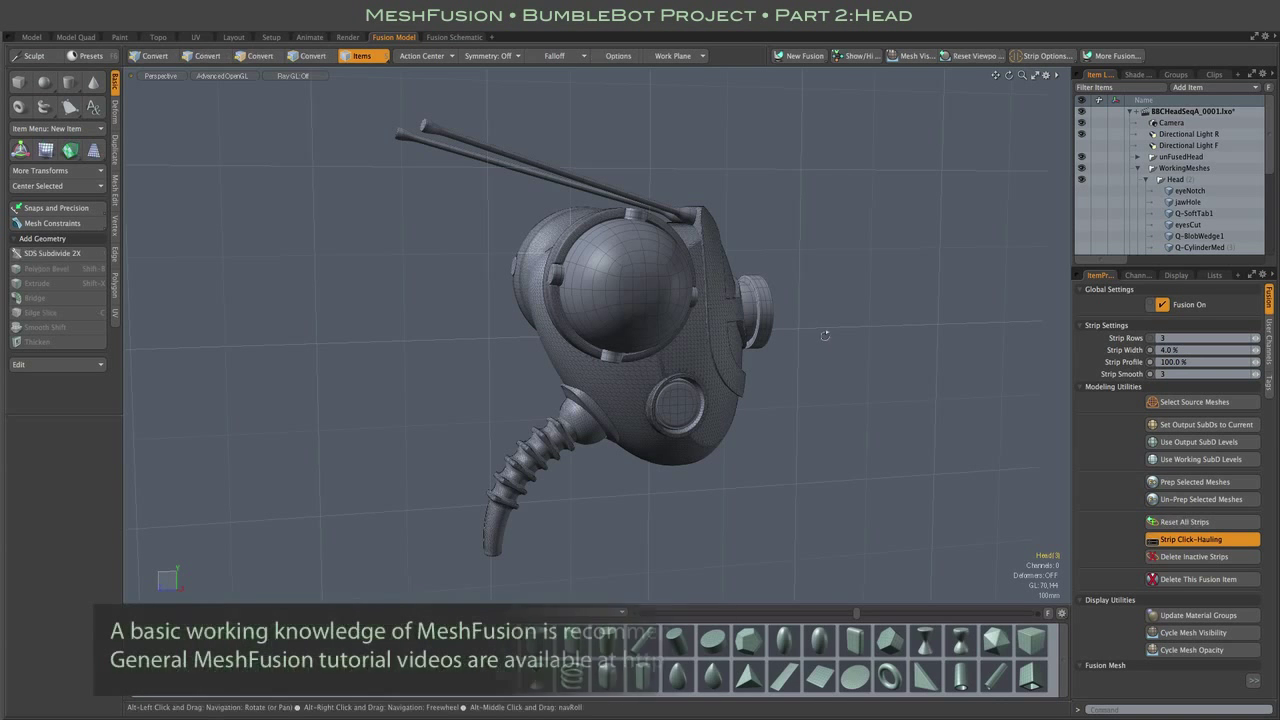
Hide the proboscisMount, HeadShell and unFusedHead items so only the fused head is shown
left_click_drag(840, 323, 674, 322, "alt")
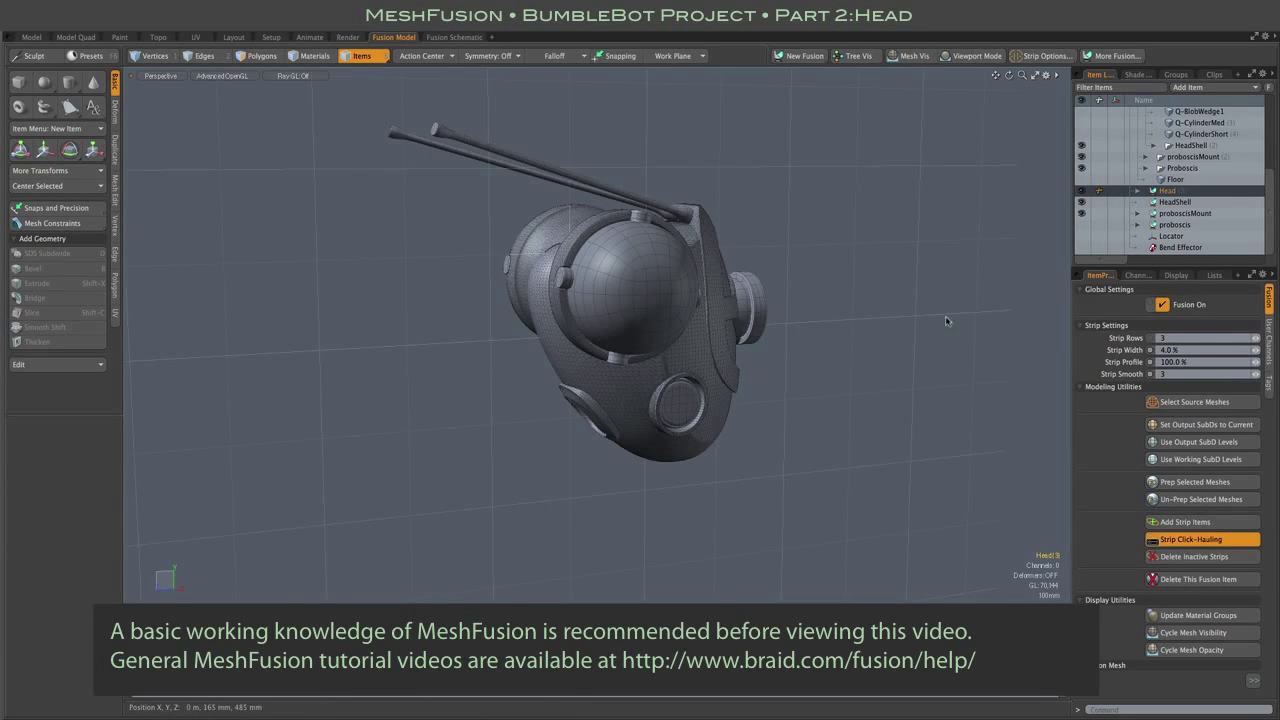
left_click_drag(946, 321, 955, 283, "alt")
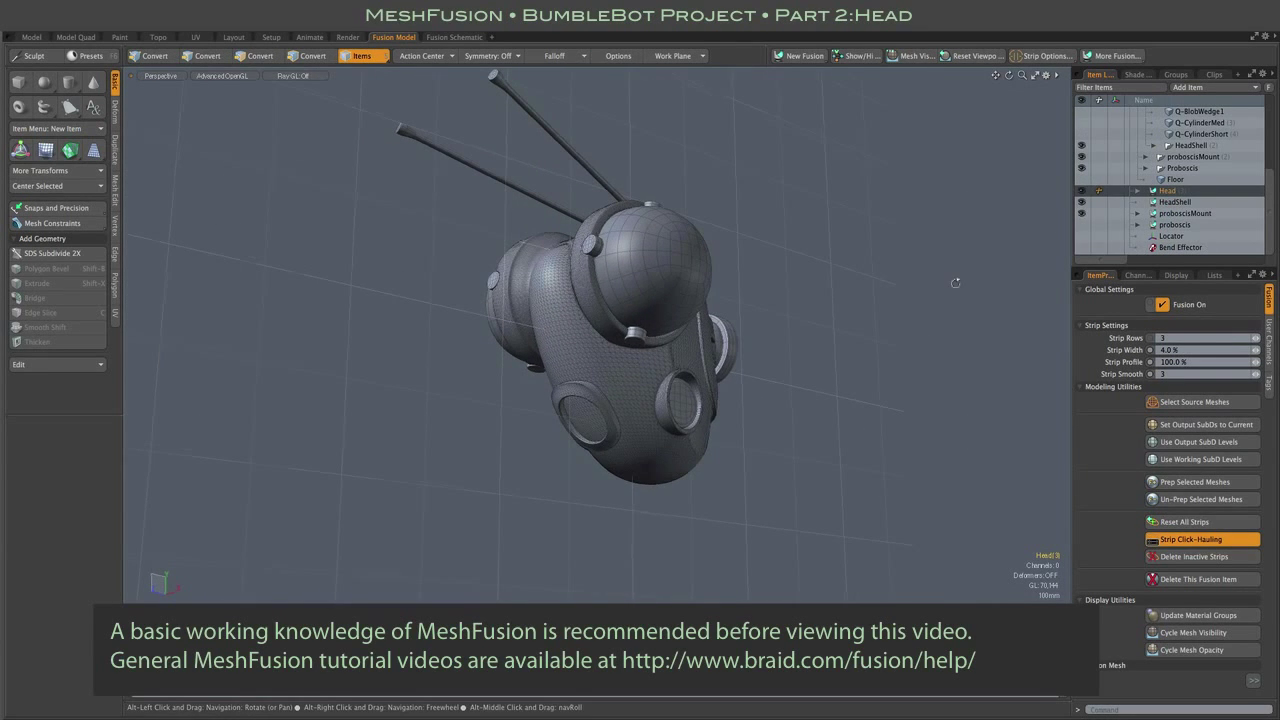
left_click(1081, 213)
key("F6")
left_click_drag(921, 297, 836, 346, "alt")
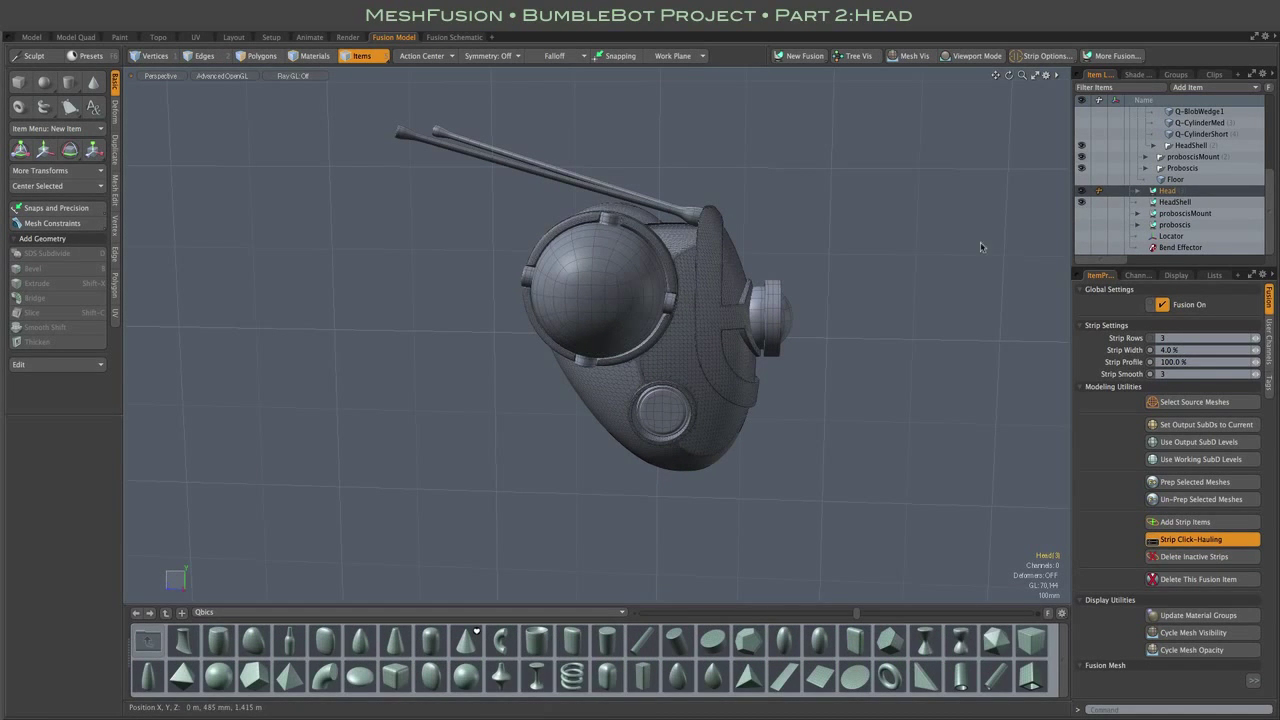
left_click_drag(980, 242, 965, 236, "alt")
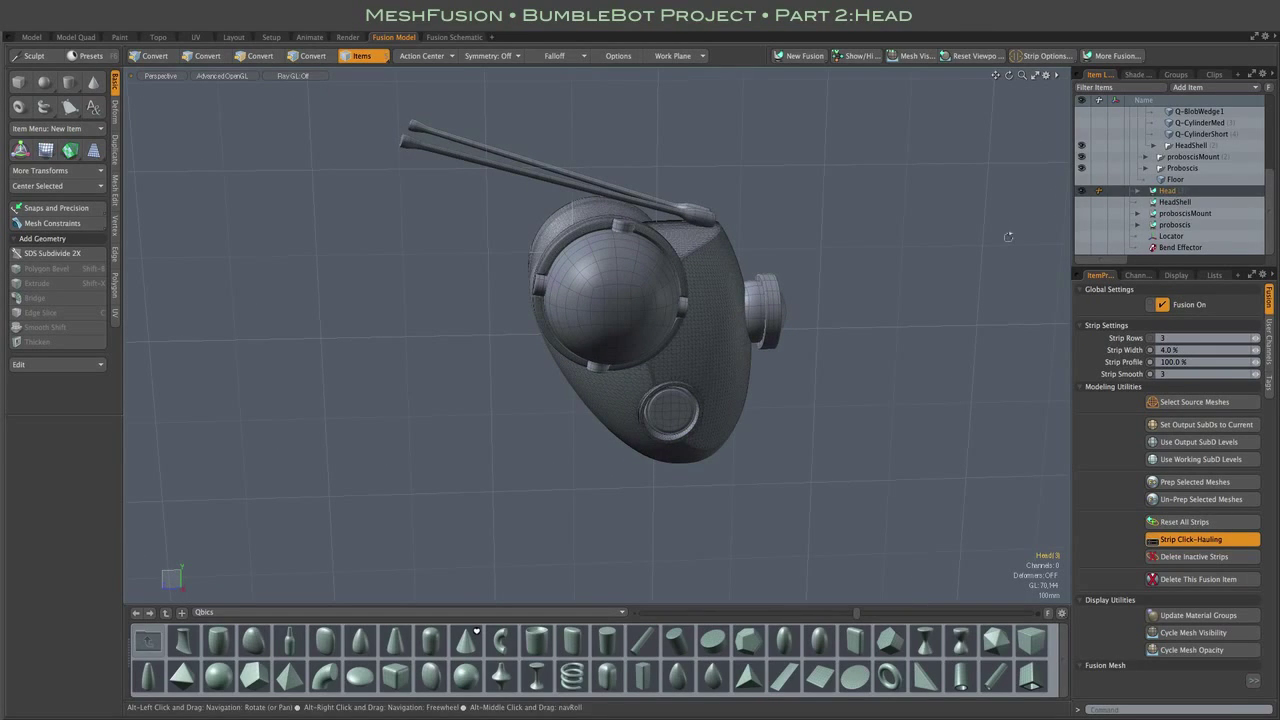
scroll(1099, 160, "up", 4)
left_click(1081, 156)
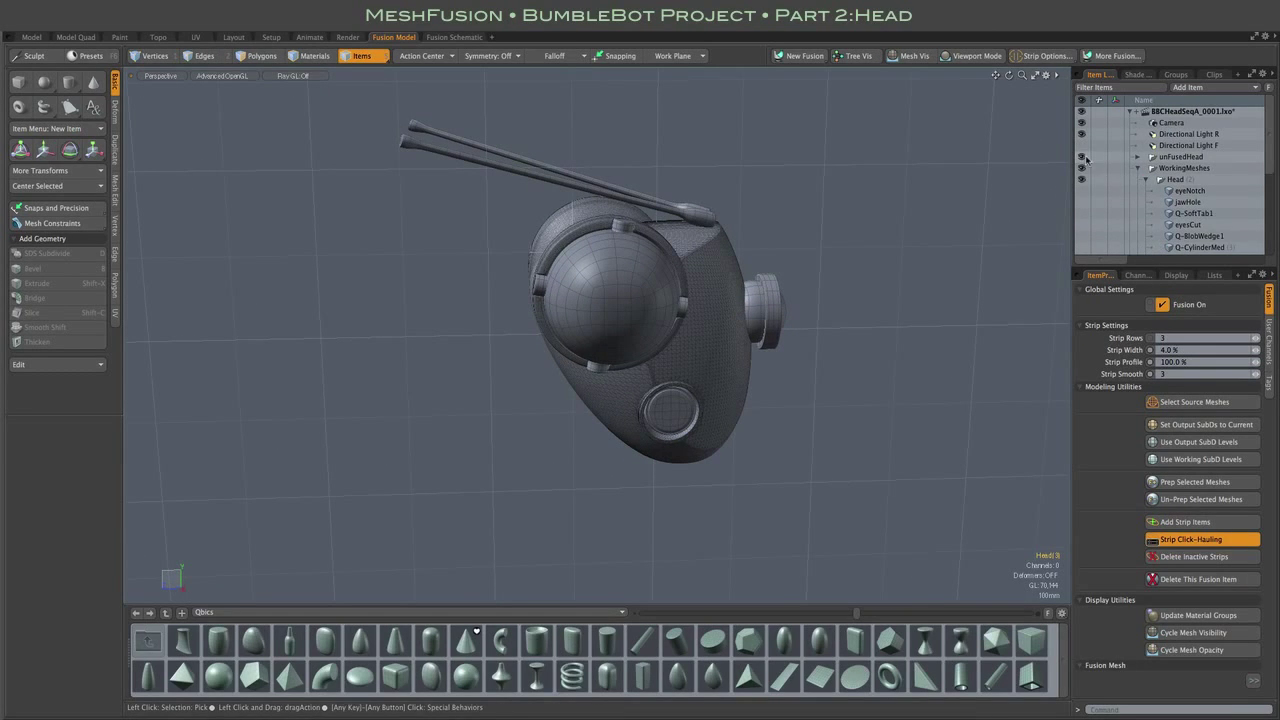
left_click_drag(846, 360, 514, 353, "alt")
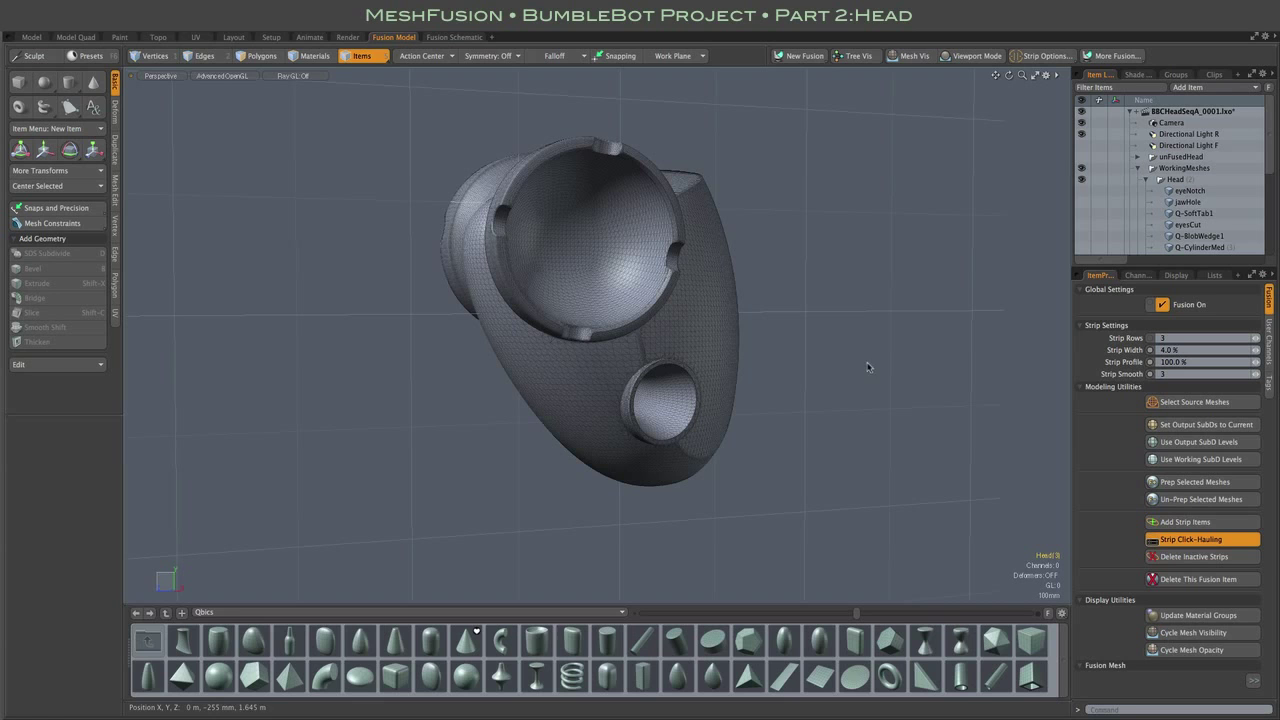
Select the Head fusion item and display its source meshes transparently over the fused head
scroll(1201, 188, "down", 4)
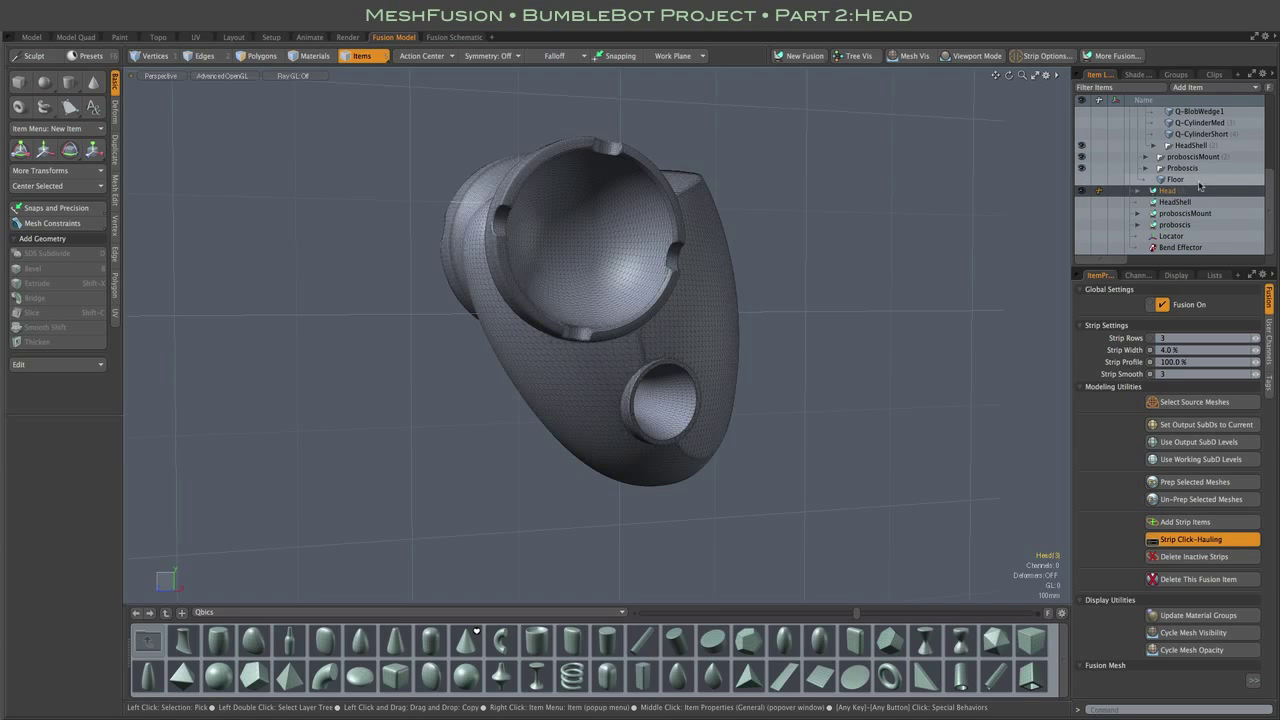
left_click(1201, 188)
left_click(908, 58)
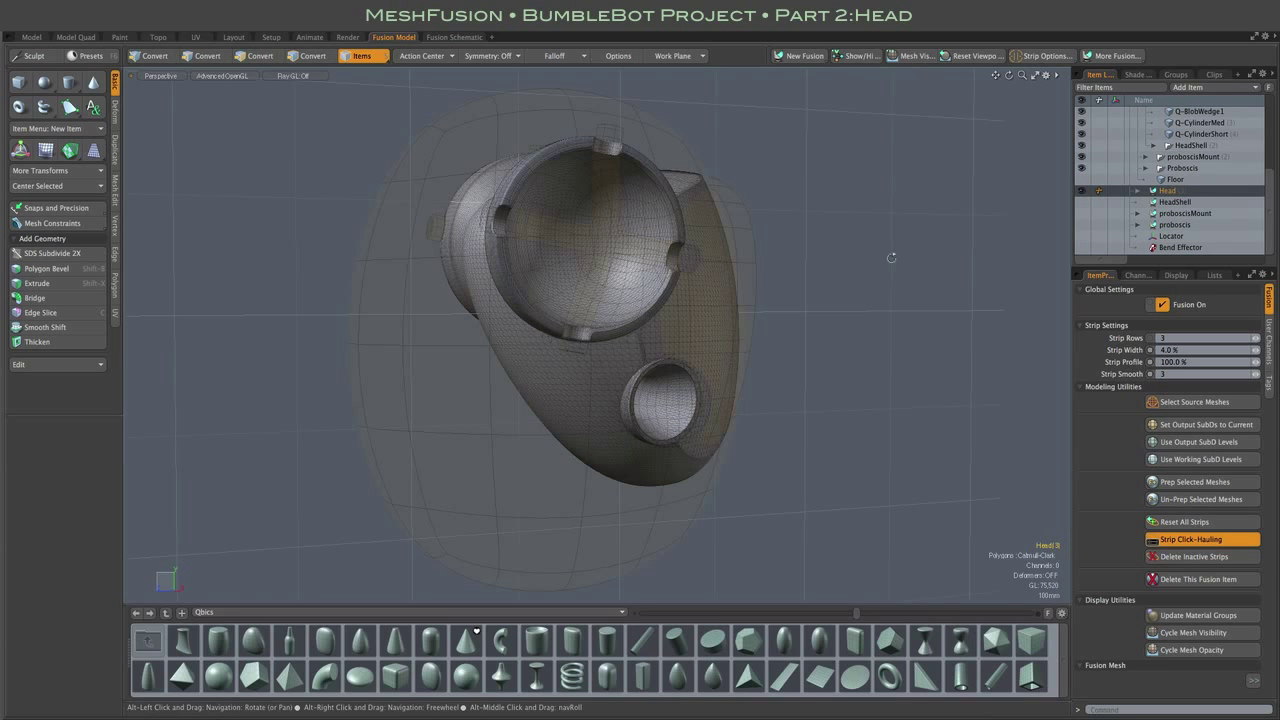
left_click_drag(891, 257, 816, 289, "alt")
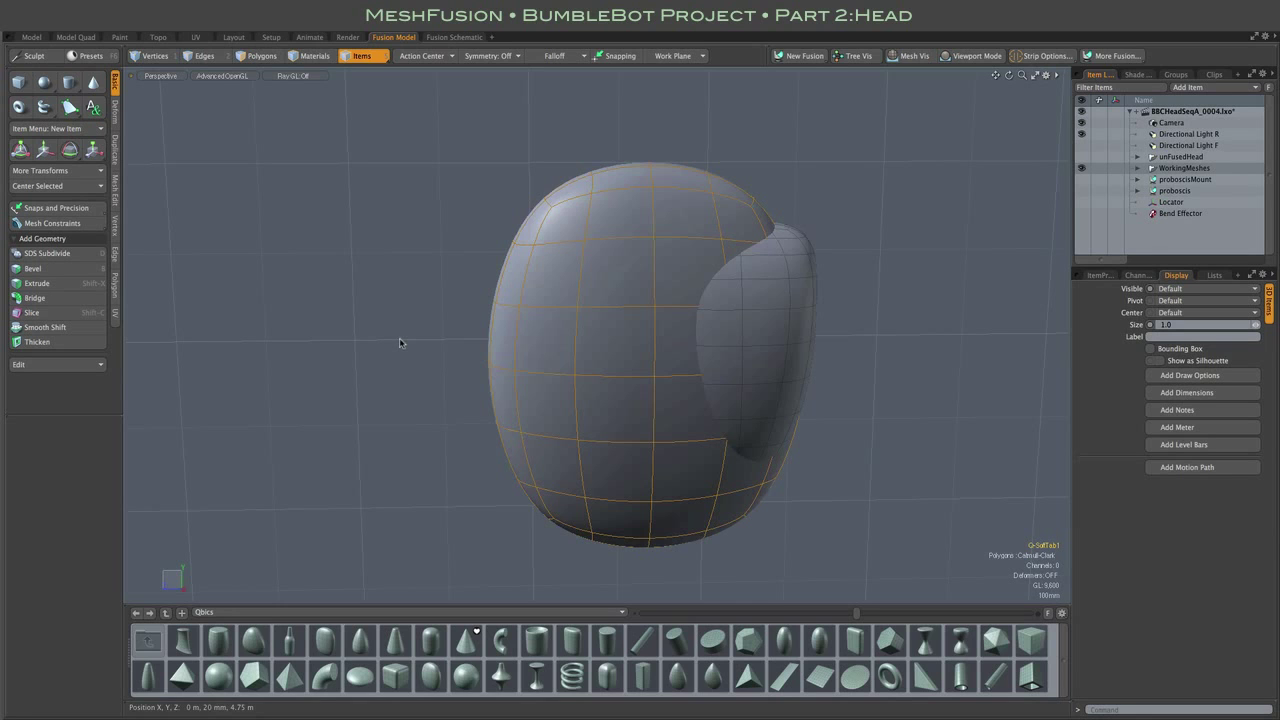
Move the Q-SoftTab1 mesh clear of the Q-BlobWedge1 mesh so the two shapes stand apart
key("w")
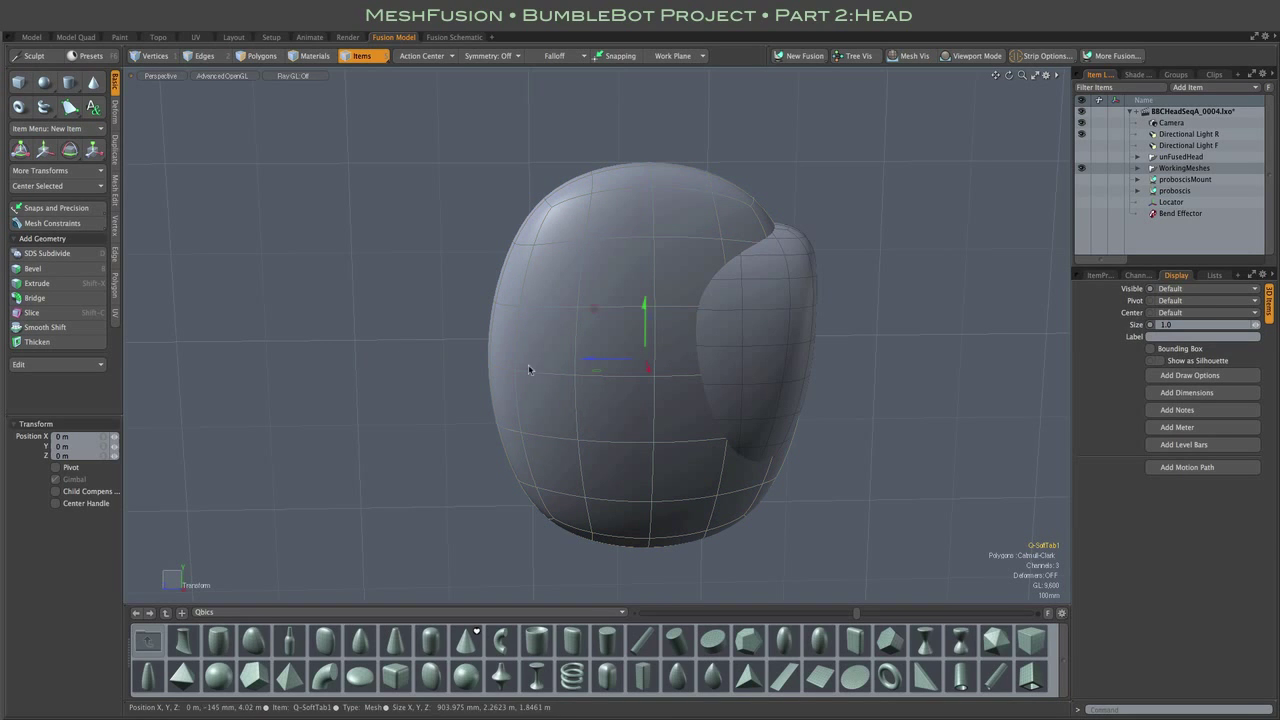
left_click_drag(594, 317, 345, 310)
left_click(768, 338)
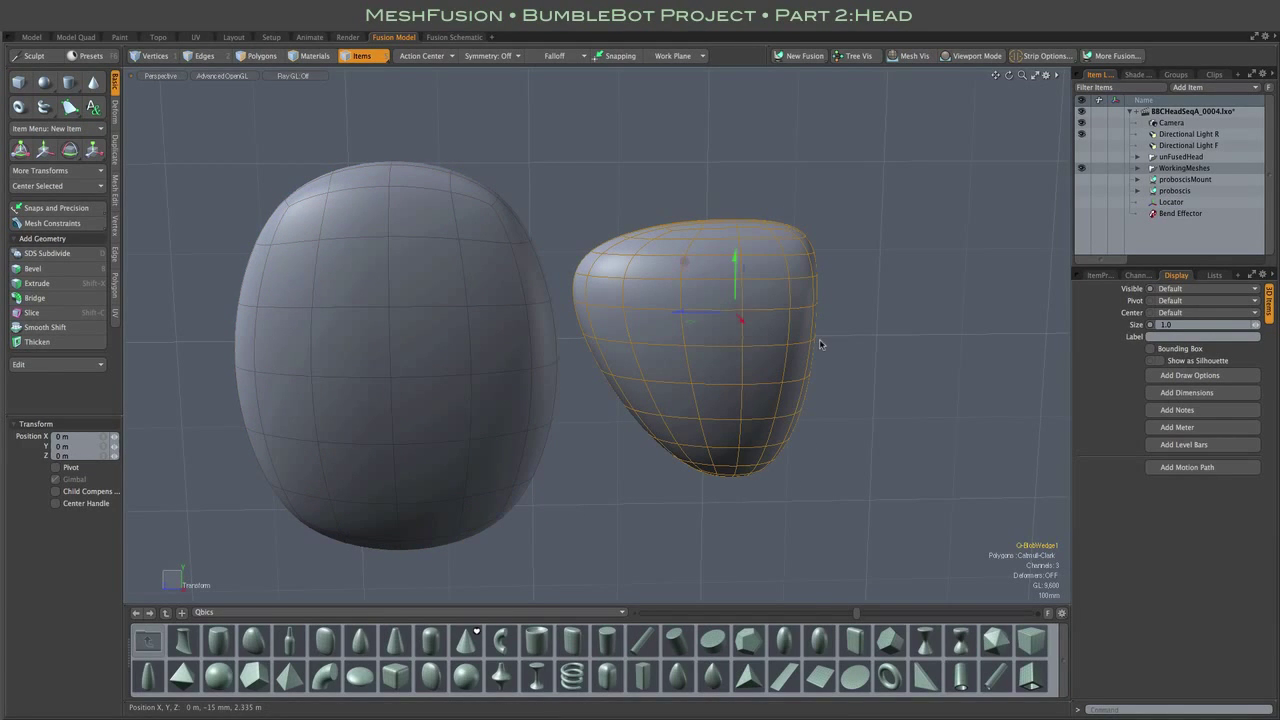
Move the Q-SoftTab1 mesh back over Q-BlobWedge1 so that the two meshes overlap
mouse_move(869, 339)
left_mouse_down("alt")
mouse_move(596, 330)
mouse_move(630, 518)
mouse_move(749, 514)
mouse_move(874, 351)
left_mouse_up("alt")
left_click(490, 380)
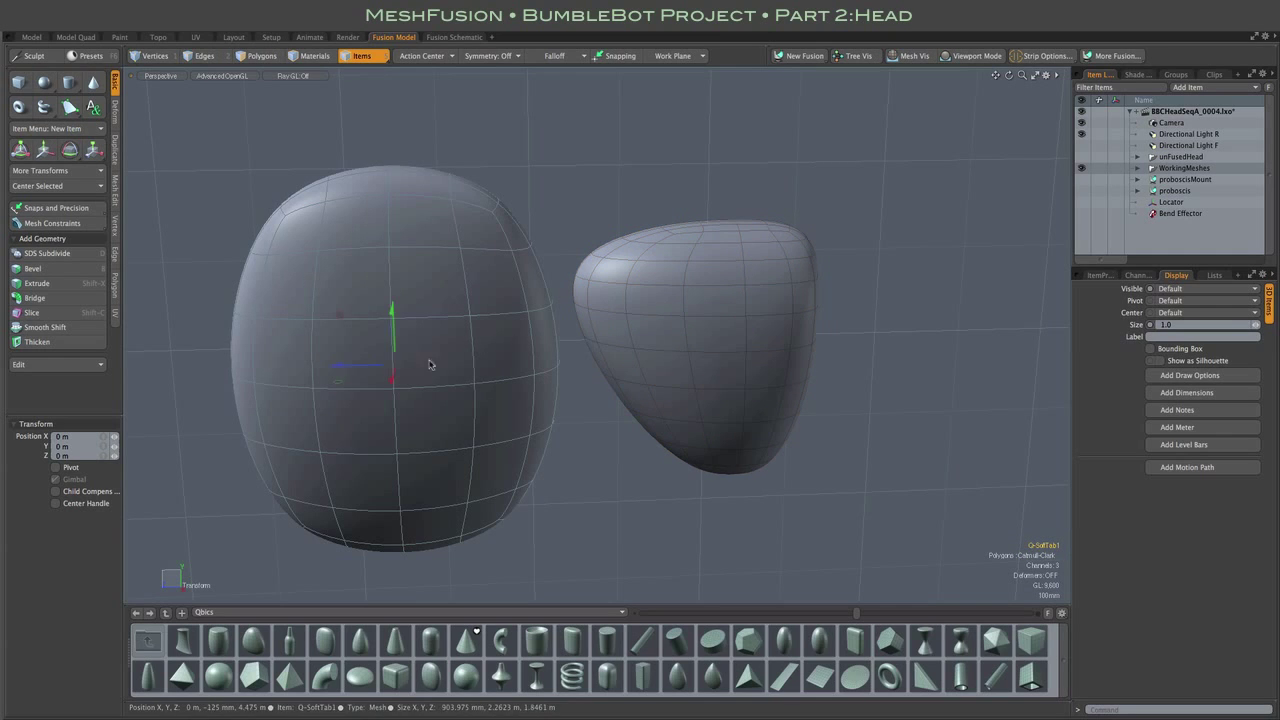
left_click_drag(336, 320, 580, 288)
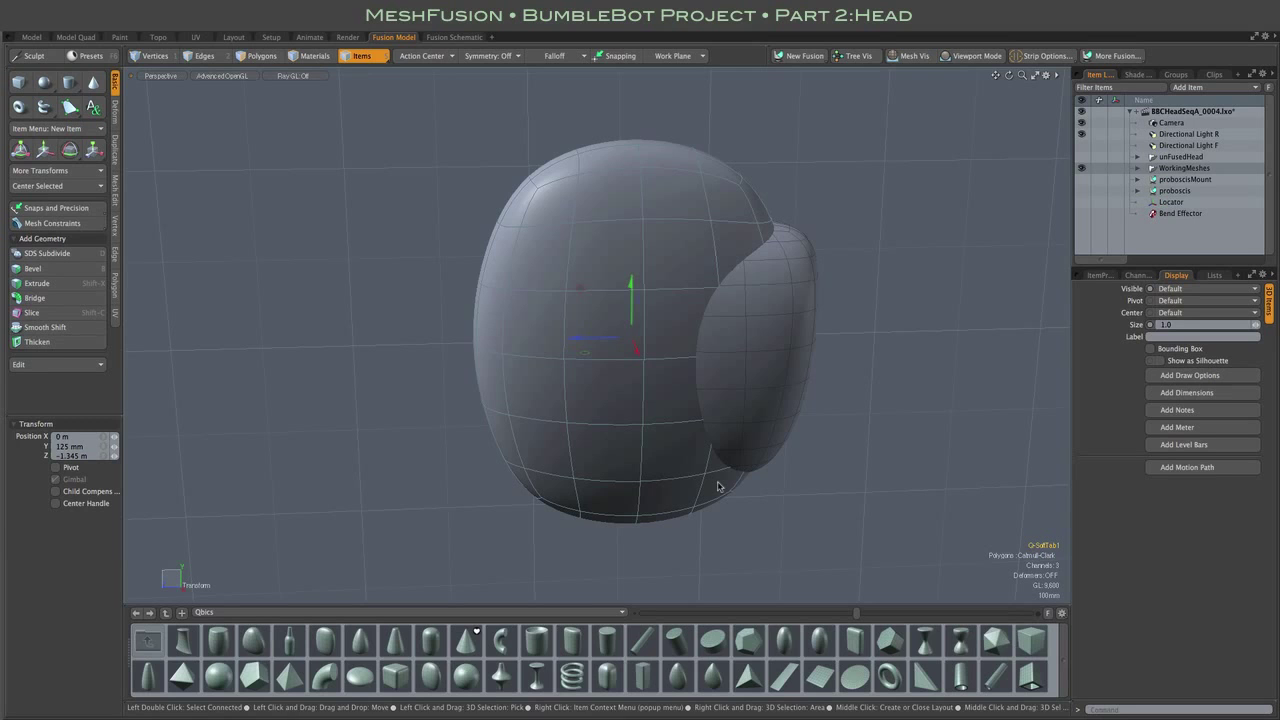
Set up a new Schematic Fusion for Q-SoftTab1 and Q-BlobWedge1 with Strip Width 2% and Strip Smooth 2
left_click(806, 288)
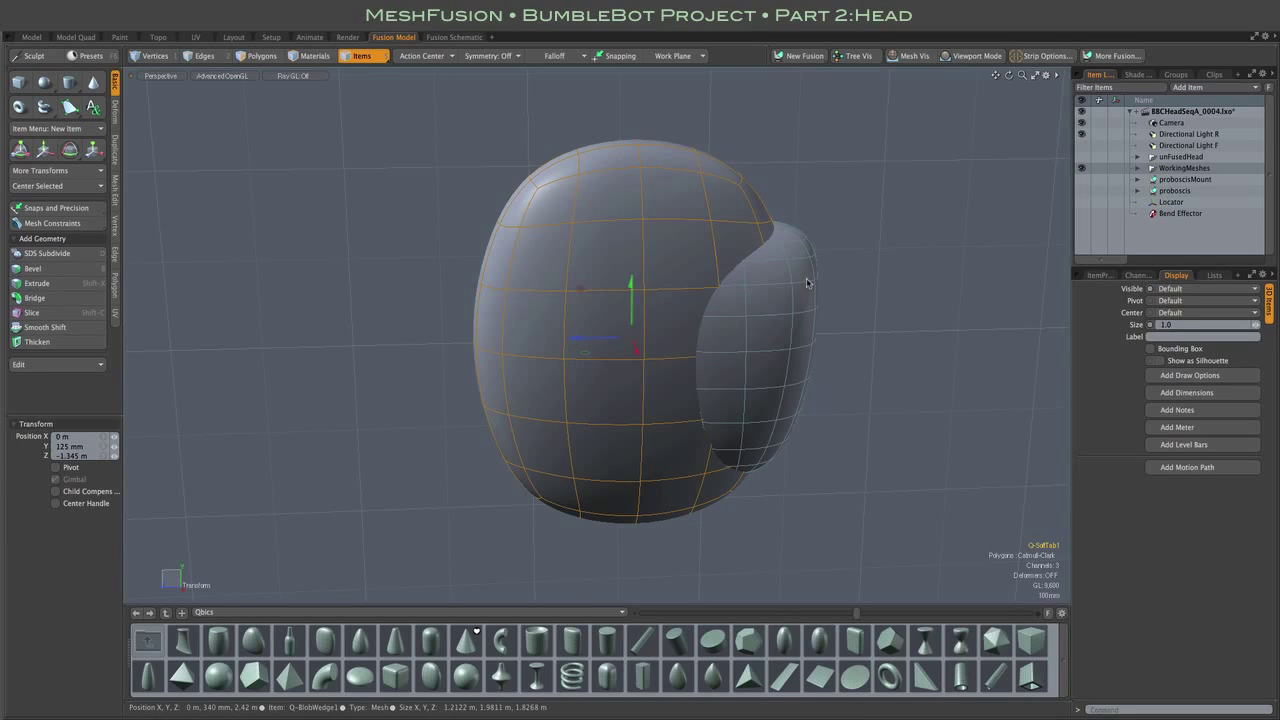
left_click(756, 181)
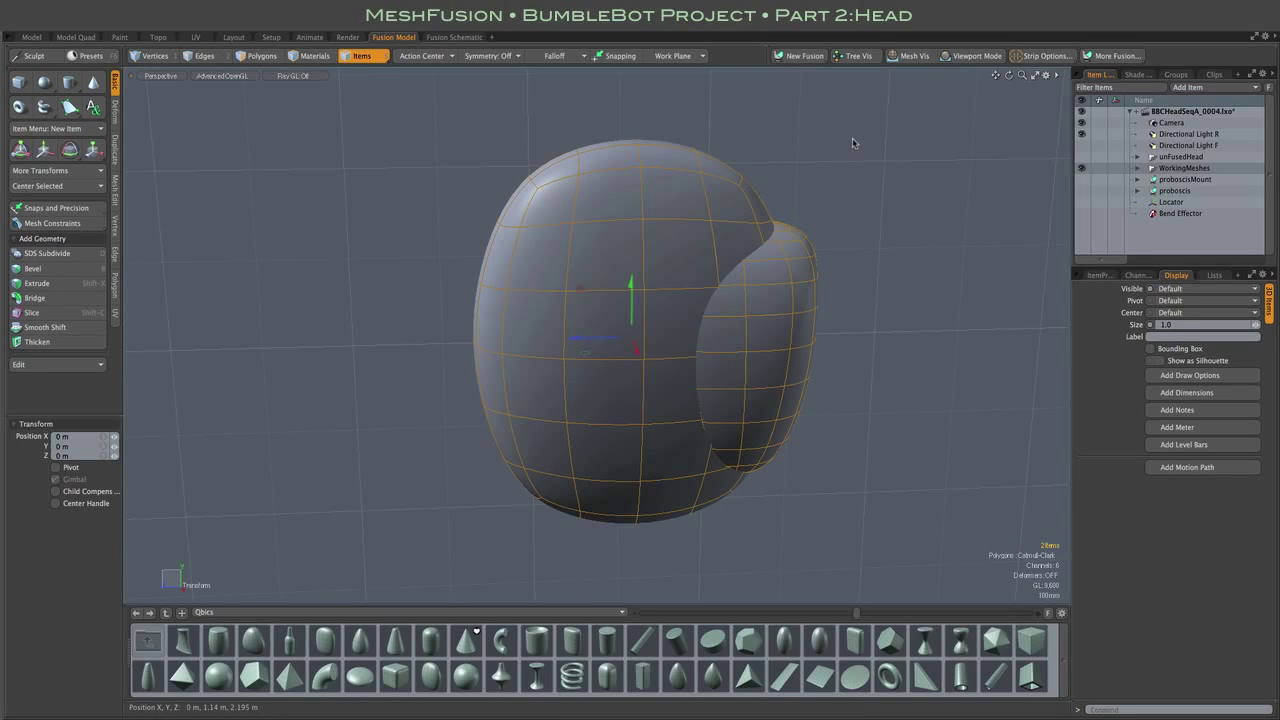
left_click(800, 55)
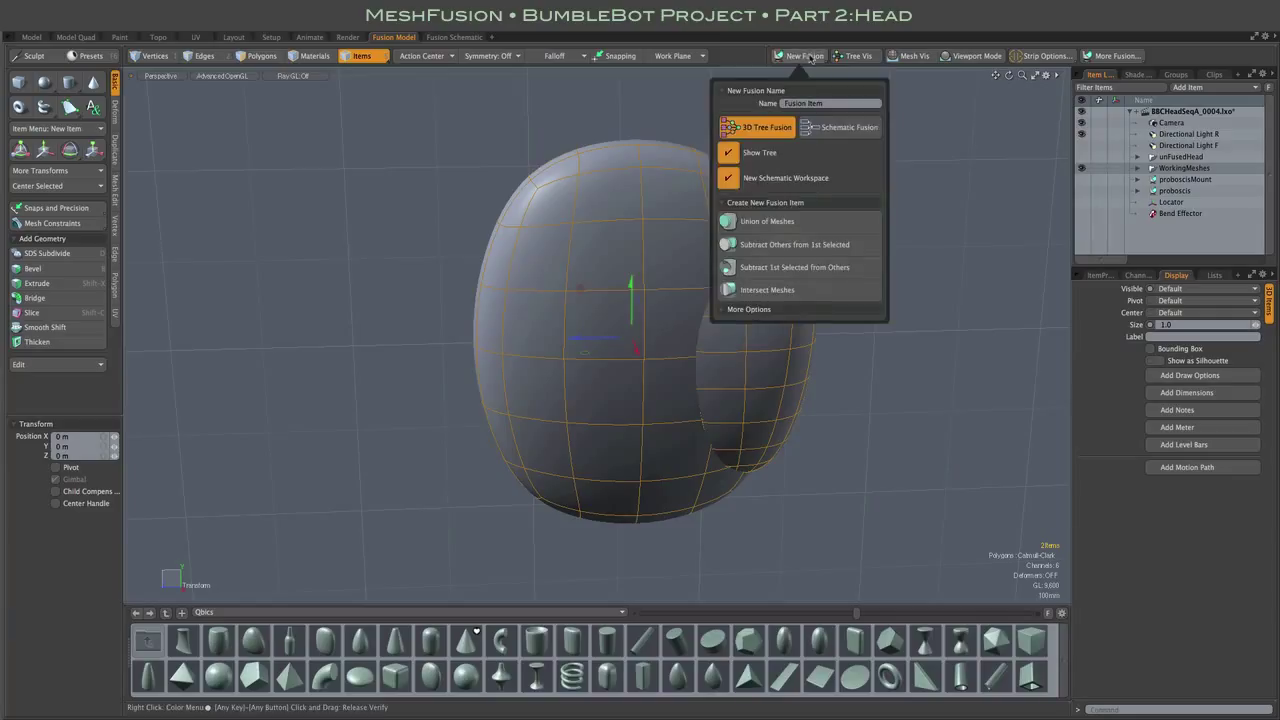
left_click(855, 128)
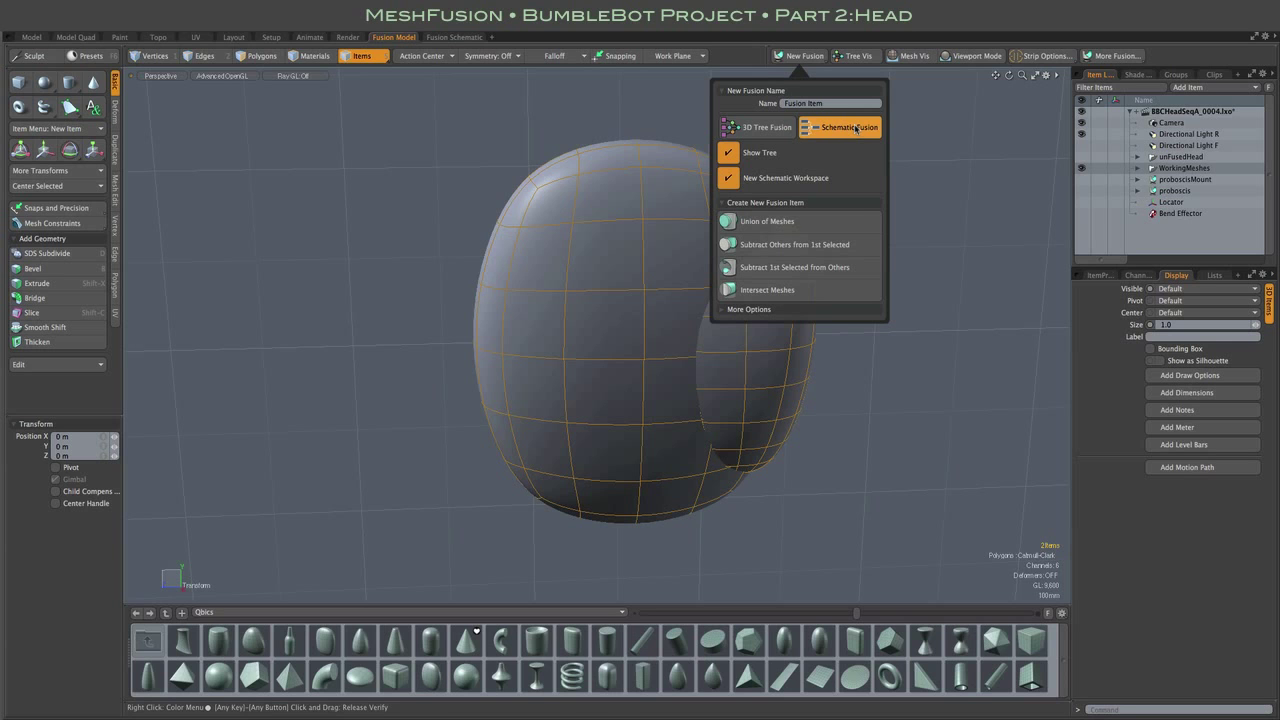
left_click(720, 310)
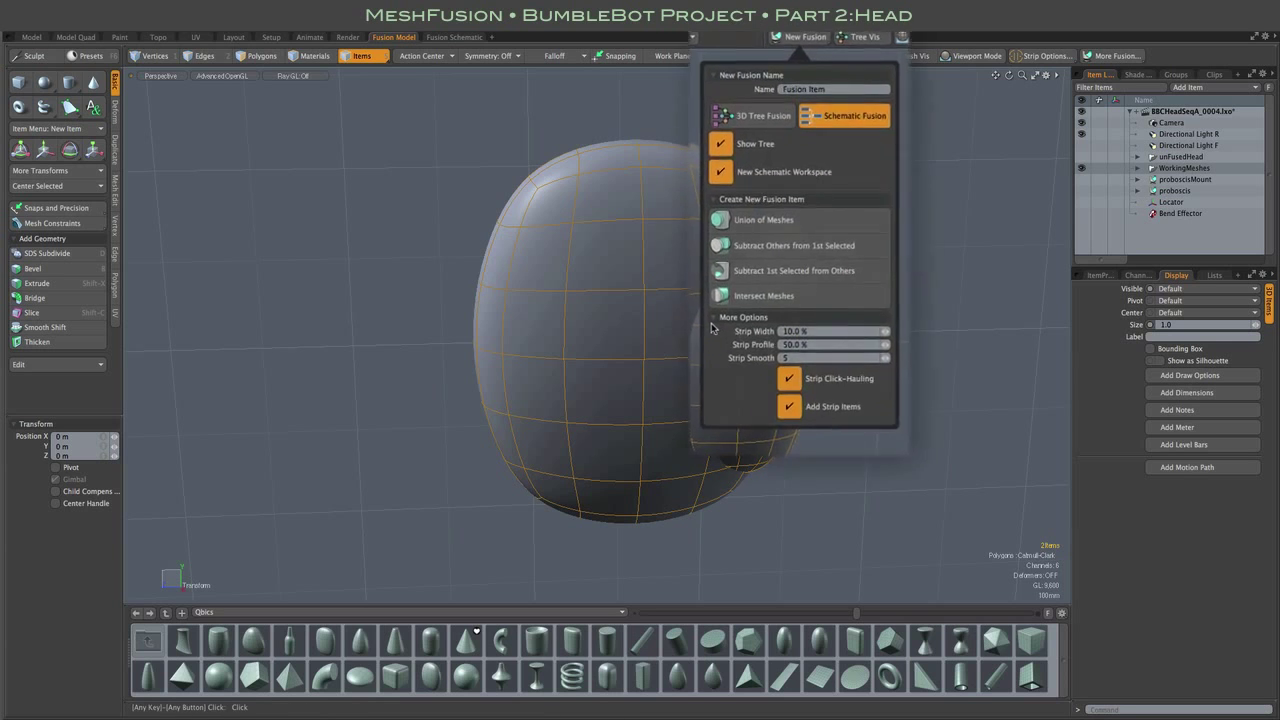
left_click(815, 331)
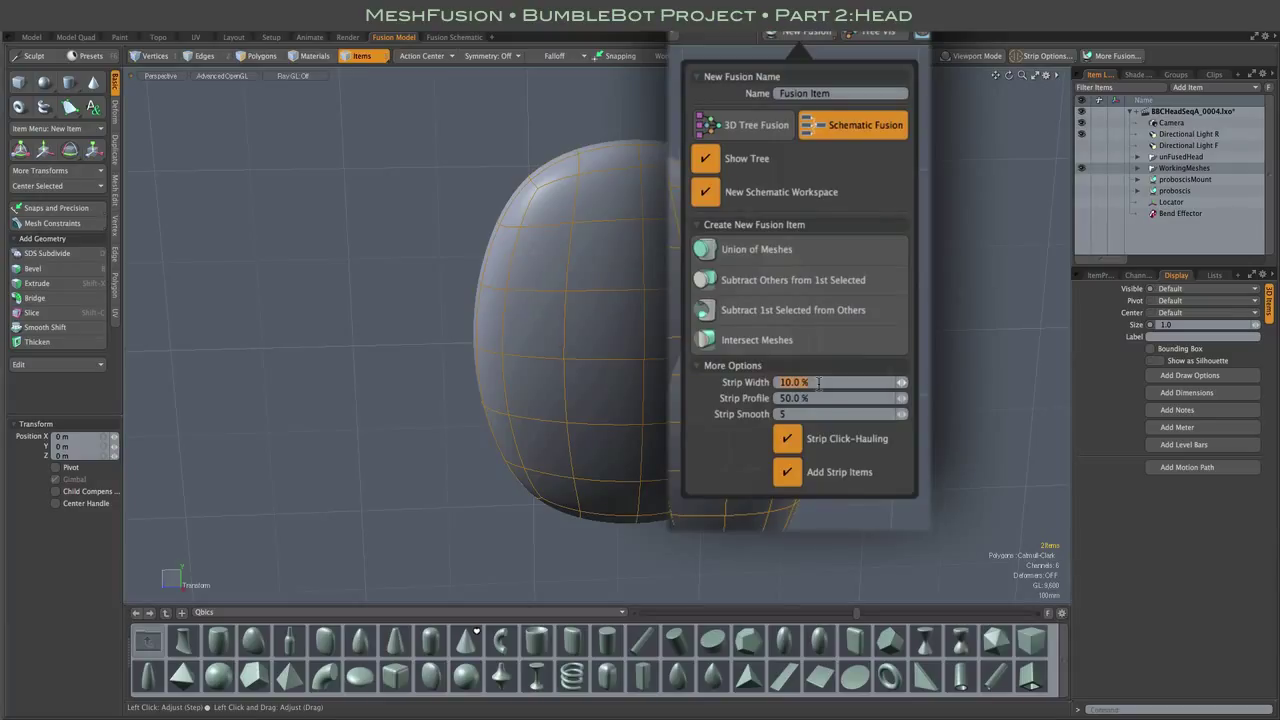
type("2")
left_click(819, 413)
type("2")
Create the fusion item by intersecting the two selected meshes, and close the fusion options
left_click(777, 342)
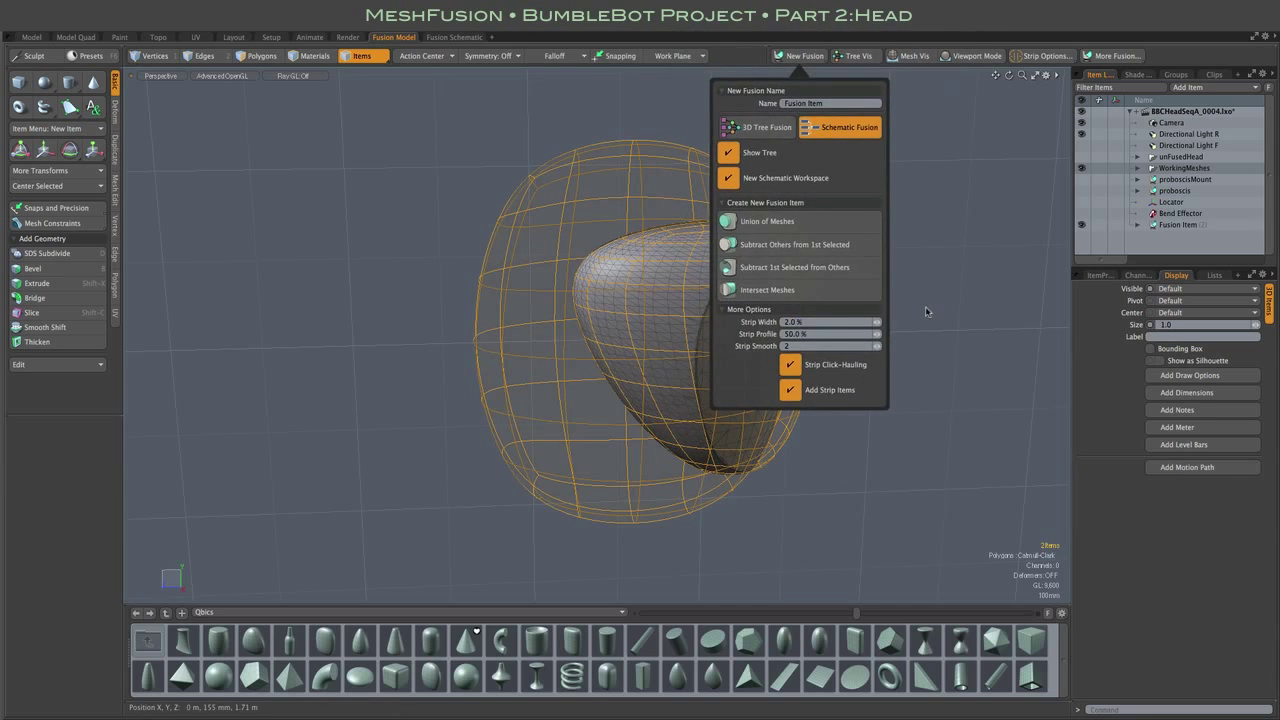
left_click(925, 306)
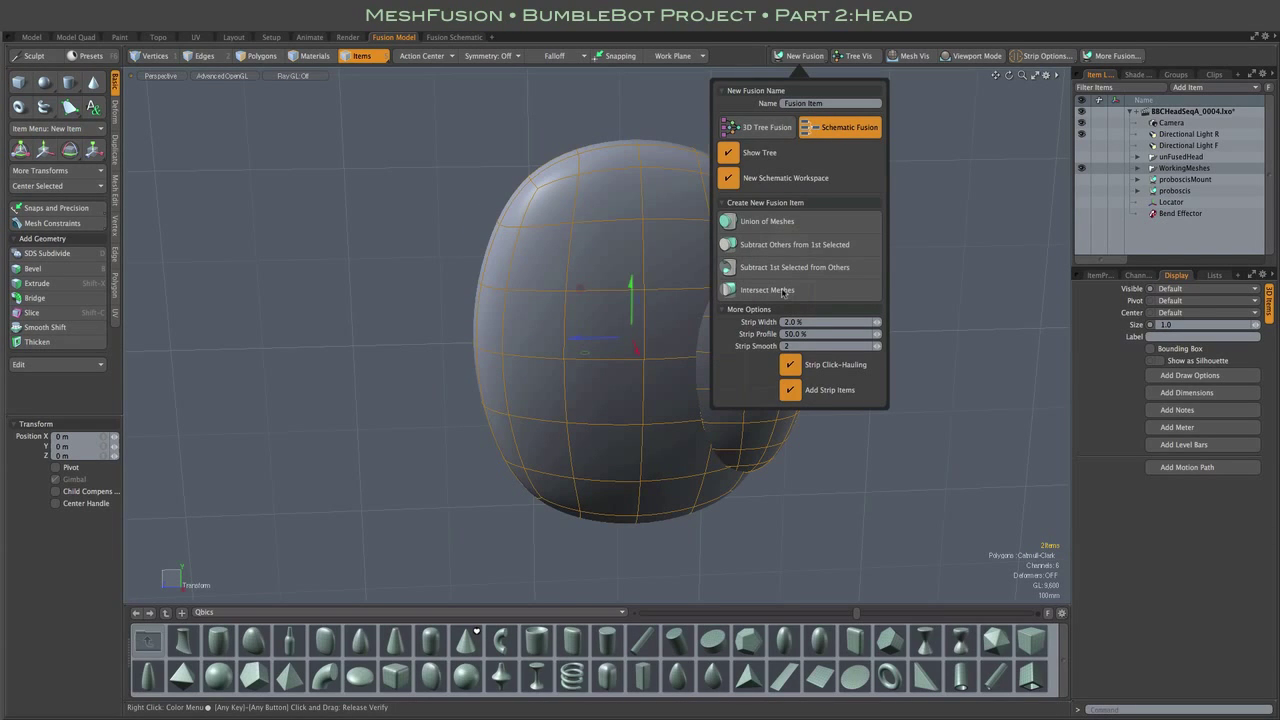
left_click(783, 291)
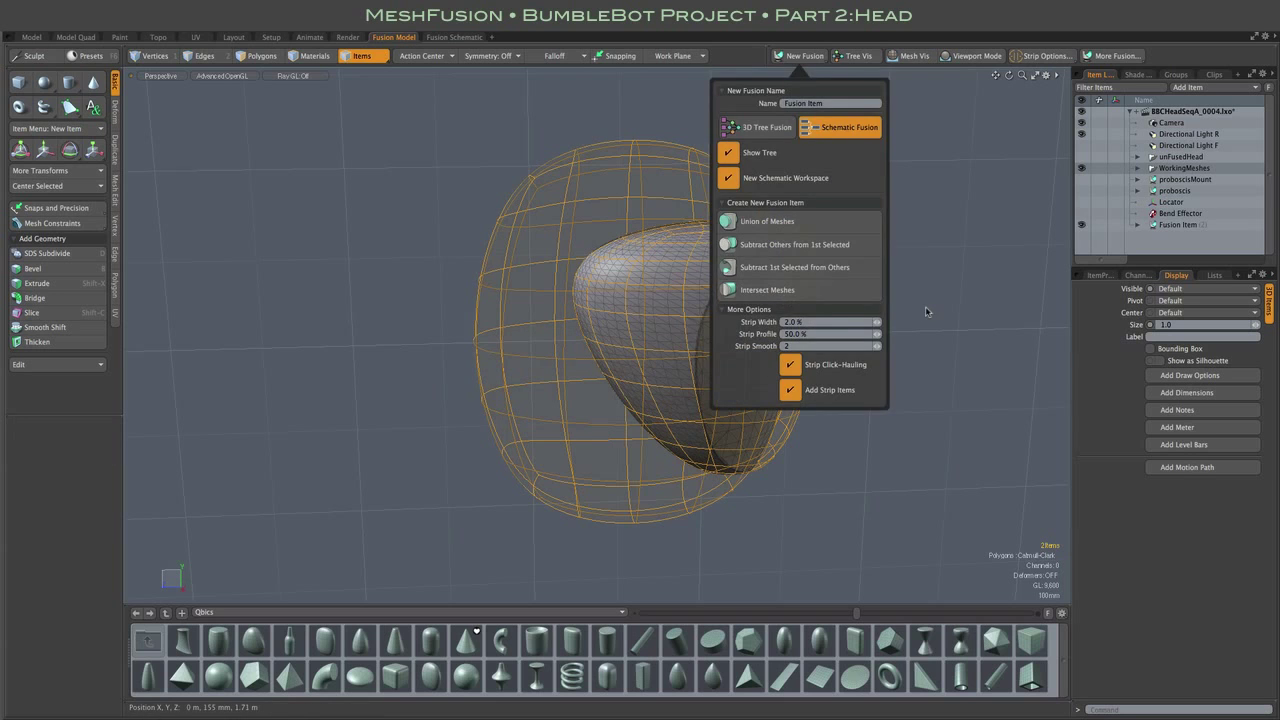
left_click(925, 306)
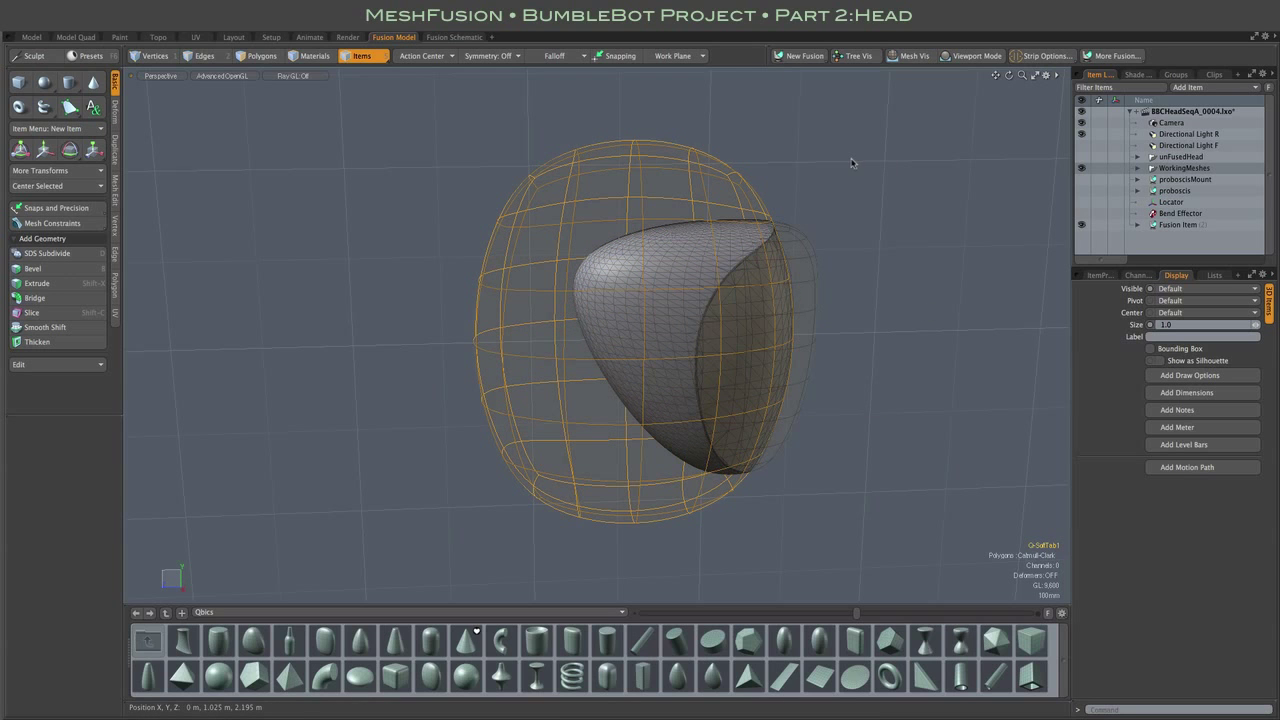
Shift Q-SoftTab1 to about Y 90 mm and Z -60 mm to adjust where it trims the fused wedge
key("w")
mouse_move(583, 291)
left_mouse_down()
mouse_move(551, 269)
mouse_move(600, 264)
mouse_move(567, 280)
mouse_move(591, 274)
left_mouse_up()
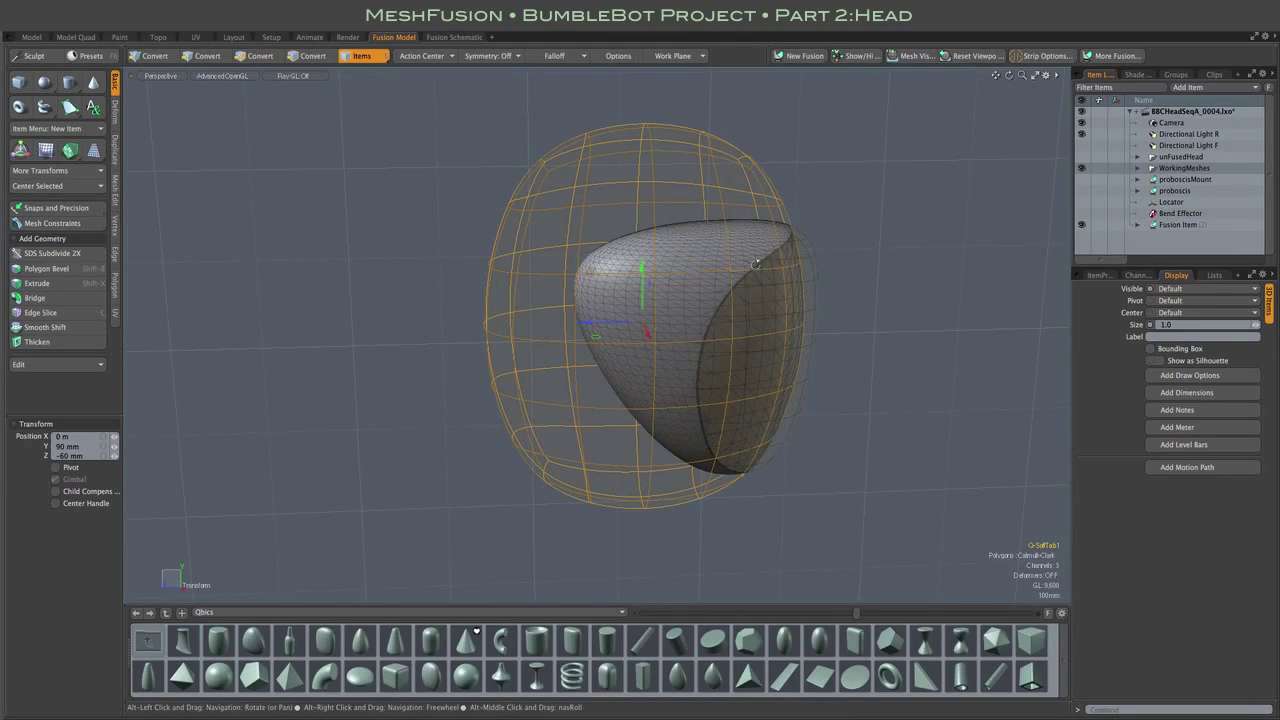
left_click_drag(756, 263, 883, 231, "alt")
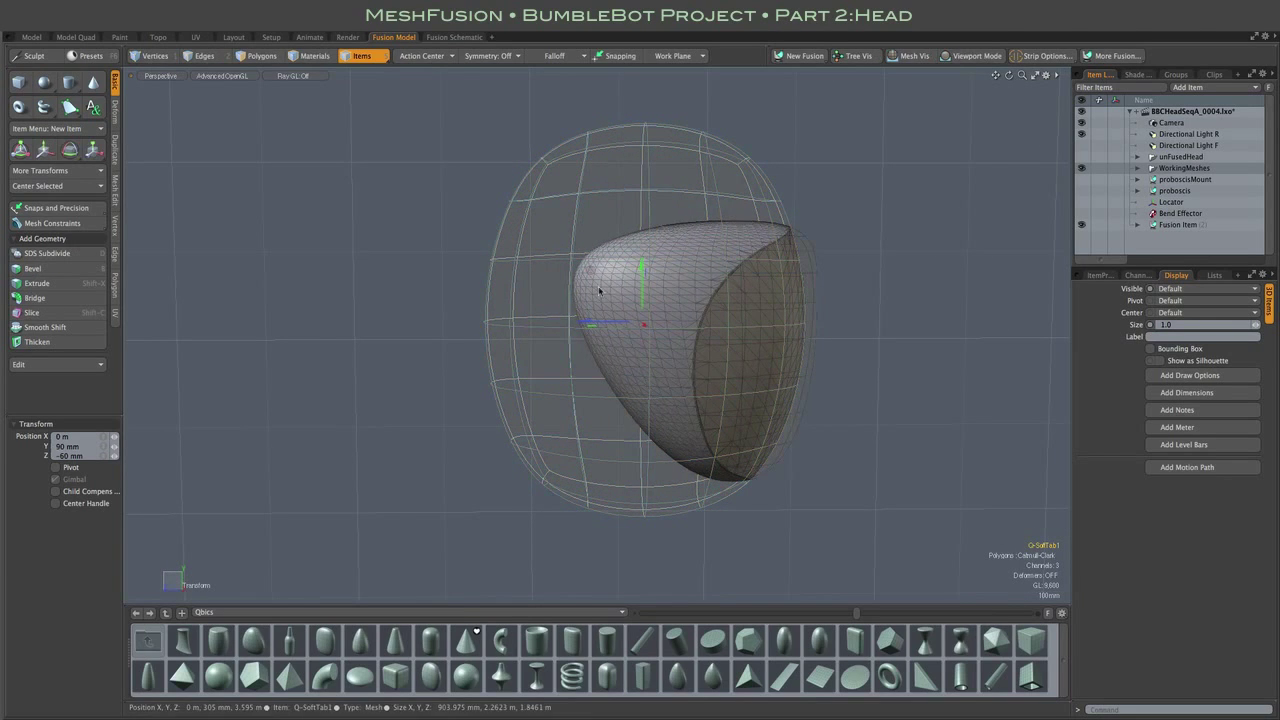
mouse_move(599, 291)
left_mouse_down()
mouse_move(566, 280)
mouse_move(571, 329)
mouse_move(665, 344)
mouse_move(660, 300)
mouse_move(740, 270)
mouse_move(700, 240)
mouse_move(651, 369)
mouse_move(605, 345)
mouse_move(589, 249)
mouse_move(582, 285)
mouse_move(593, 270)
mouse_move(595, 298)
left_mouse_up()
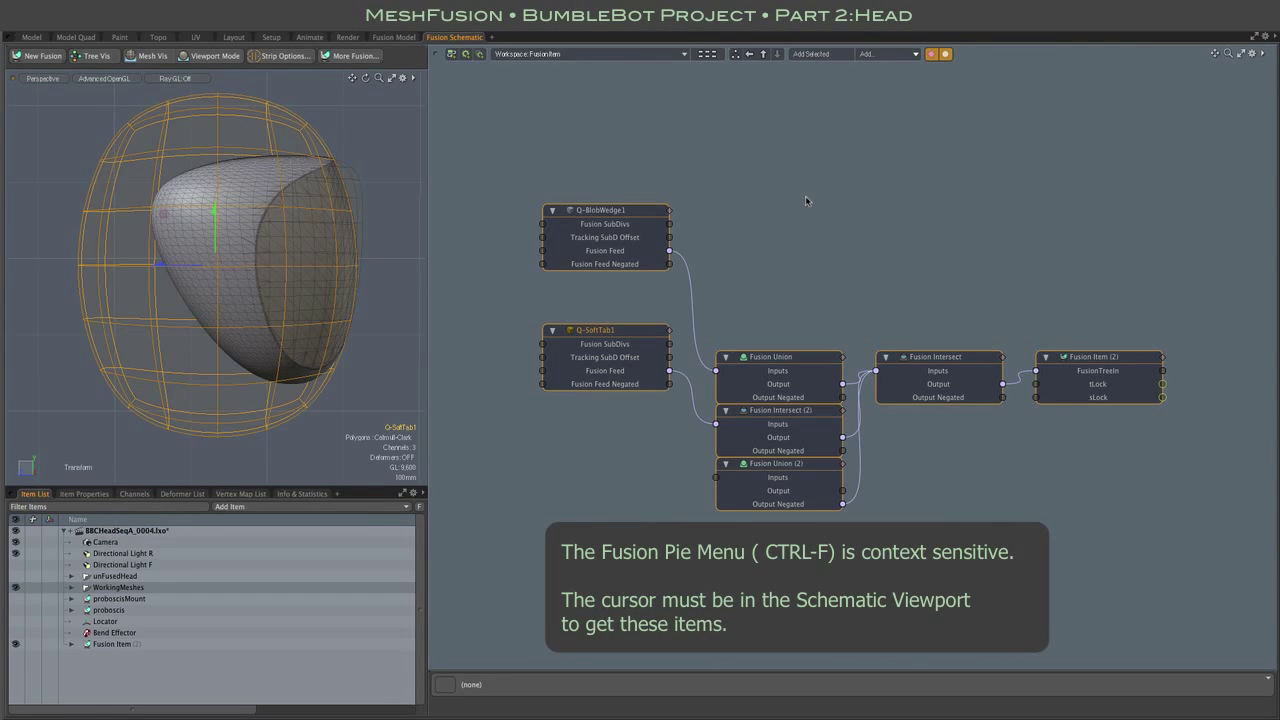
Deselect all nodes in the fusion schematic and clear the extra mesh channels
left_click(805, 195)
key("ctrl+f")
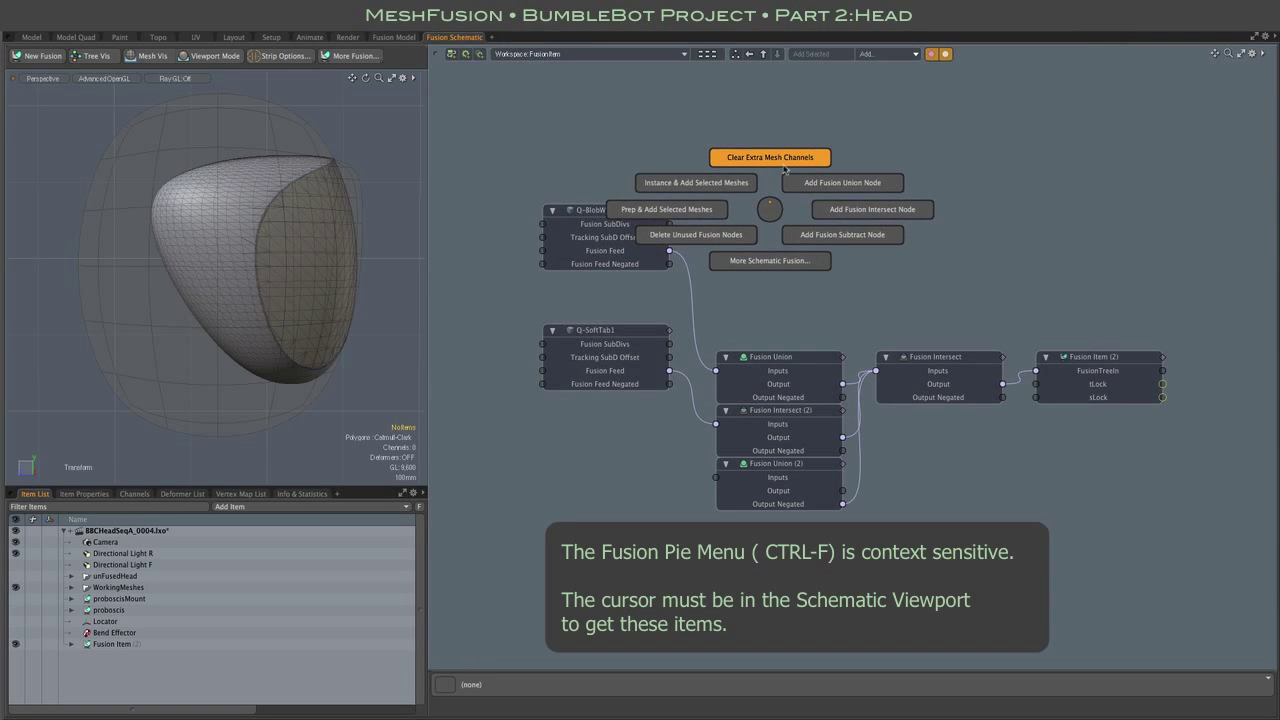
left_click(785, 170)
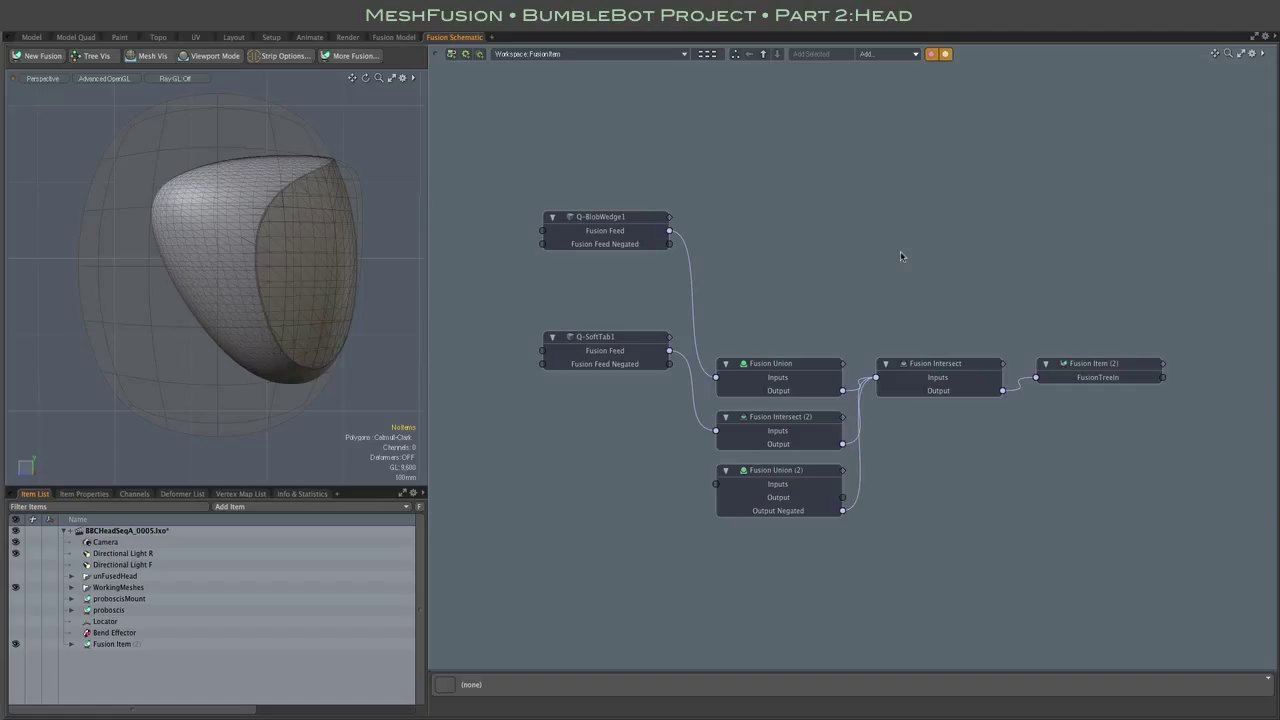
Rename the new fusion item as Head
left_click(815, 475)
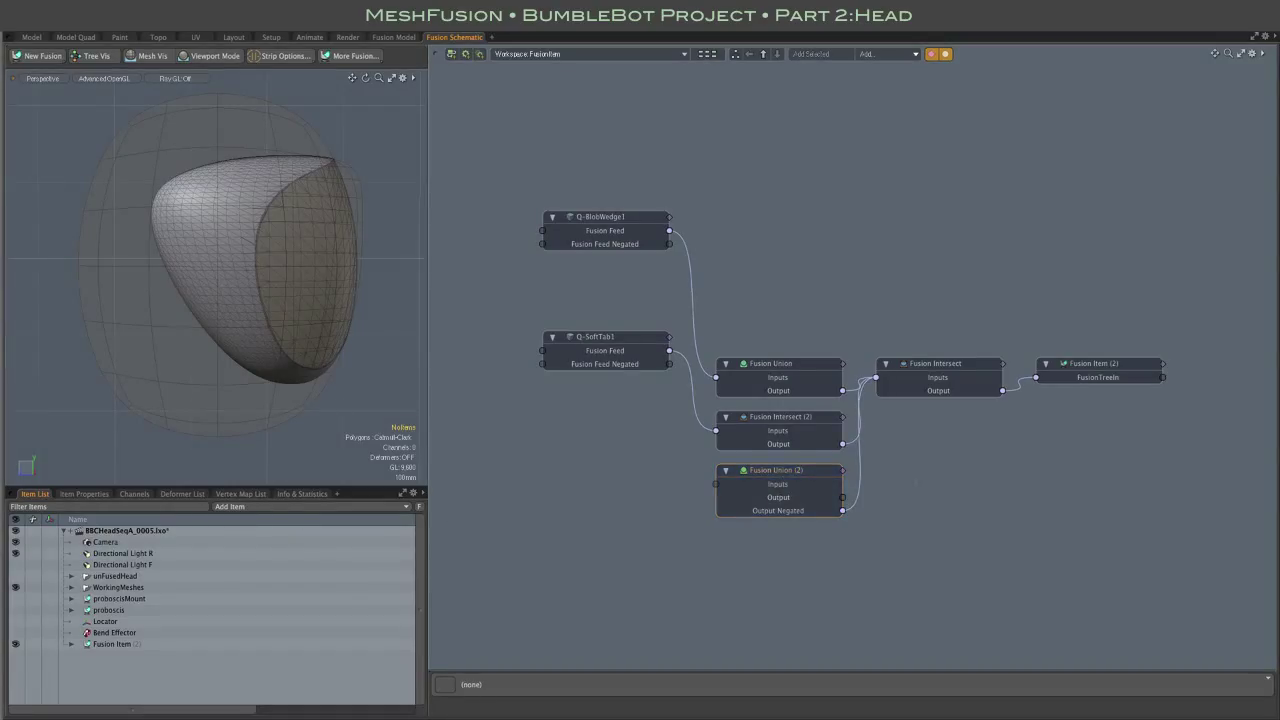
left_click(1085, 368)
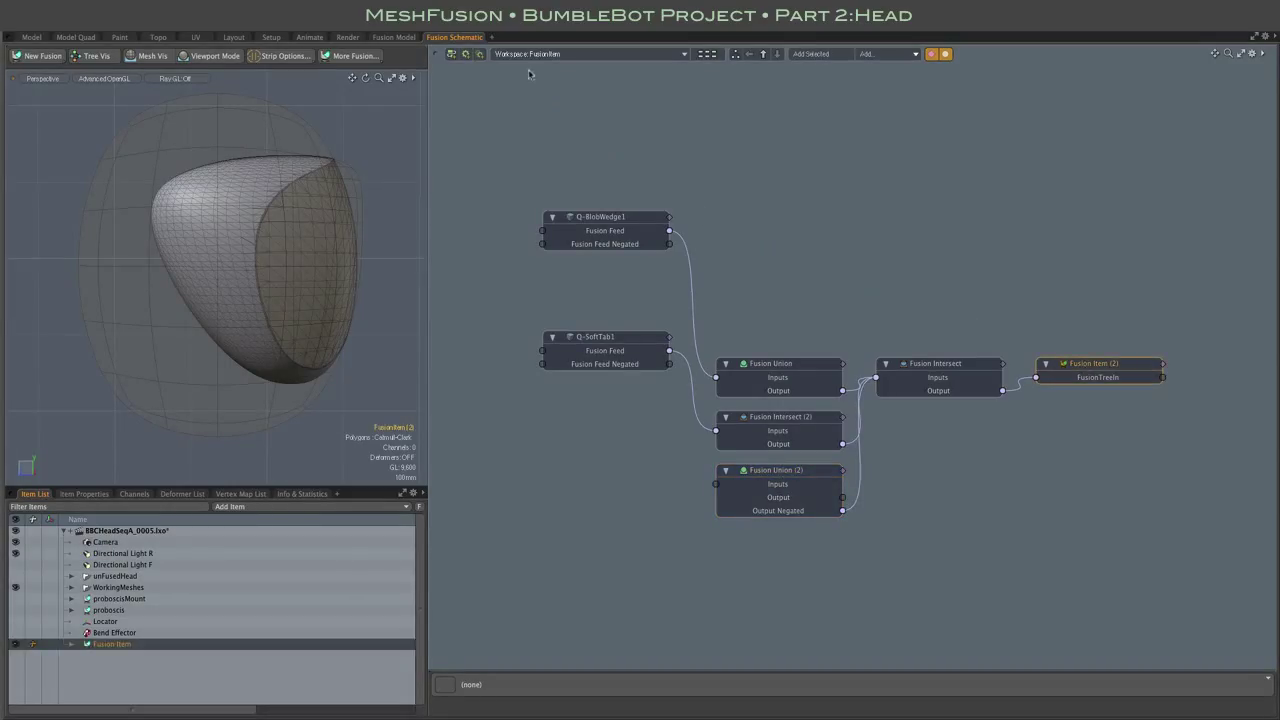
double_click(117, 645)
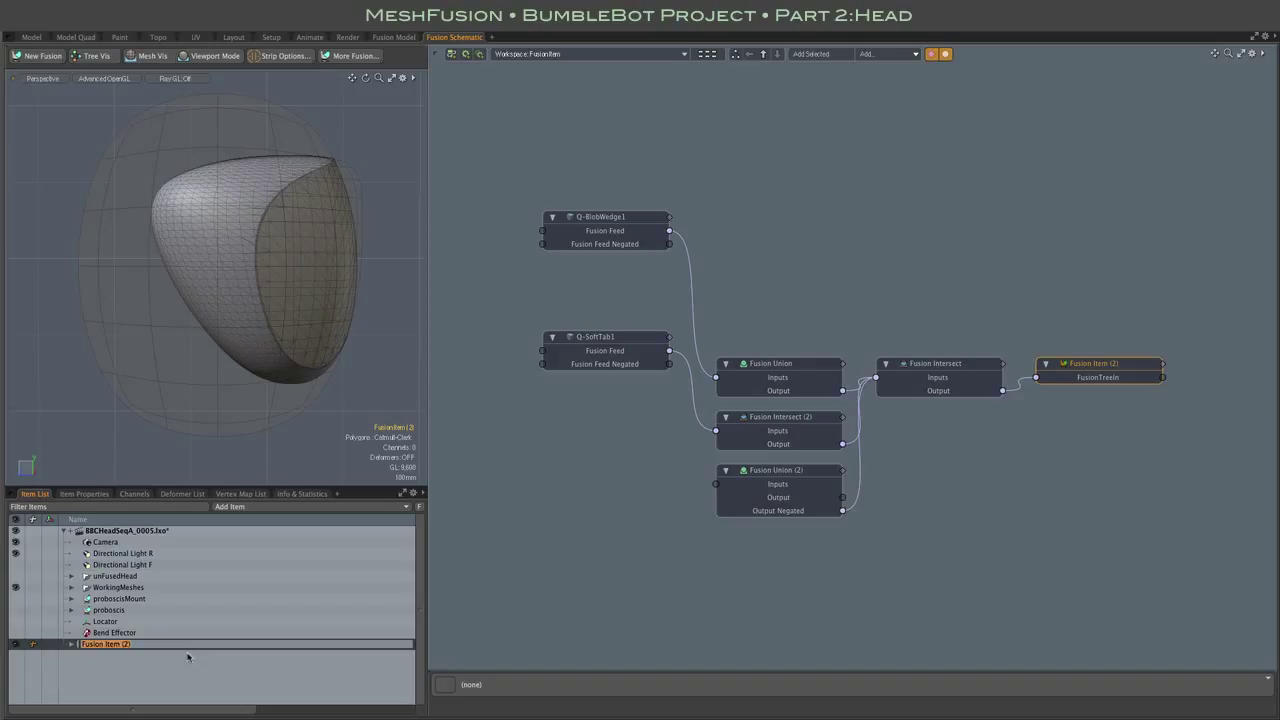
type("Head")
key("Return")
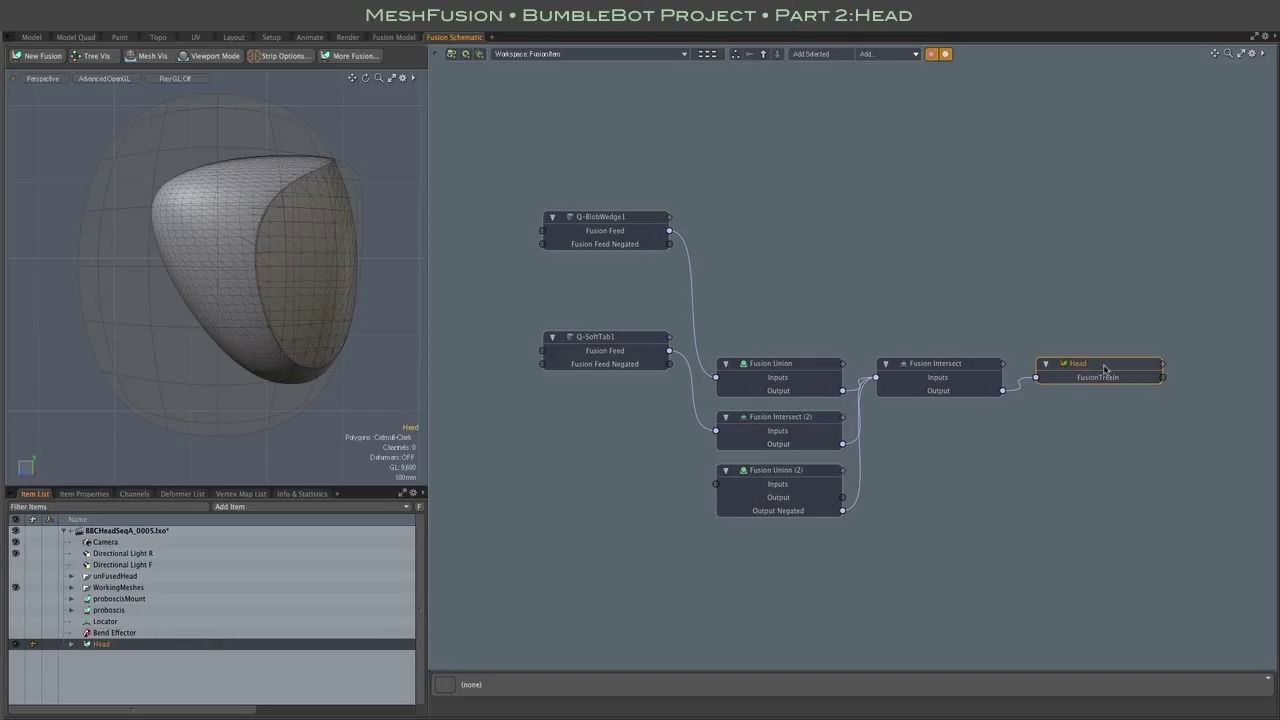
Rename the active schematic workspace as Head
left_click(596, 55)
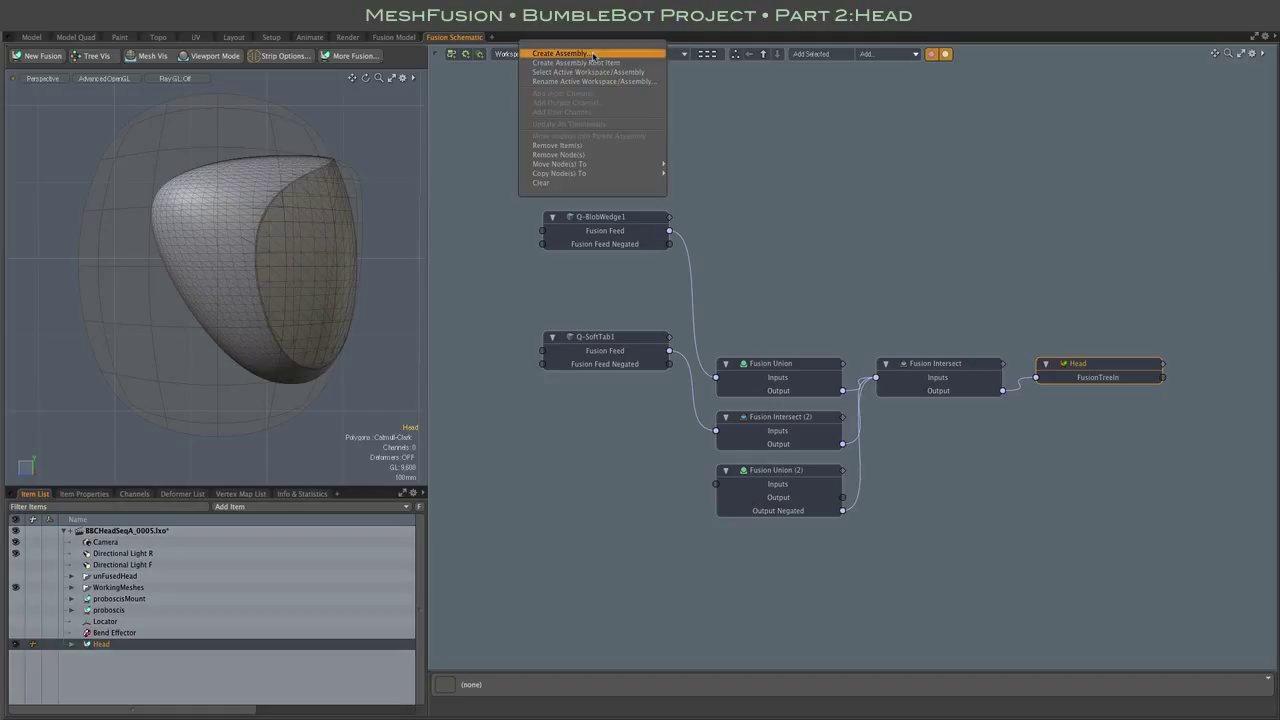
left_click(596, 81)
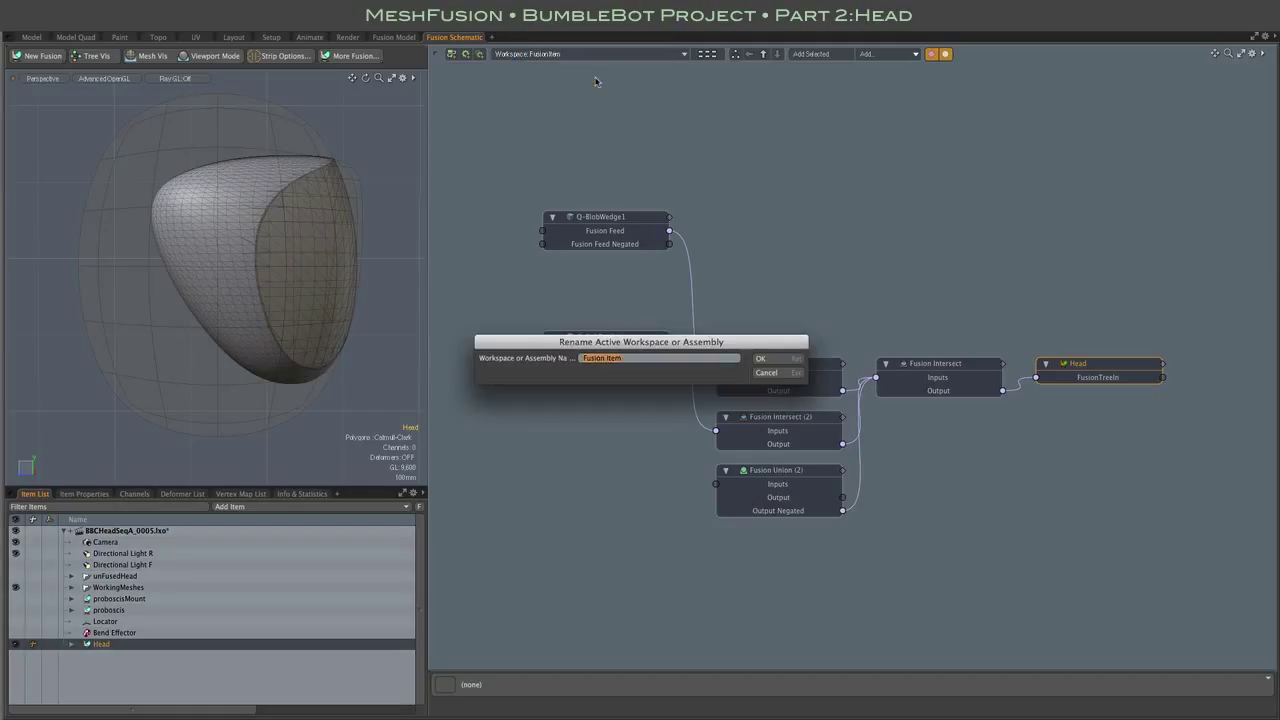
type("Head")
key("Return")
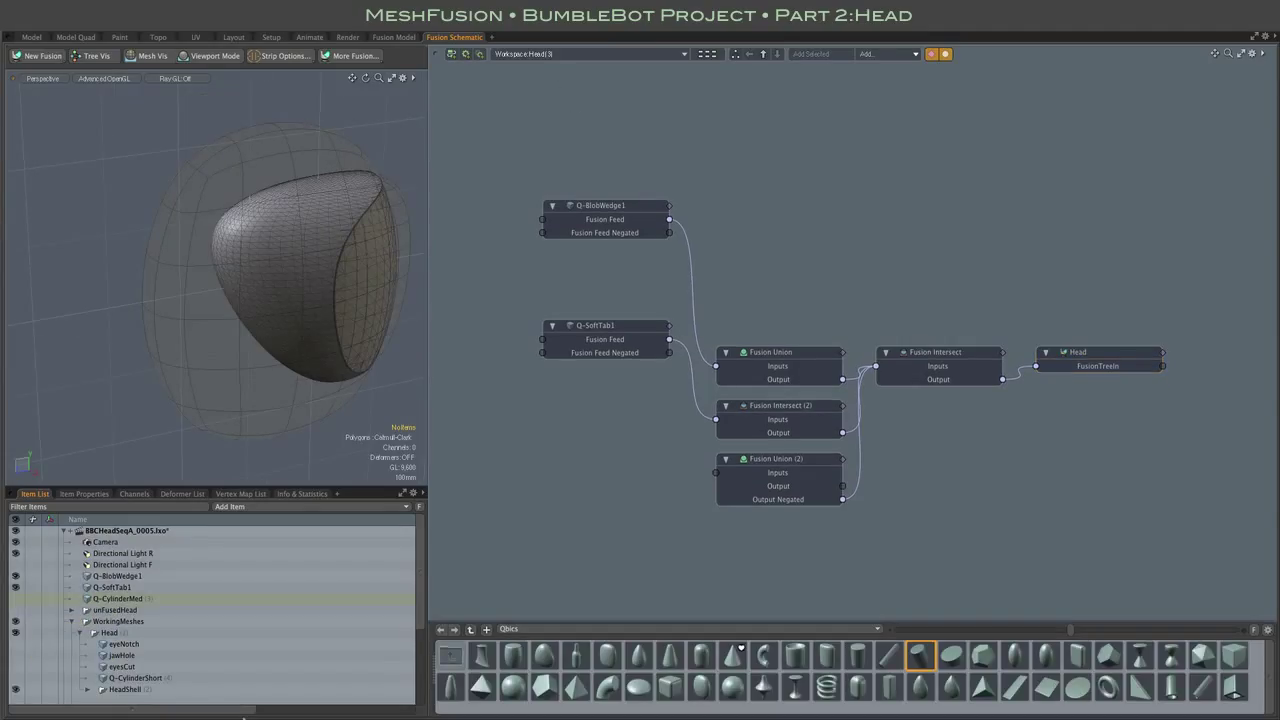
Show Q-CylinderMed and move it back and down so it overlaps the upper front of the fused wedge
left_click(16, 601)
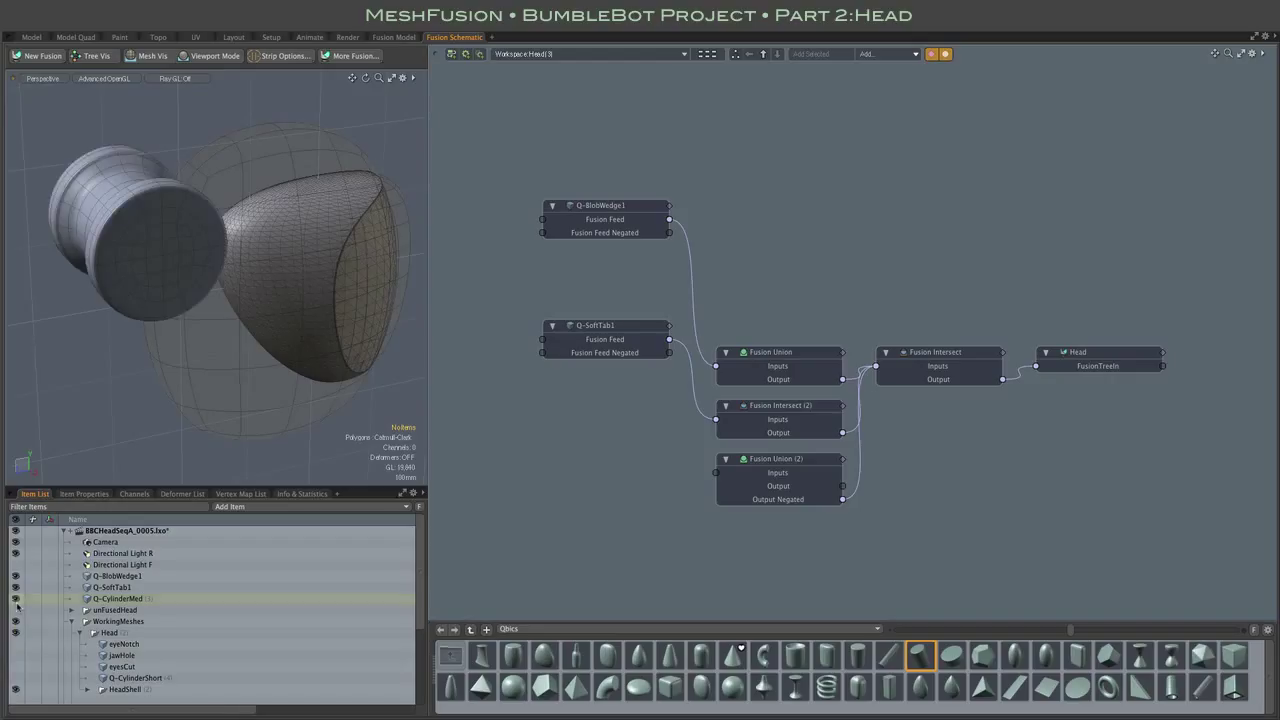
left_click(142, 265)
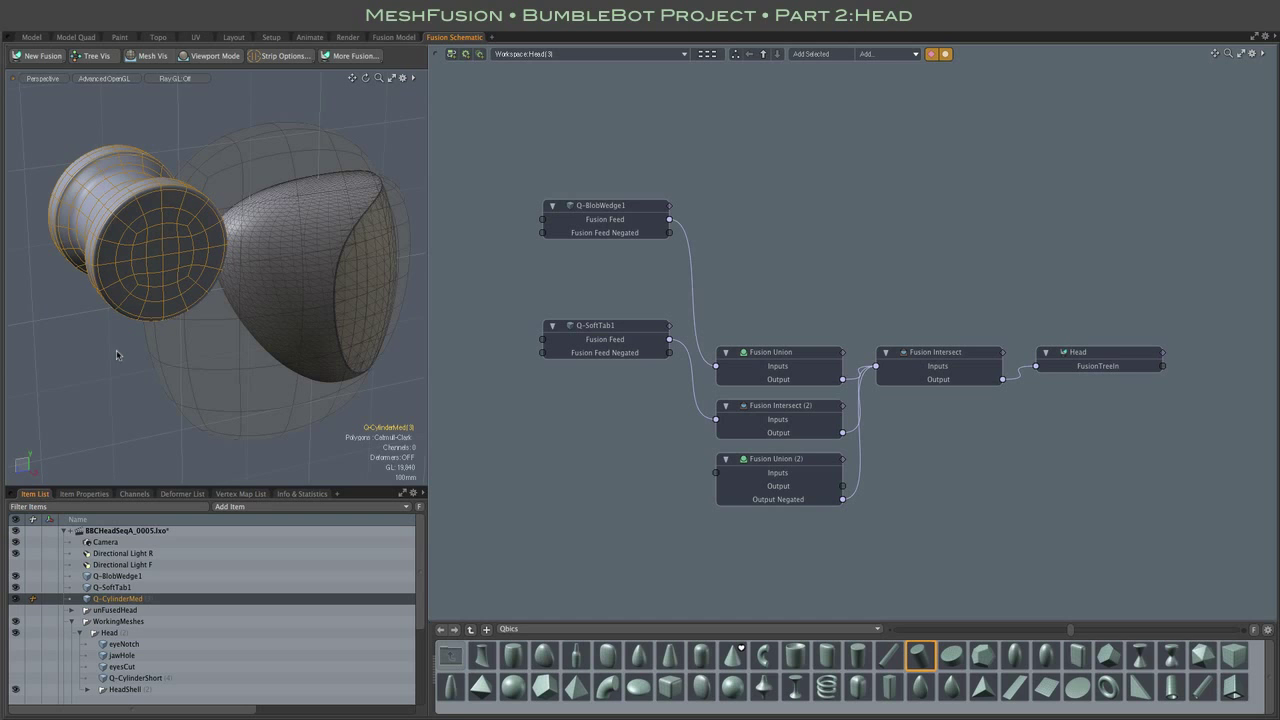
left_click_drag(100, 350, 190, 335, "alt")
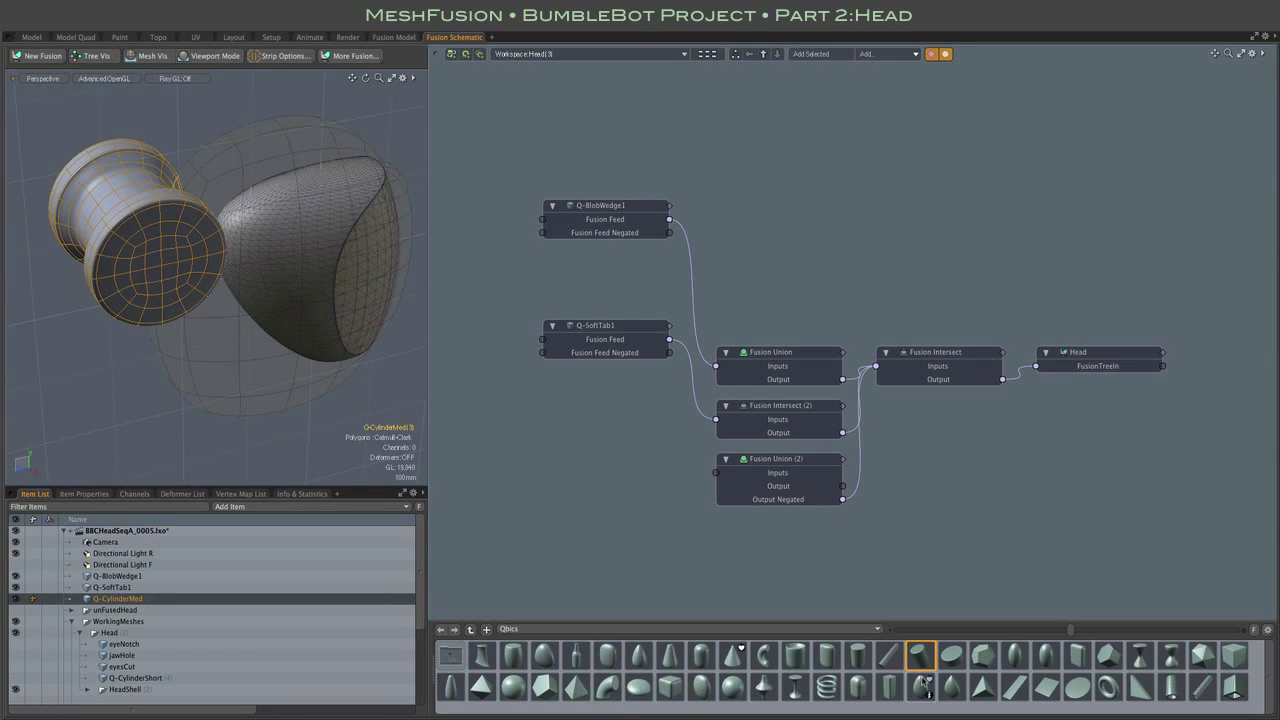
left_click_drag(123, 422, 102, 391, "alt")
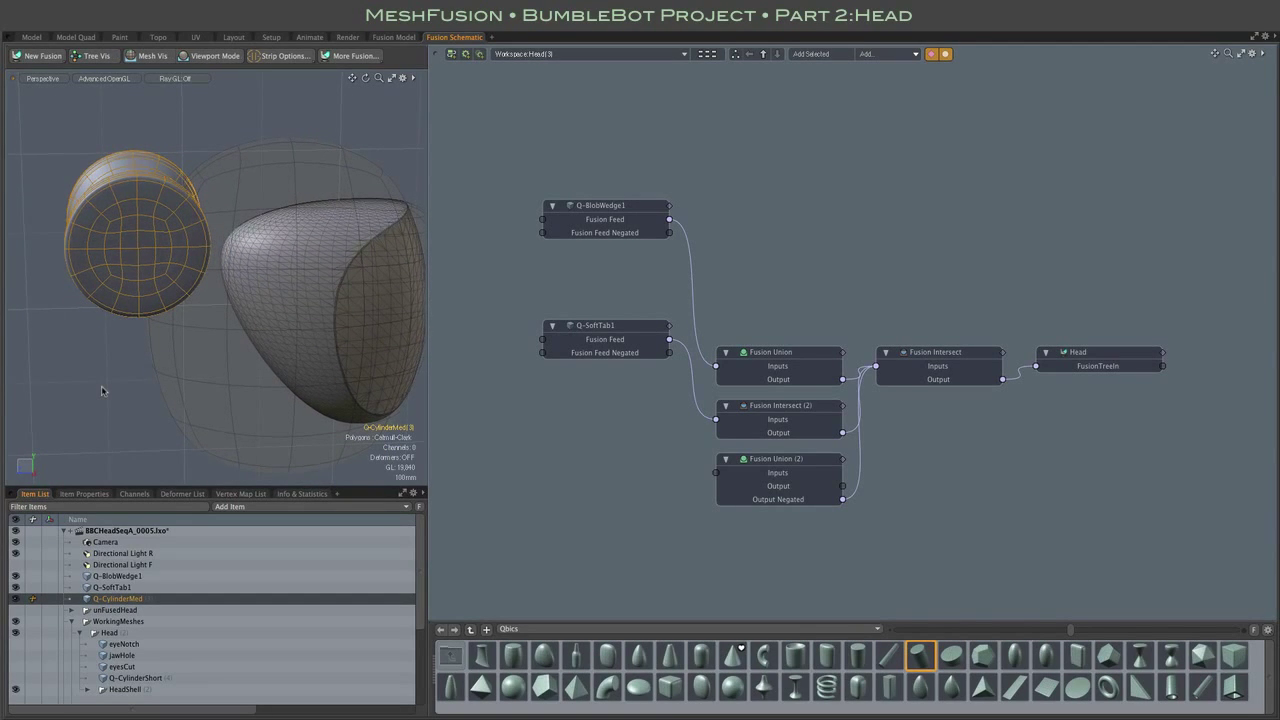
key("w")
left_click_drag(80, 181, 218, 238)
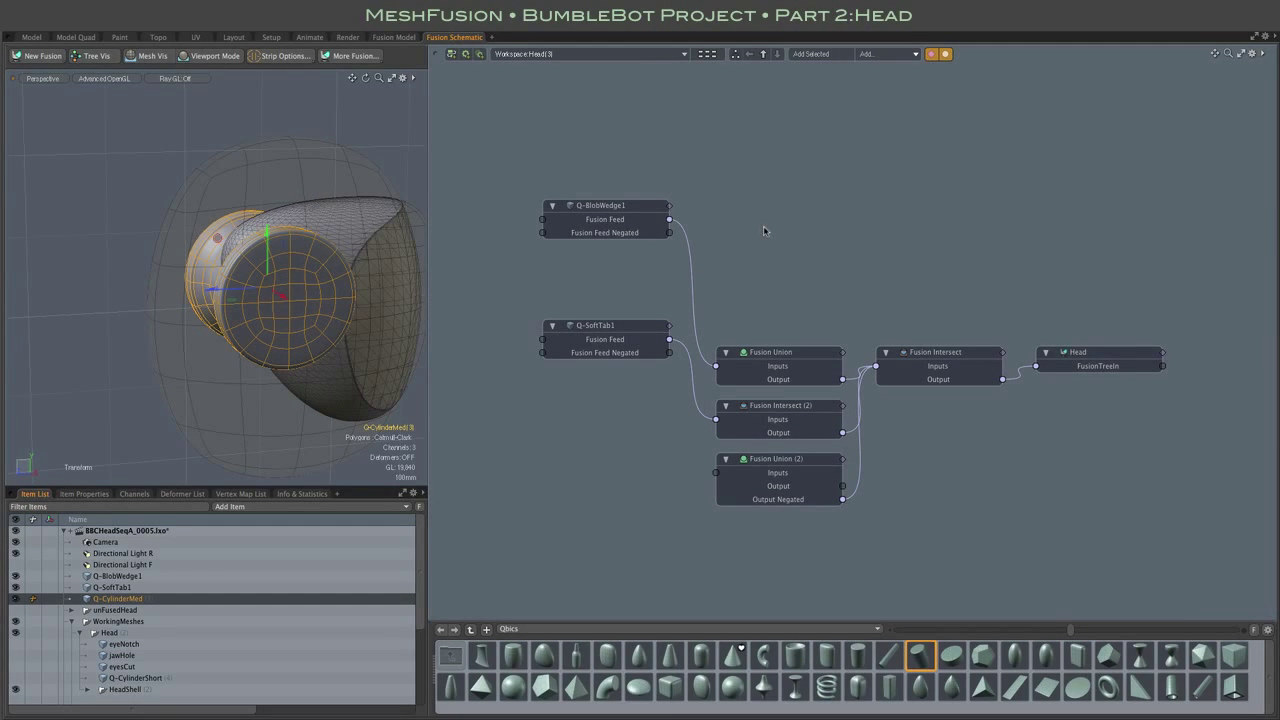
Add Q-CylinderMed to the fusion schematic and place its node between the Q-BlobWedge1 and Q-SoftTab1 nodes
key("ctrl+space")
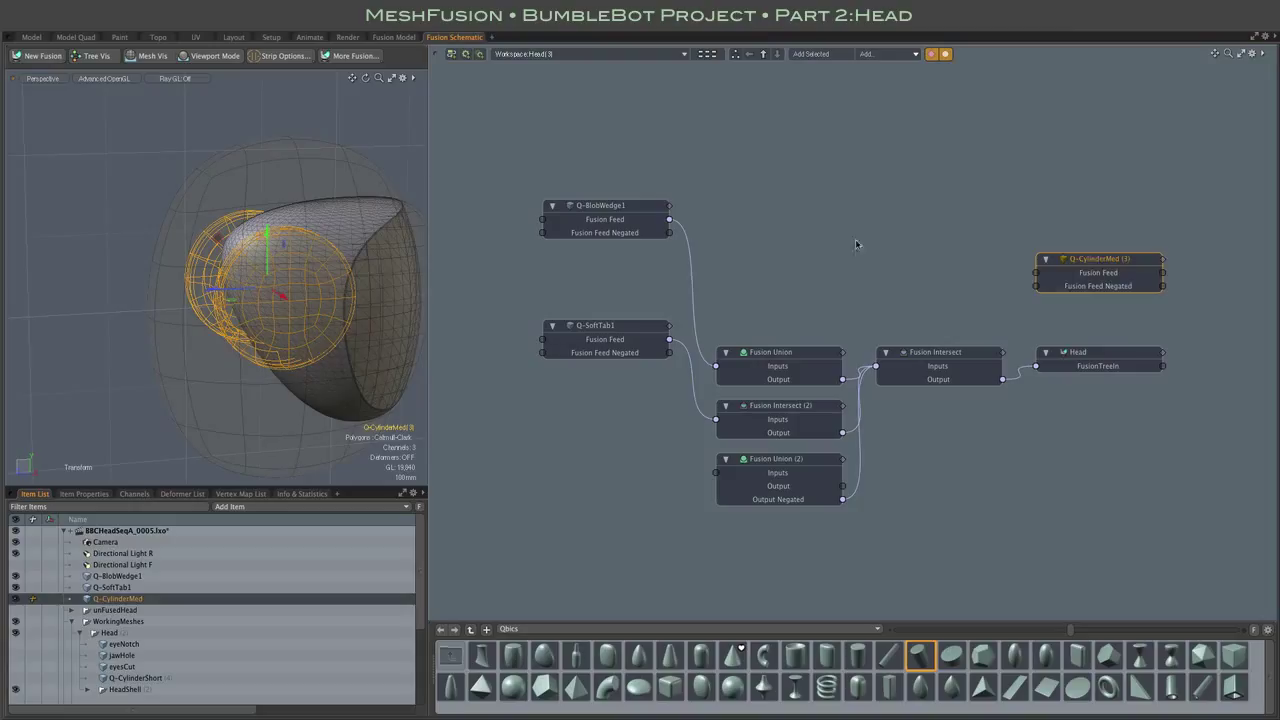
left_click_drag(1105, 262, 593, 260)
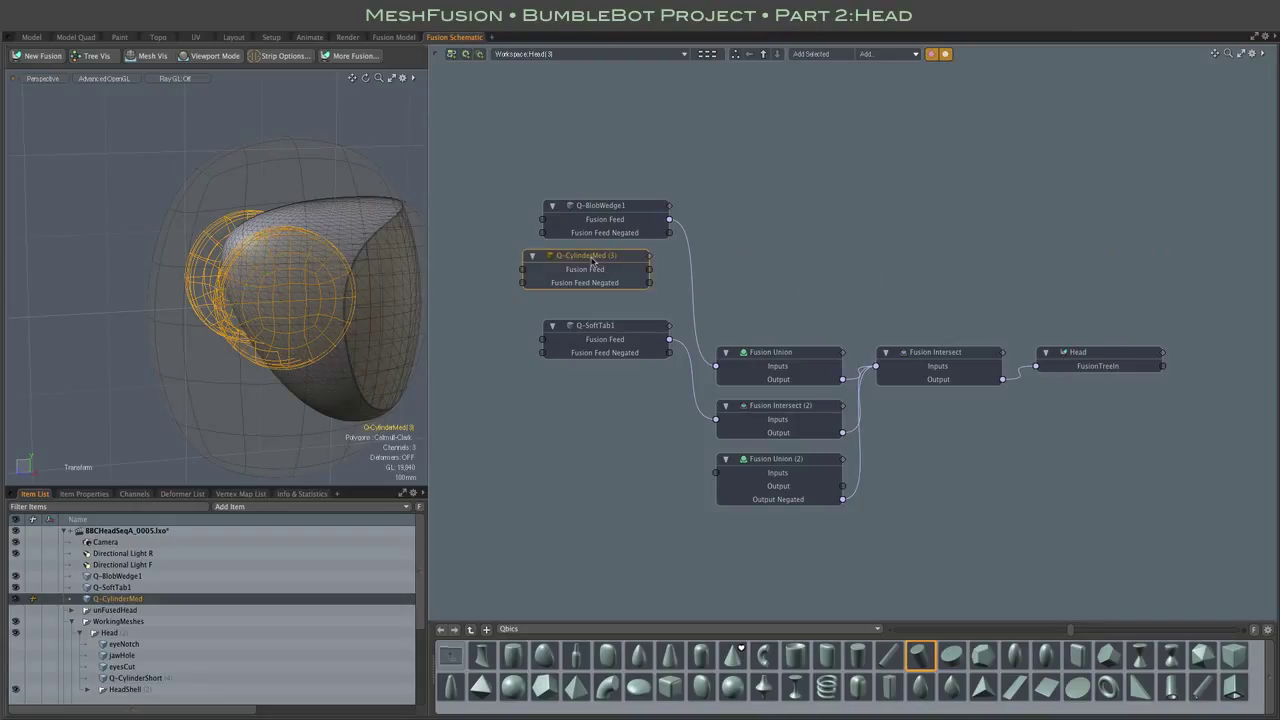
left_click_drag(593, 260, 607, 260)
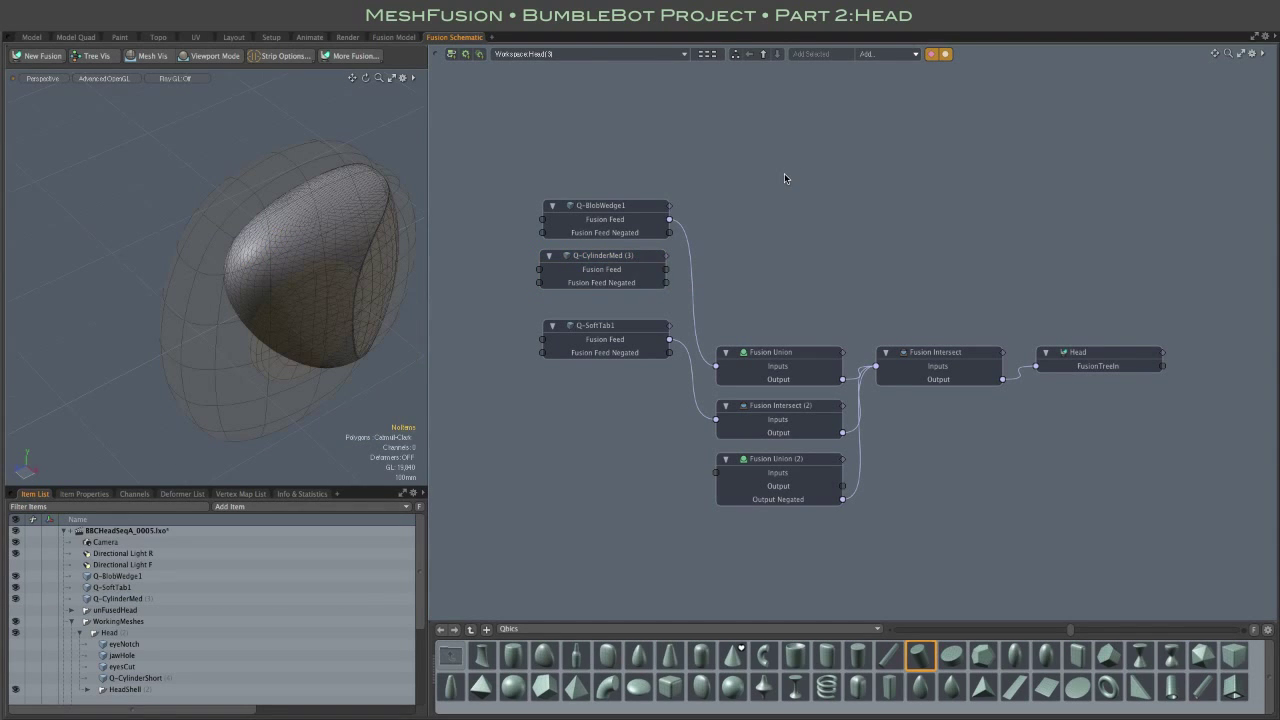
Add a Fusion Union node and wire it between the final Fusion Intersect output and the Head fusion item
key("ctrl+space")
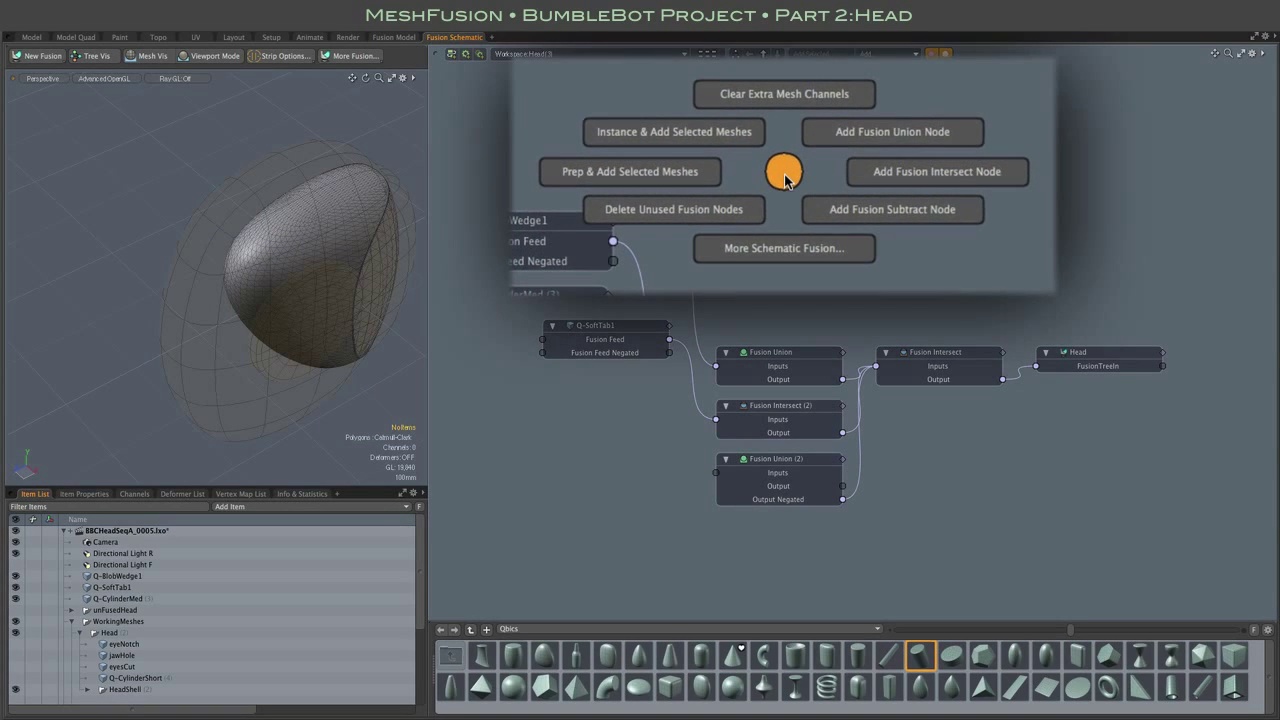
left_click(900, 132)
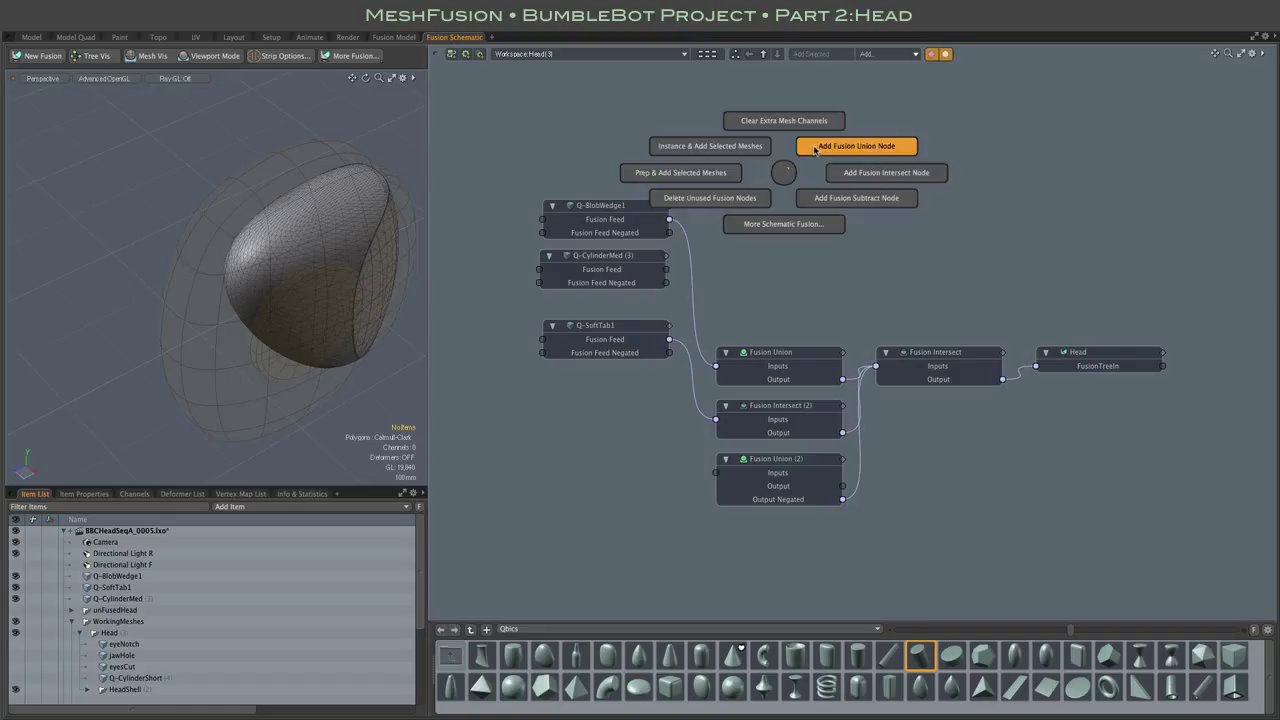
left_click(815, 149)
left_click_drag(1116, 286, 992, 262)
left_click_drag(1031, 368, 934, 274)
left_click_drag(1015, 287, 1088, 373)
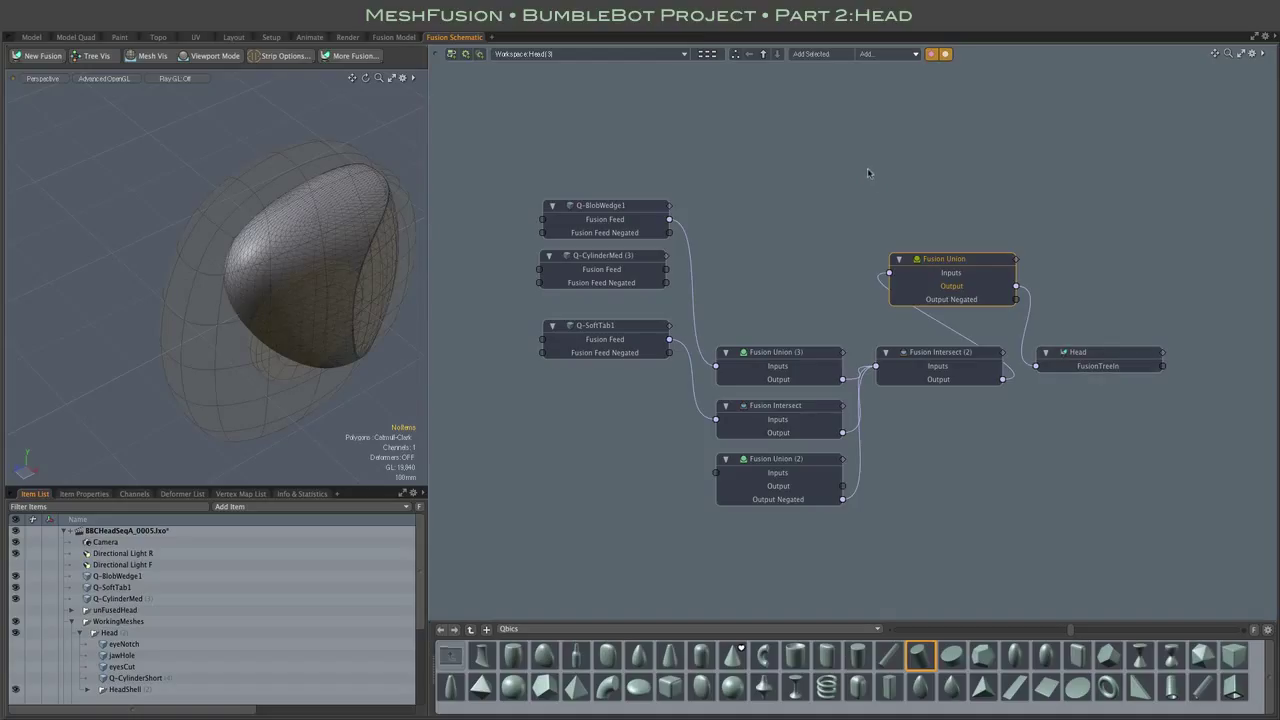
Place the Q-CylinderMed node above the other inputs and connect its Fusion Feed to the Fusion Union feeding Head
left_click_drag(612, 256, 965, 282)
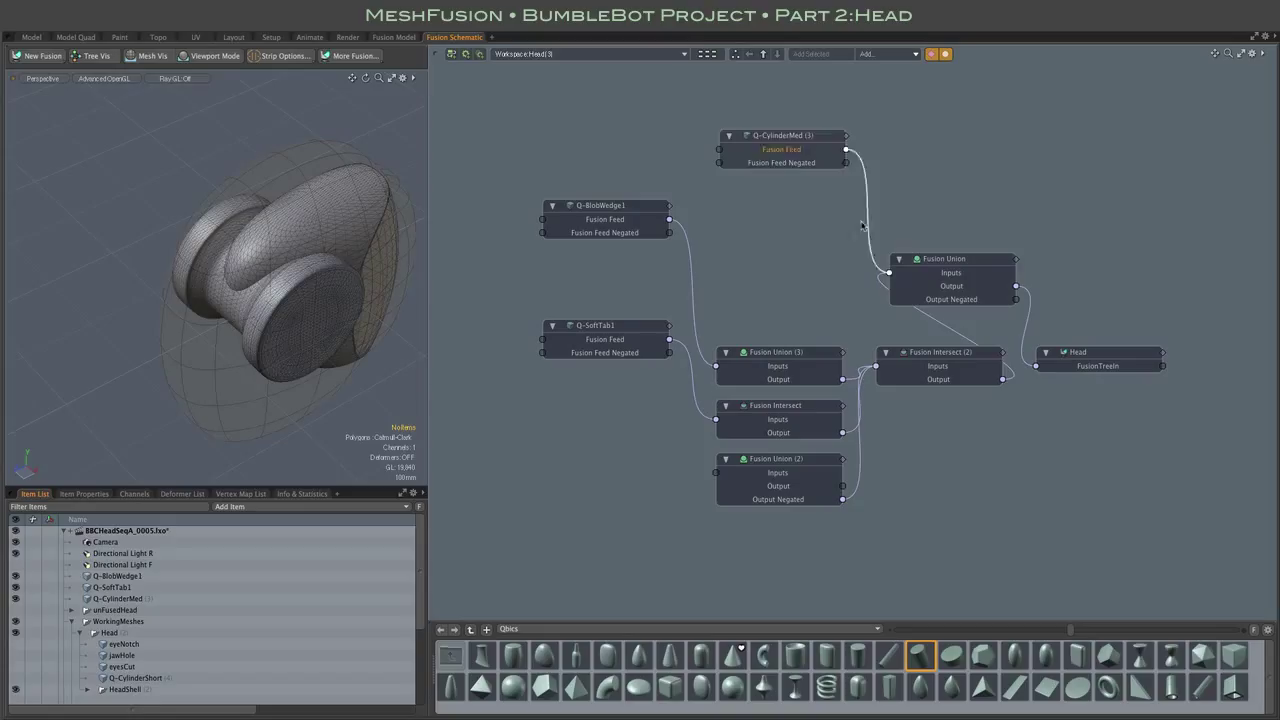
left_click(785, 140)
left_click(566, 158)
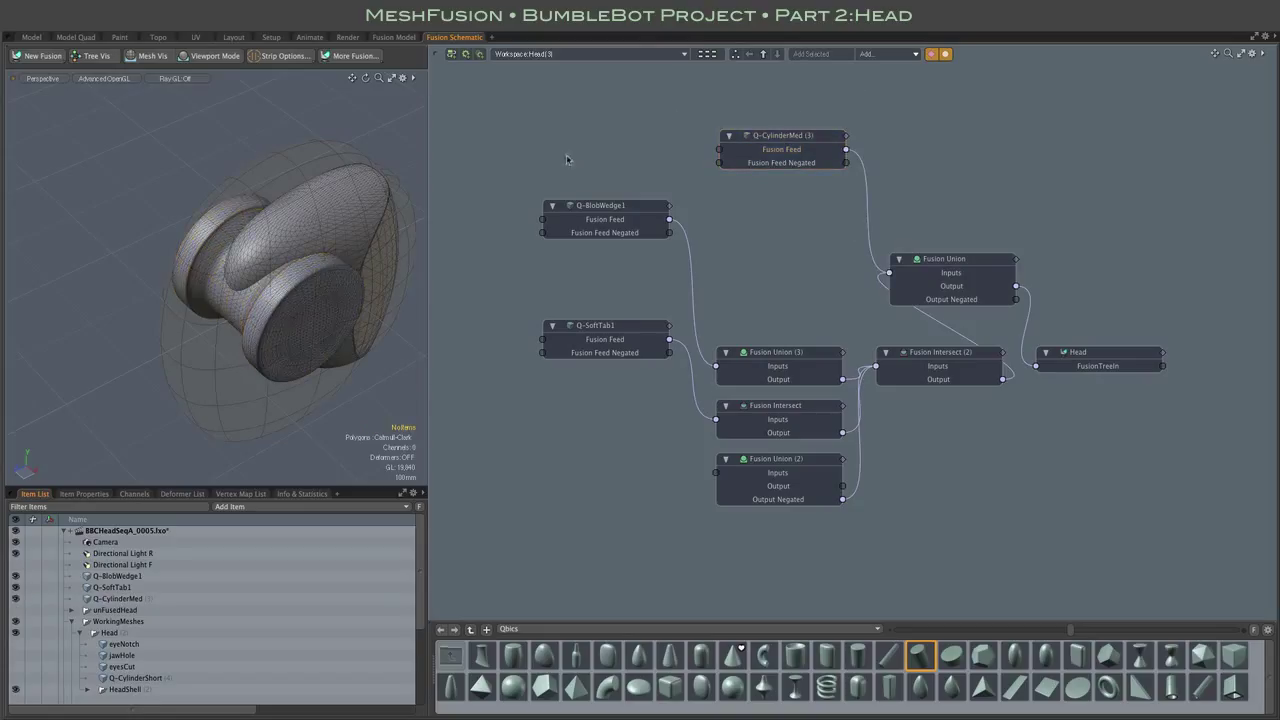
left_click_drag(495, 188, 957, 364)
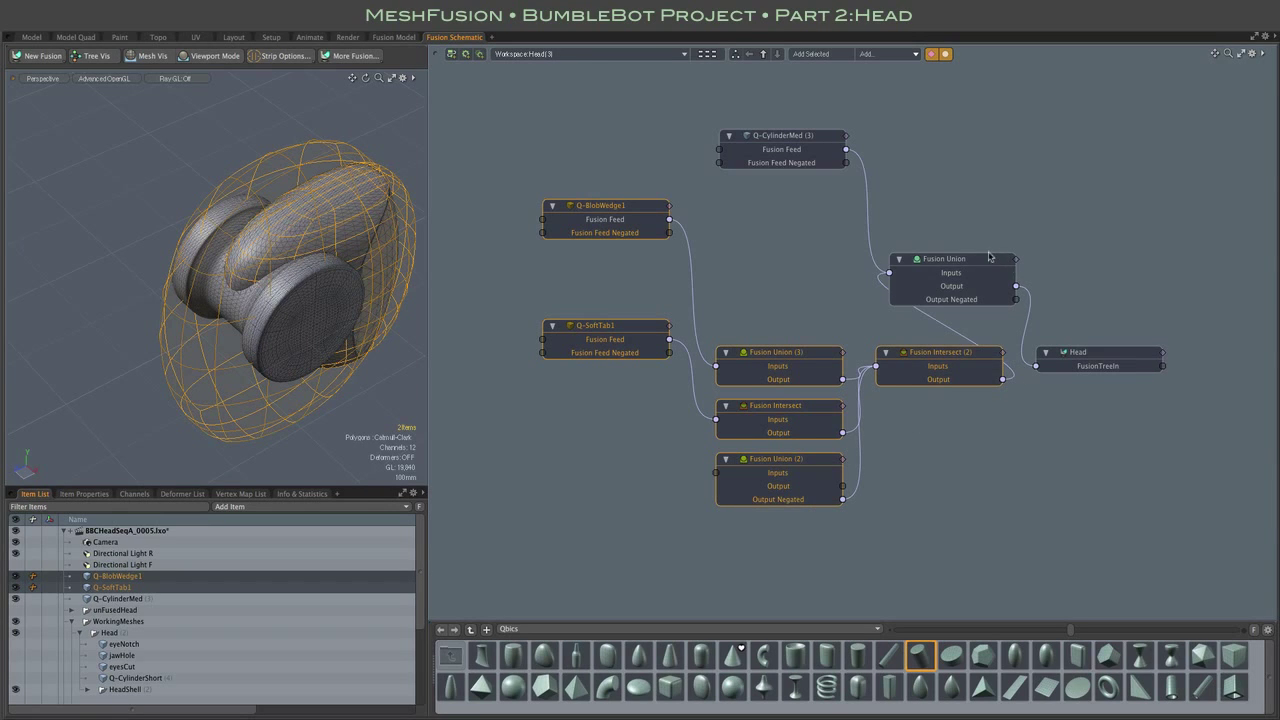
left_click(930, 178)
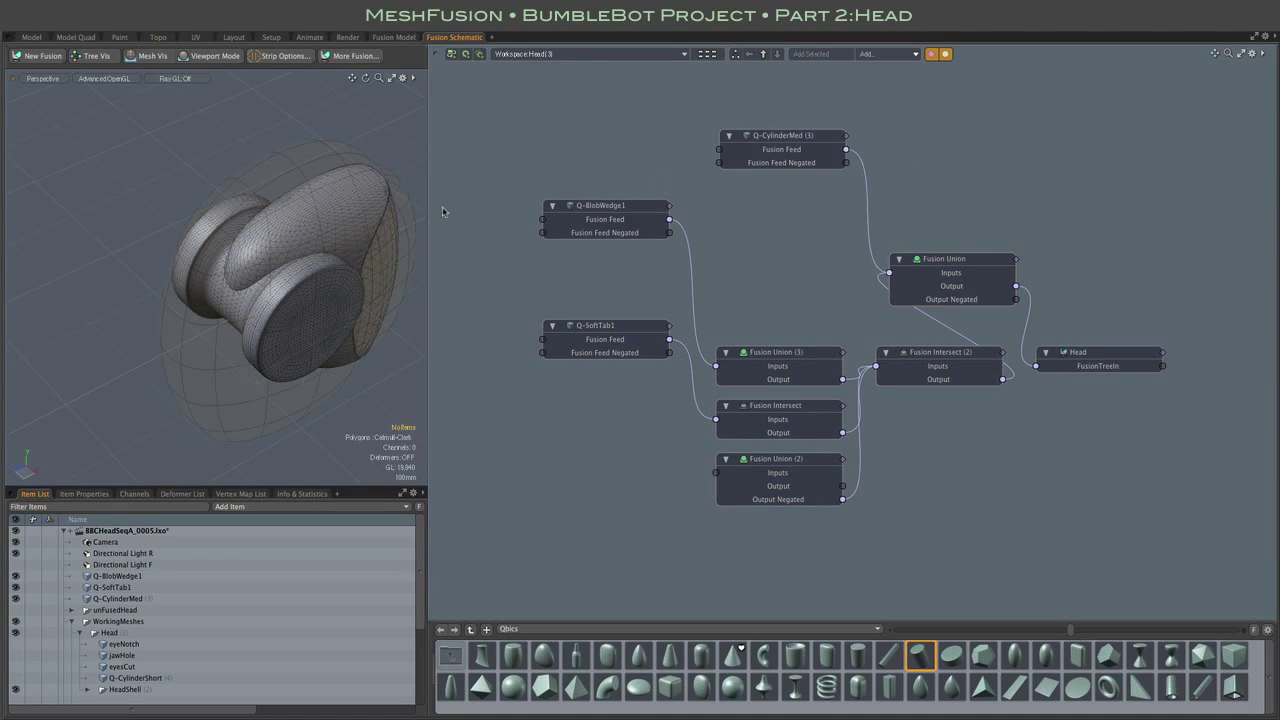
Raise Q-CylinderMed slightly so it sits higher on the upper front of the fused head
left_click(306, 309)
mouse_move(500, 302)
left_mouse_down("alt")
mouse_move(458, 234)
mouse_move(499, 301)
left_mouse_up("alt")
left_click_drag(241, 159, 168, 101, "alt")
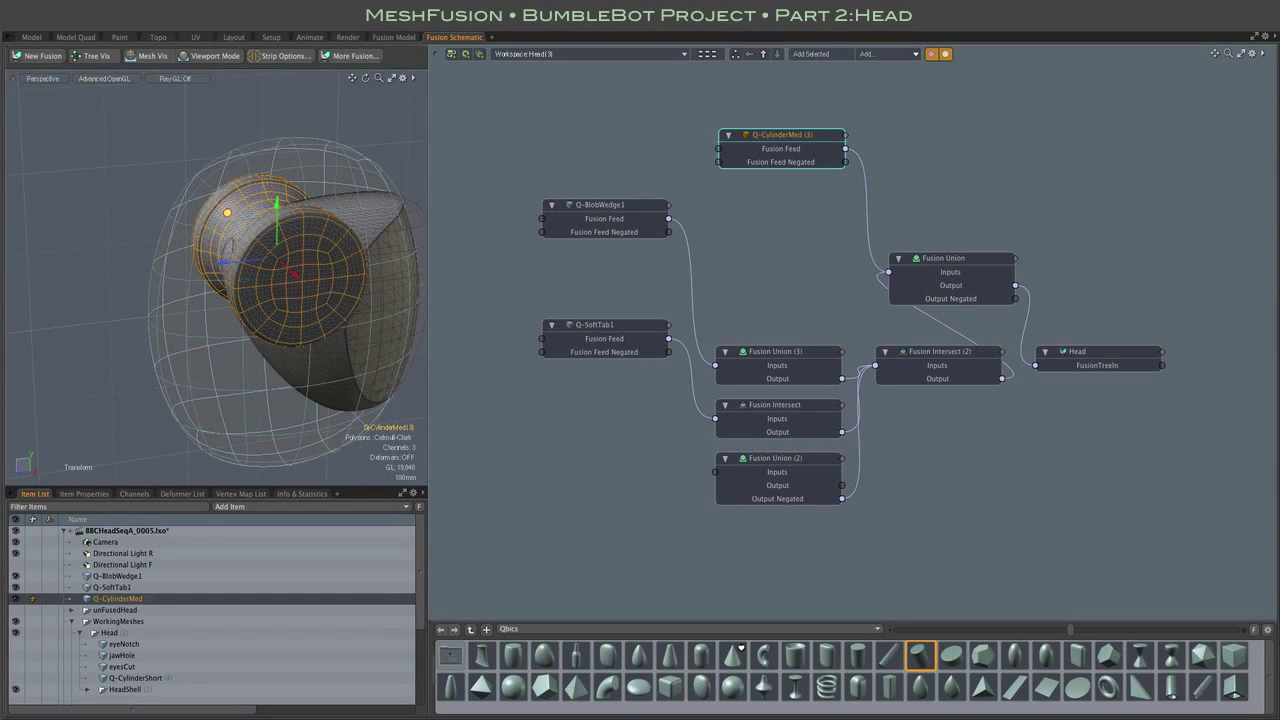
left_click_drag(124, 228, 72, 205, "alt")
middle_click_drag(107, 188, 10, 162)
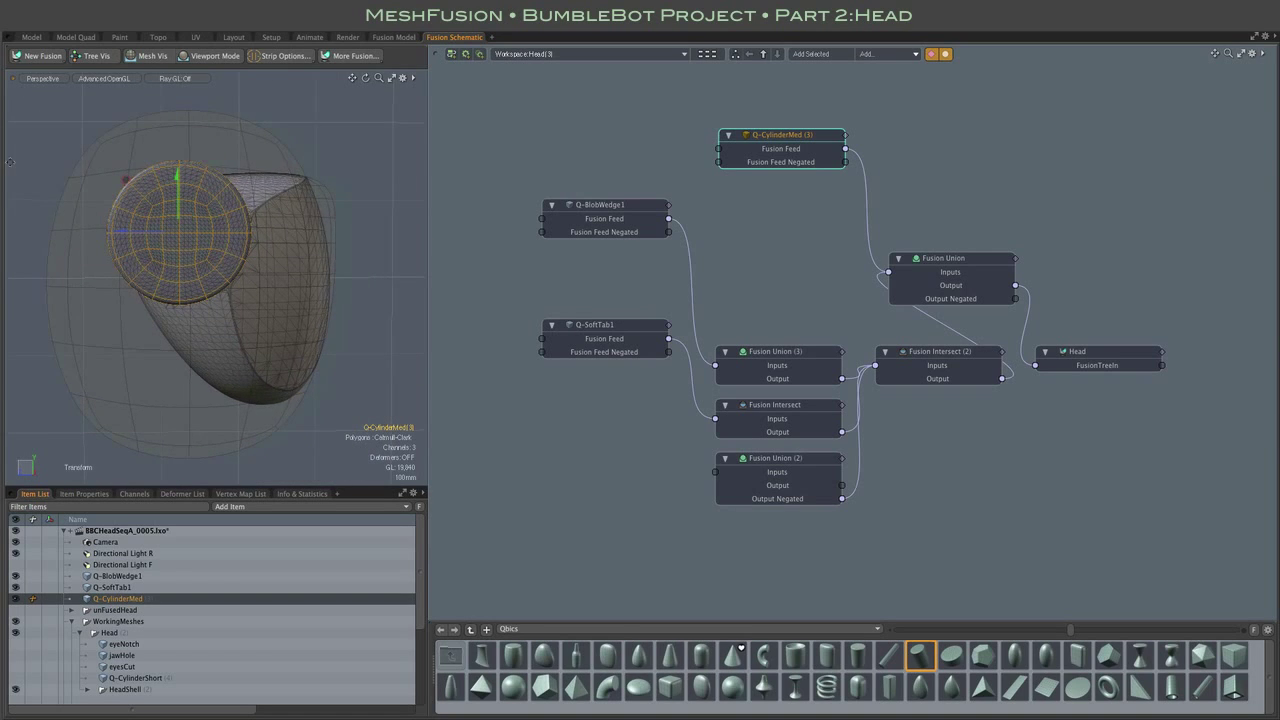
left_click_drag(74, 239, 225, 279, "alt")
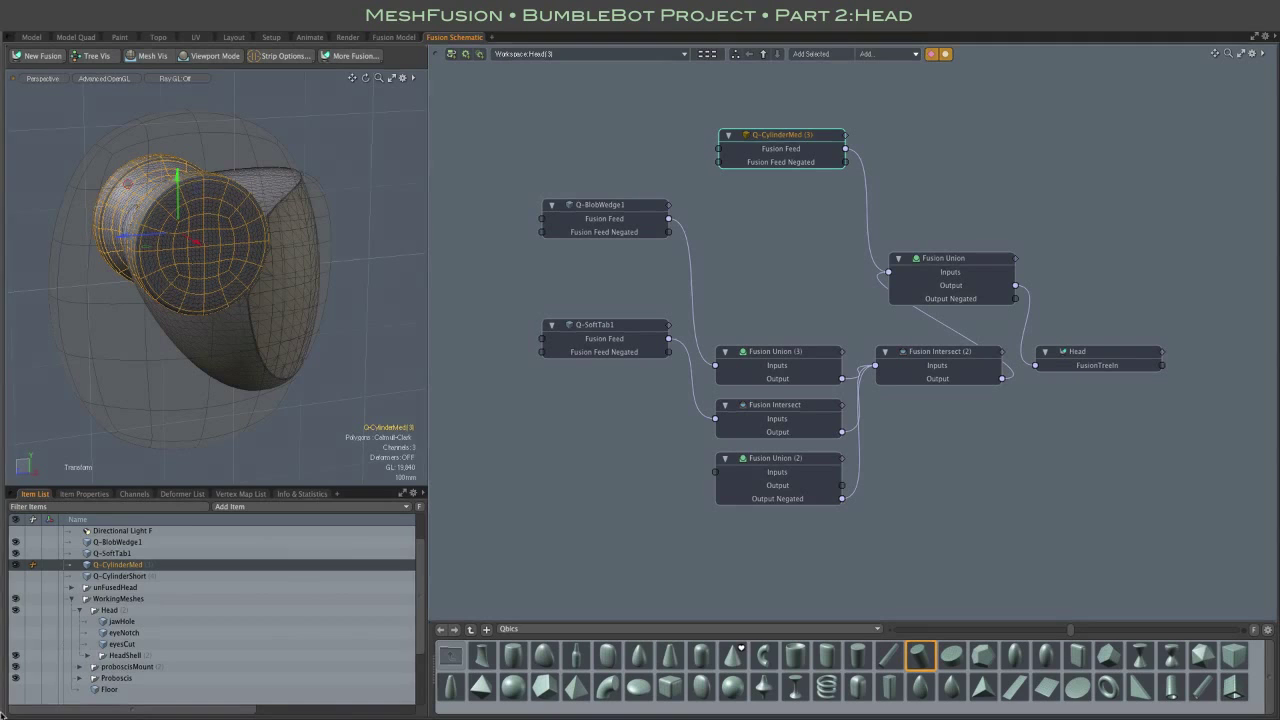
Show Q-CylinderShort and move it back to the lower tip of the wedge, below the larger cylinder
left_click(15, 576)
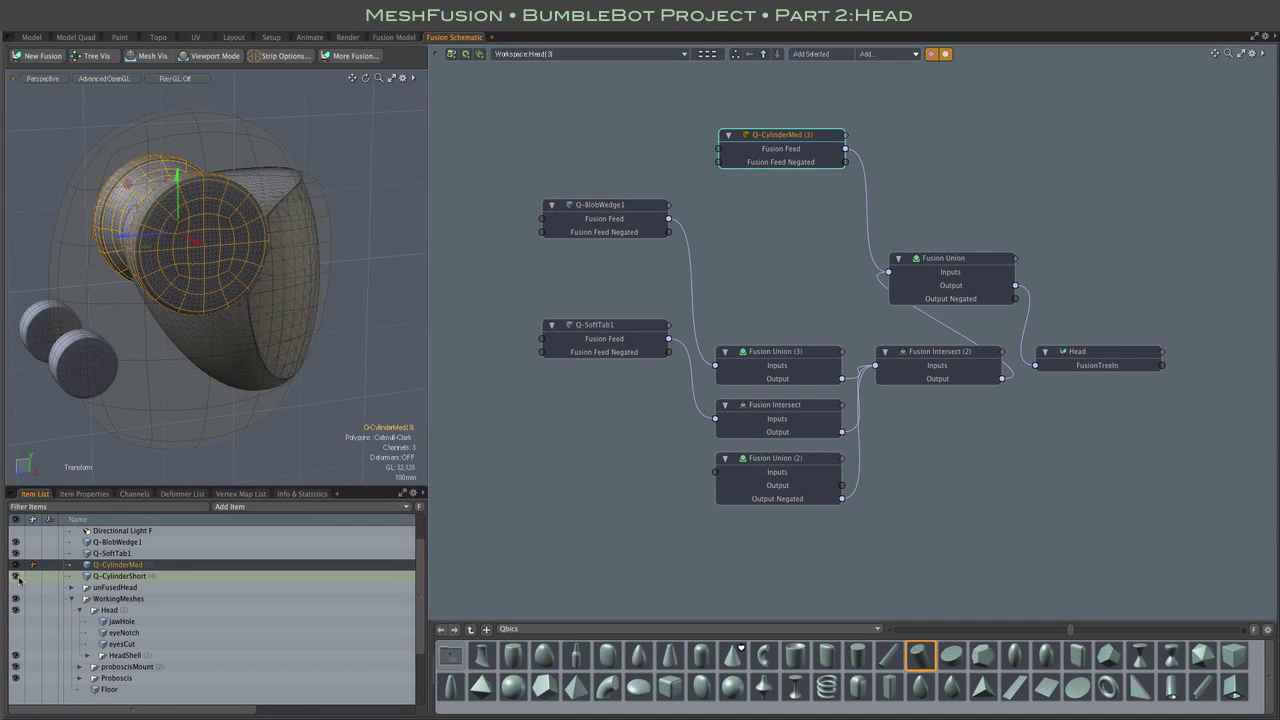
left_click(62, 378)
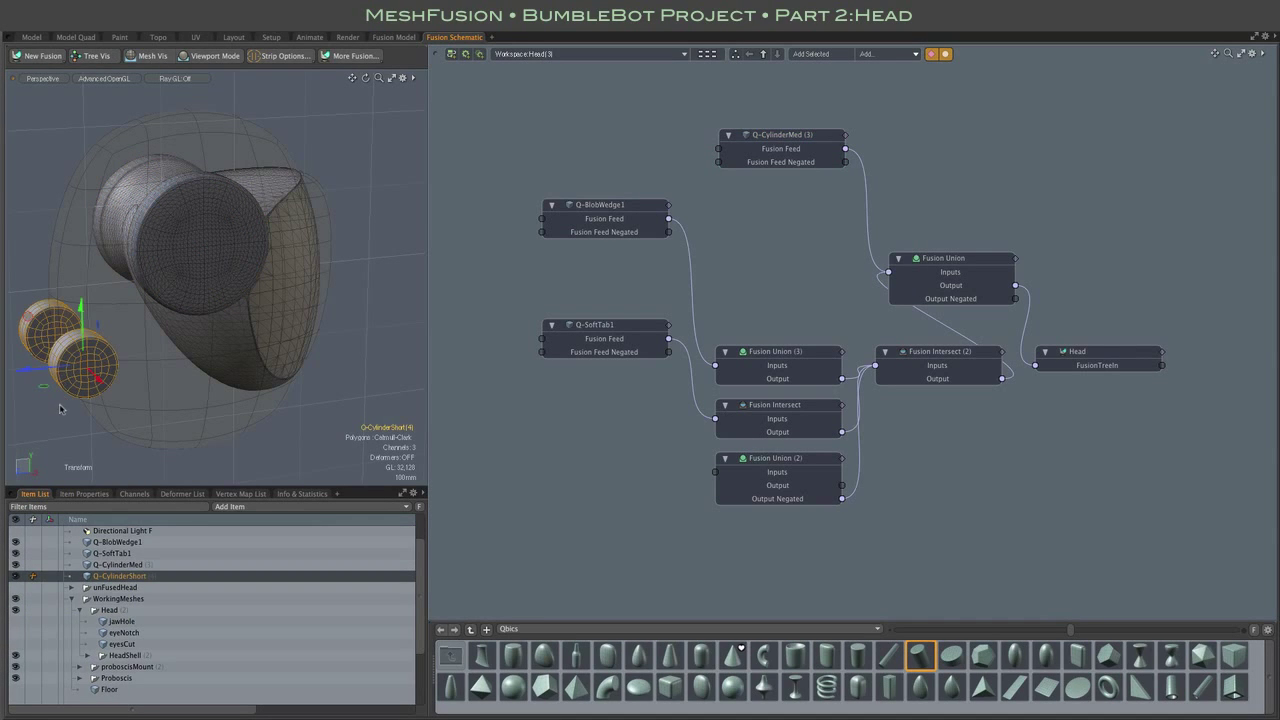
left_click_drag(68, 405, 89, 357, "alt")
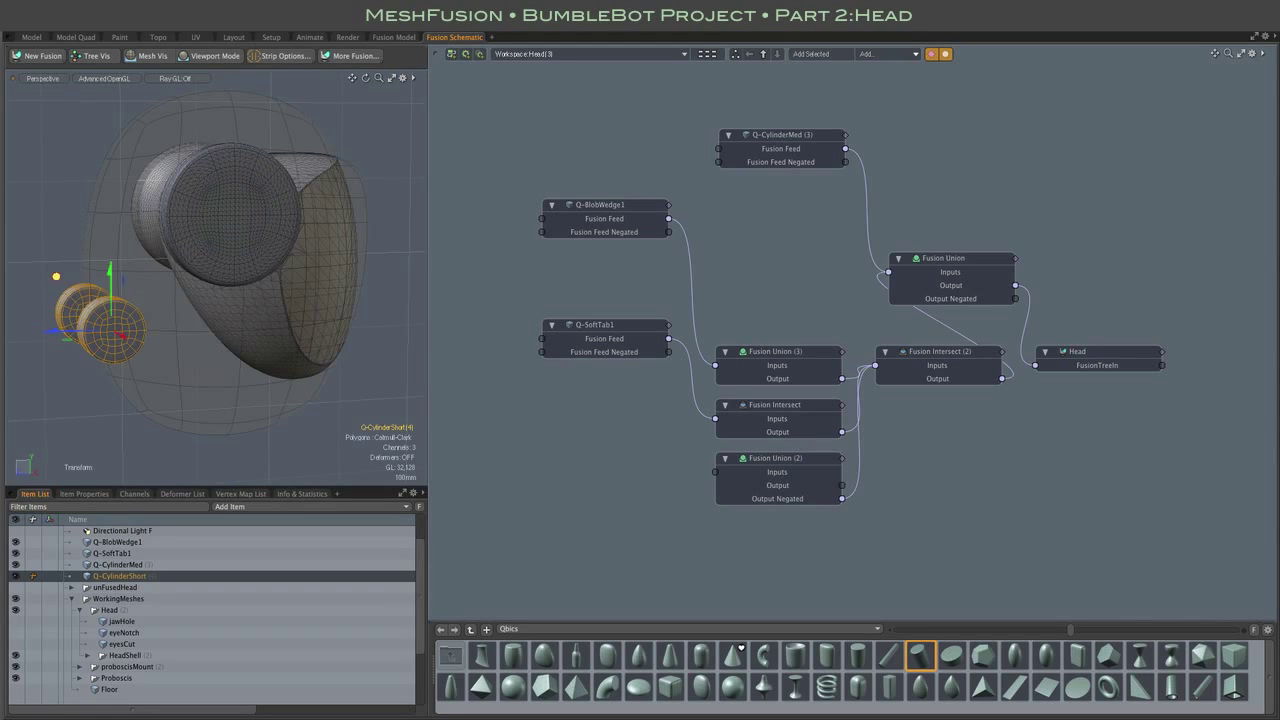
left_click_drag(56, 276, 242, 272)
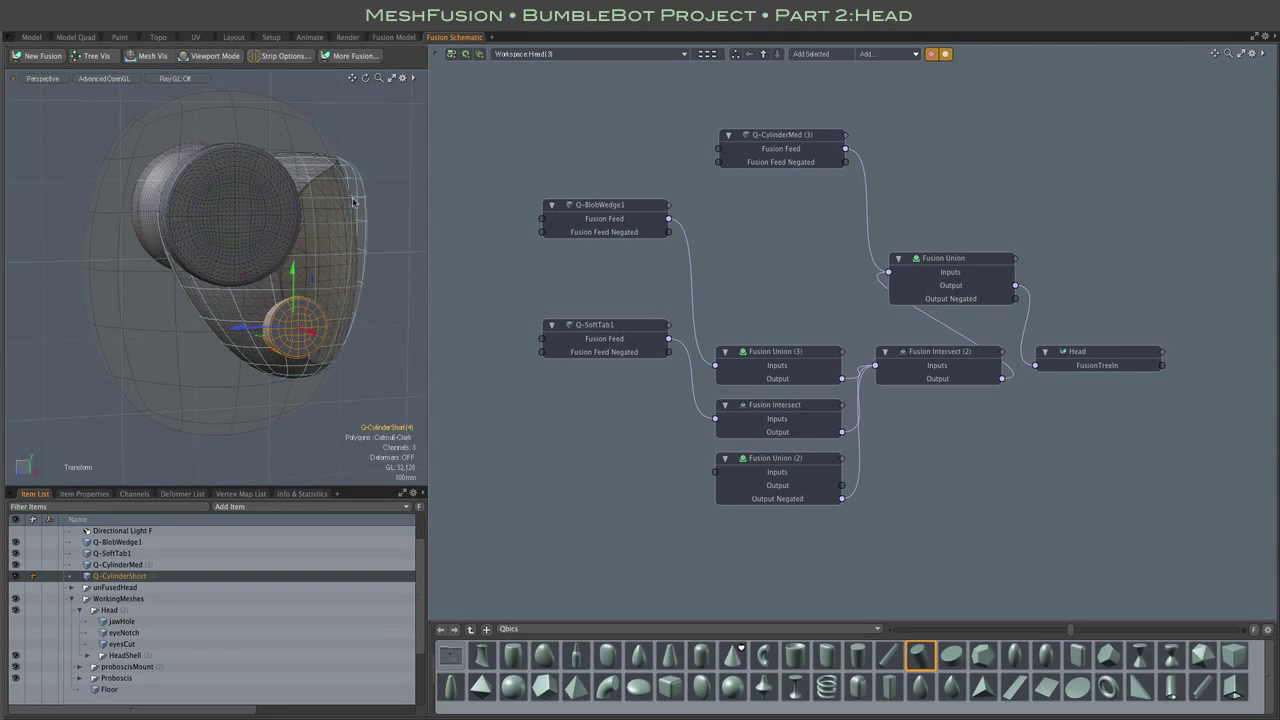
left_click_drag(352, 202, 322, 194, "alt")
left_click_drag(217, 322, 207, 322)
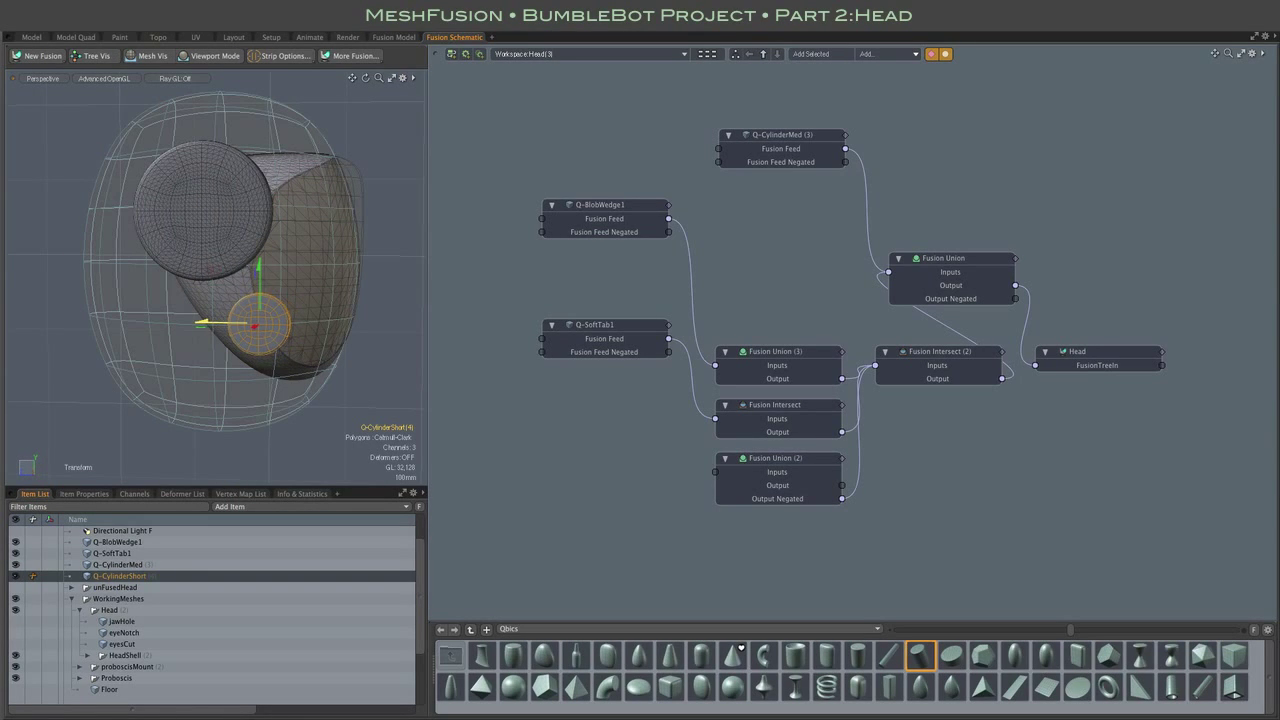
mouse_move(50, 291)
left_mouse_down("alt+shift")
mouse_move(117, 318)
mouse_move(205, 310)
mouse_move(43, 311)
left_mouse_up("alt+shift")
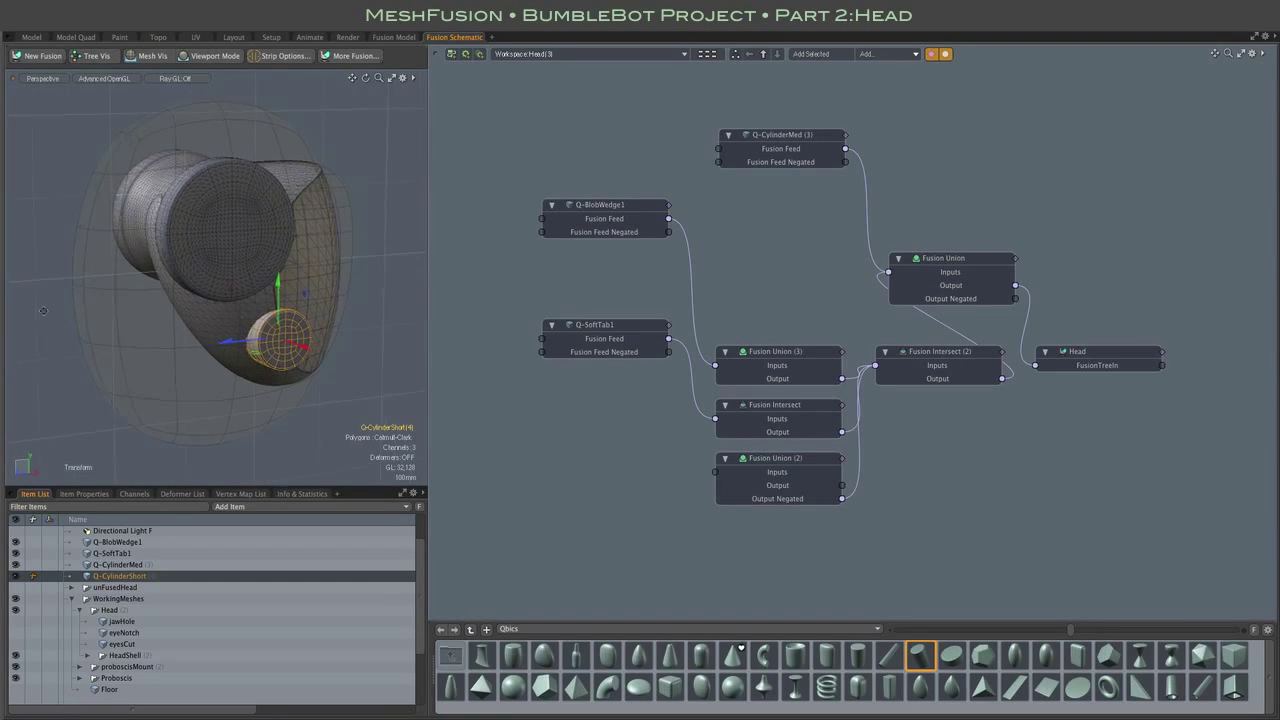
left_click_drag(369, 326, 363, 329, "alt")
Prep and add Q-CylinderShort to the schematic, placed below Q-CylinderMed, and connect its Fusion Feed to the Fusion Union feeding Head
key("ctrl+space")
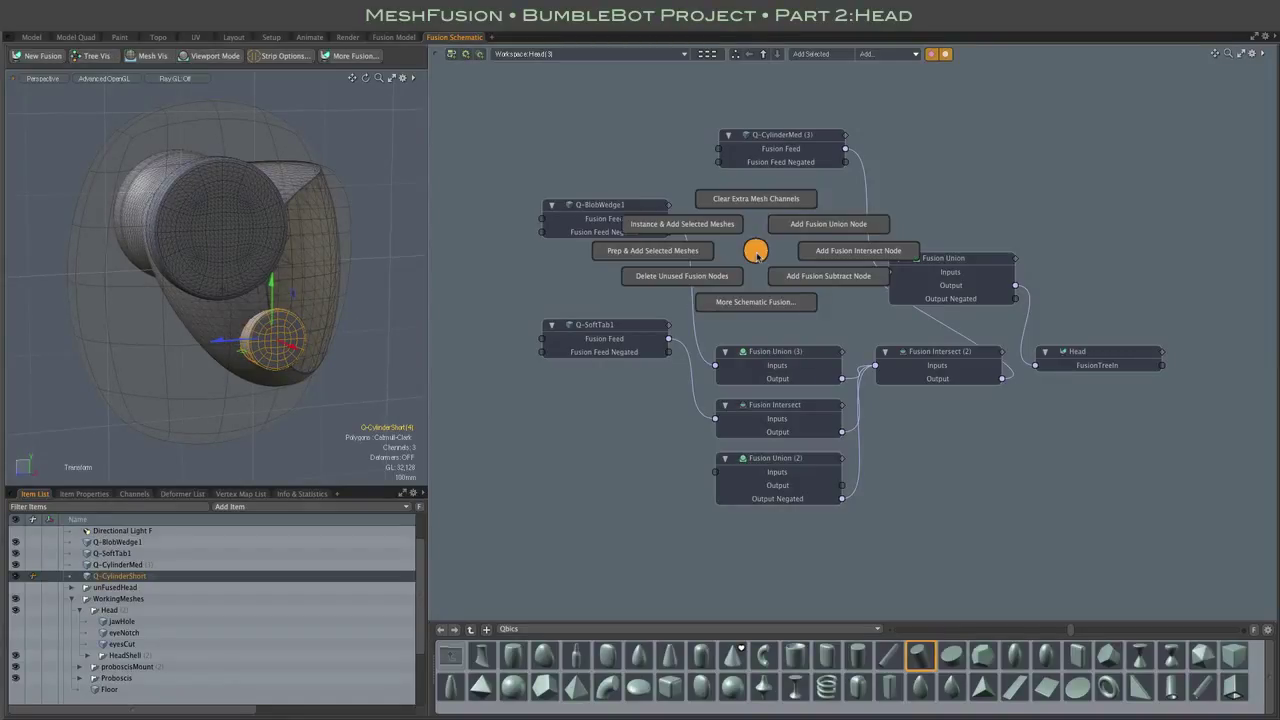
left_click(702, 252)
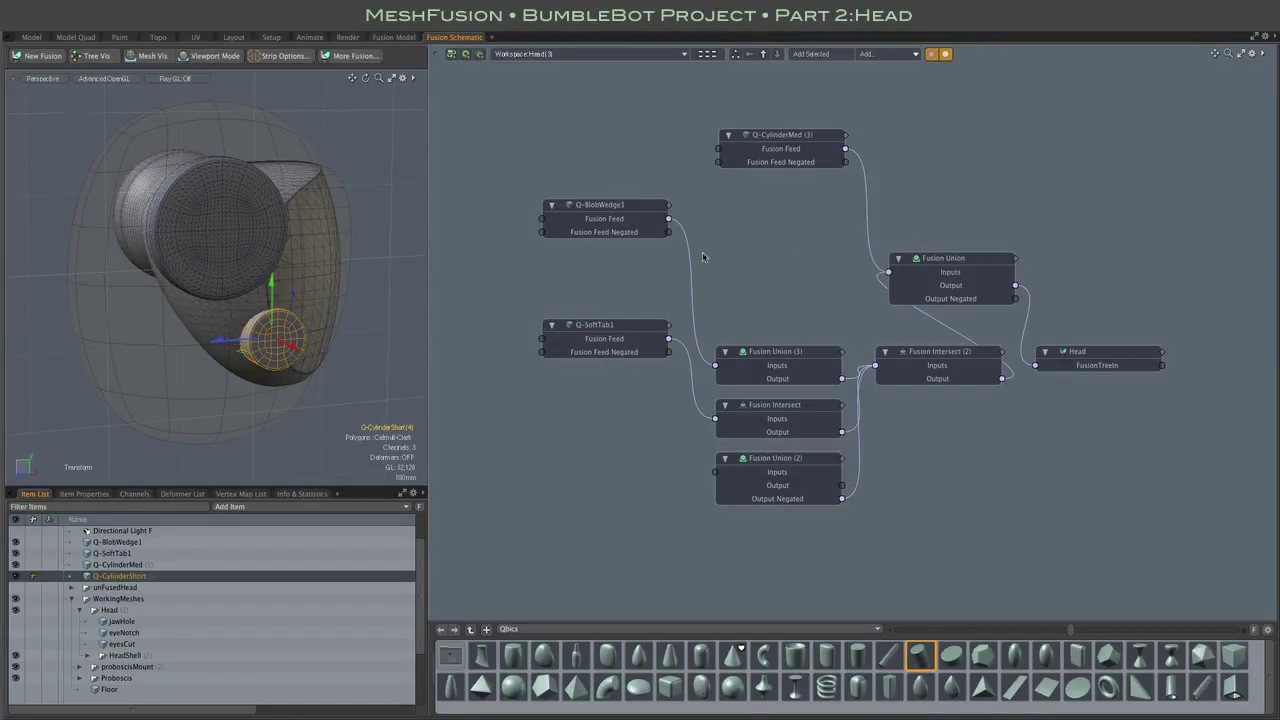
left_click_drag(1095, 258, 782, 188)
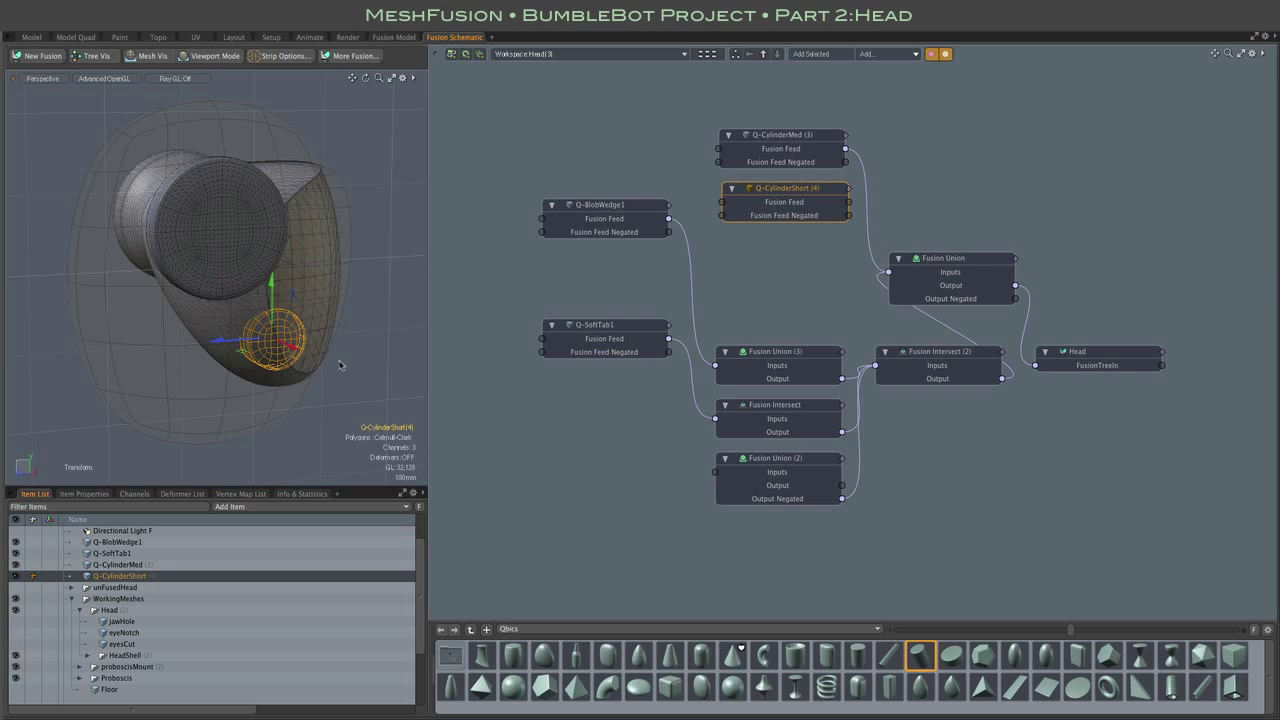
left_click_drag(341, 366, 365, 342, "alt")
left_click_drag(848, 202, 930, 275)
left_click(473, 305)
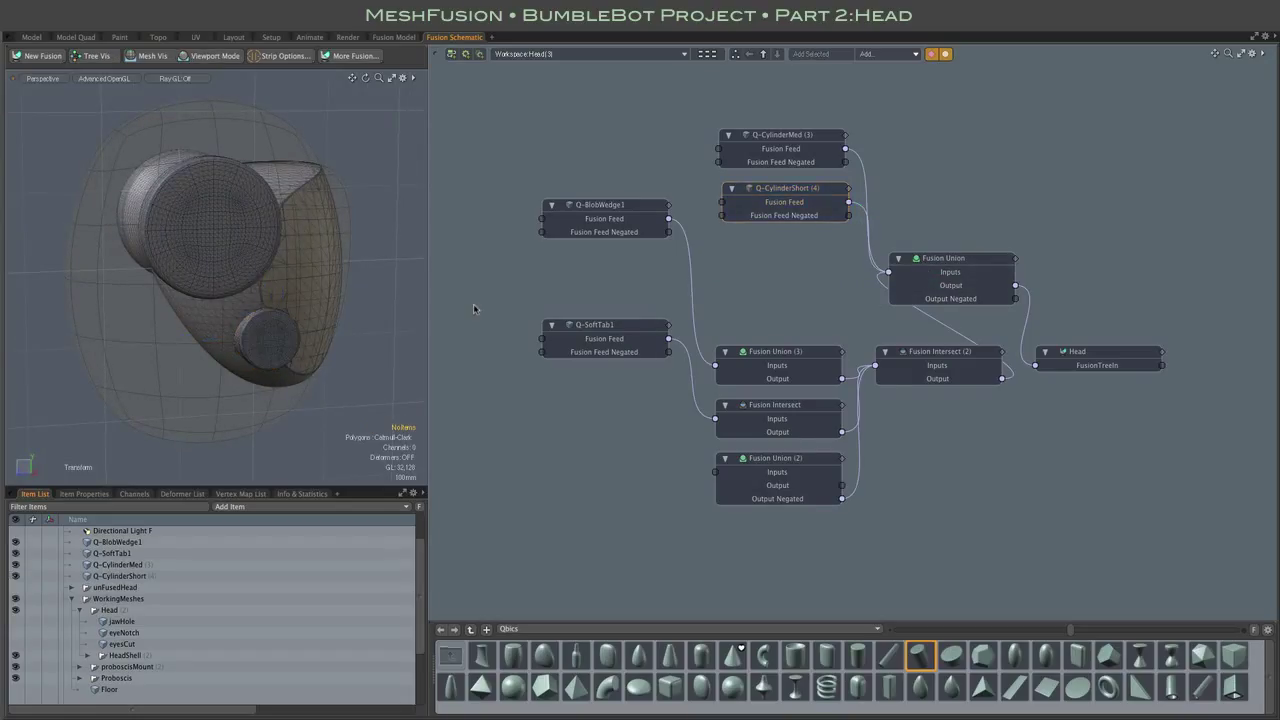
Show the eyes mesh from the unFusedHead group on the ends of the large cylinder
middle_click_drag(473, 305, 491, 305)
left_click_drag(491, 305, 475, 305, "alt")
mouse_move(375, 305)
left_mouse_down("alt")
mouse_move(615, 268)
mouse_move(492, 338)
mouse_move(366, 294)
mouse_move(430, 300)
mouse_move(398, 304)
left_mouse_up("alt")
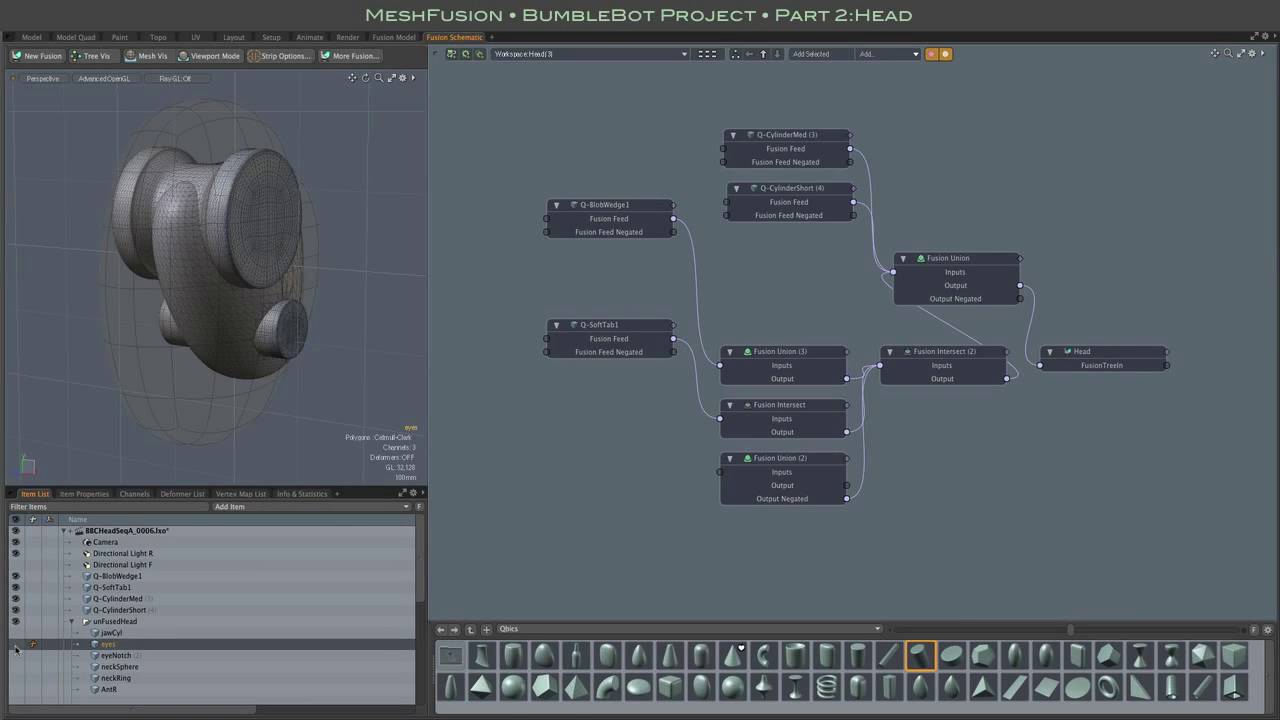
left_click(15, 644)
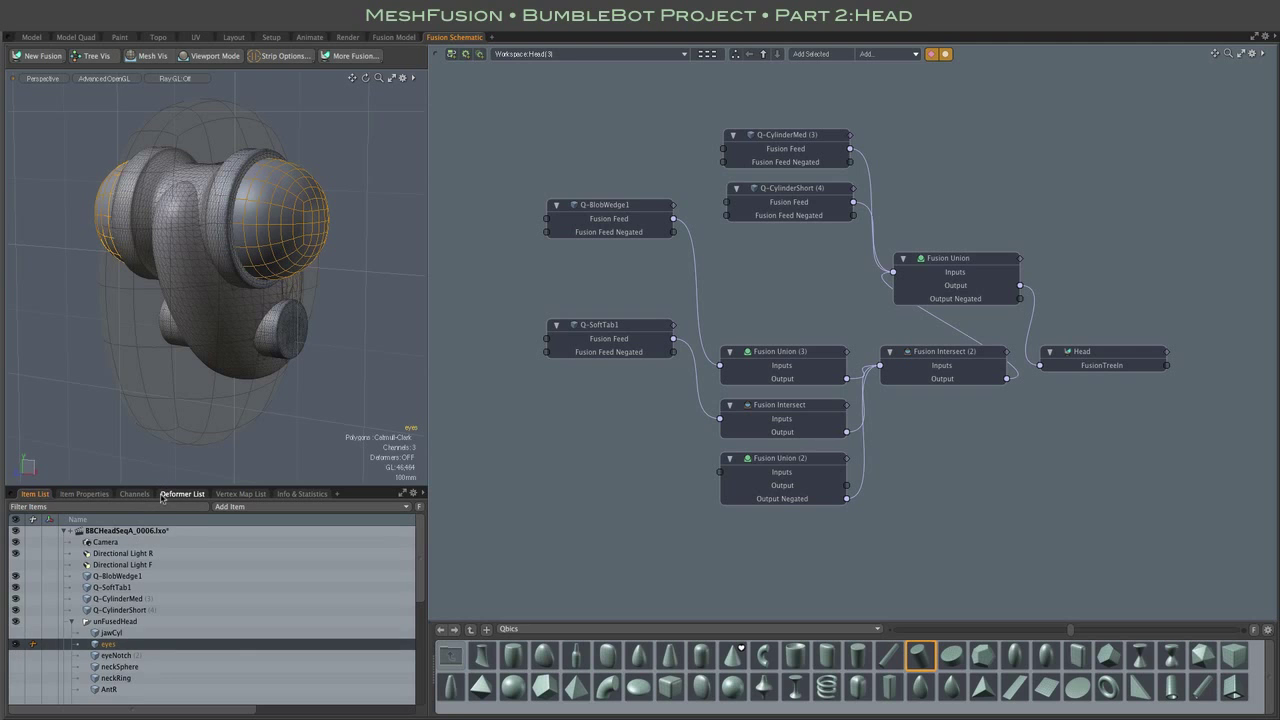
left_click_drag(281, 412, 365, 333, "alt")
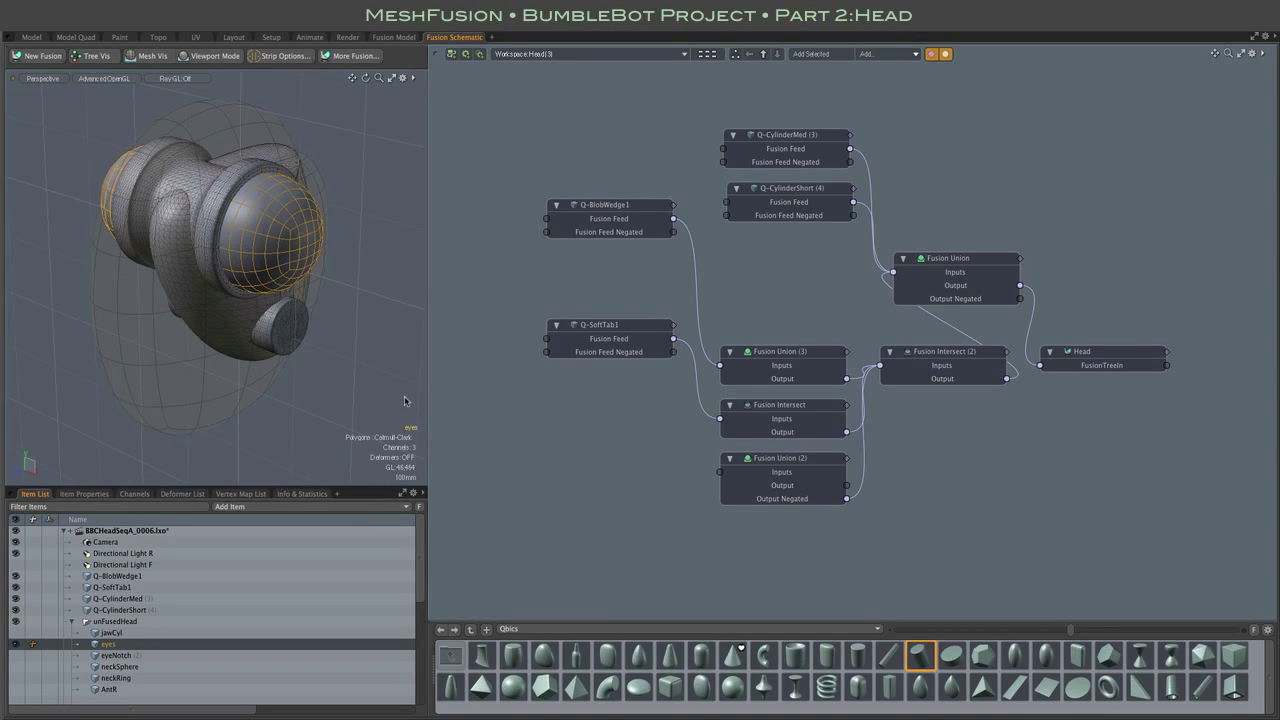
Duplicate the eyes mesh with only Modifiers enabled and move the copy out of the unFusedHead group, below Q-CylinderShort
right_click(257, 237)
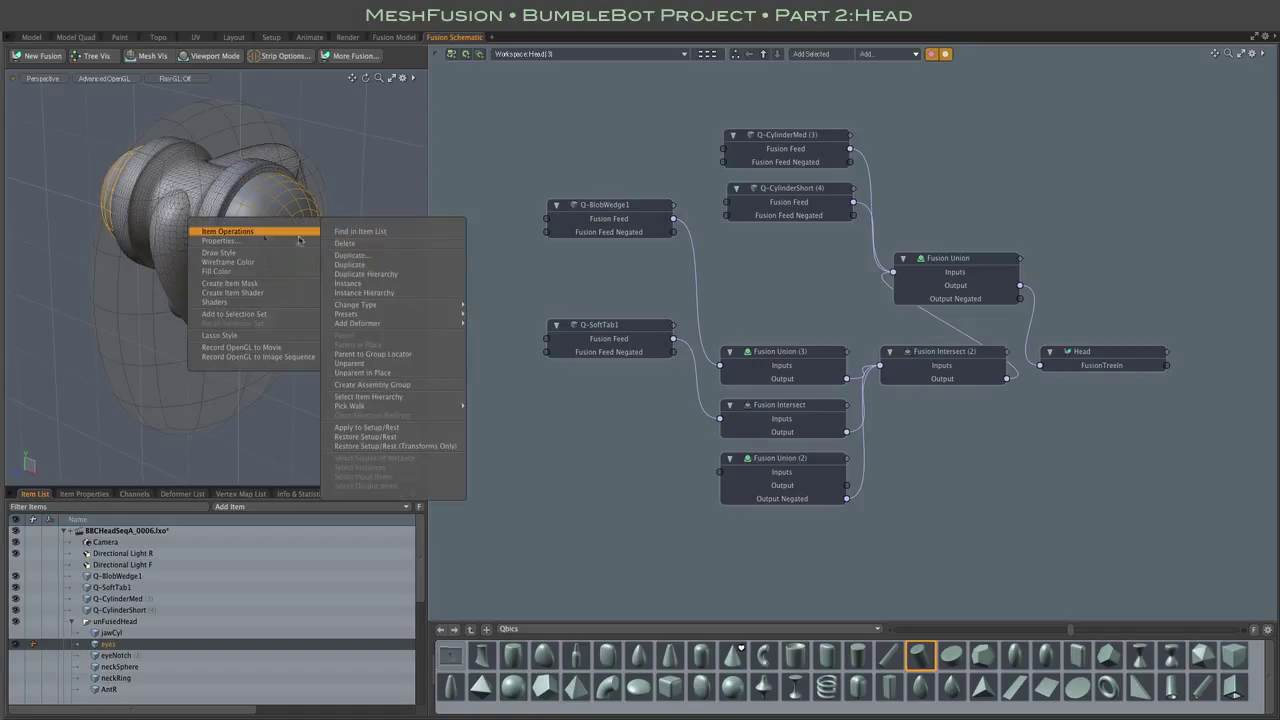
left_click(378, 258)
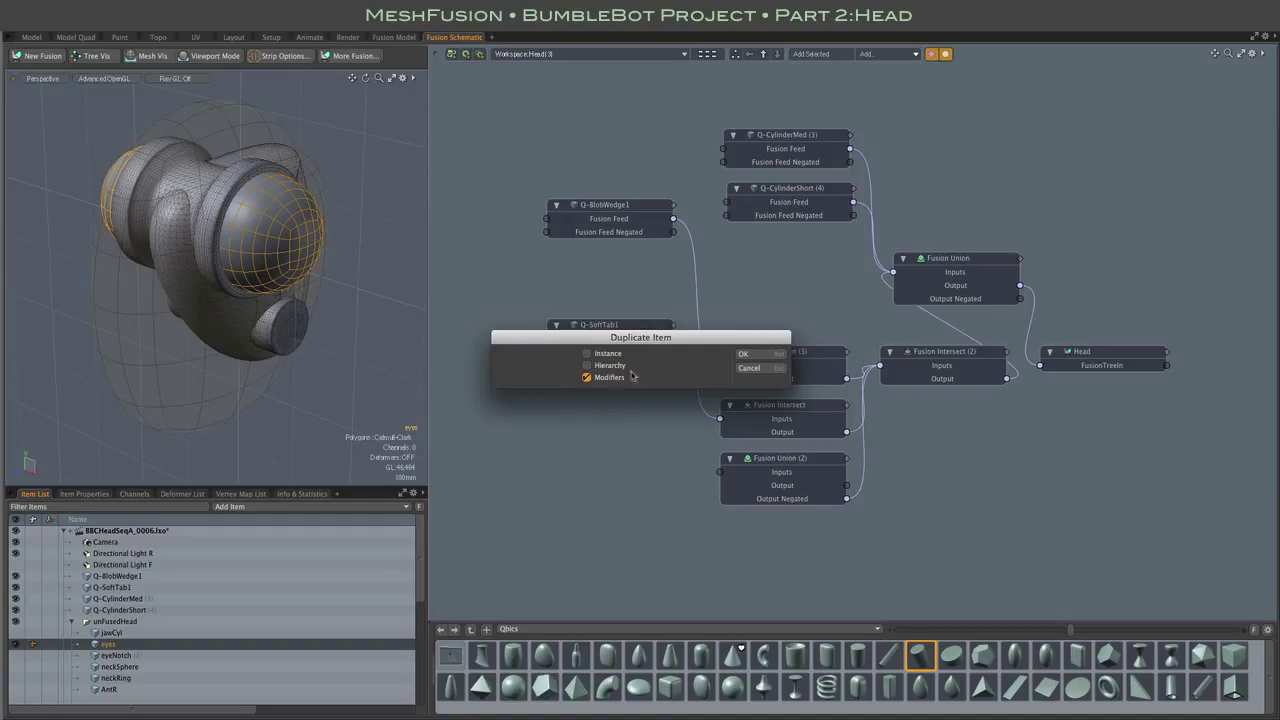
left_click(760, 355)
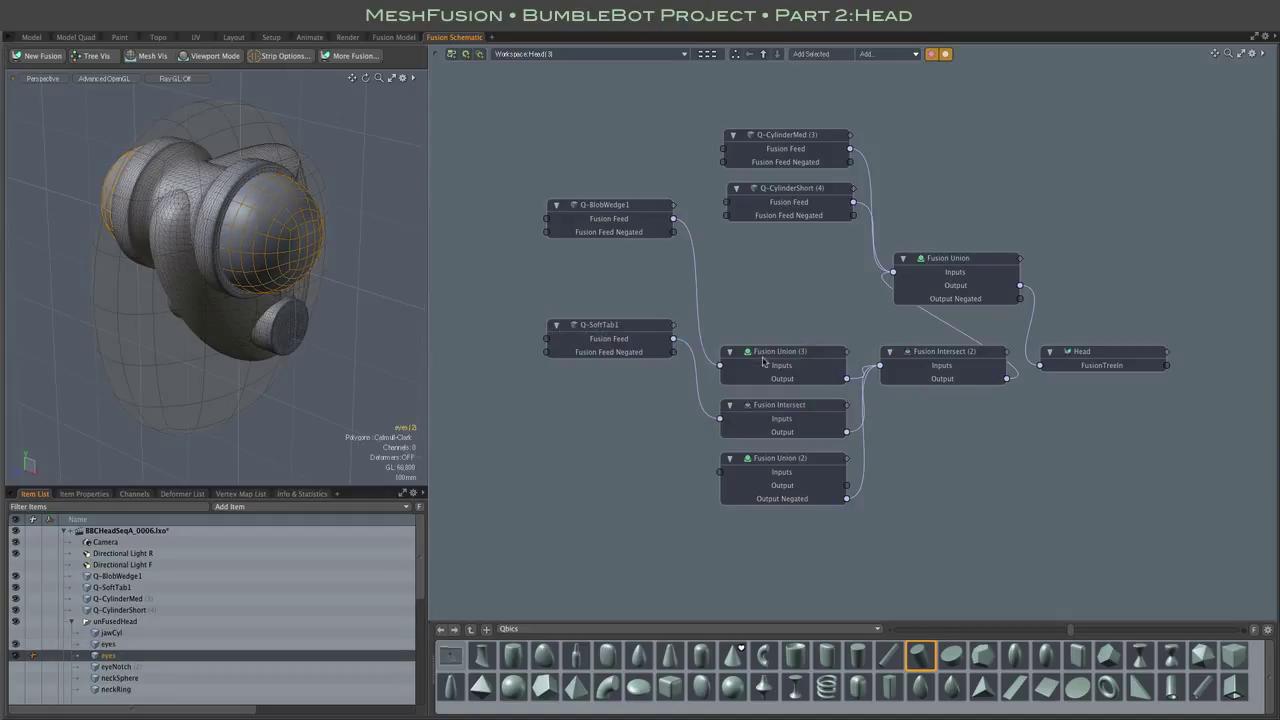
left_click_drag(96, 656, 100, 617)
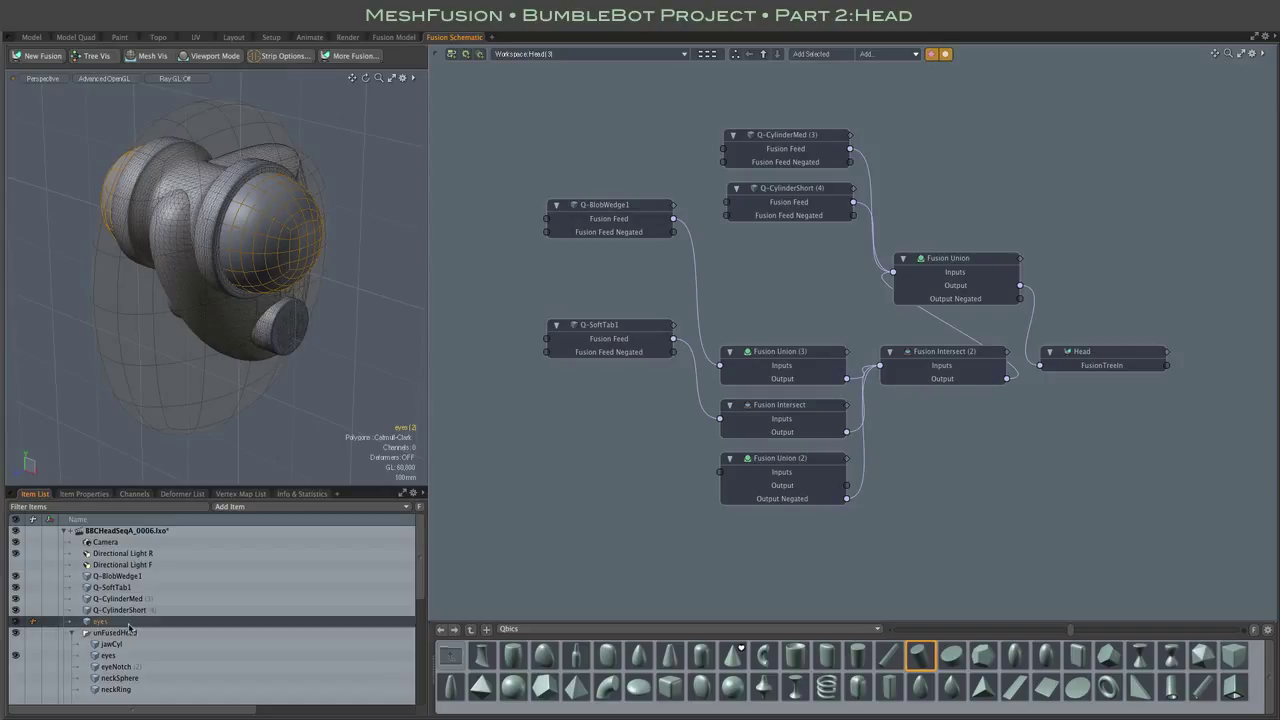
Rename the duplicated eyes mesh as eyesCut, and prep and add it to the schematic
double_click(122, 622)
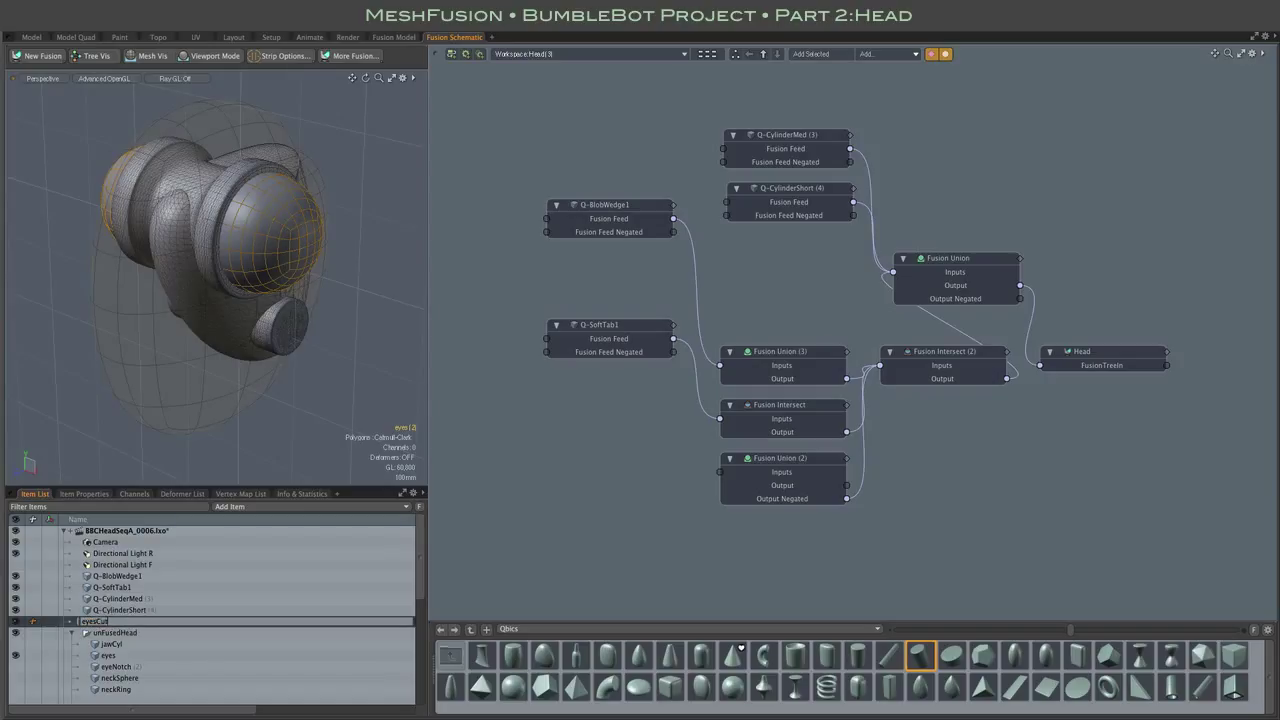
key("Return")
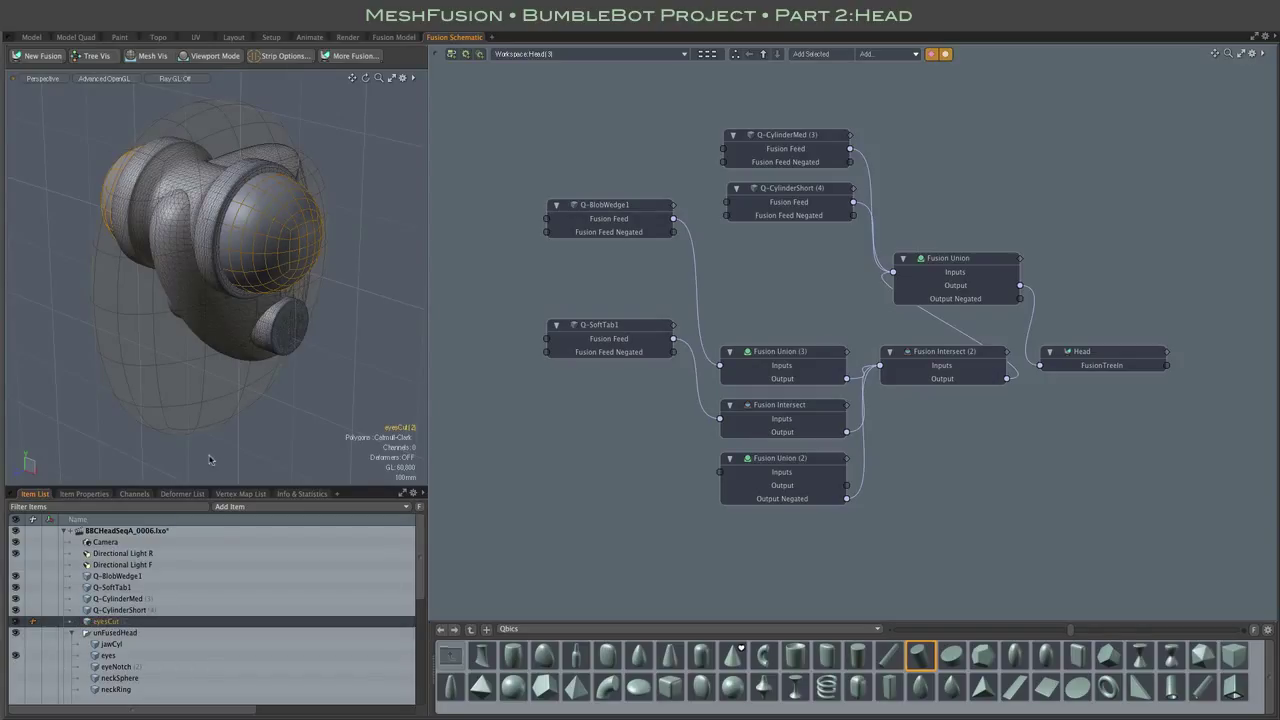
right_click(722, 241)
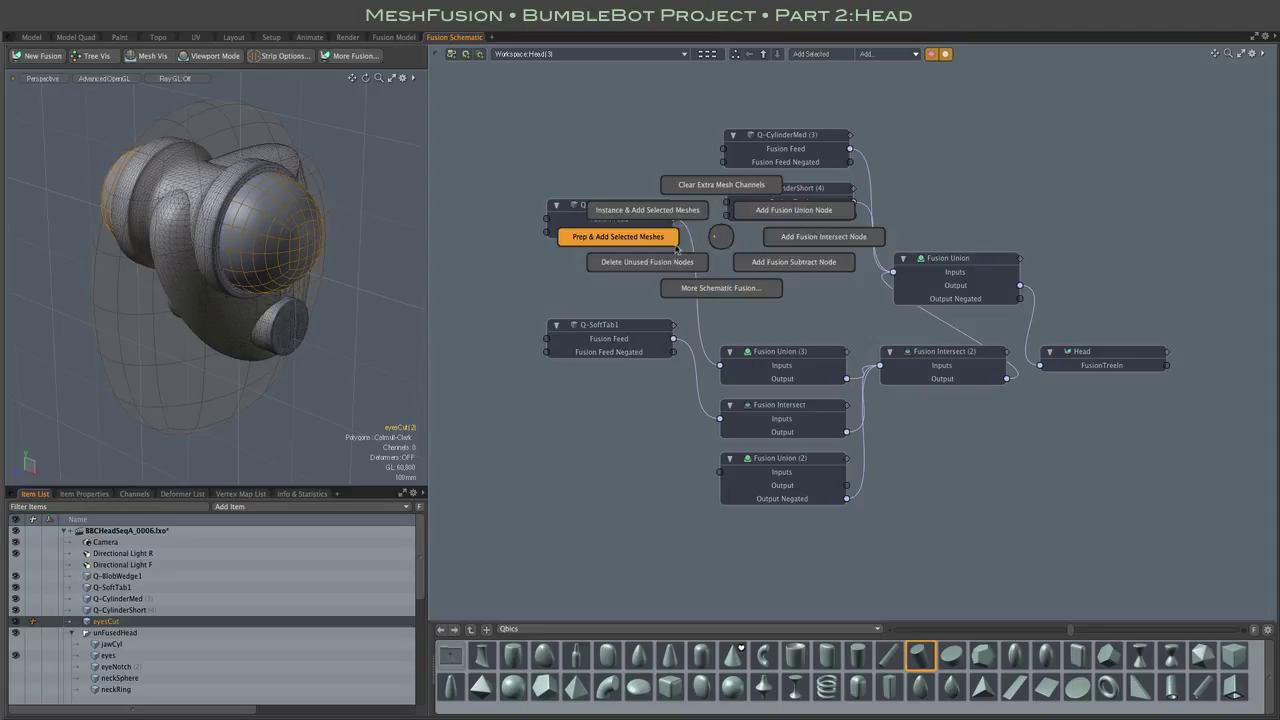
left_click(676, 248)
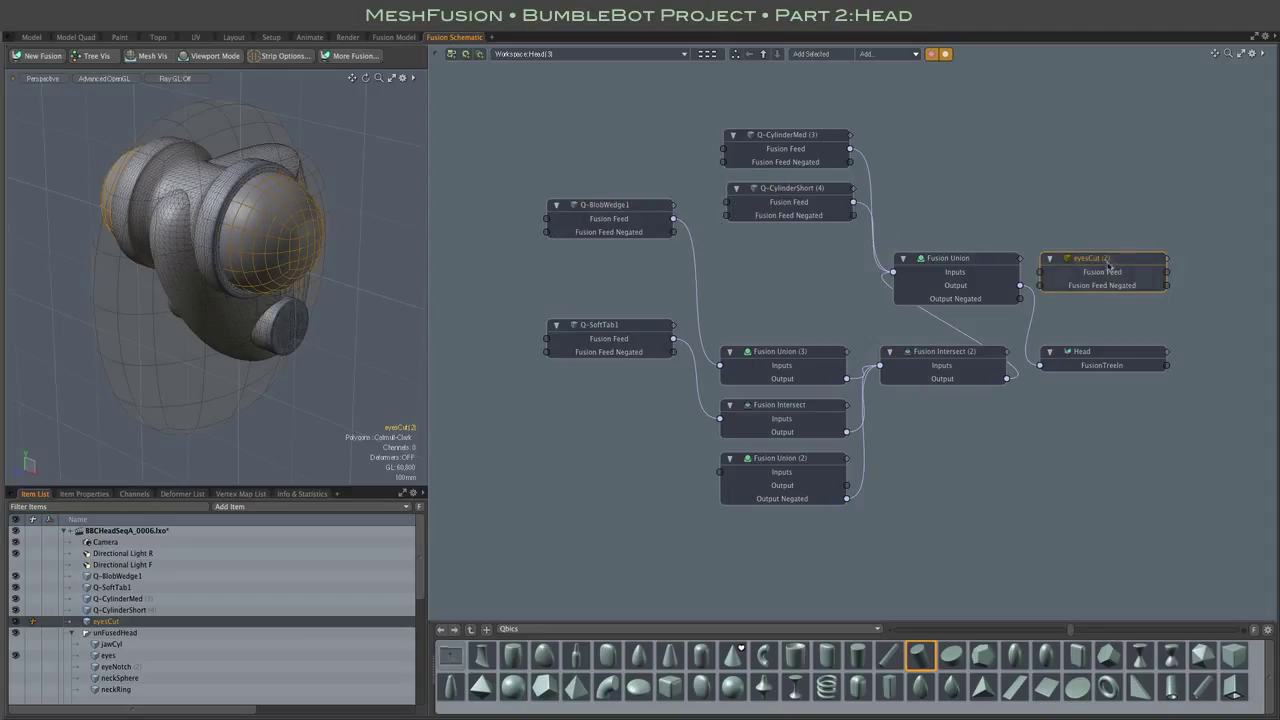
Place the eyesCut node directly below Q-CylinderMed, above the other nodes, and disconnect Q-CylinderMed from the Fusion Union
left_click_drag(1108, 263, 694, 88)
left_click(791, 136)
left_click_drag(766, 134, 741, 88)
left_click_drag(649, 82, 677, 135)
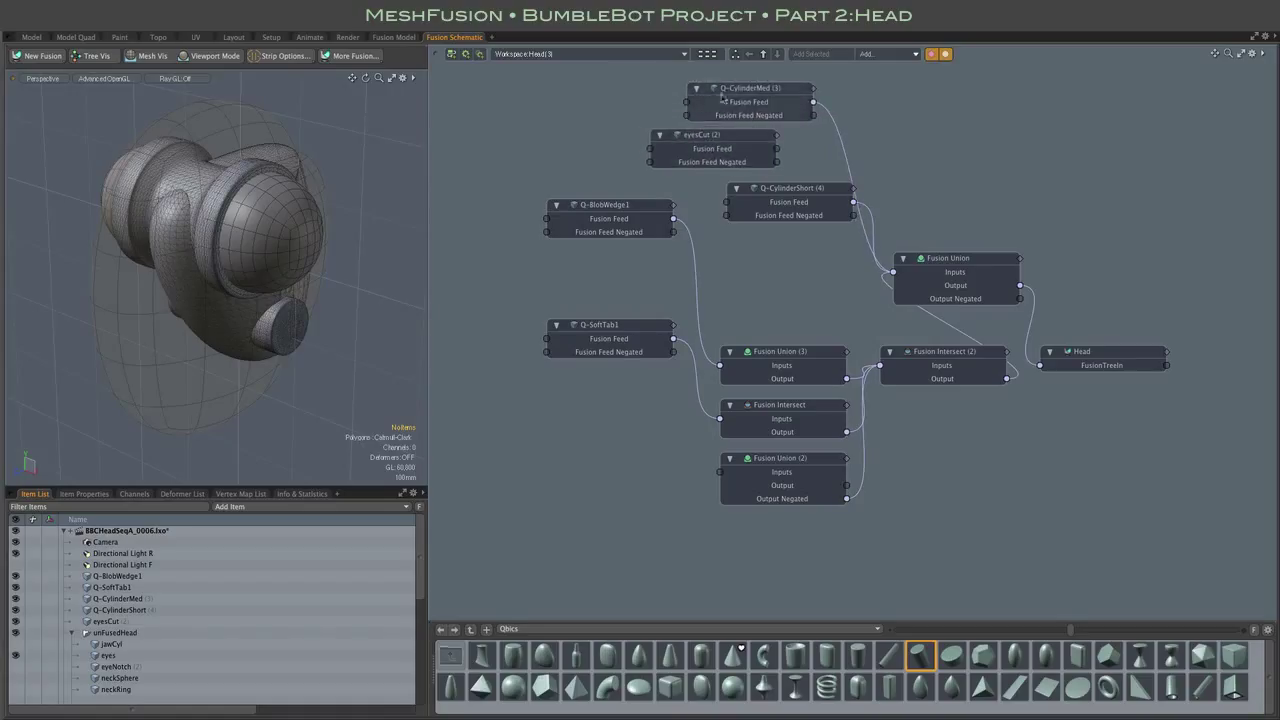
left_click_drag(730, 88, 700, 88)
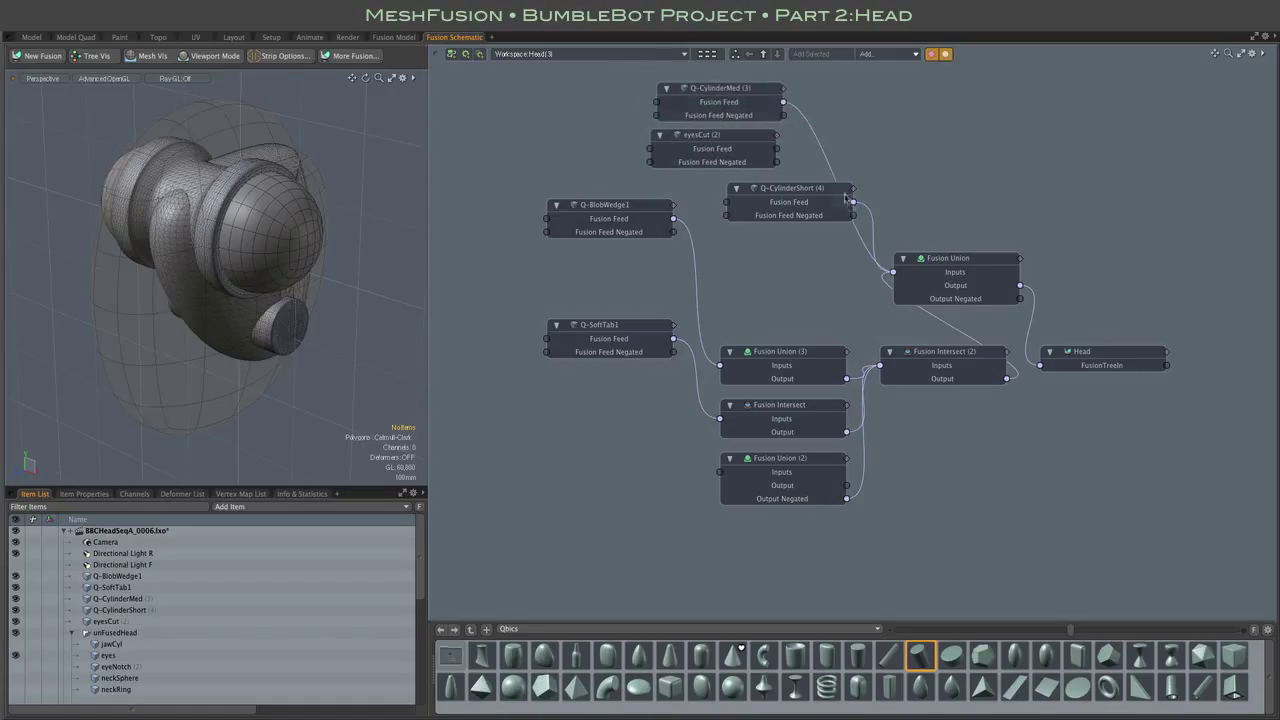
left_click_drag(856, 232, 932, 72)
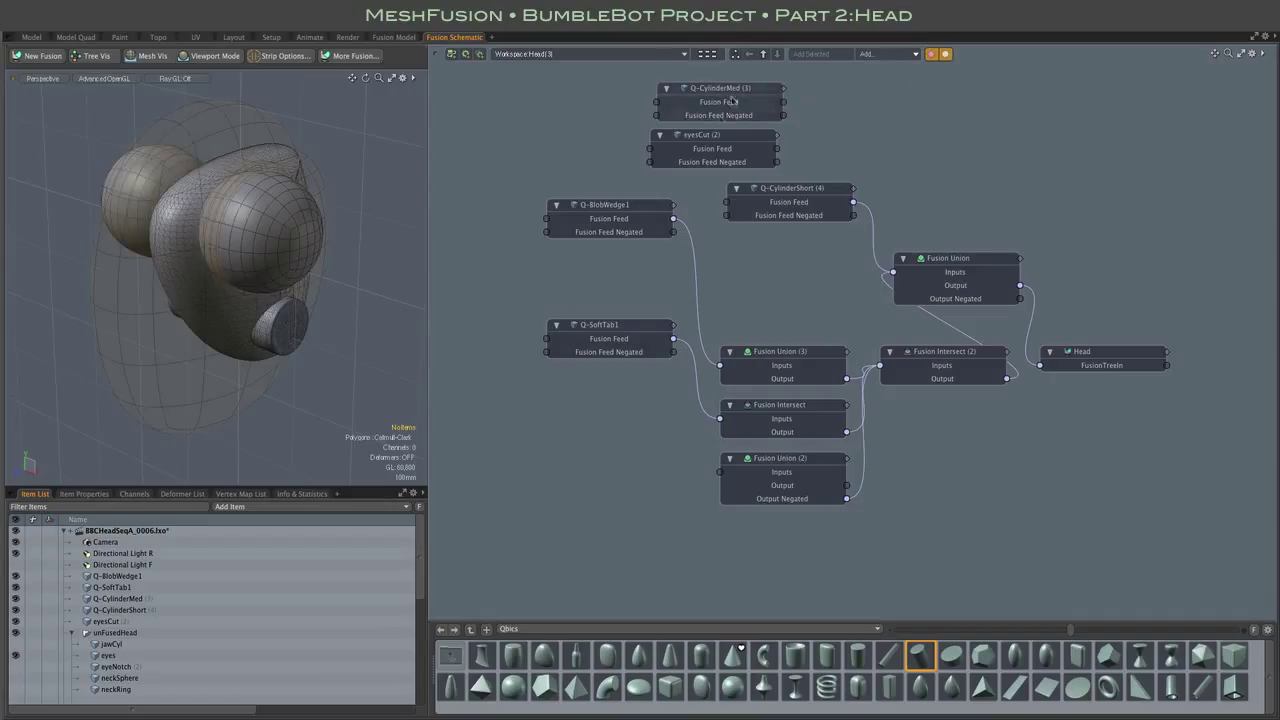
left_click_drag(731, 137, 741, 133)
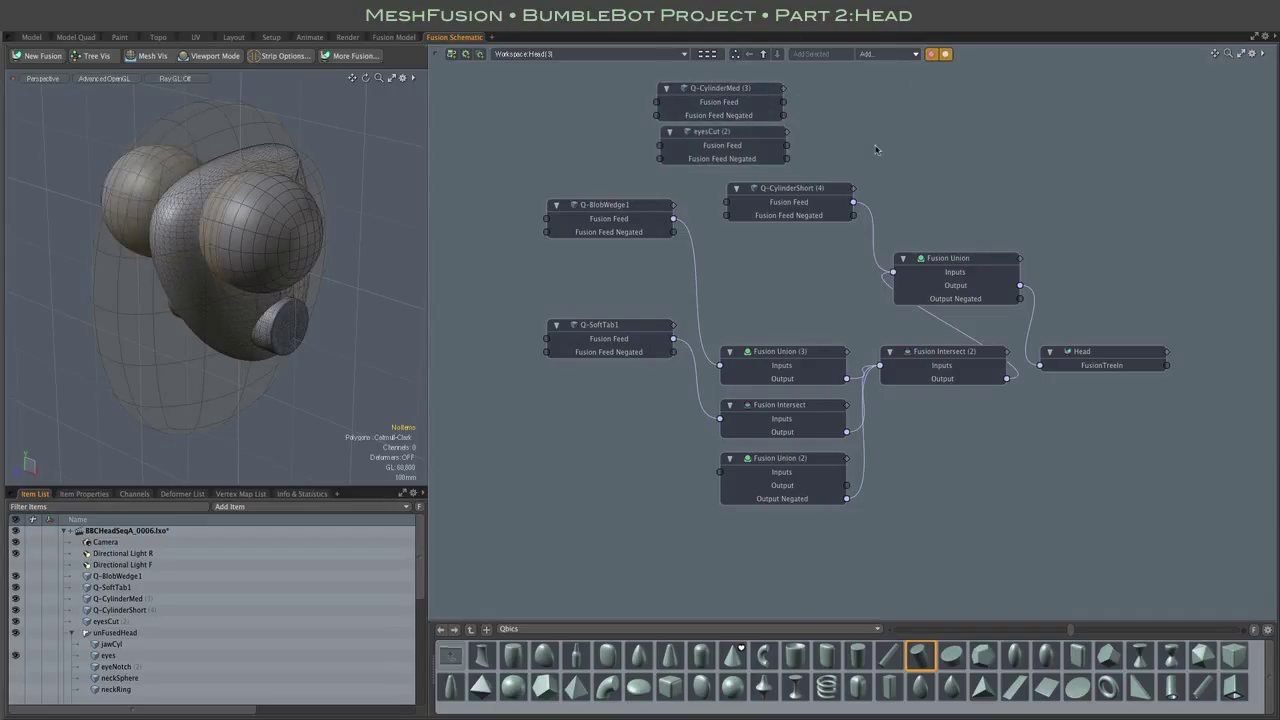
Add a Fusion Intersect node fed by Q-CylinderMed's Fusion Feed and eyesCut's Fusion Feed Negated, and connect its Output to the Fusion Union feeding Head
key("ctrl+space")
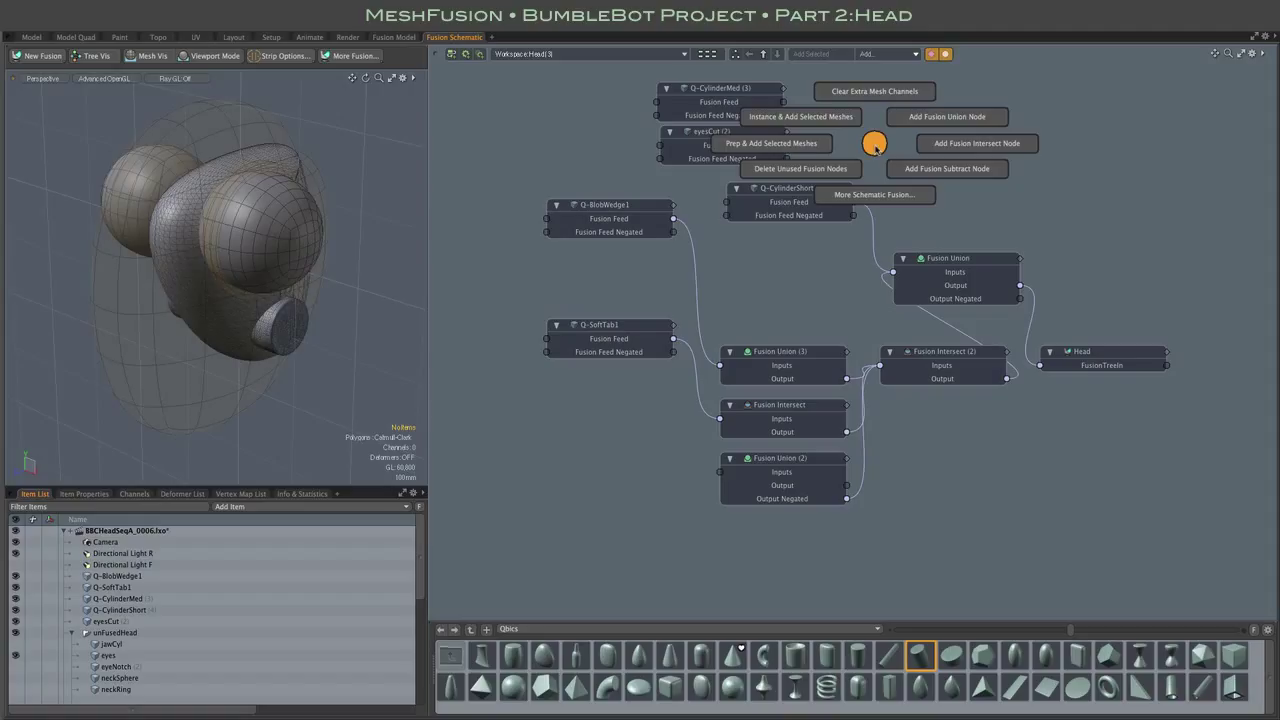
left_click(955, 149)
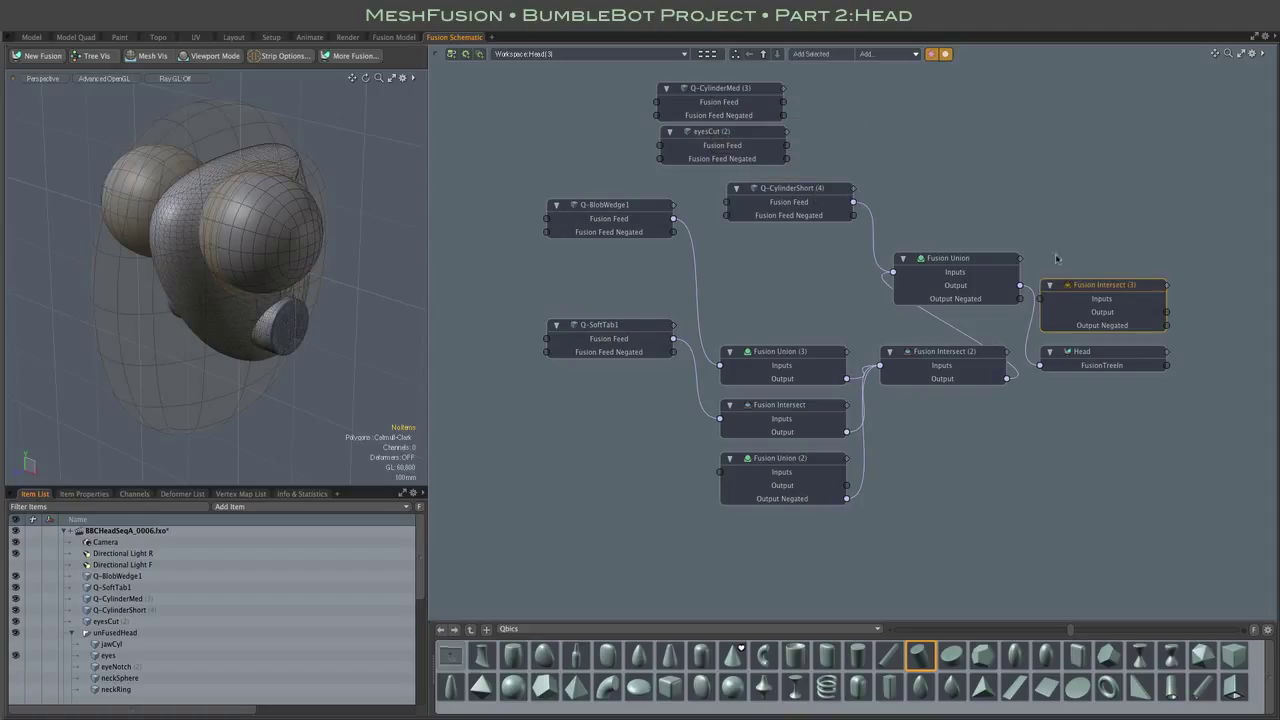
left_click_drag(1086, 286, 866, 98)
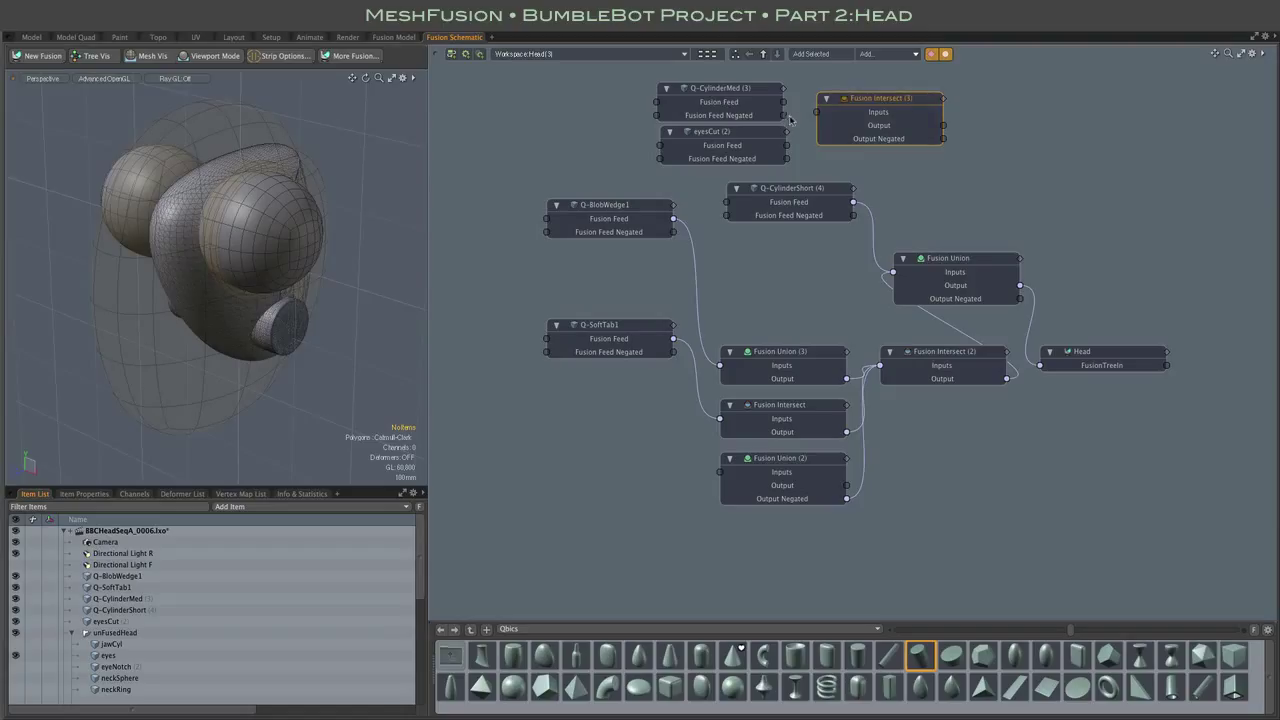
left_click_drag(783, 102, 883, 118)
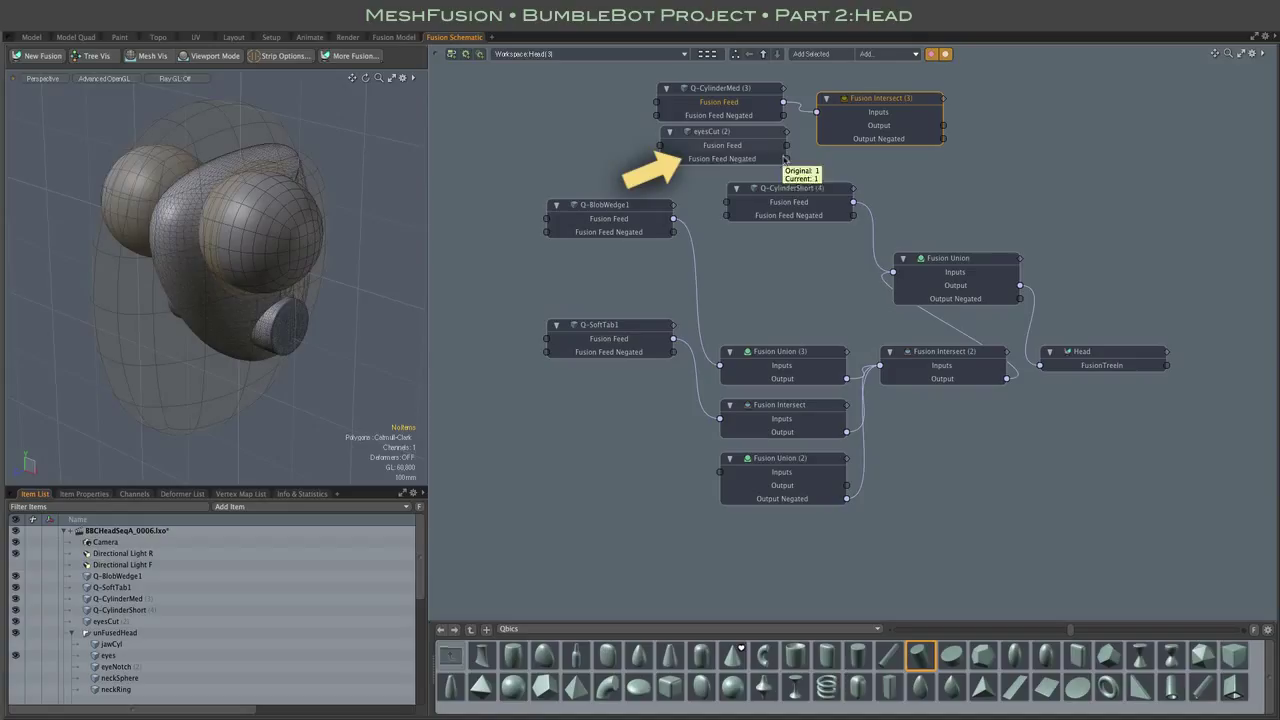
left_click_drag(787, 162, 883, 118)
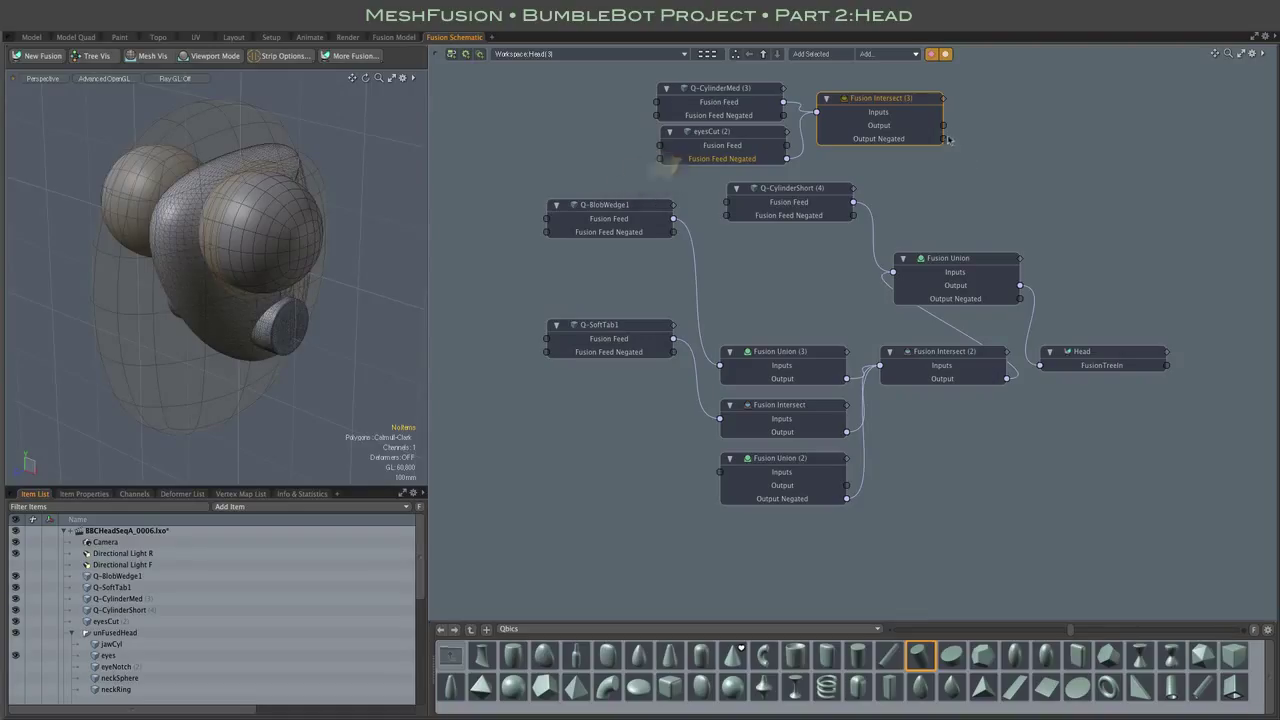
left_click_drag(944, 128, 955, 279)
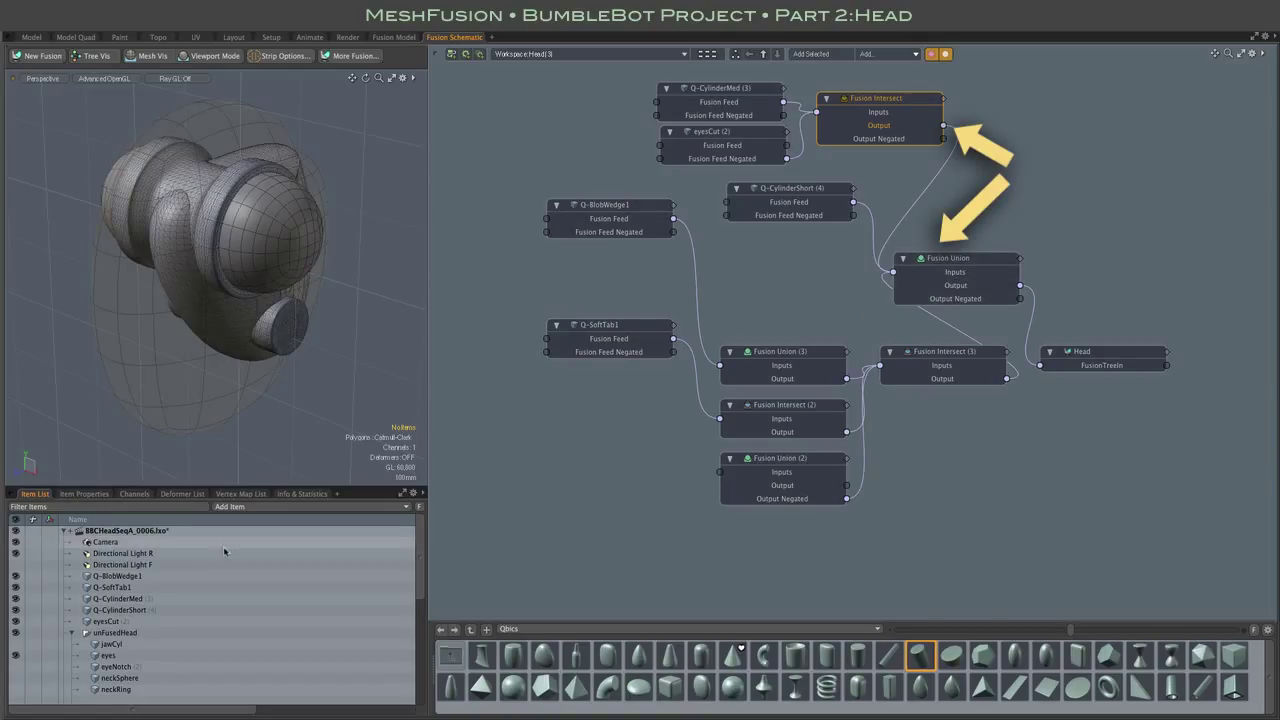
Hide the eyes mesh and push all polygons of eyesCut outward by 5.7 mm to leave a gap around the eyes
left_click(16, 655)
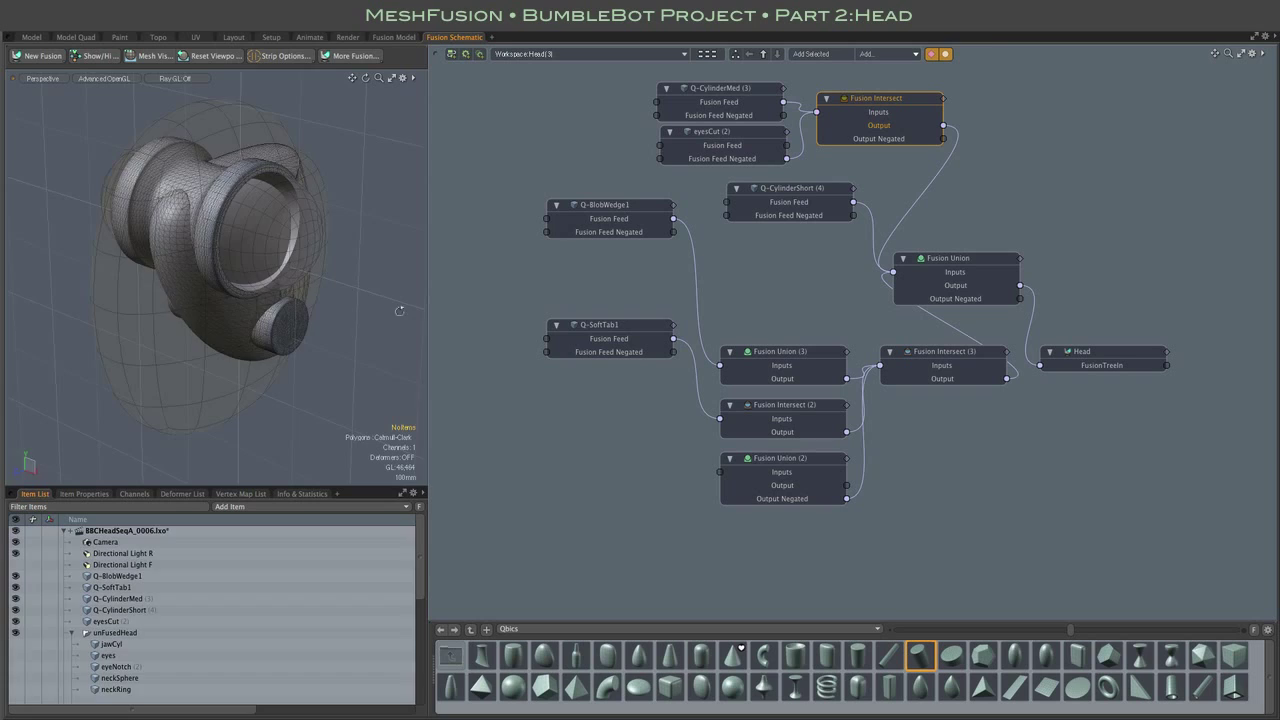
left_click_drag(399, 311, 680, 312, "alt")
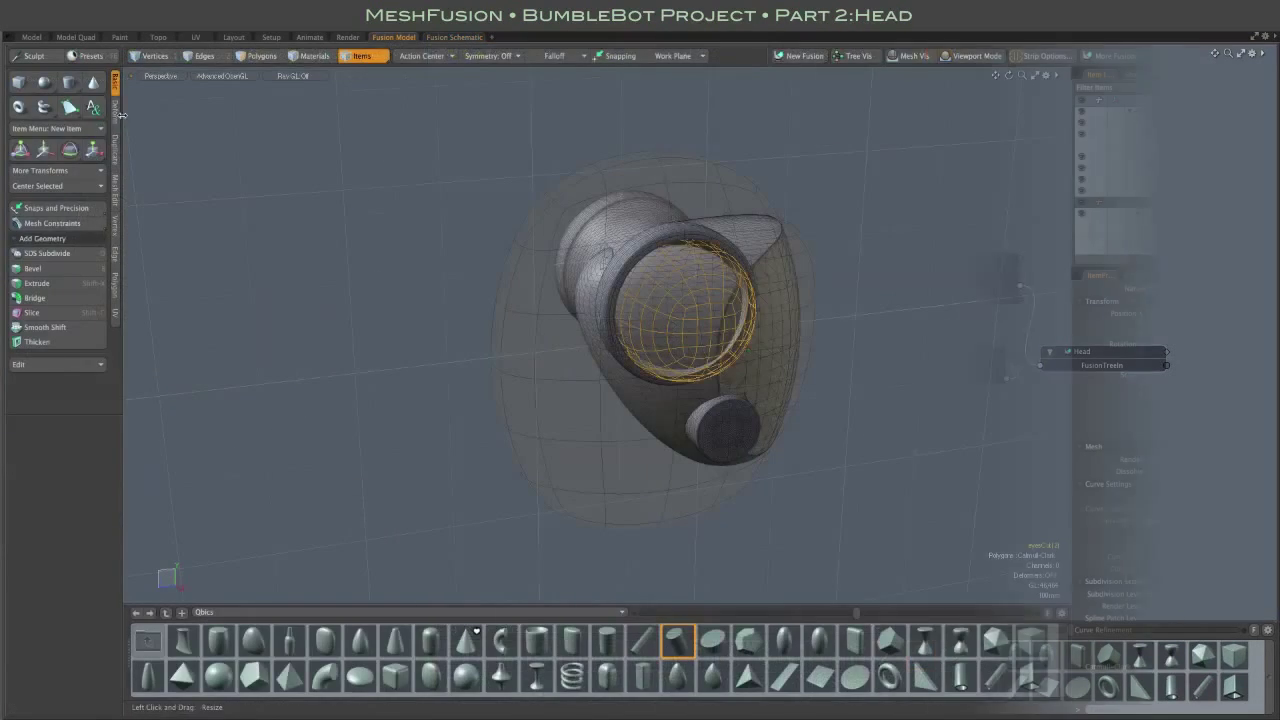
left_click(116, 112)
key("3")
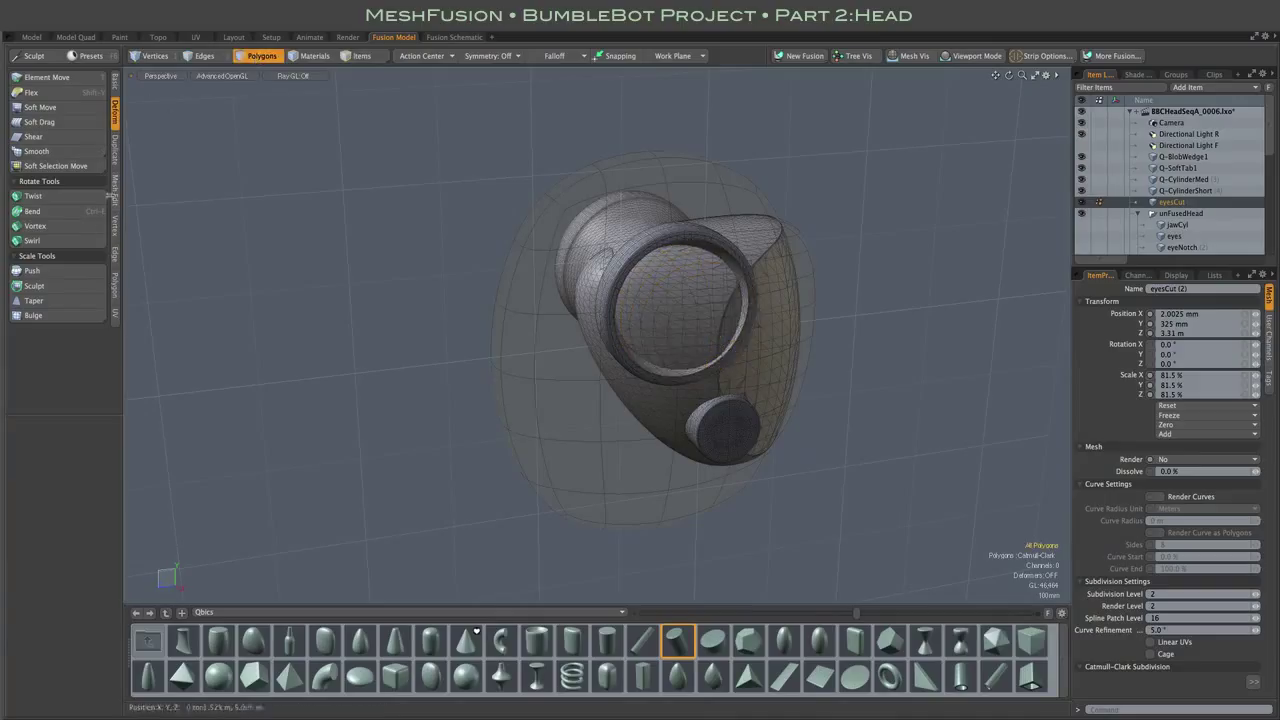
left_click(49, 276)
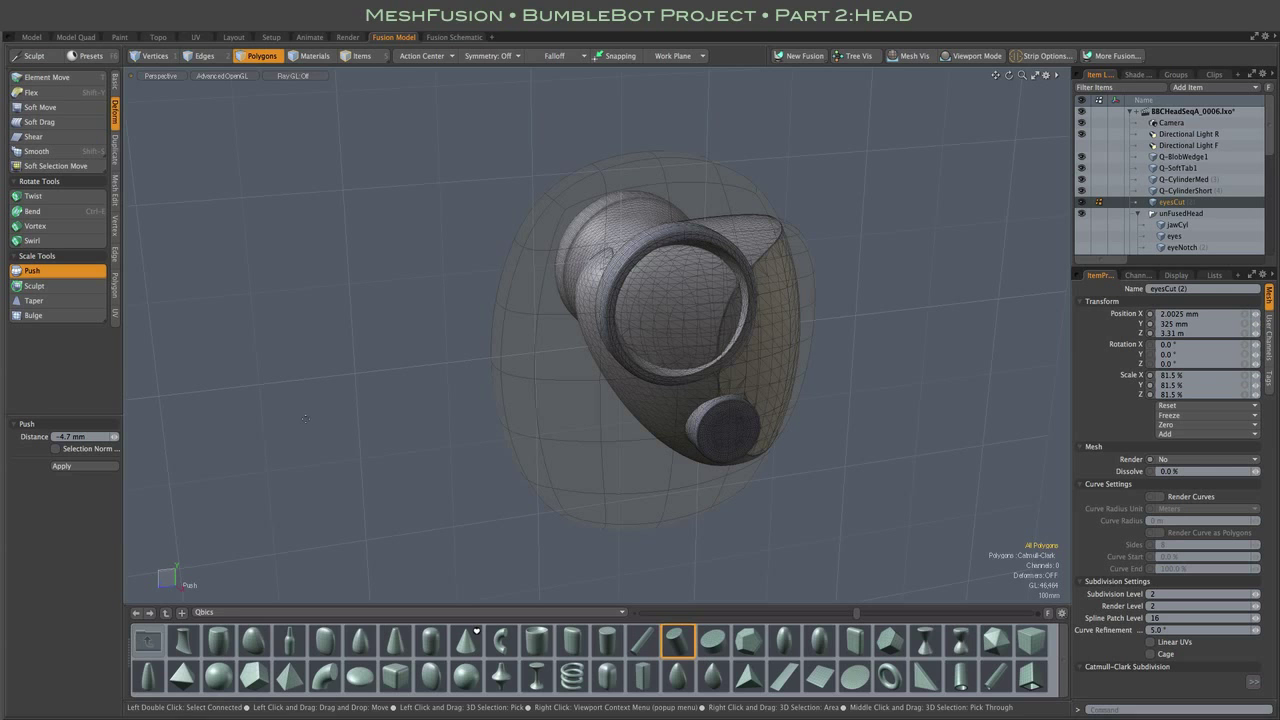
left_click(88, 467)
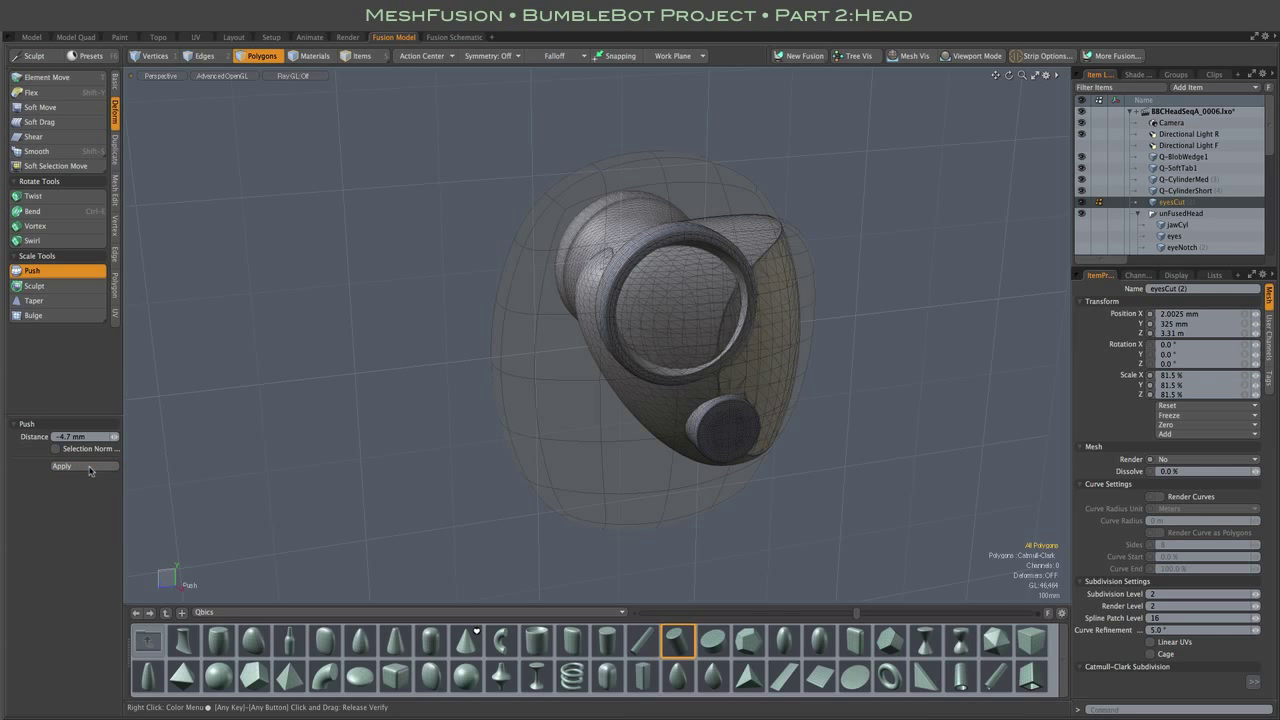
scroll(706, 402, "up", 6)
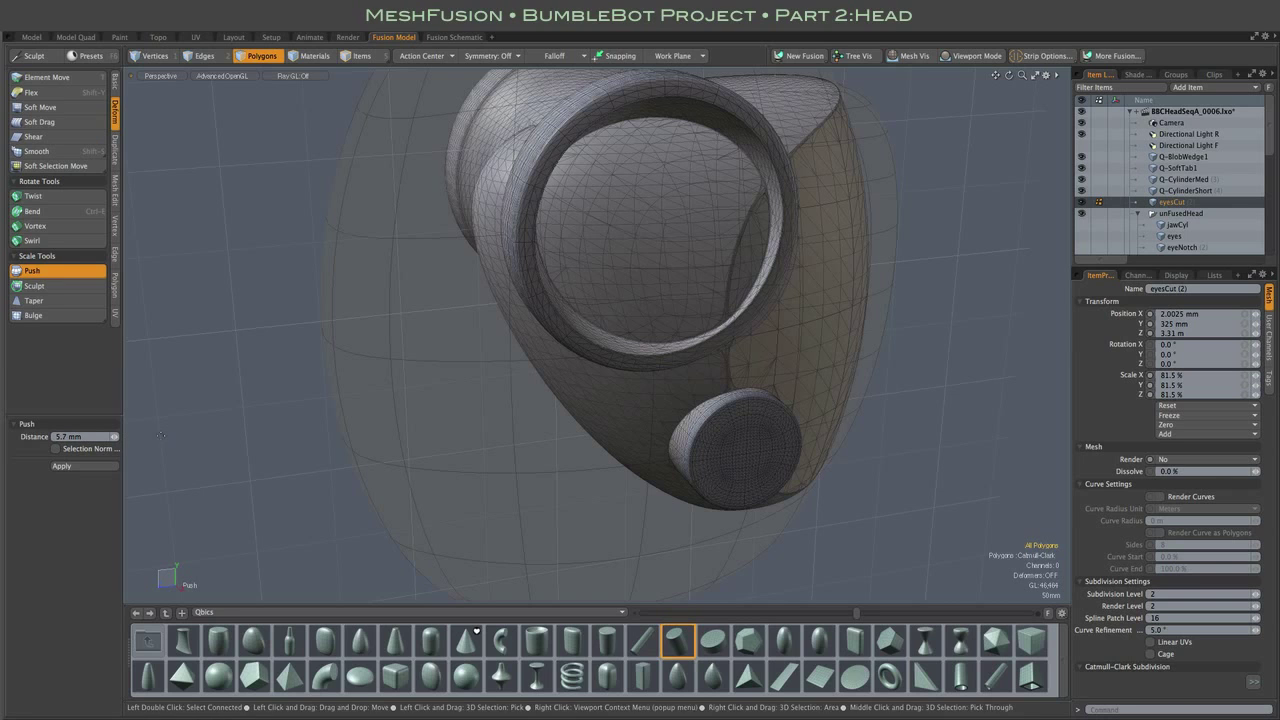
left_click(95, 467)
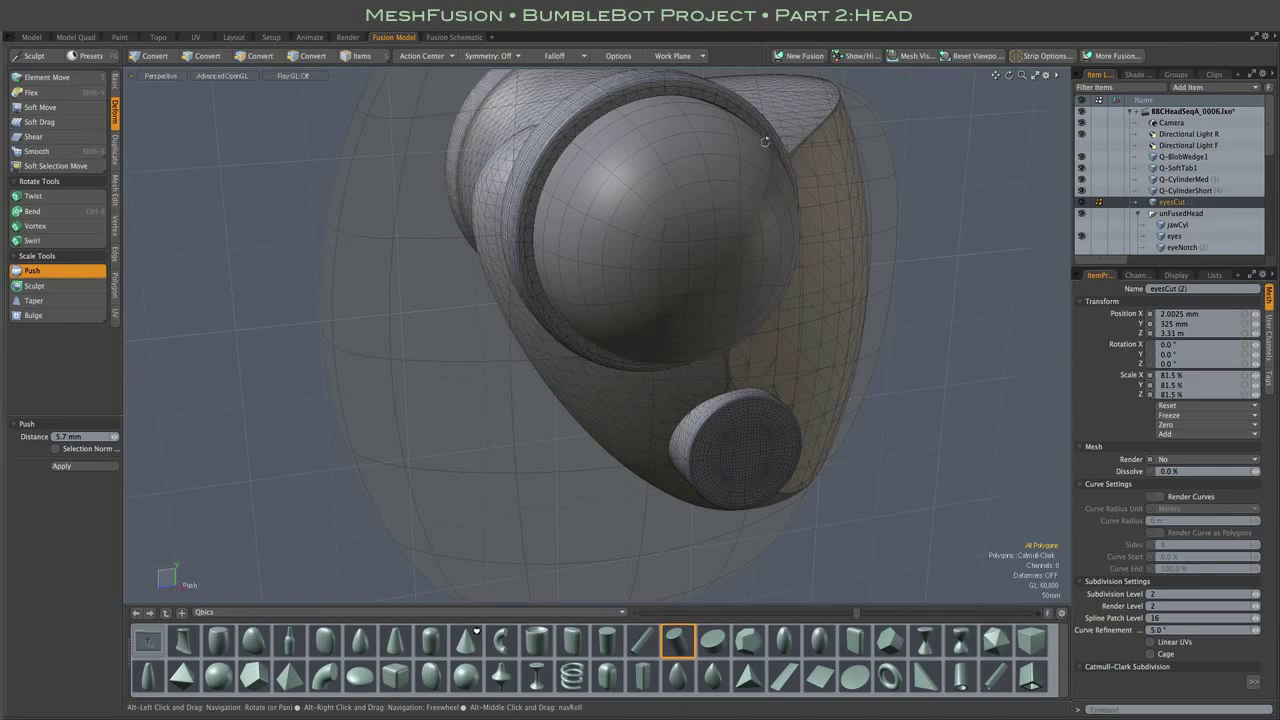
left_click_drag(773, 164, 623, 314, "alt")
scroll(666, 90, "up", 4)
left_click_drag(678, 95, 733, 92, "alt")
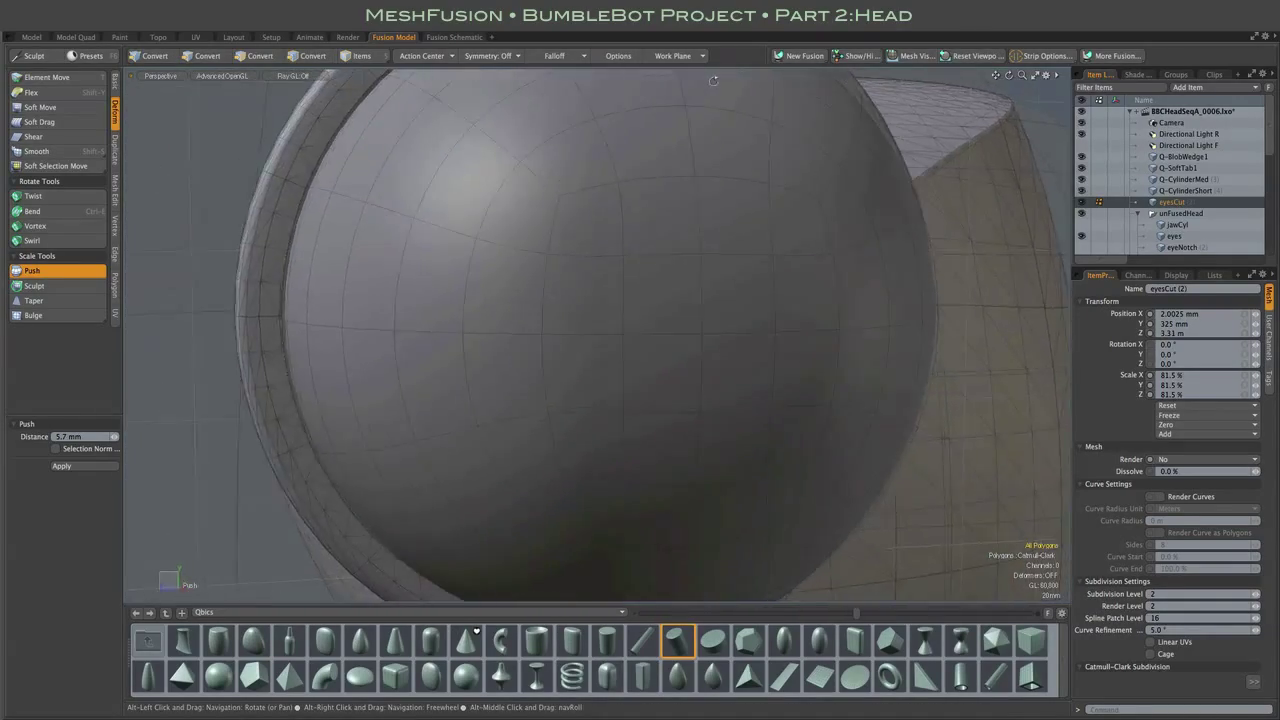
Return to the fusion schematic and hide the eyes mesh to inspect the sockets cut into the head
left_click(454, 37)
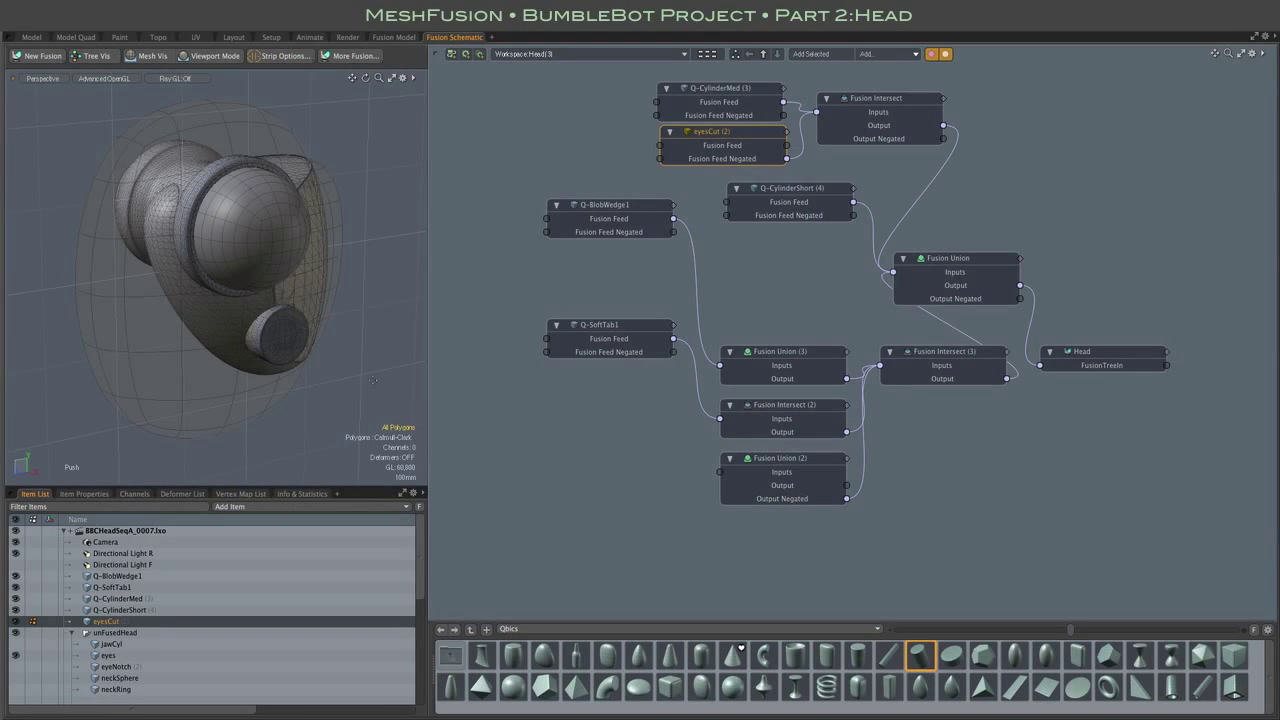
mouse_move(373, 380)
left_mouse_down("alt")
mouse_move(320, 380)
mouse_move(348, 380)
left_mouse_up("alt")
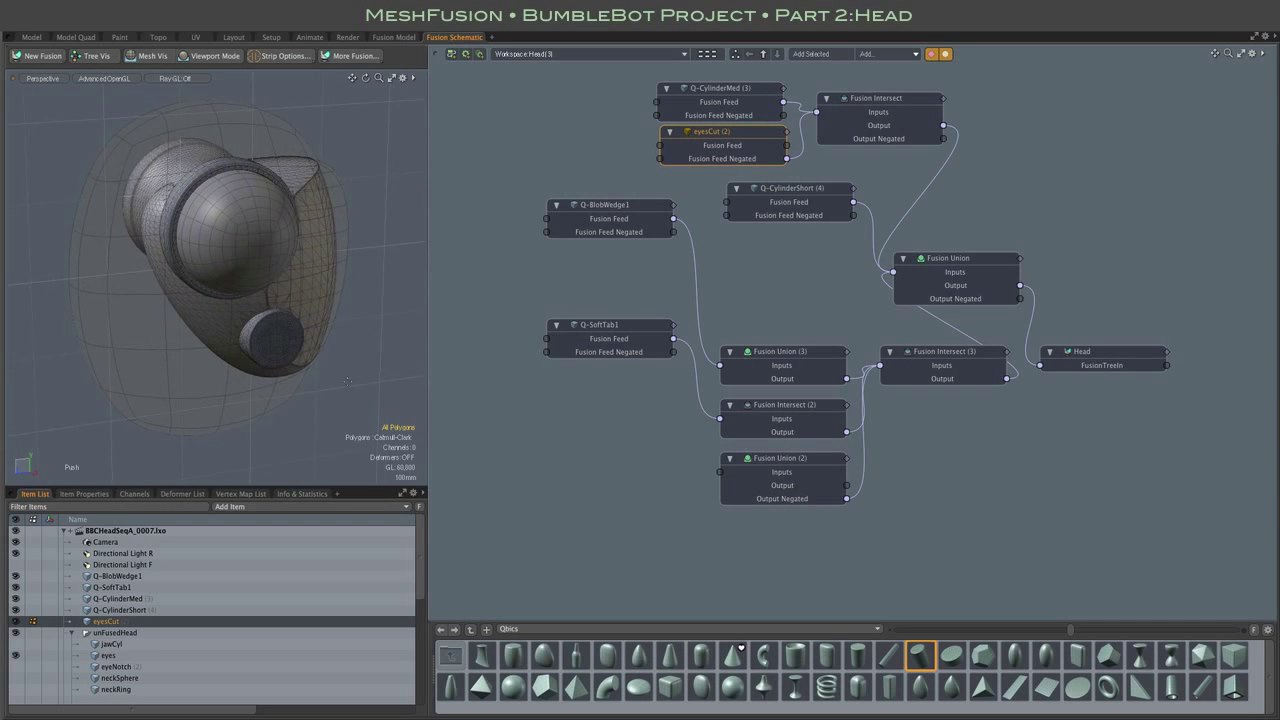
left_click(15, 655)
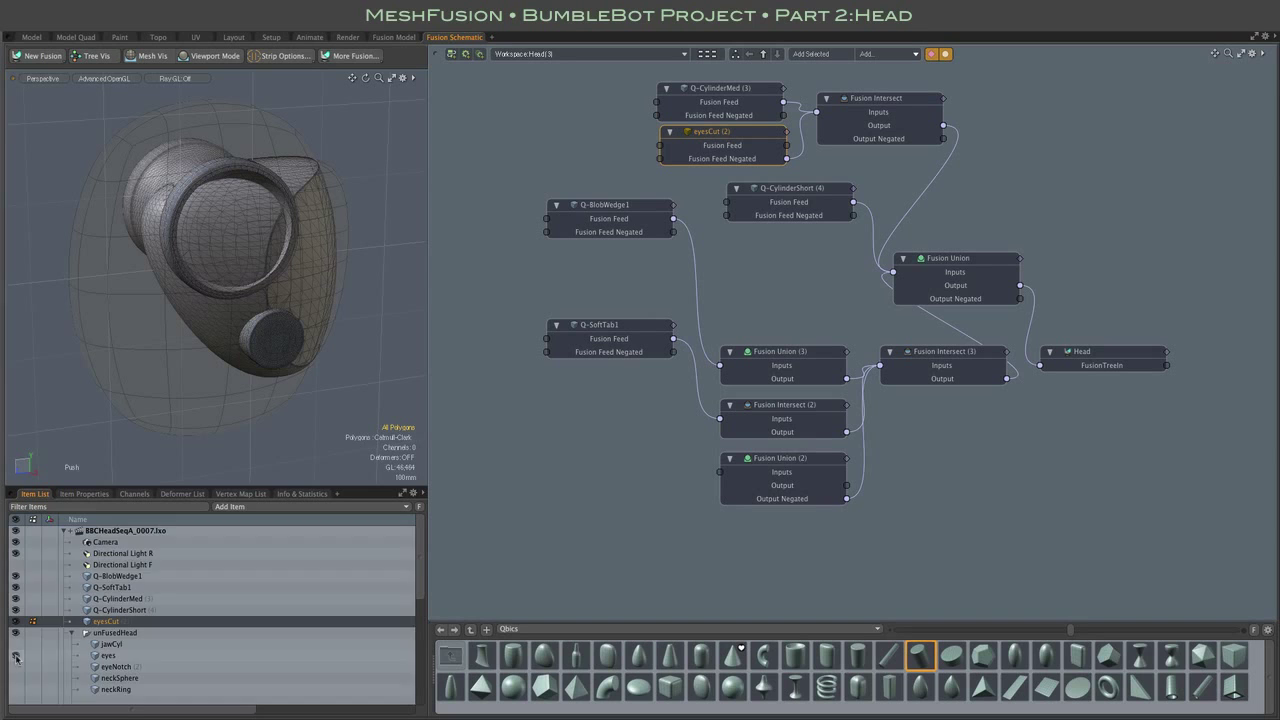
key("alt")
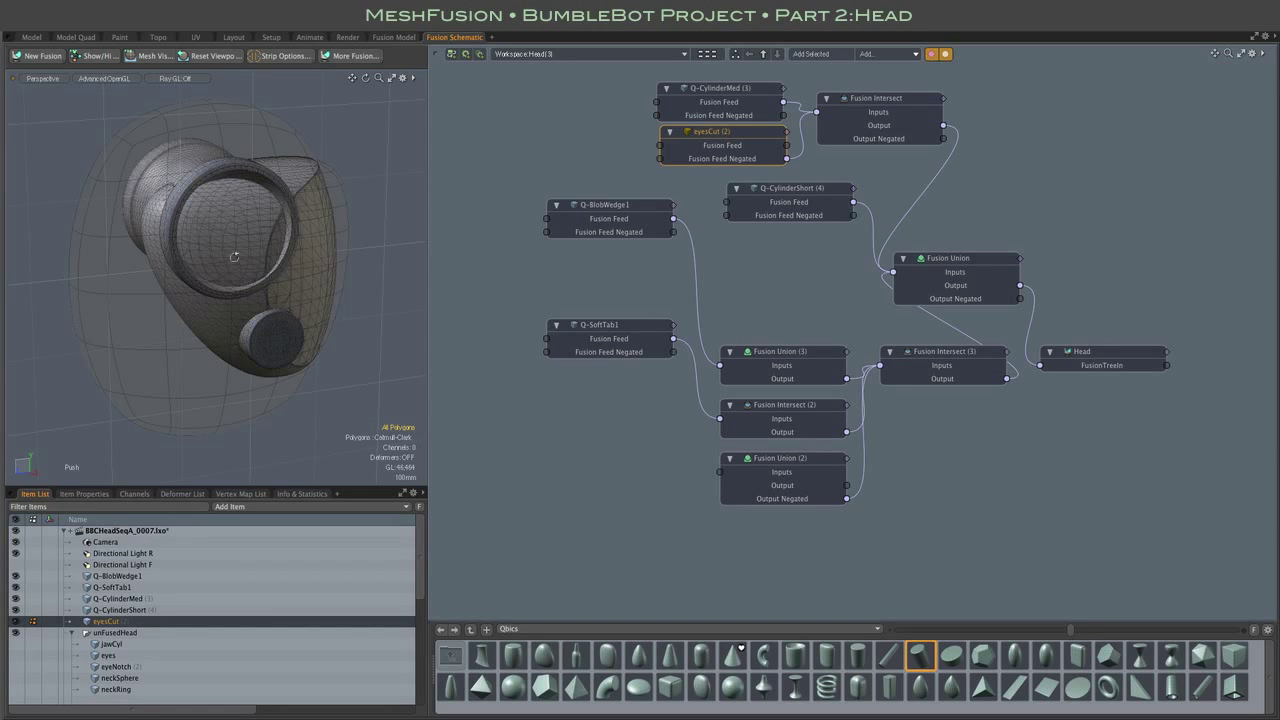
mouse_move(234, 257)
left_mouse_down("alt")
mouse_move(135, 230)
mouse_move(294, 266)
mouse_move(223, 256)
left_mouse_up("alt")
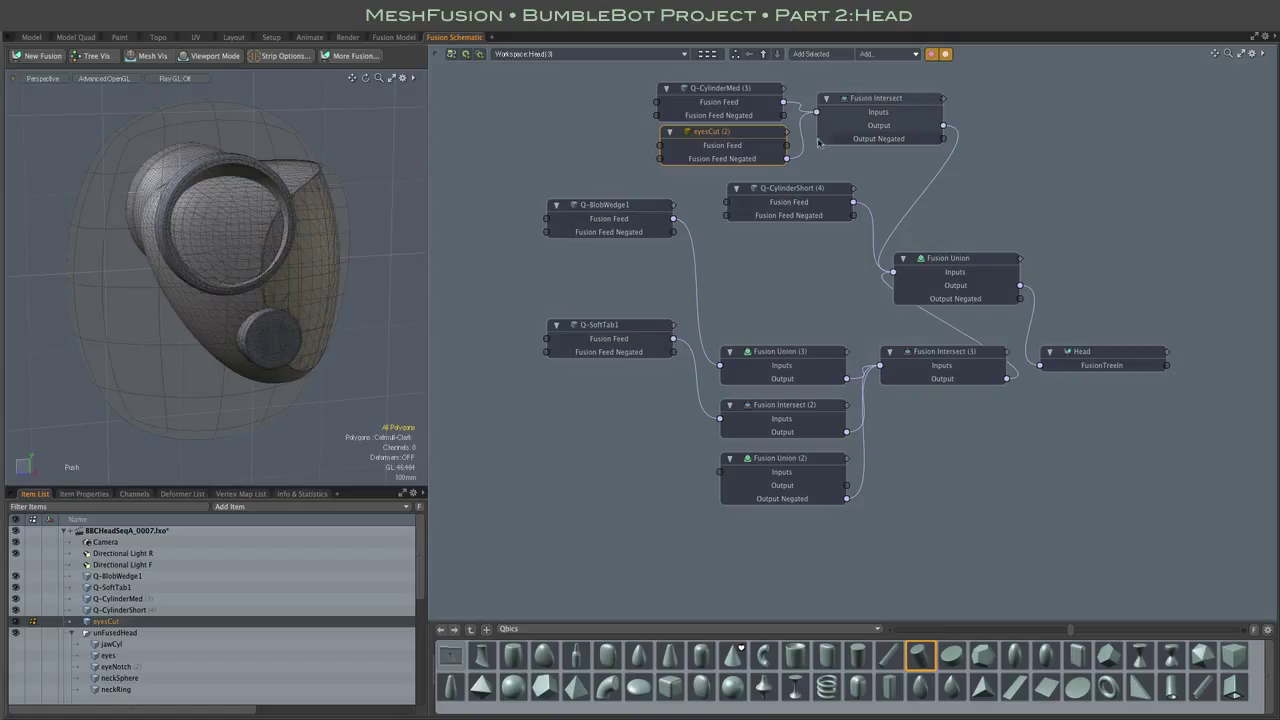
Reroute Q-CylinderMed's Fusion Feed straight into the Fusion Union, and move the disconnected eyesCut next to the Fusion Intersect node
left_click_drag(817, 112, 826, 167)
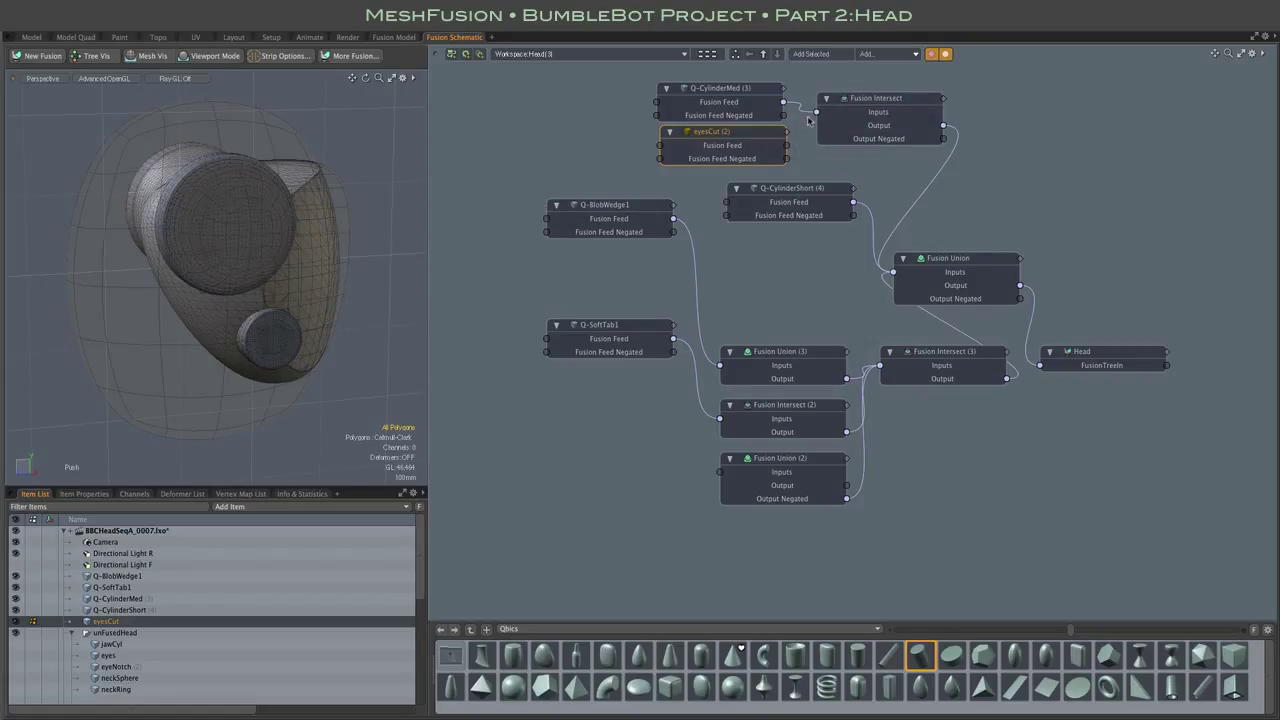
left_click_drag(807, 115, 952, 277)
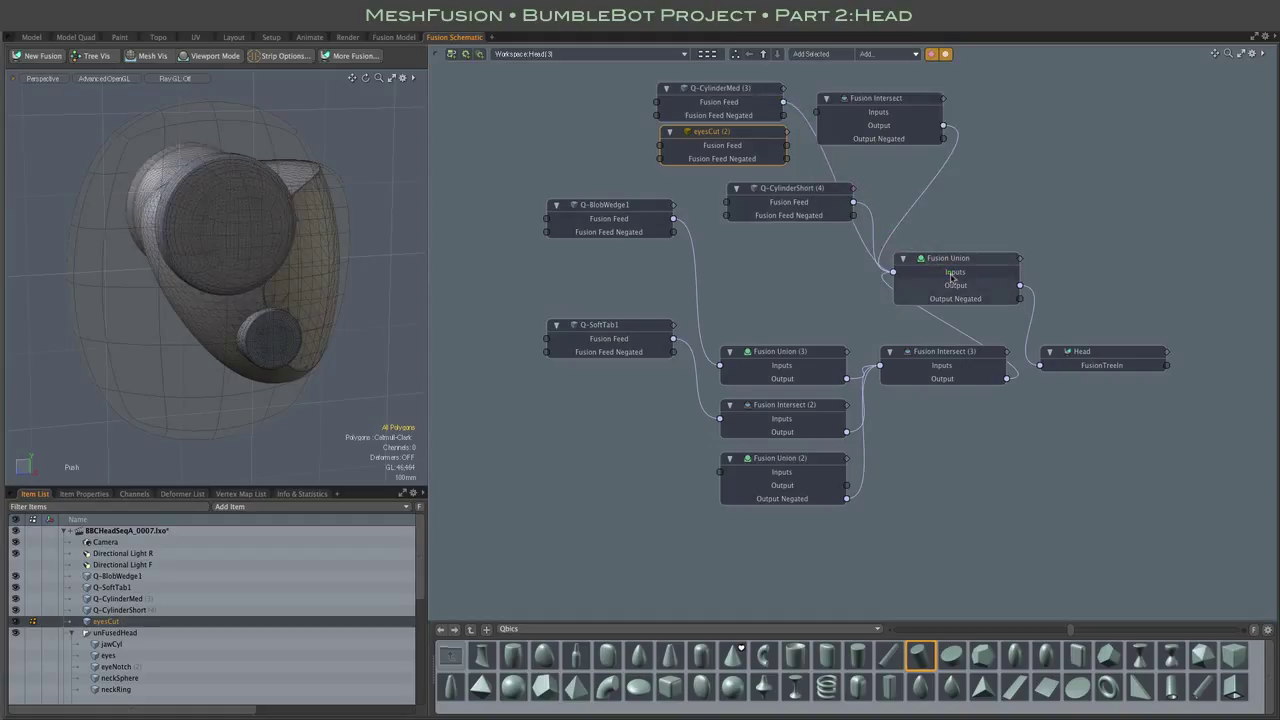
left_click_drag(878, 99, 984, 95)
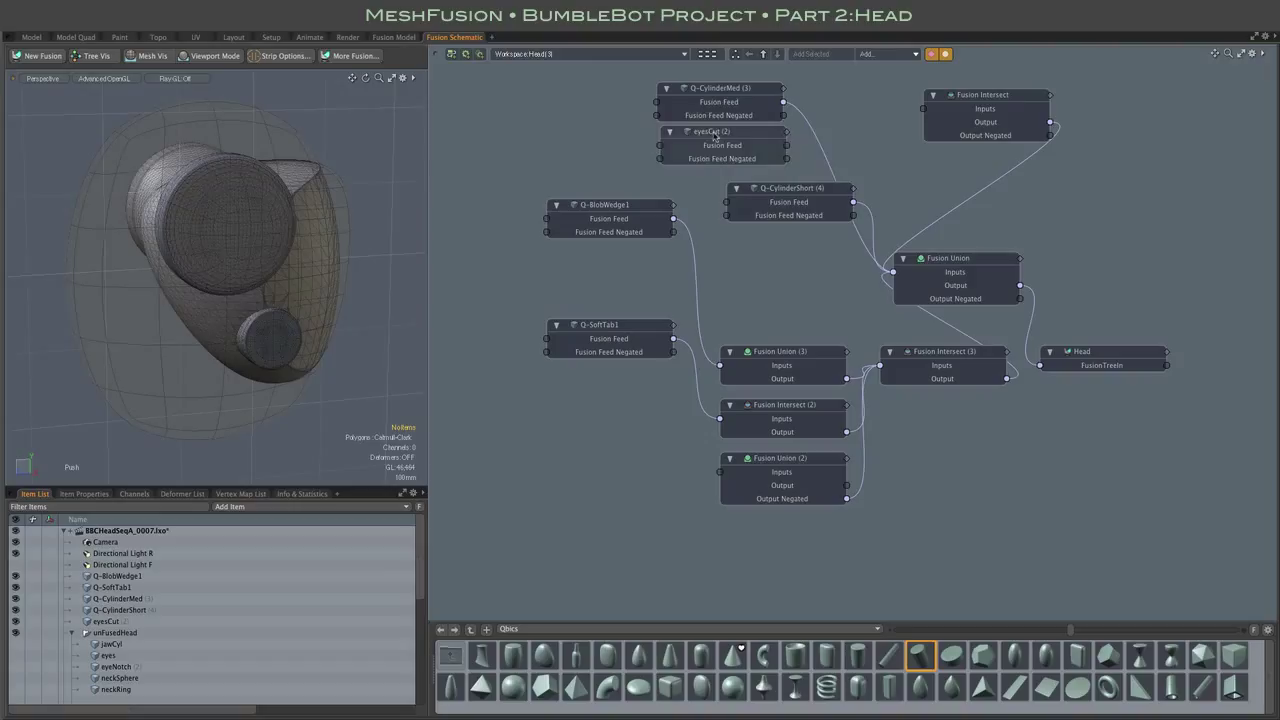
left_click_drag(714, 137, 857, 82)
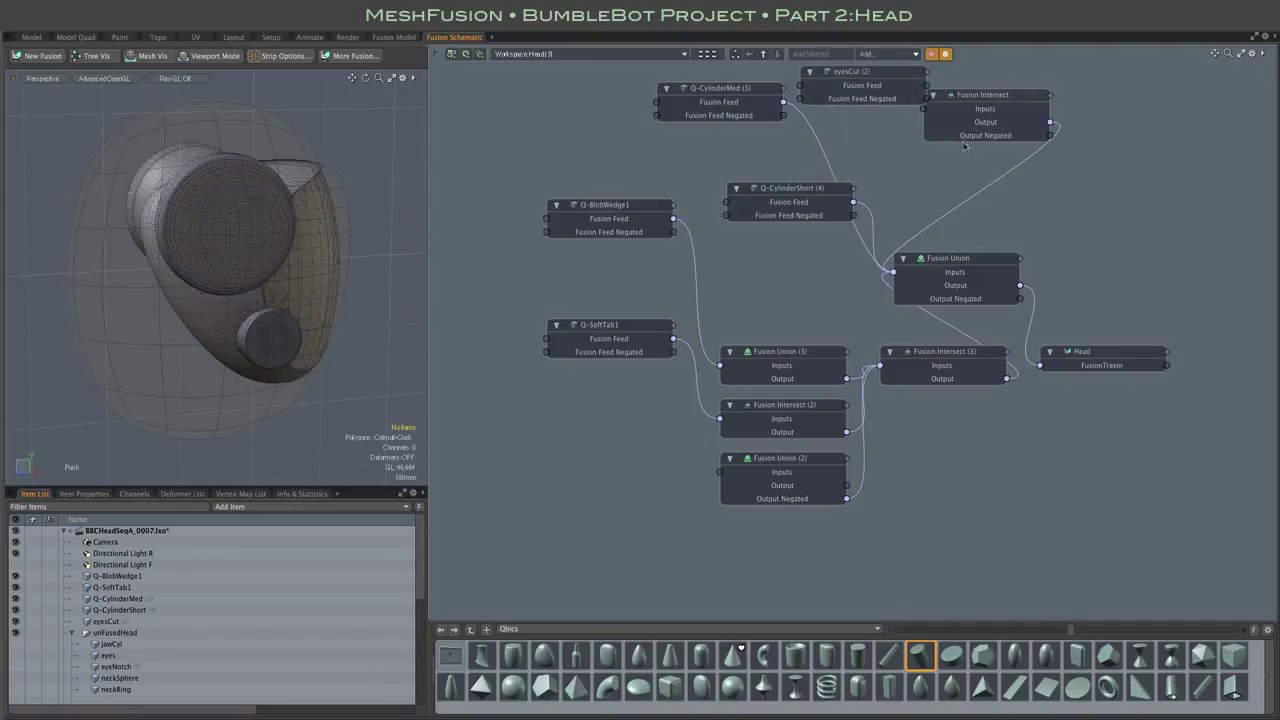
left_click_drag(985, 100, 1025, 100)
left_click_drag(898, 81, 922, 104)
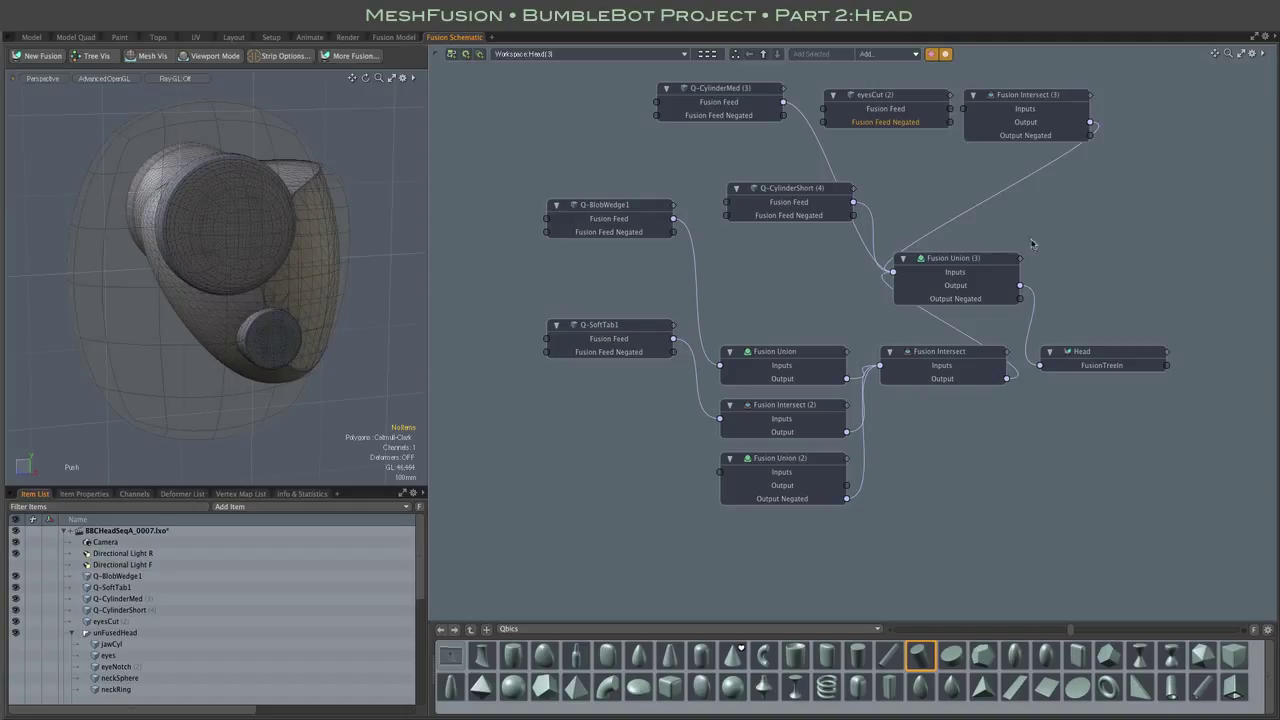
Disconnect the Fusion Intersect from the Fusion Union's Inputs and insert it between the Fusion Union's Output and Head
left_click_drag(972, 213, 1064, 212)
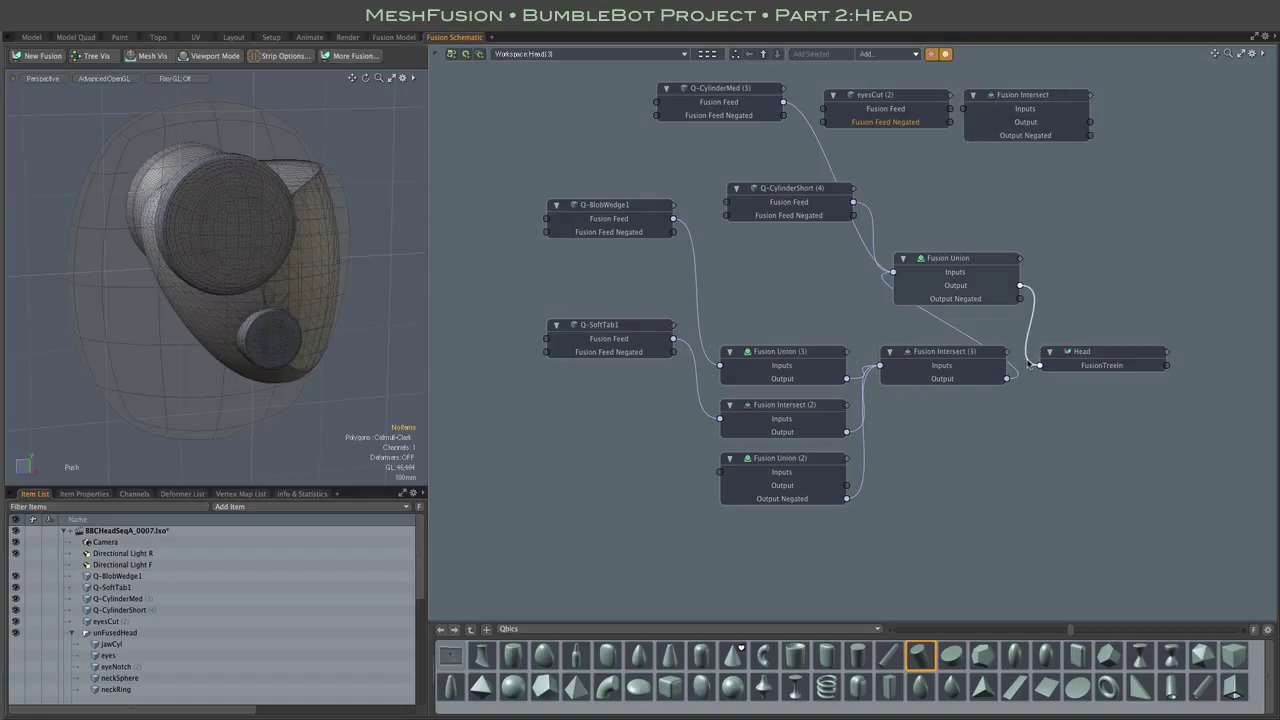
left_click_drag(1030, 364, 1015, 113)
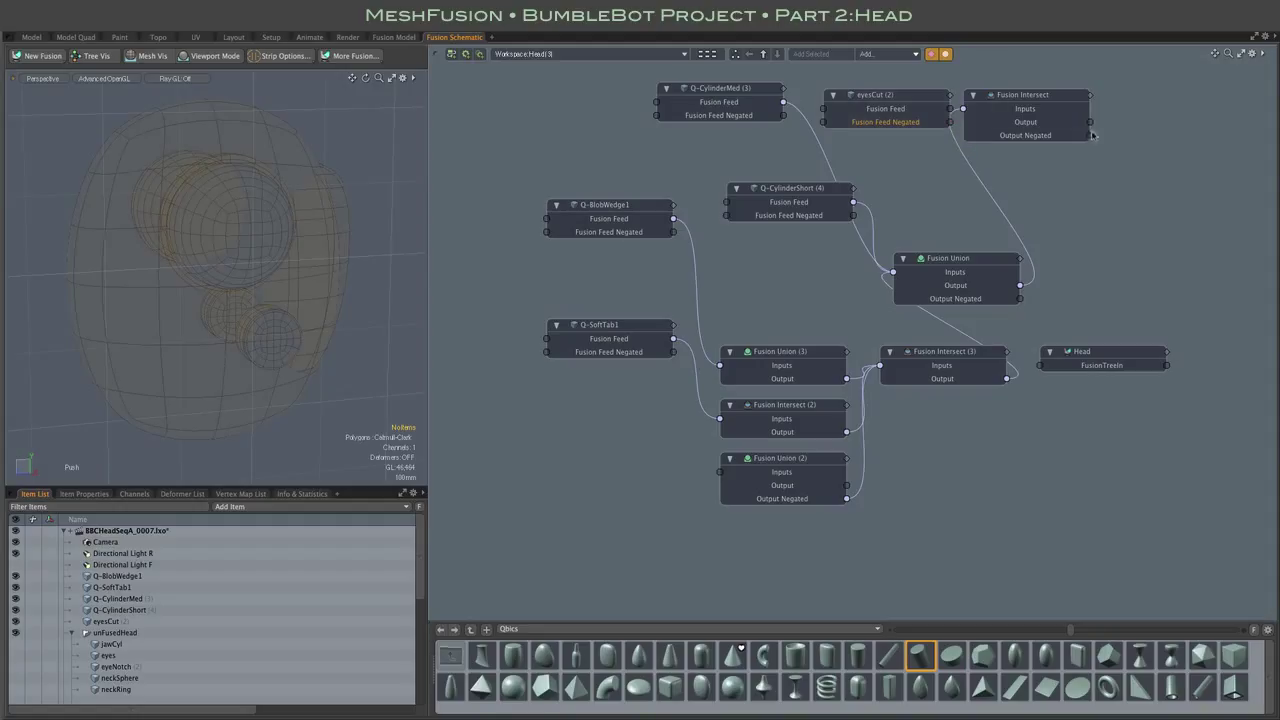
left_click_drag(1090, 122, 1131, 371)
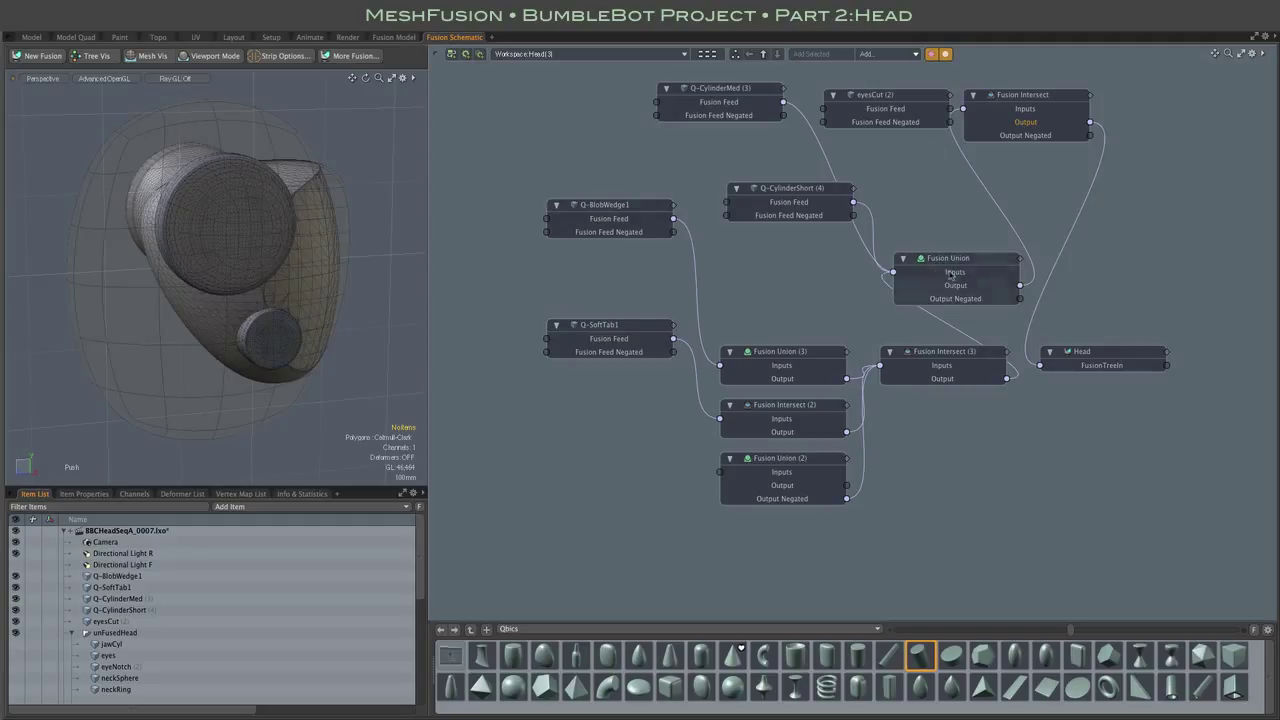
Move the Fusion Intersect node beside Fusion Union and connect eyesCut's Fusion Feed Negated to the Fusion Intersect's Inputs
left_click_drag(1013, 108, 1073, 202)
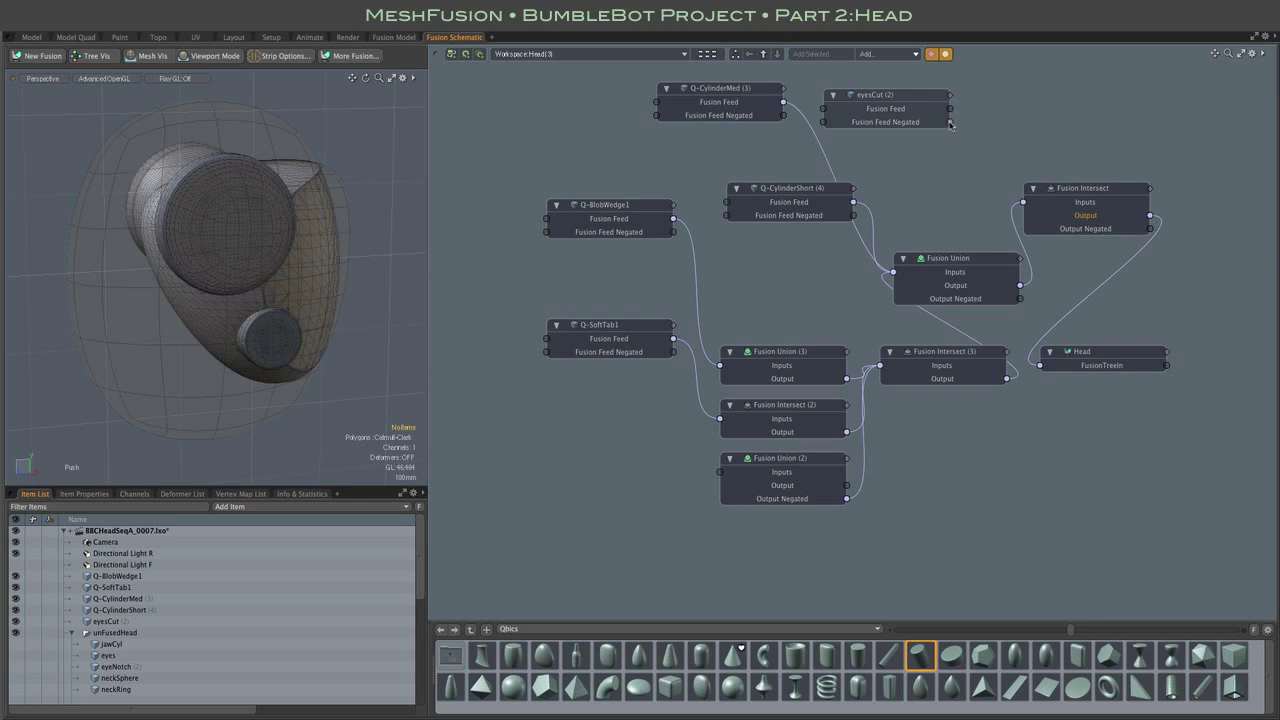
left_click_drag(950, 123, 1093, 207)
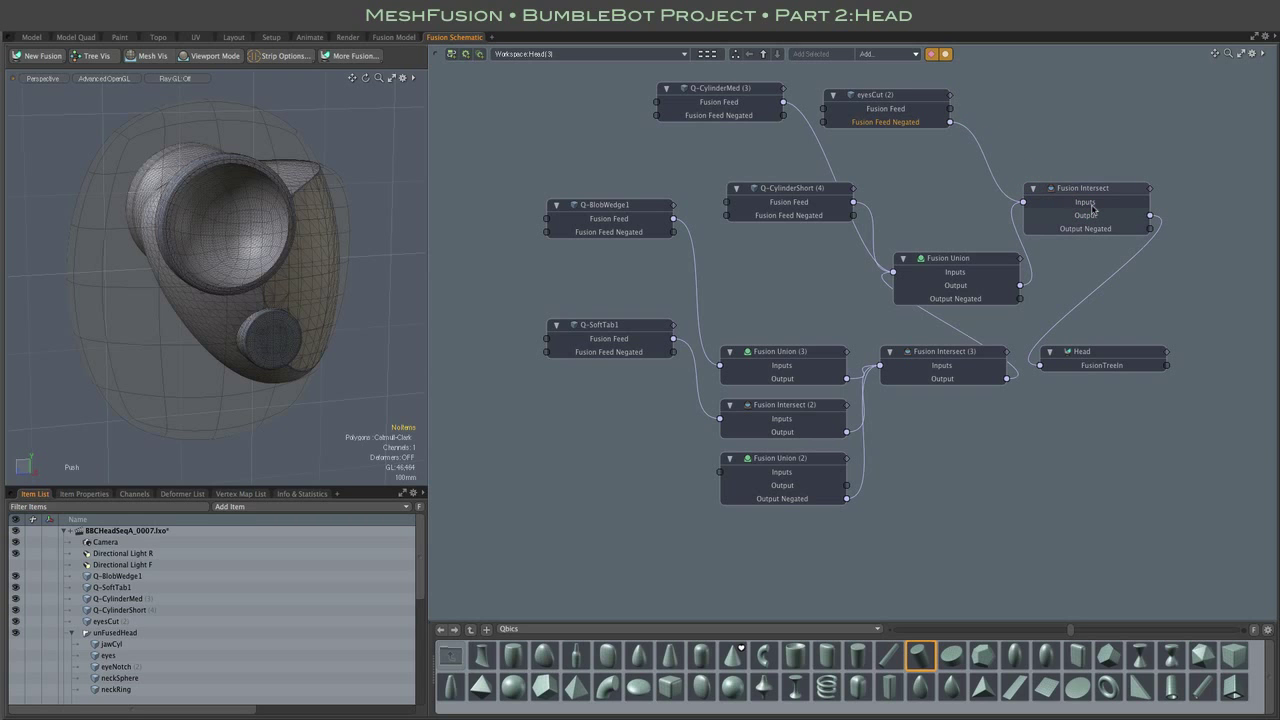
left_click_drag(364, 216, 282, 214, "alt")
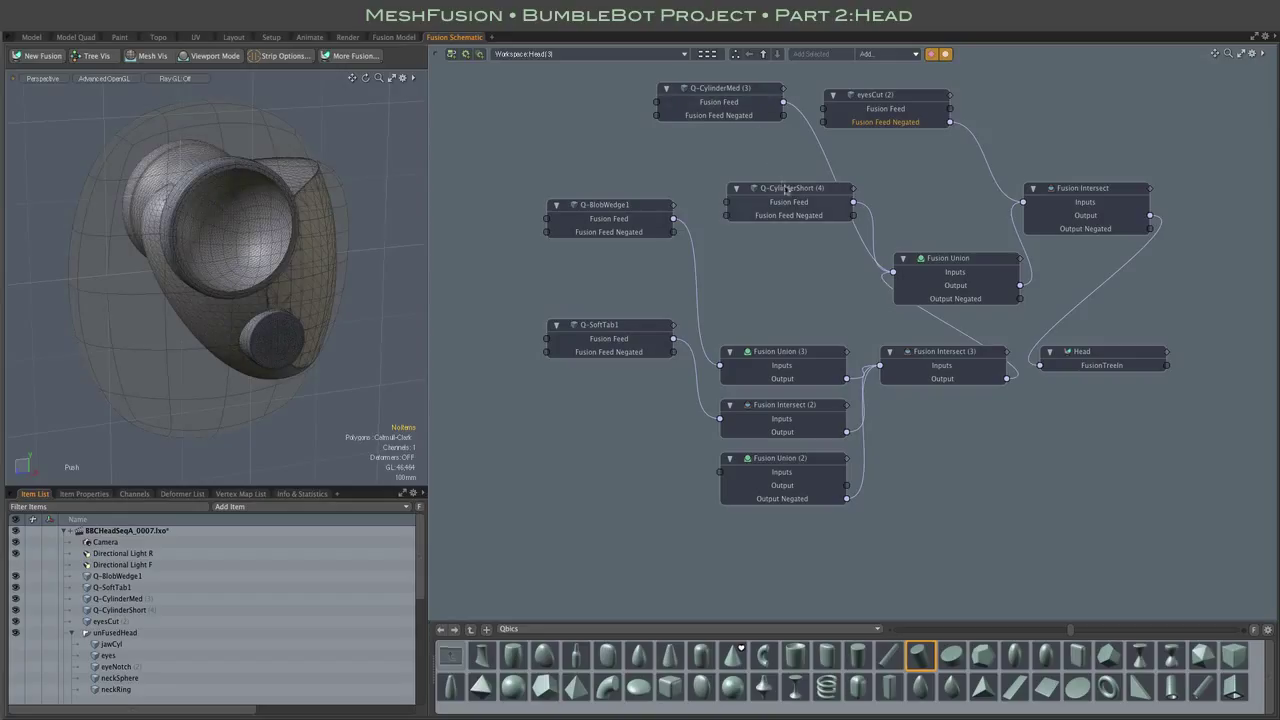
Rearrange the Q-CylinderShort, Fusion Union, eyesCut, Fusion Intersect and Fusion Intersect (3) nodes into a compact flow toward Head
left_click_drag(784, 190, 707, 145)
left_click_drag(944, 262, 826, 213)
left_click_drag(875, 95, 935, 125)
left_click_drag(1060, 188, 985, 198)
mouse_move(848, 213)
left_mouse_down()
mouse_move(865, 224)
mouse_move(846, 239)
mouse_move(858, 228)
left_mouse_up()
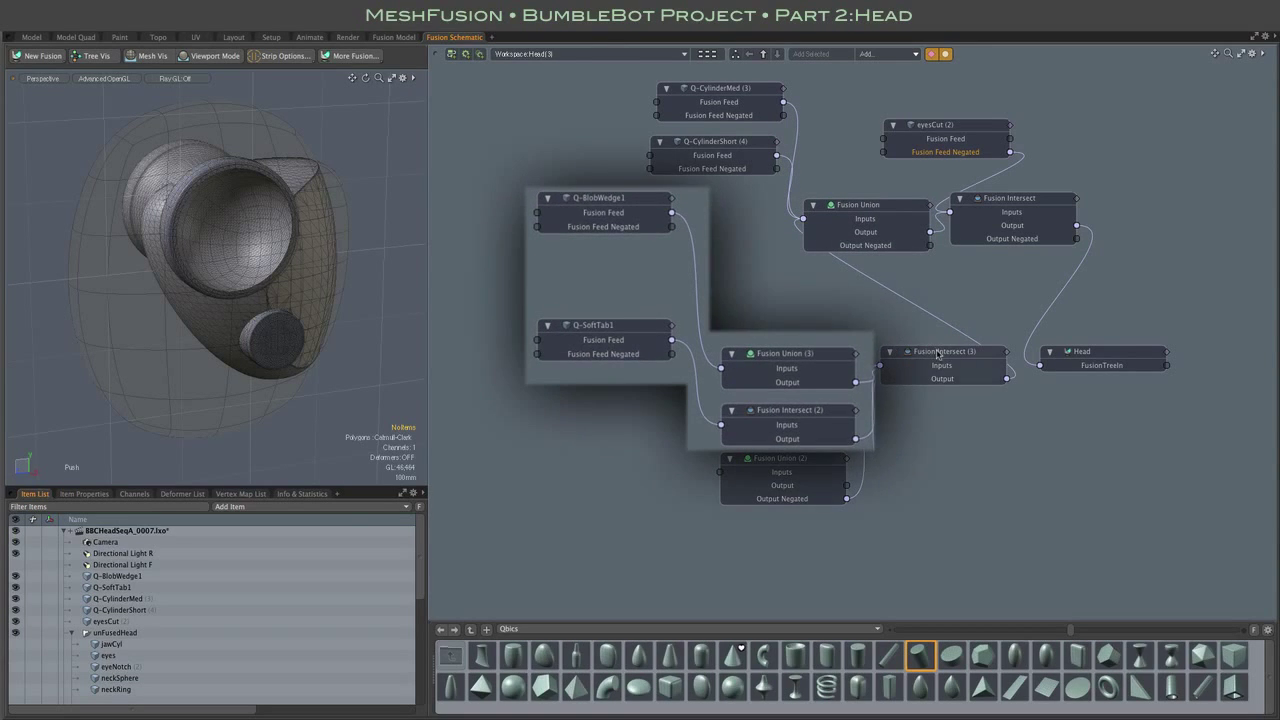
left_click_drag(937, 351, 840, 289)
left_click_drag(988, 198, 1035, 197)
left_click_drag(893, 205, 938, 205)
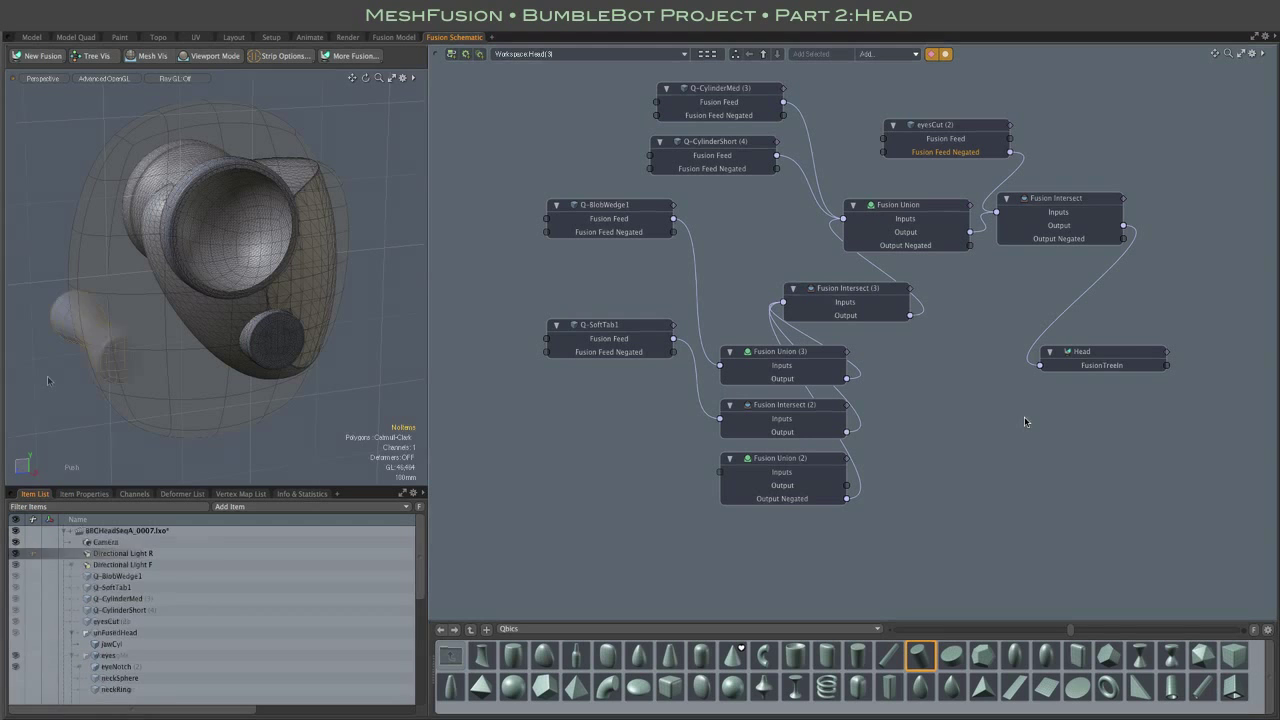
Move the jawHole mesh into the small jaw cylinder of the head
scroll(50, 372, "up", 5)
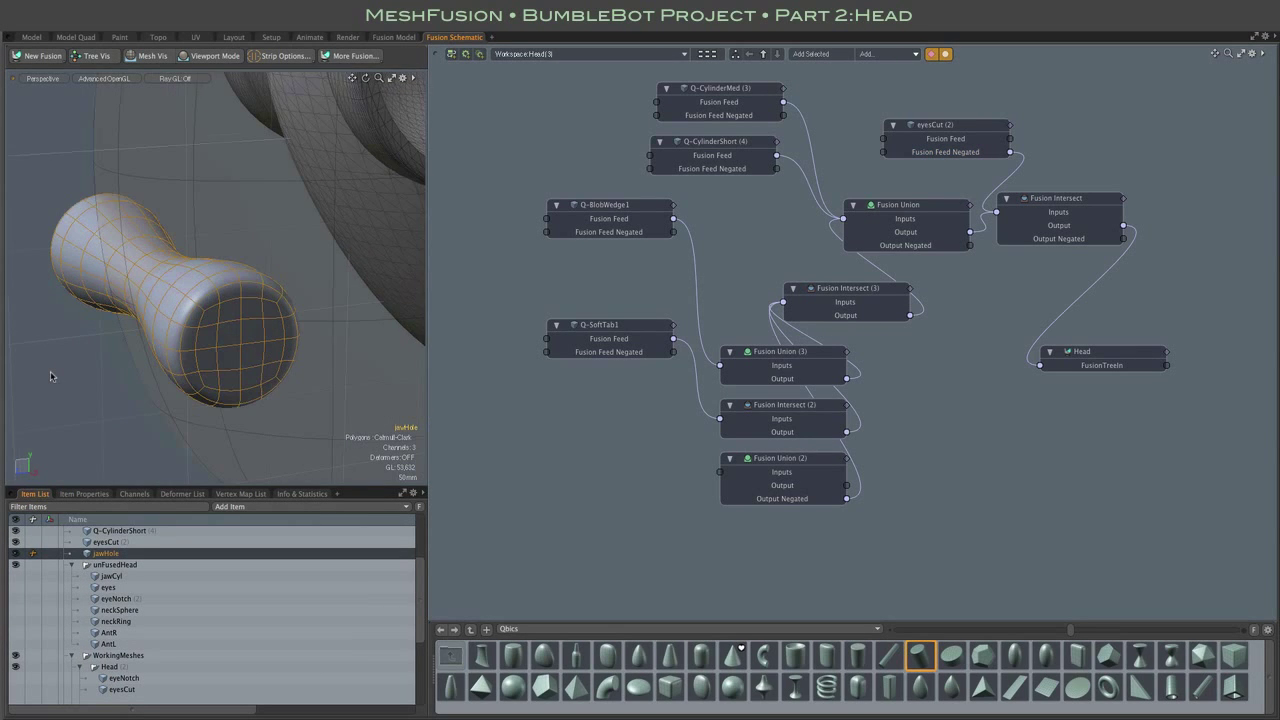
key("a")
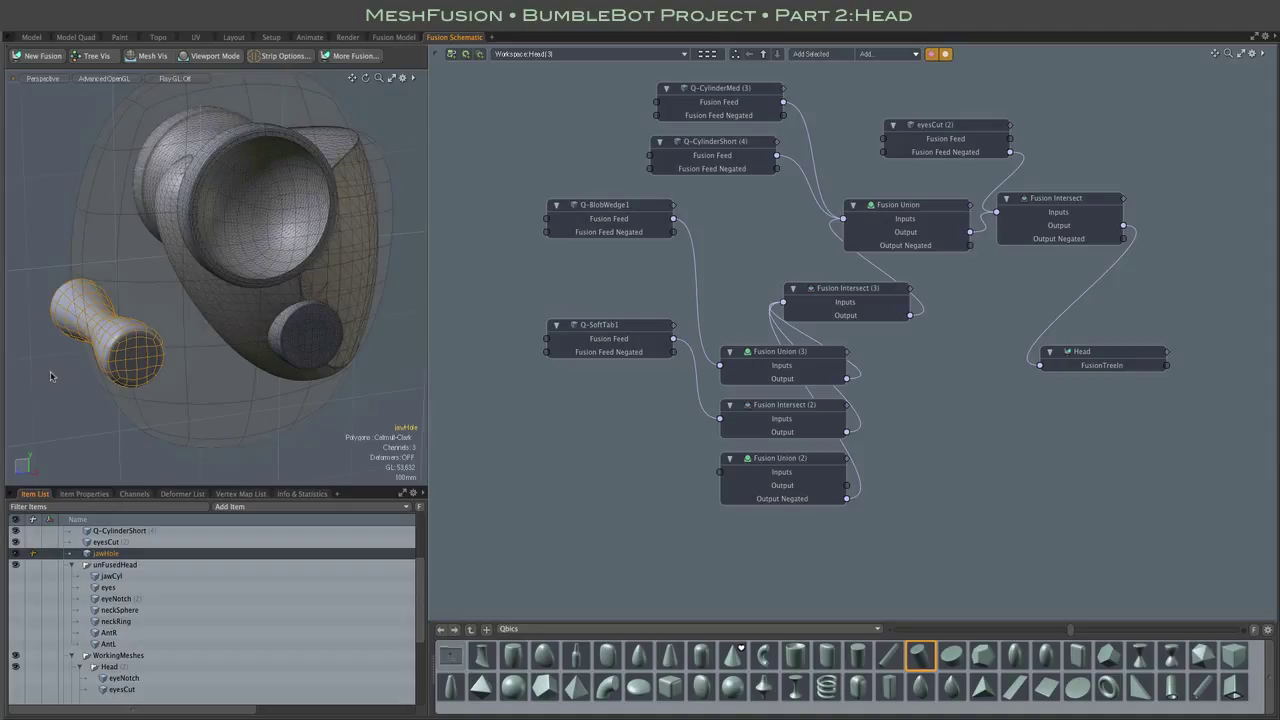
key("y")
left_click_drag(56, 284, 263, 280)
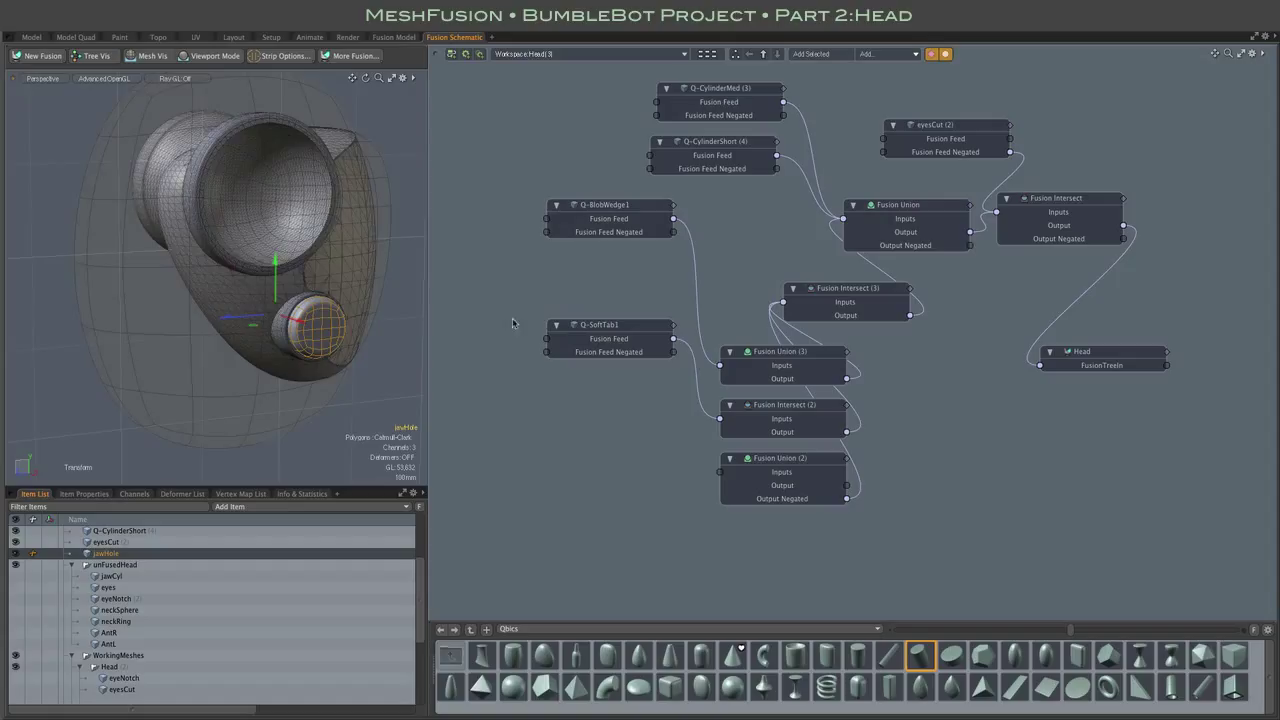
Prep and add jawHole to the schematic above eyesCut and connect its Fusion Feed Negated to the Fusion Intersect's Inputs
right_click(597, 284)
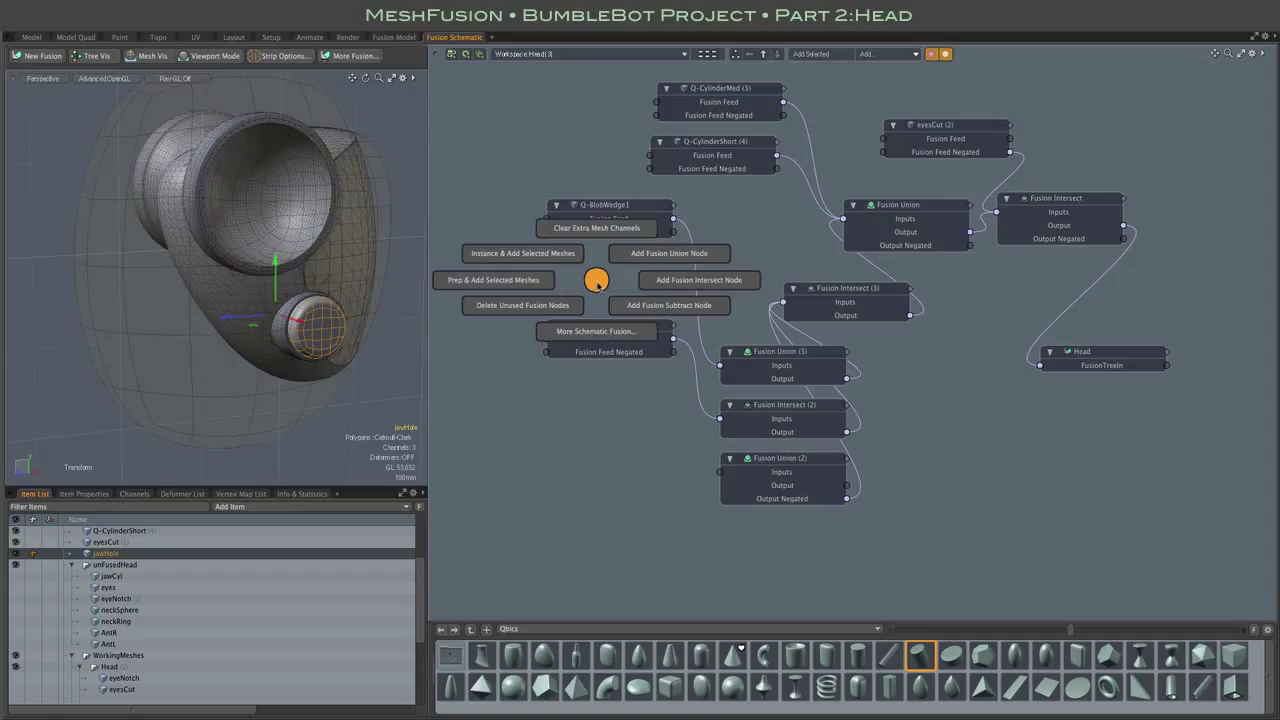
left_click(500, 280)
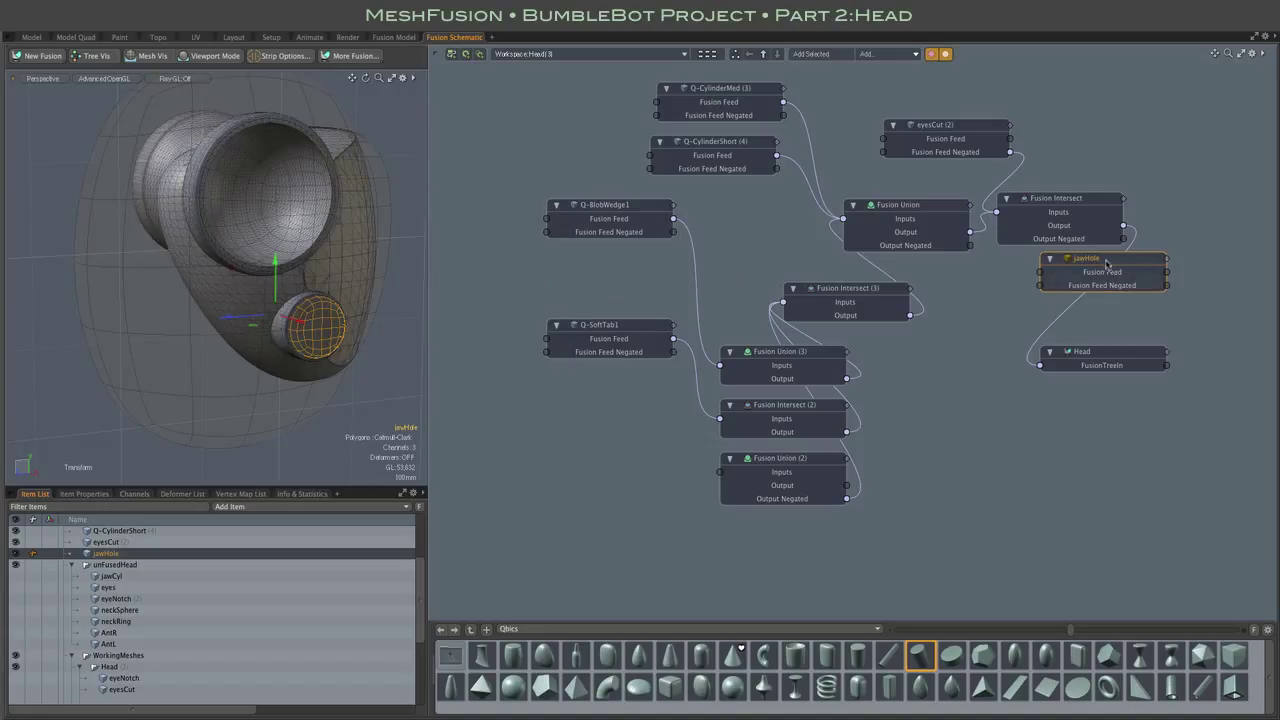
left_click_drag(1106, 262, 947, 78)
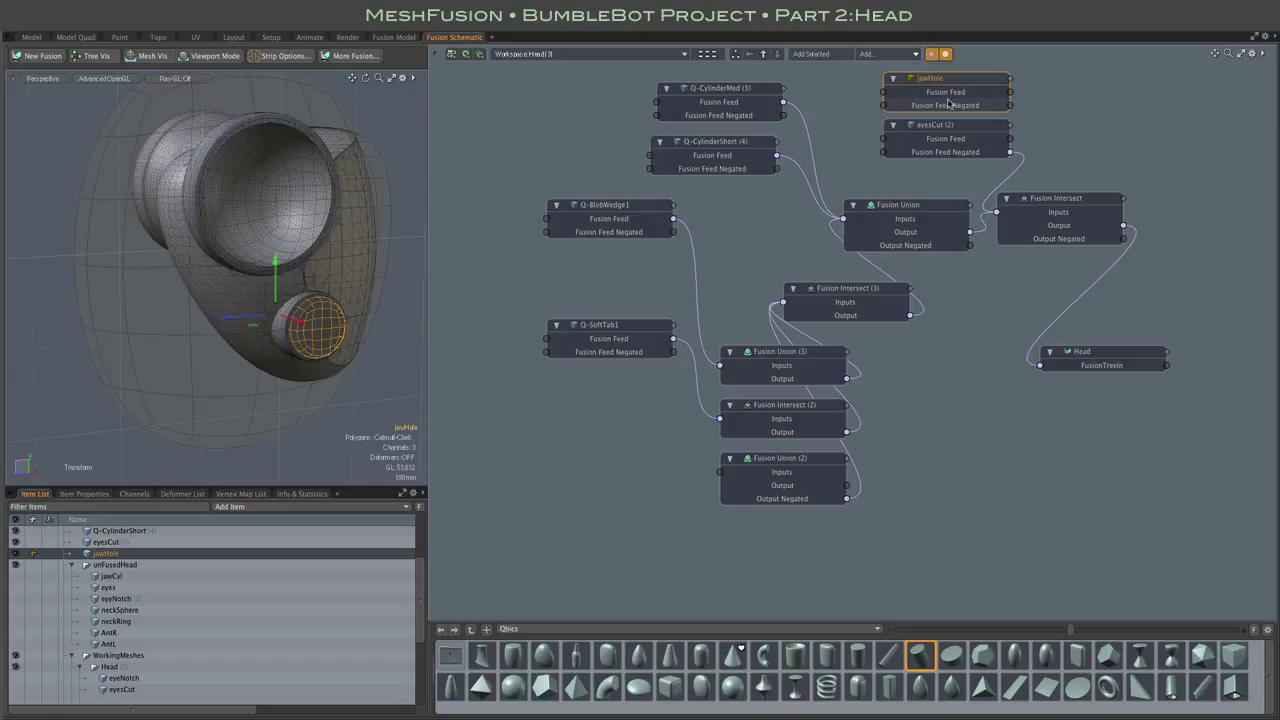
left_click_drag(1011, 105, 1058, 212)
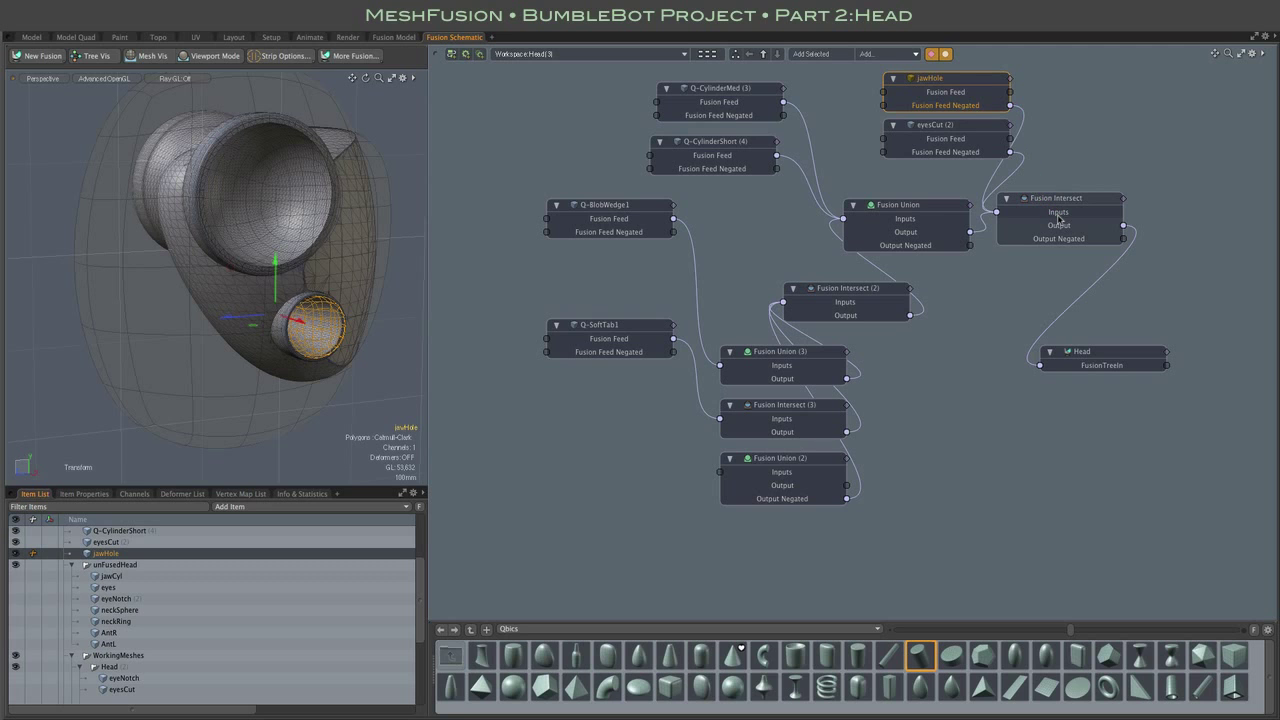
Switch to the Fusion Model layout and nudge jawHole to Position Y -411 mm and Z 3.026 m inside the jaw cylinder
key("q")
left_click_drag(423, 269, 690, 292, "alt")
left_click(405, 271)
left_click(393, 37)
left_click_drag(700, 400, 625, 460, "alt")
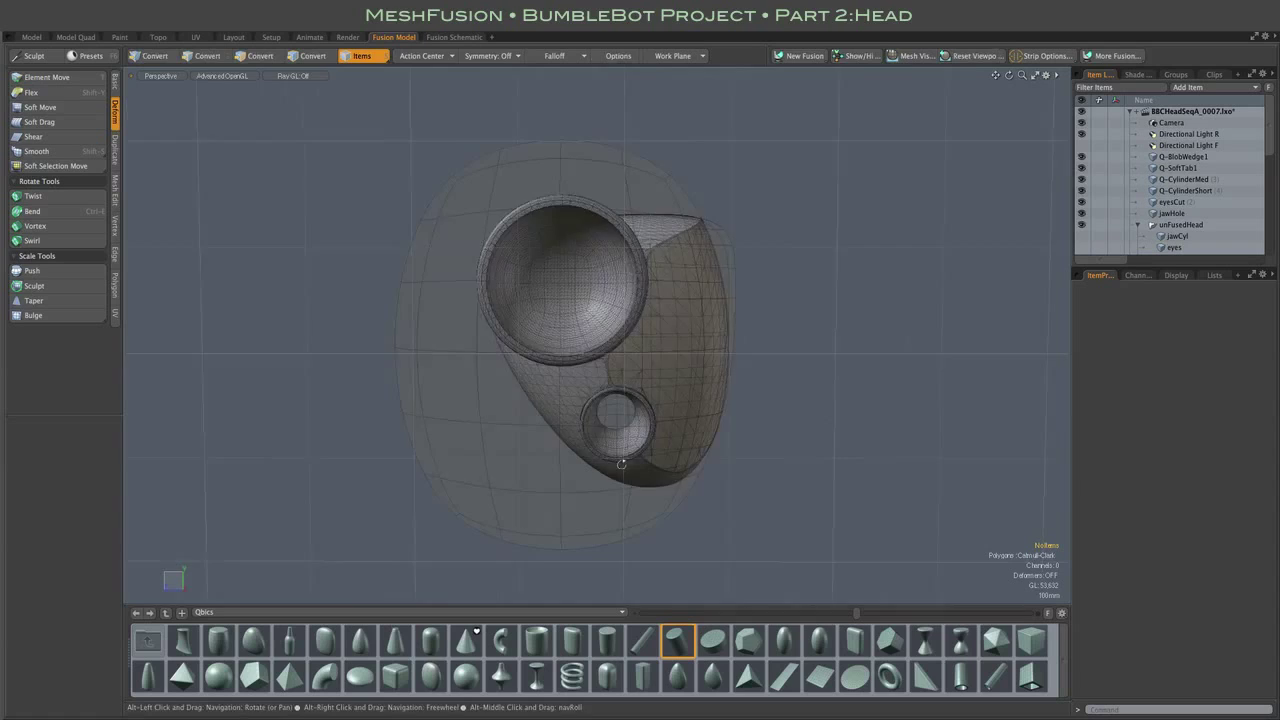
scroll(624, 463, "up", 6)
left_click(622, 470)
key("w")
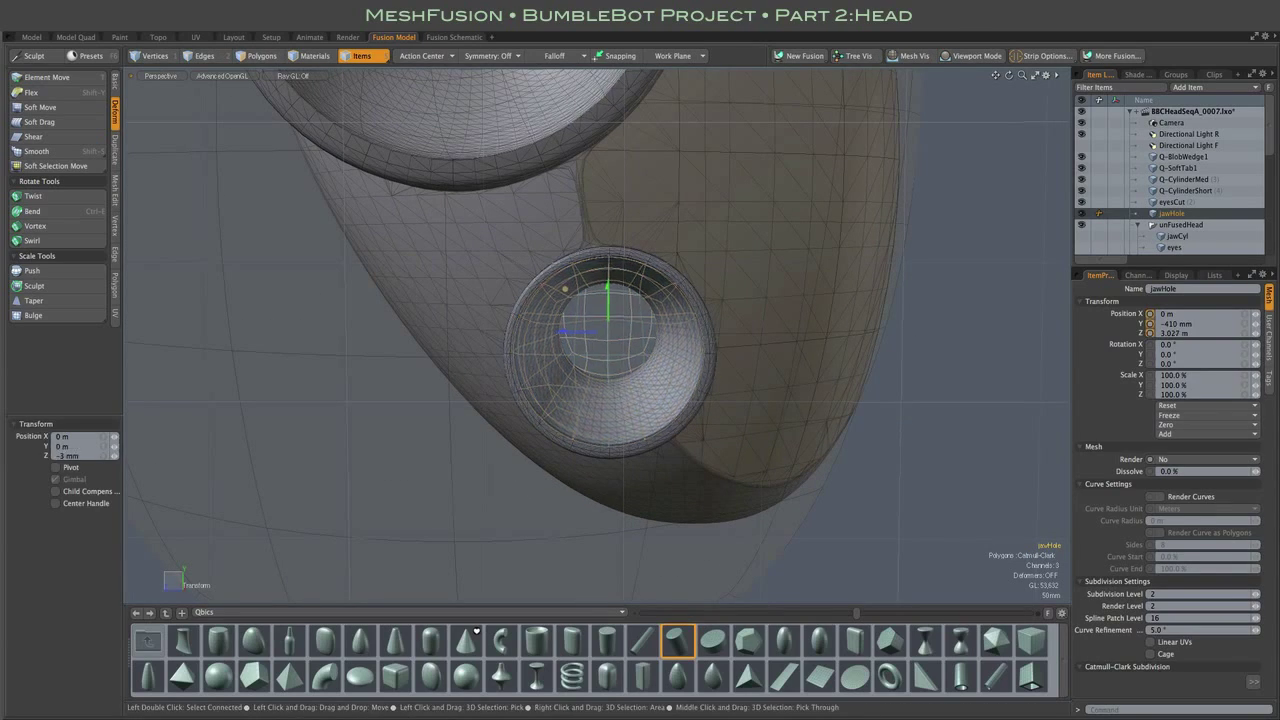
left_click_drag(566, 289, 564, 289)
left_click_drag(440, 350, 593, 378, "alt")
Scale the polygons around the narrow middle of jawHole down evenly
key("q")
key("3")
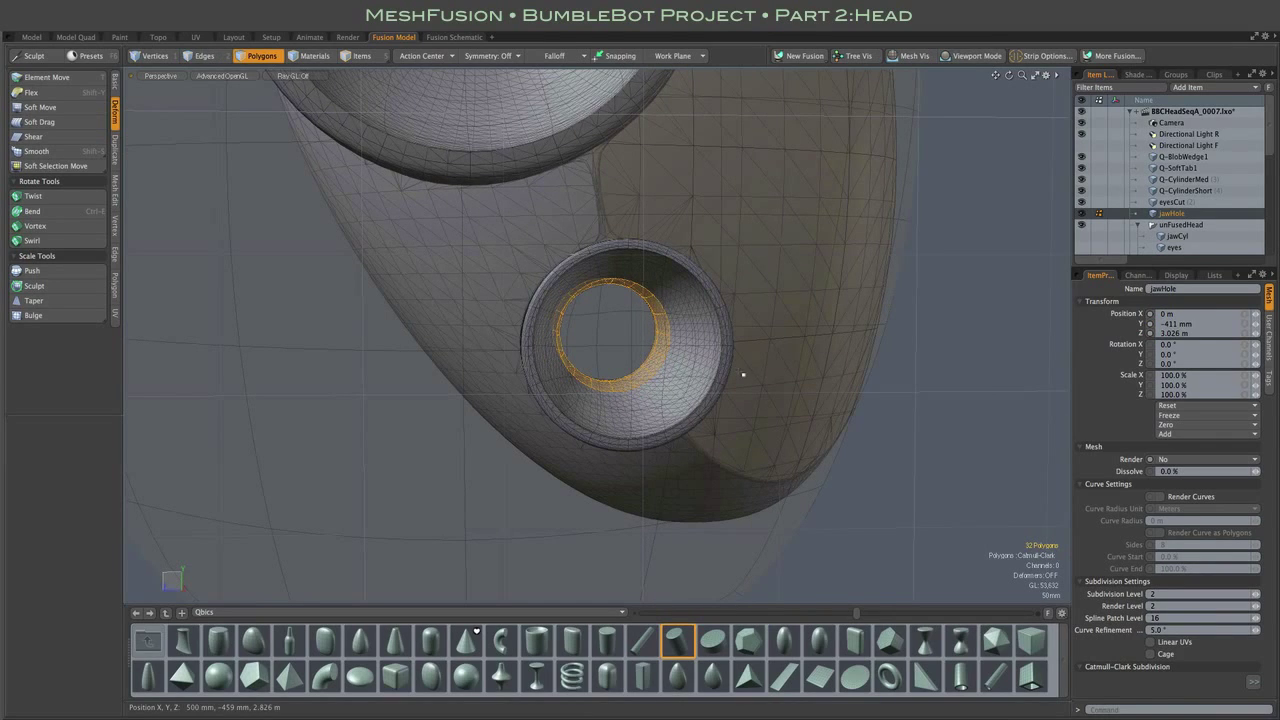
key("r")
mouse_move(737, 371)
left_mouse_down()
mouse_move(672, 384)
mouse_move(716, 378)
left_mouse_up()
key("q")
Scale jawHole's middle polygons to 79% in Y and Z and stretch them along X
key("r")
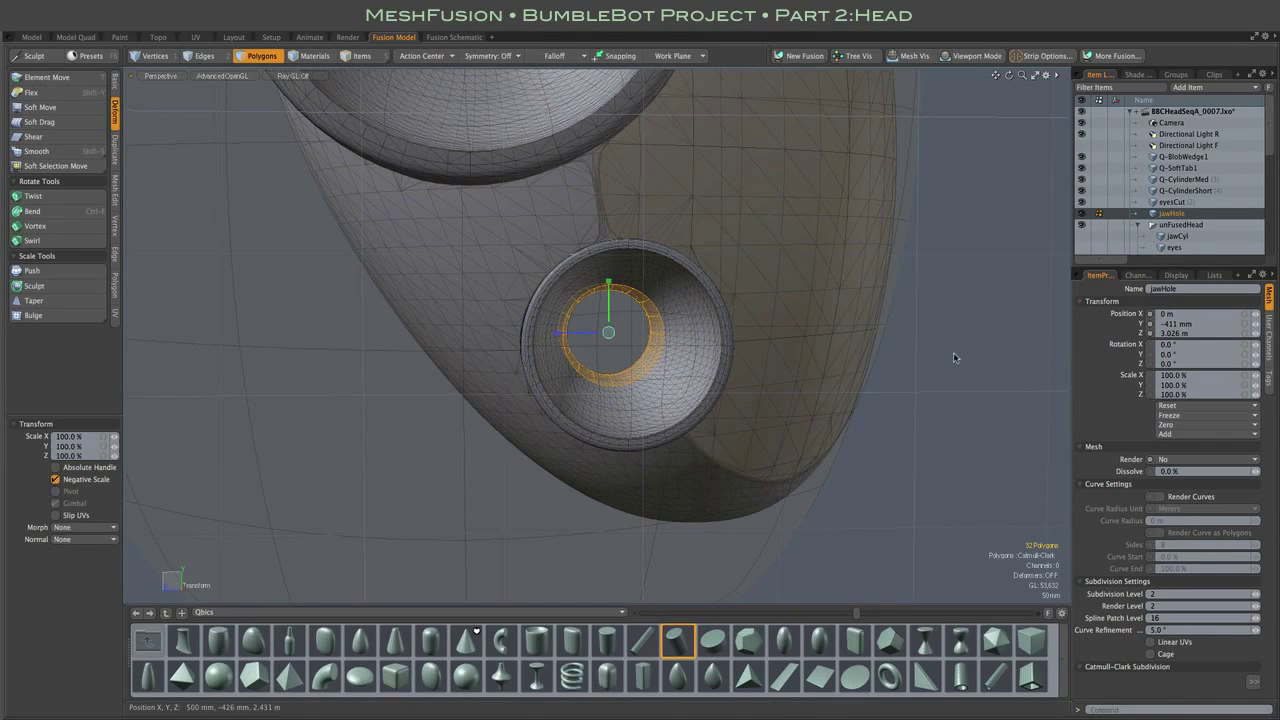
mouse_move(954, 353)
left_mouse_down("alt")
mouse_move(991, 363)
mouse_move(965, 361)
left_mouse_up("alt")
left_click_drag(634, 338, 670, 345)
left_click_drag(965, 361, 886, 349, "alt")
left_click_drag(602, 406, 838, 414)
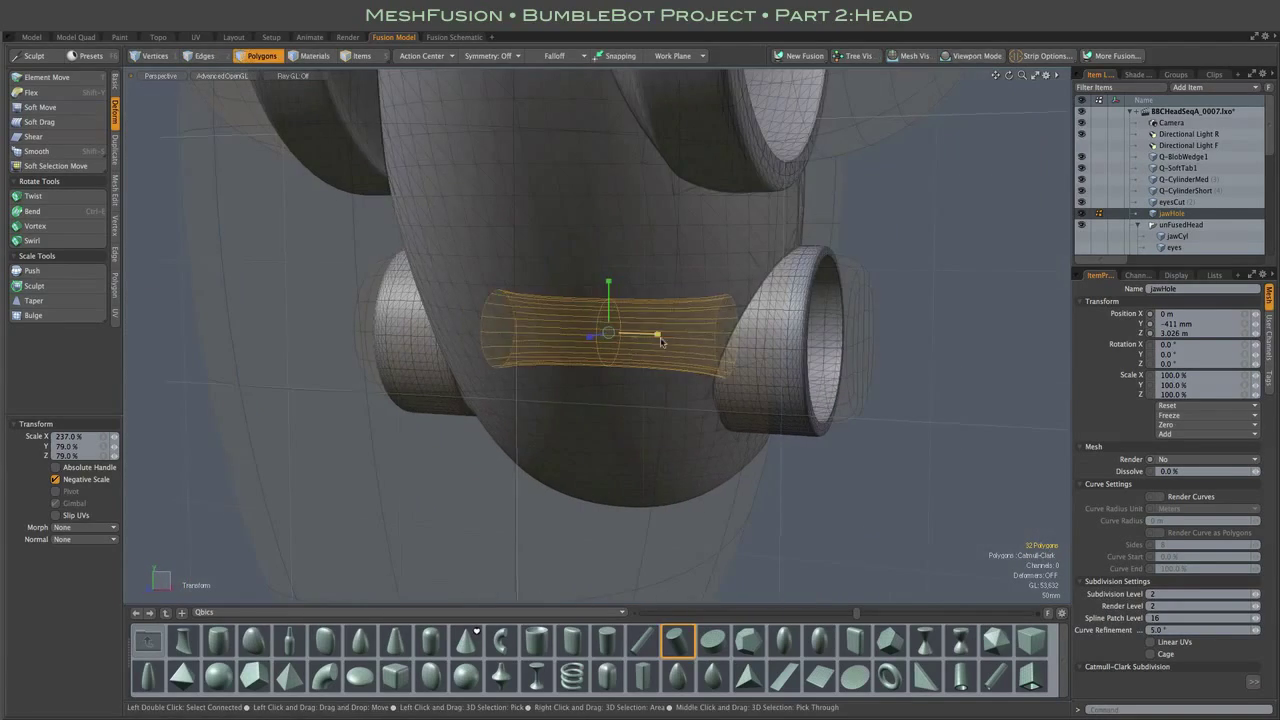
left_click_drag(657, 334, 628, 334)
left_click_drag(998, 370, 816, 374, "alt")
key("q")
key("a")
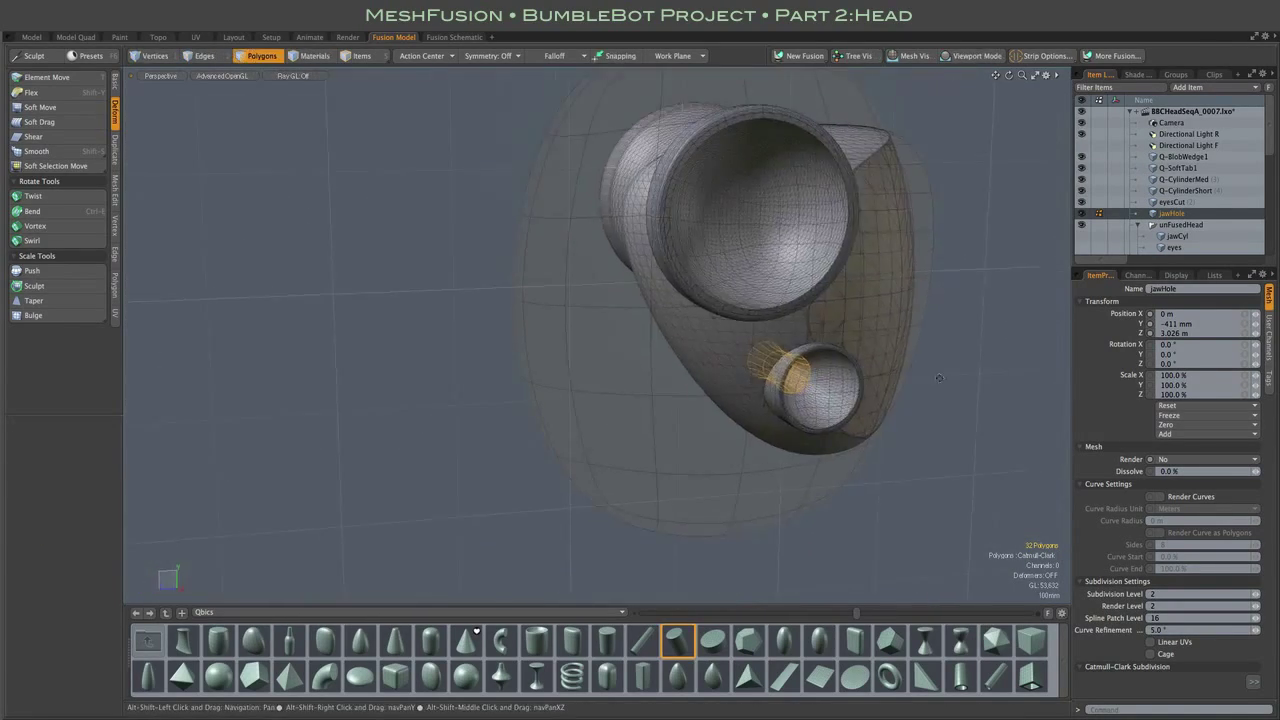
left_click_drag(866, 340, 777, 403, "alt")
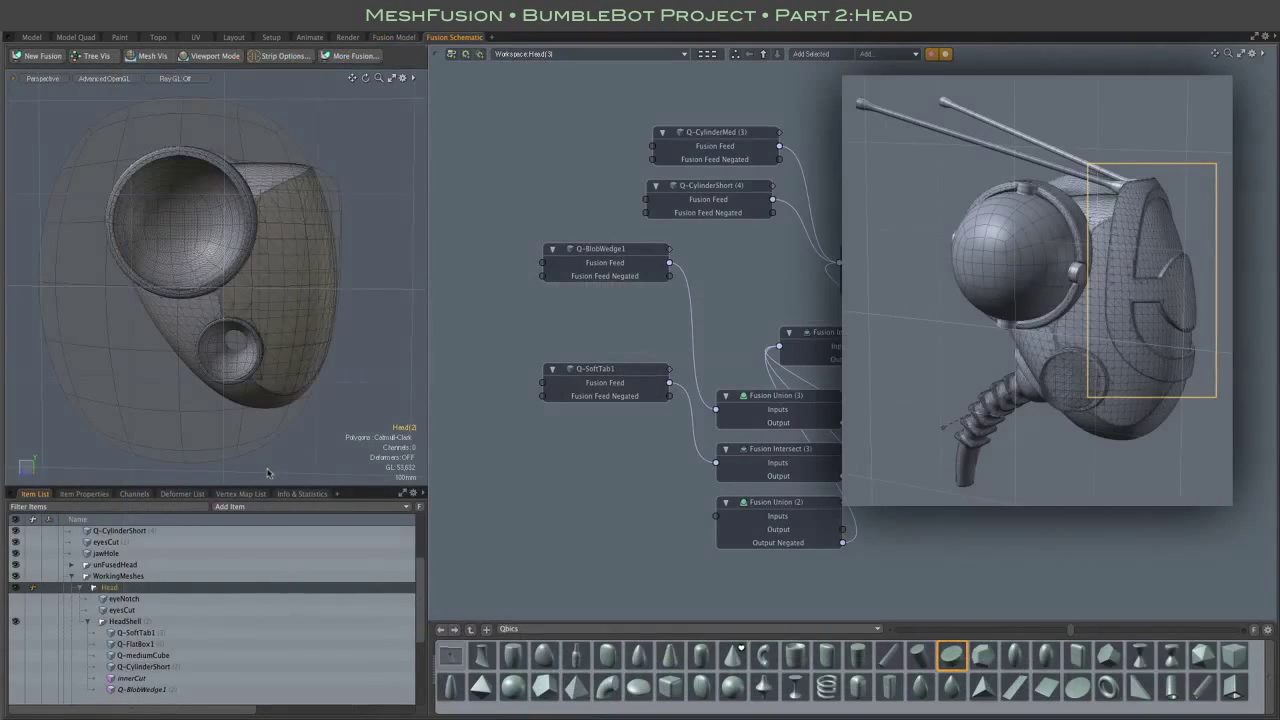
Make the HeadShell group's Q-CylinderShort and Q-mediumCube meshes visible and inspect them at the back of the head
left_click(140, 667)
left_click(14, 667)
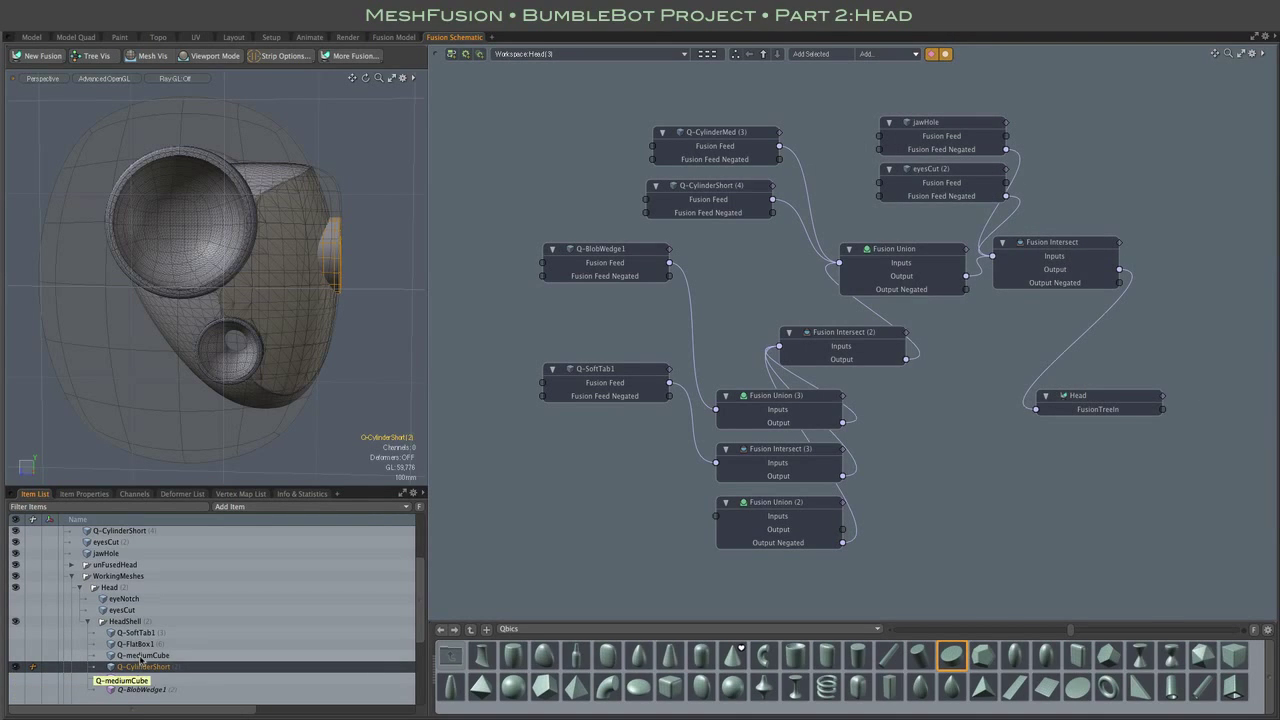
left_click(143, 655)
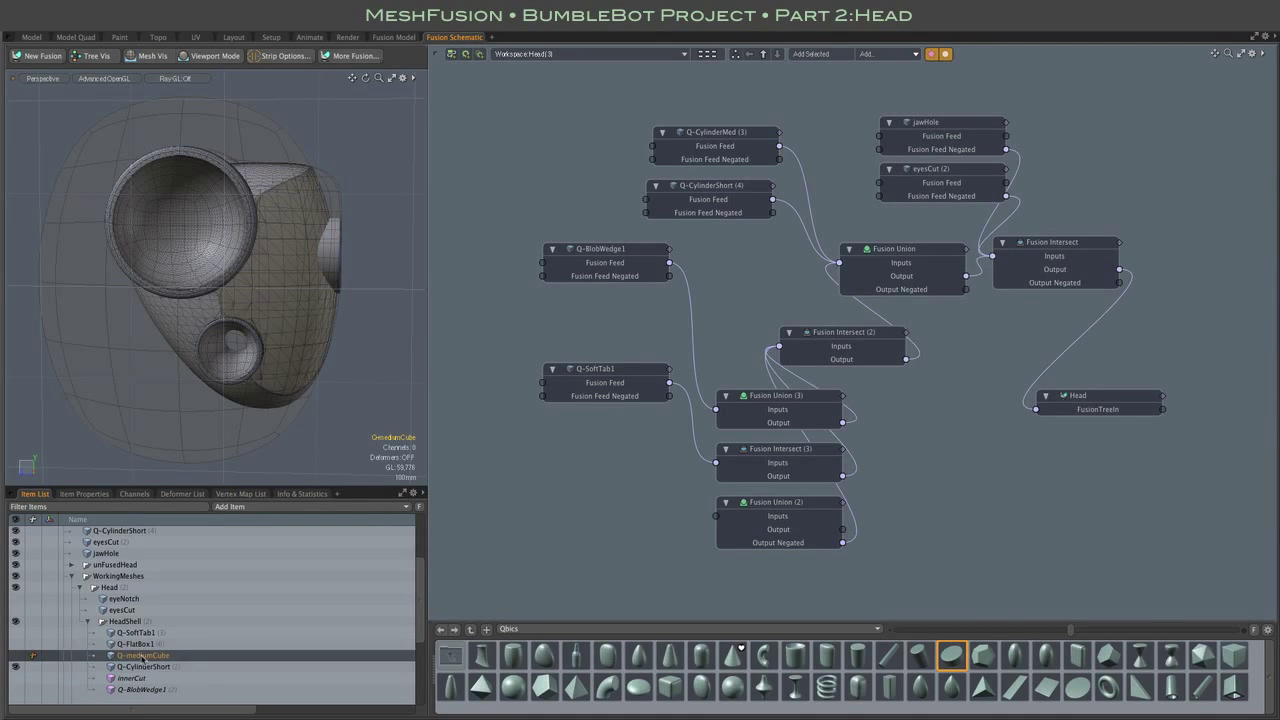
left_click(14, 656)
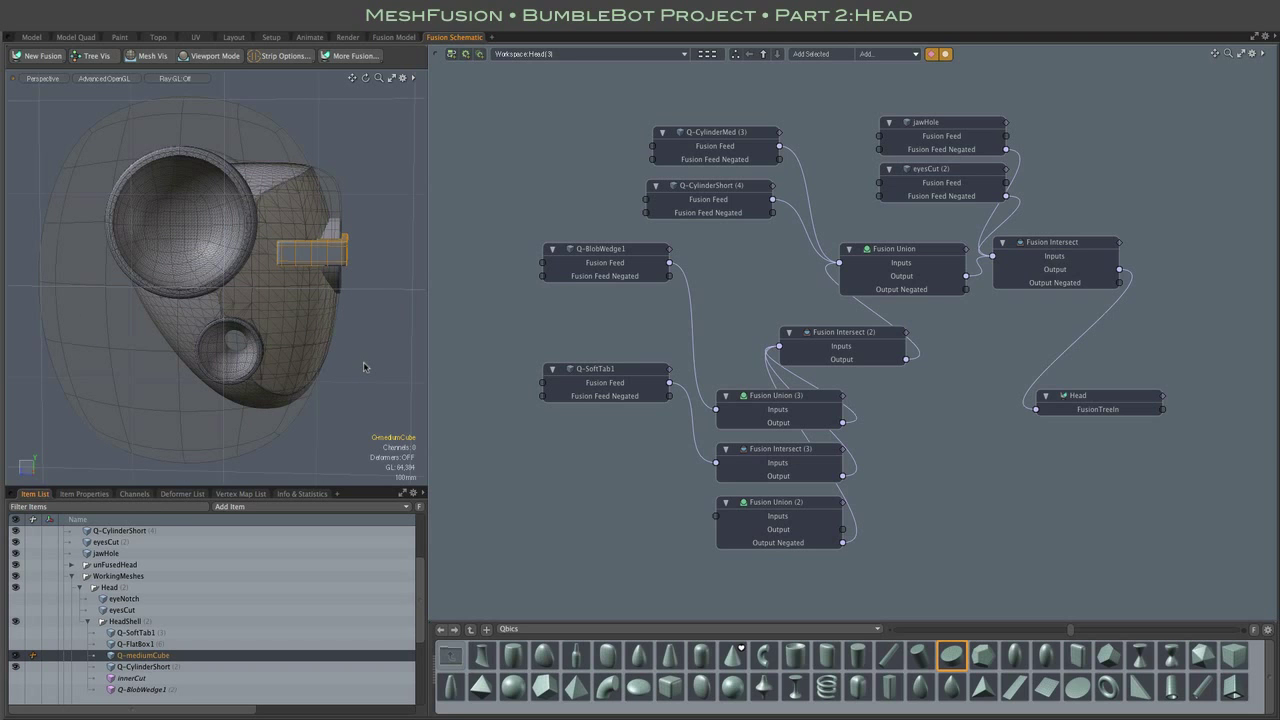
left_click_drag(353, 344, 342, 379, "alt")
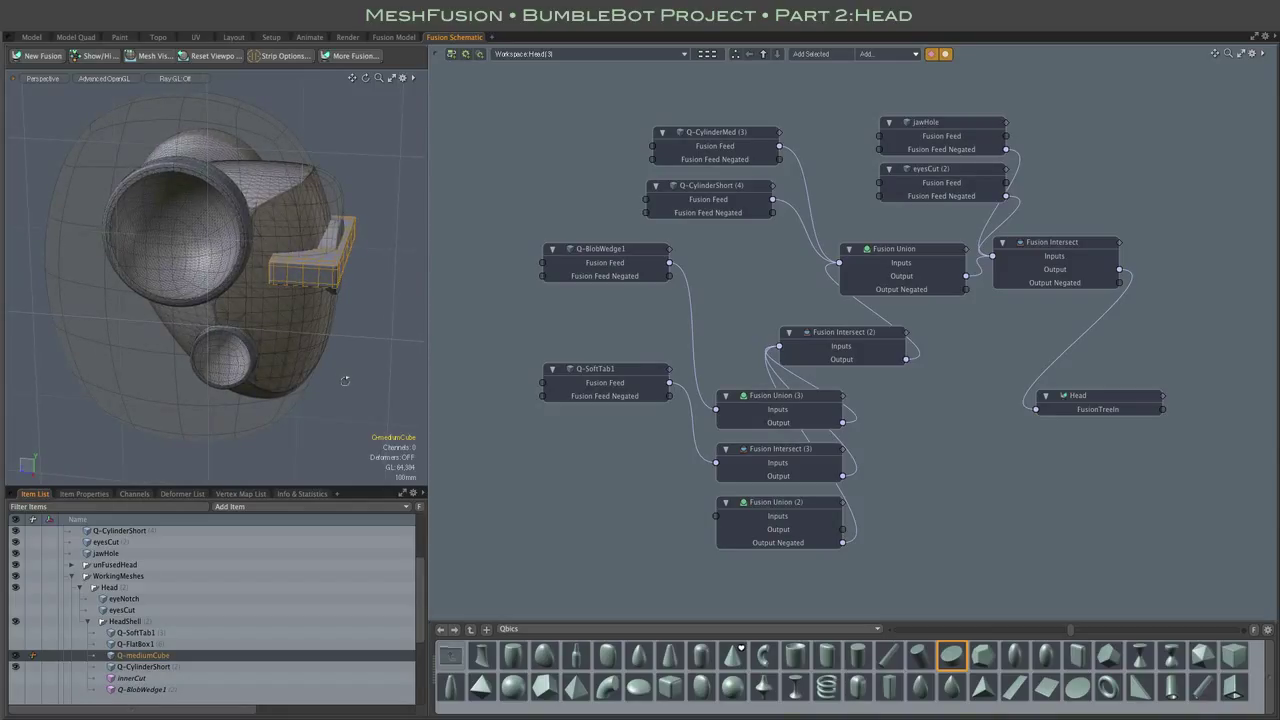
left_click_drag(345, 381, 346, 389, "alt")
left_click(275, 422)
mouse_move(357, 382)
left_mouse_down("alt")
mouse_move(366, 364)
mouse_move(387, 389)
mouse_move(354, 364)
left_mouse_up("alt")
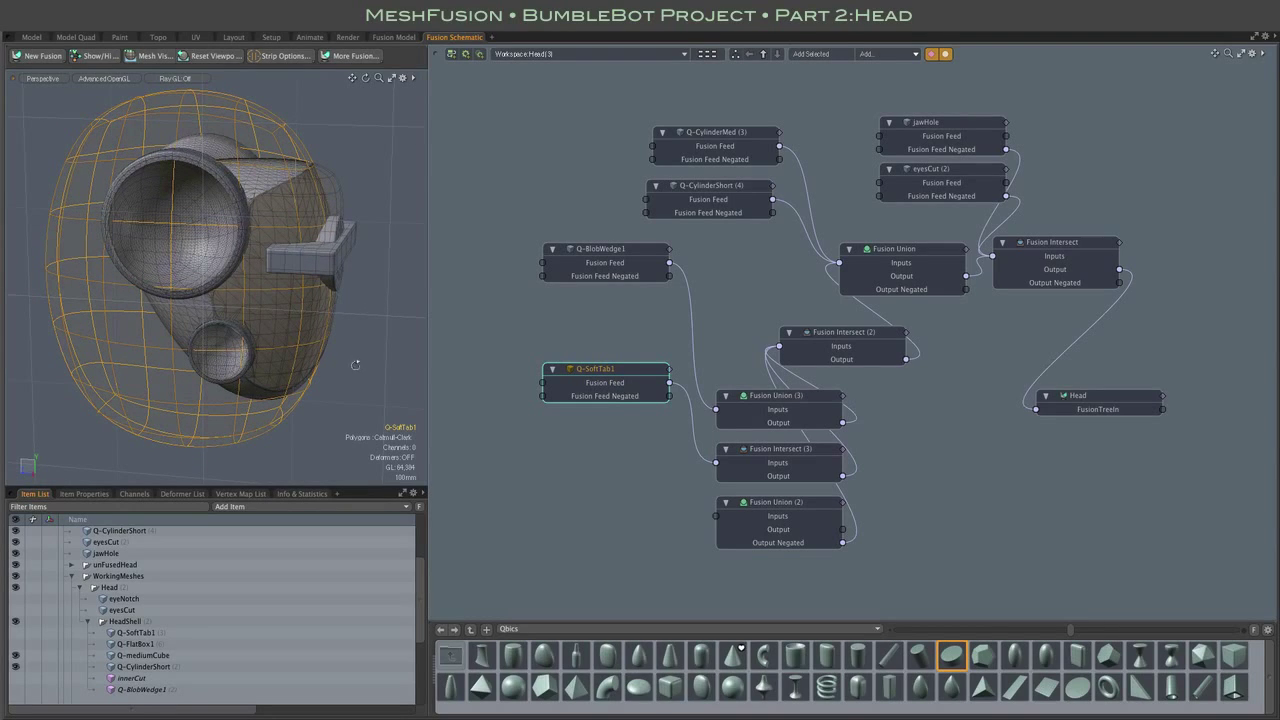
Create a Schematic Fusion from Q-CylinderShort and Q-mediumCube as a Union of Meshes in a new schematic workspace
left_click(338, 235)
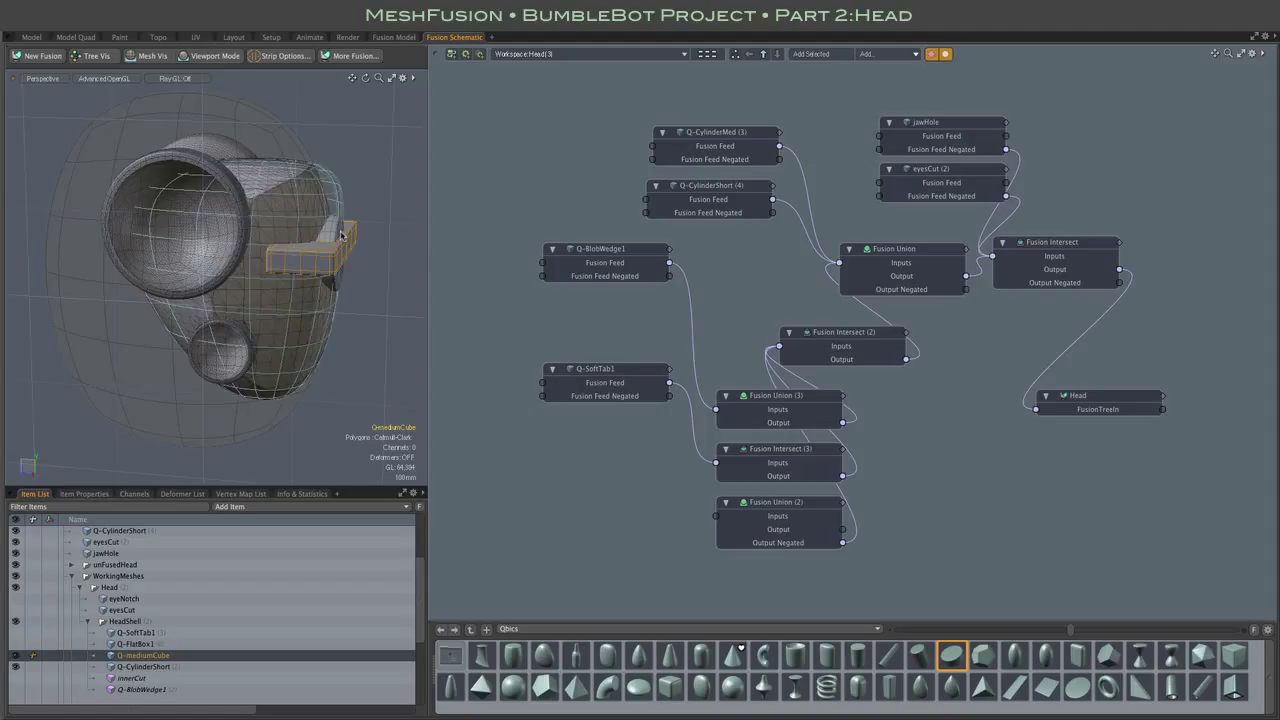
left_click(338, 288)
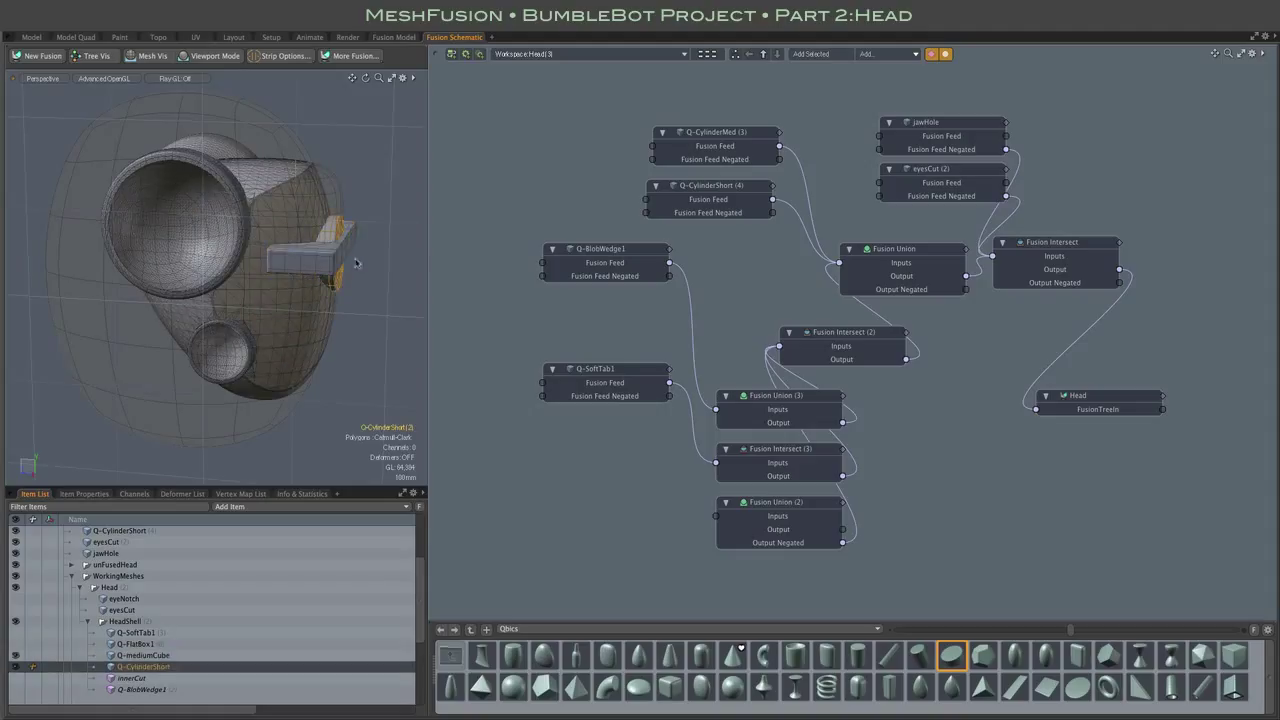
left_click(353, 246, "shift")
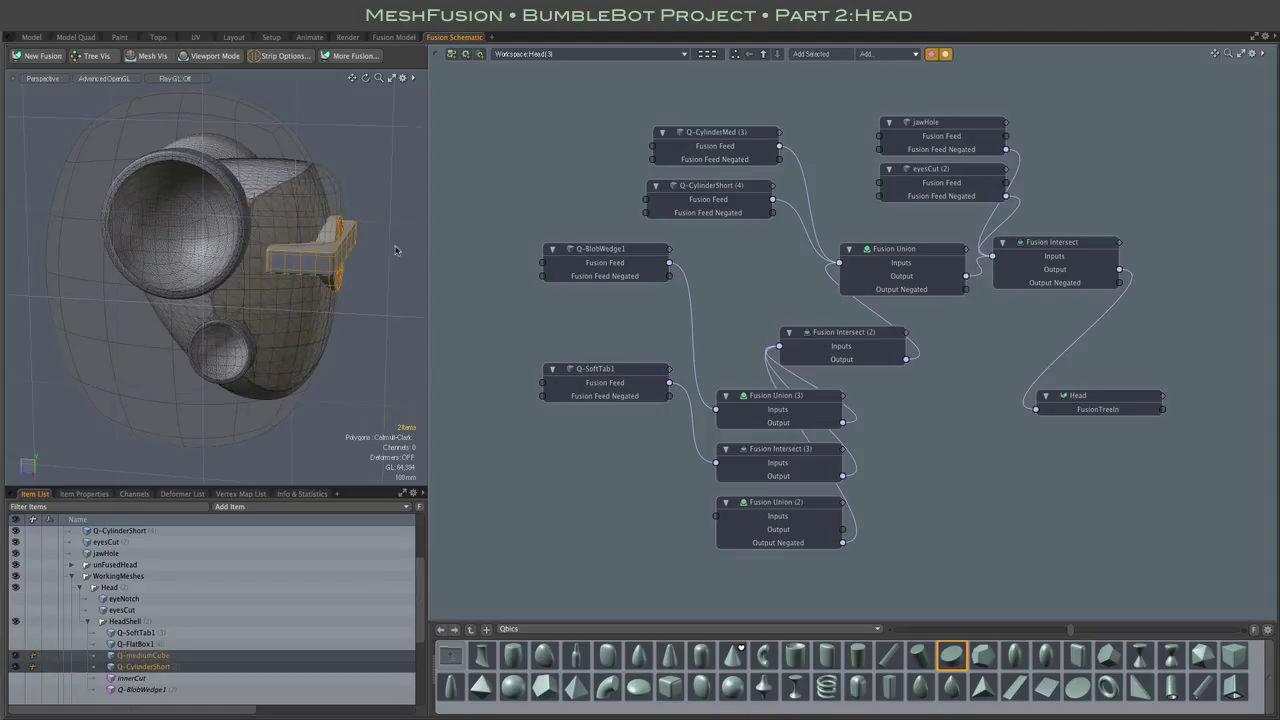
left_click(45, 57)
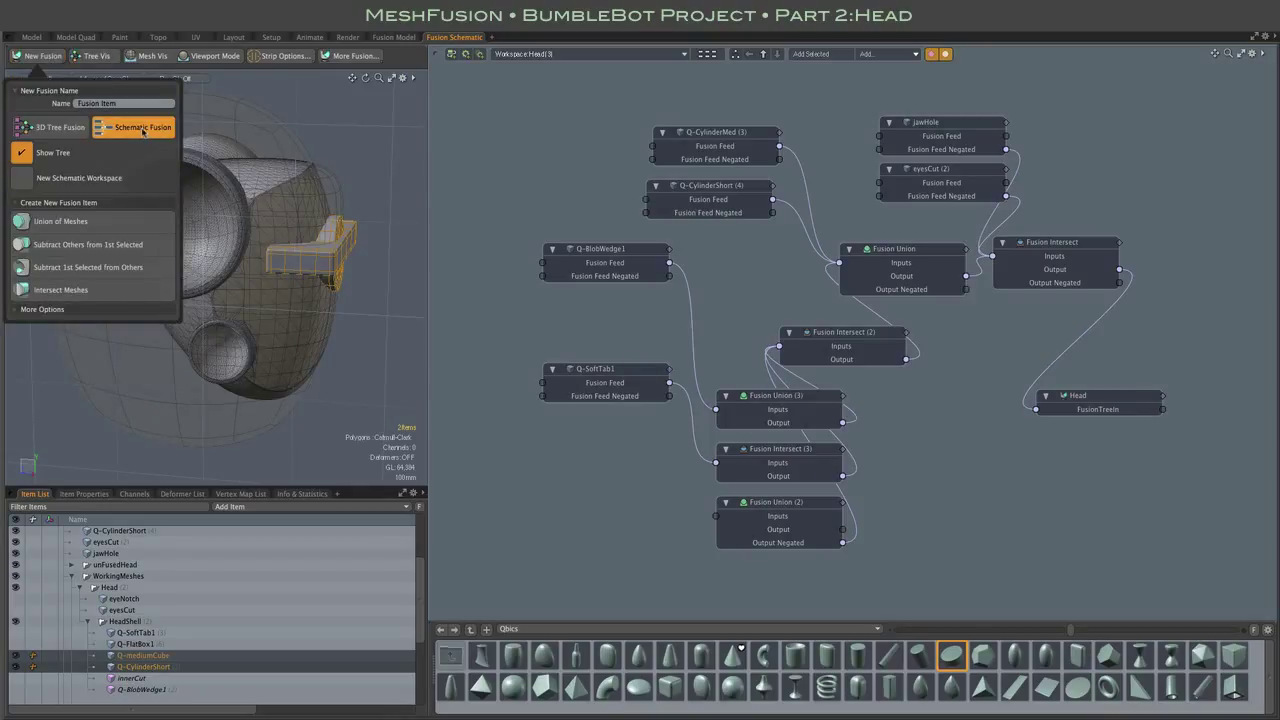
left_click(63, 174)
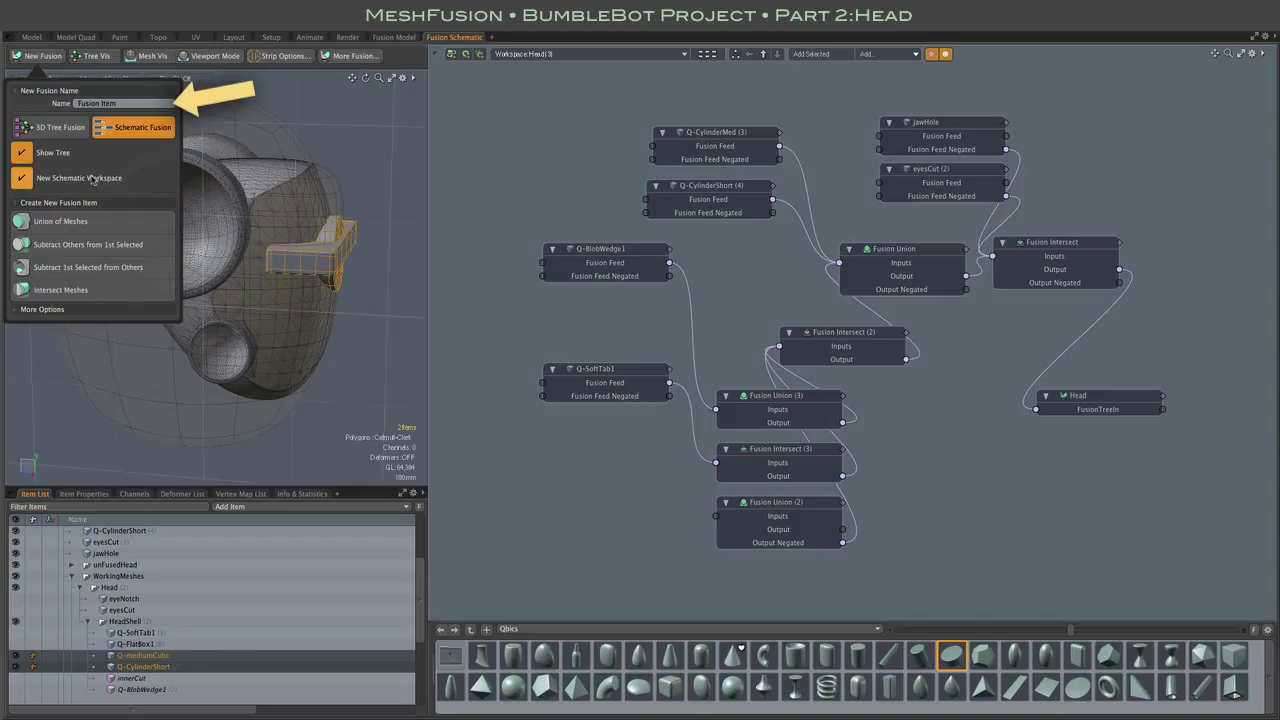
left_click(15, 310)
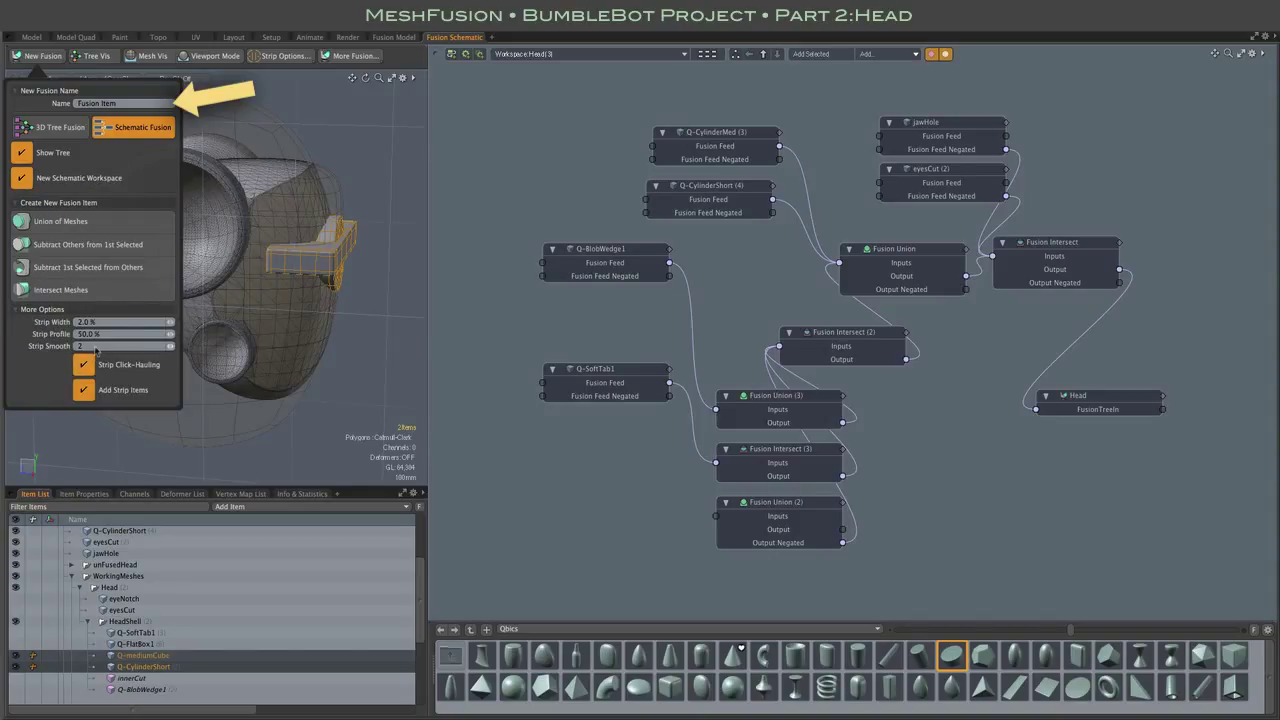
left_click(71, 226)
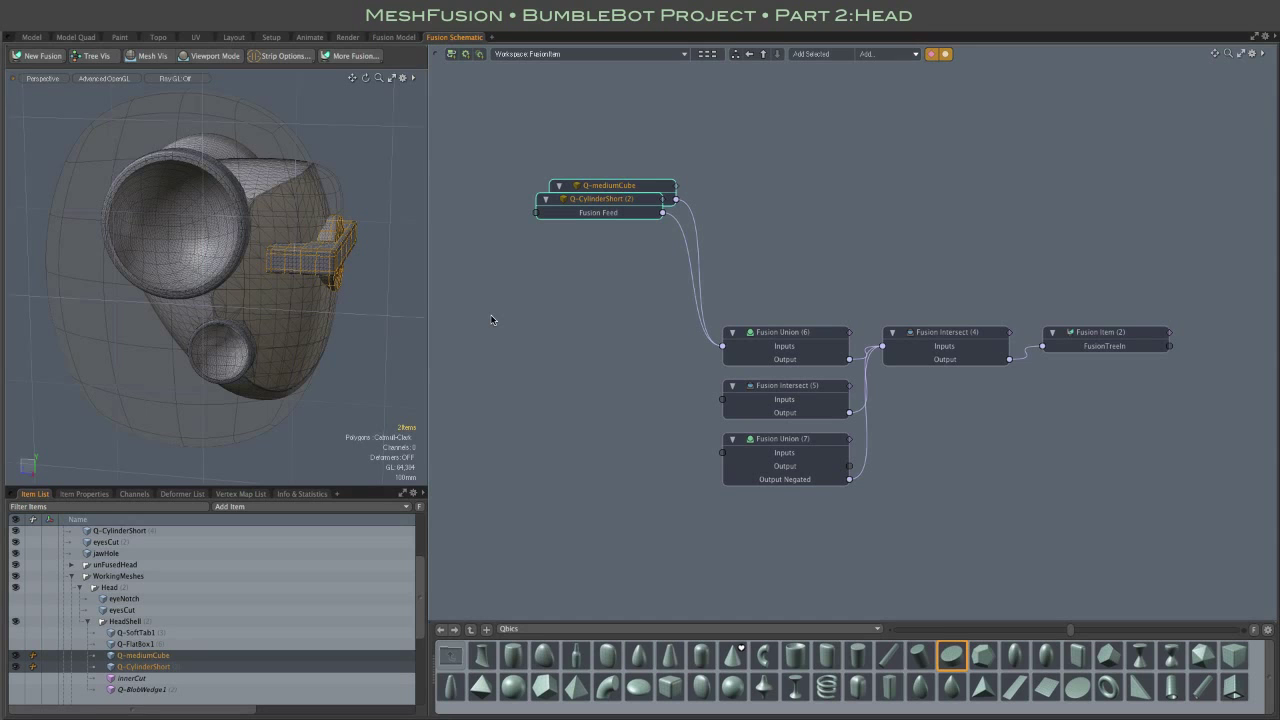
Add an instance of Q-SoftTab1 to the schematic and place its node beside Fusion Intersect (5)
left_click(259, 433)
left_click_drag(334, 405, 318, 428, "alt")
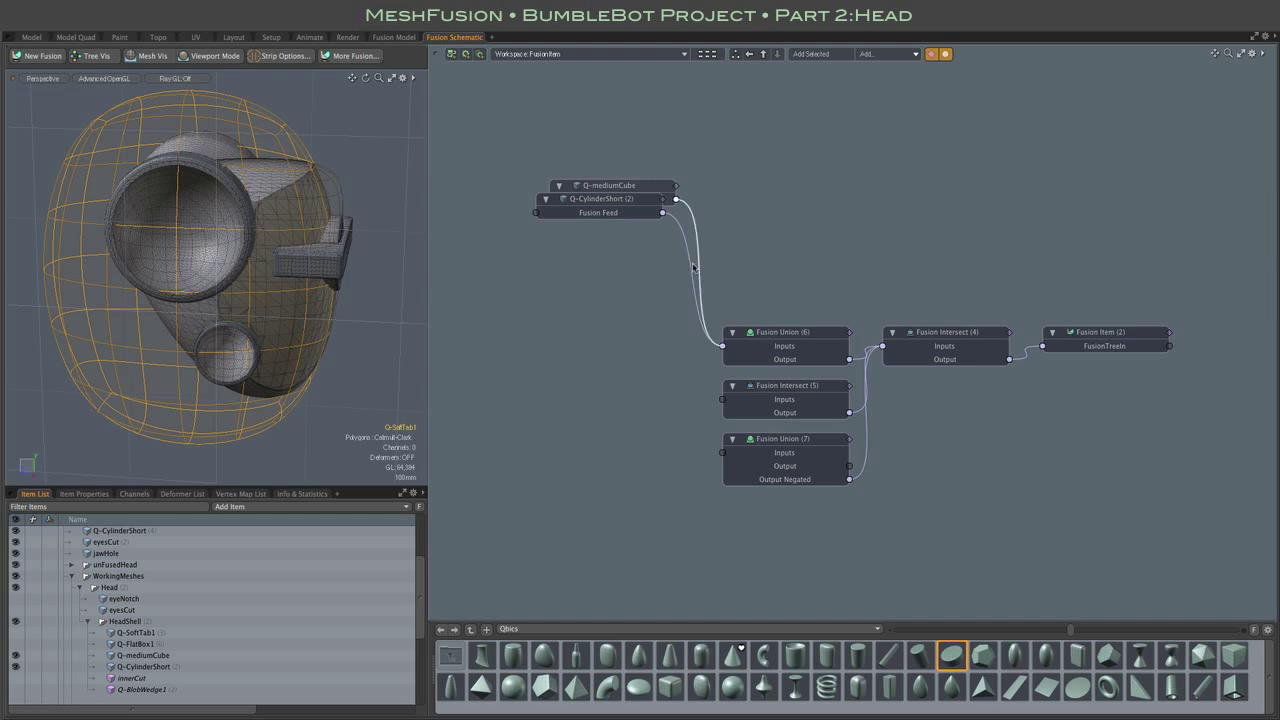
key("ctrl+space")
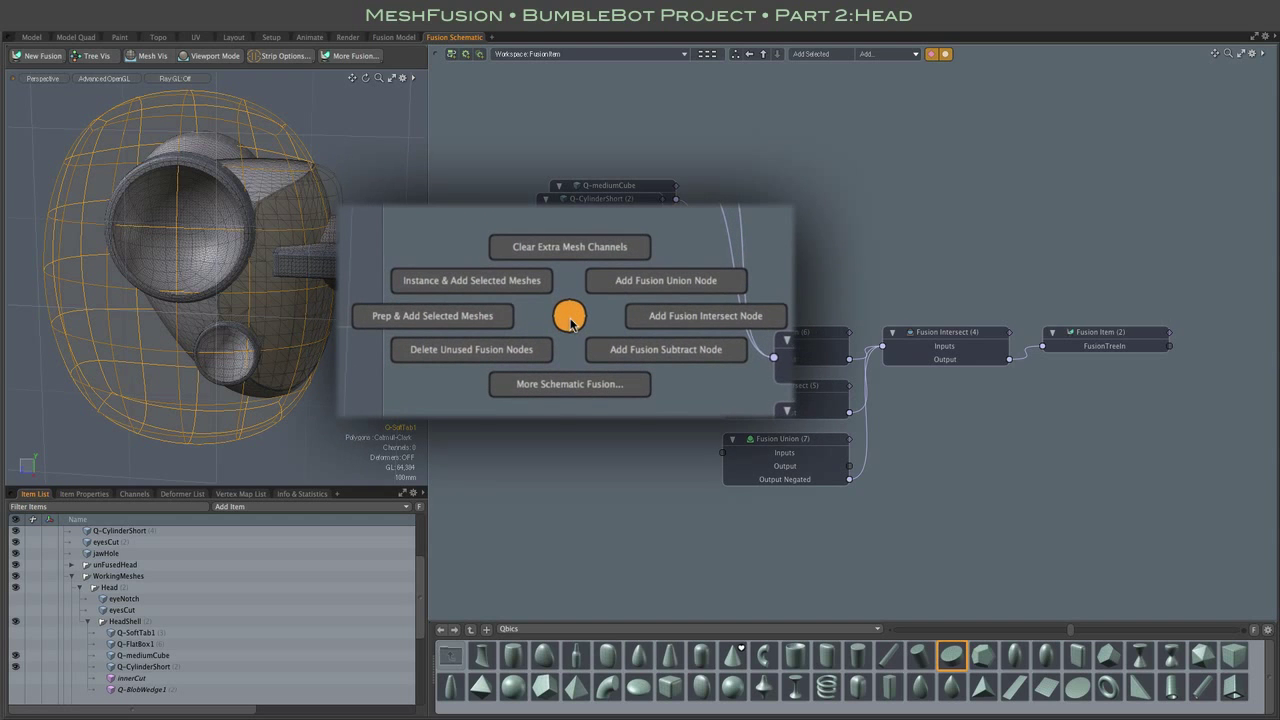
left_click(527, 283)
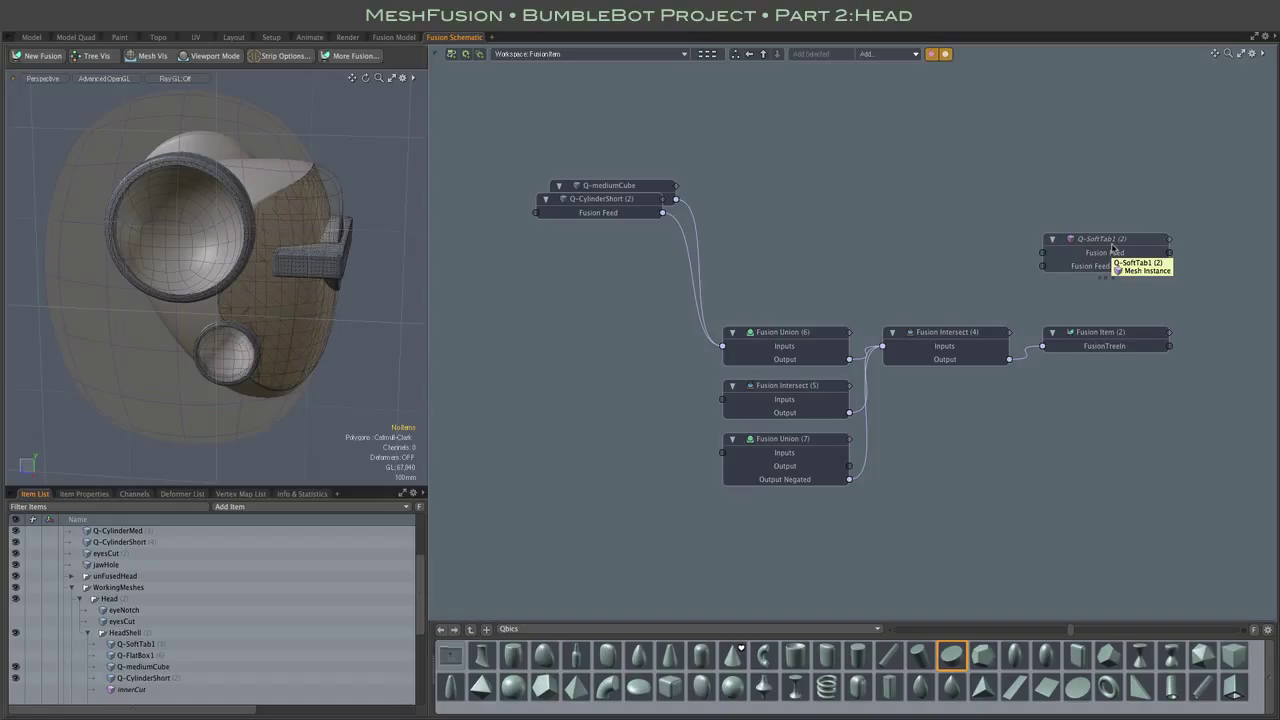
left_click_drag(1112, 247, 605, 382)
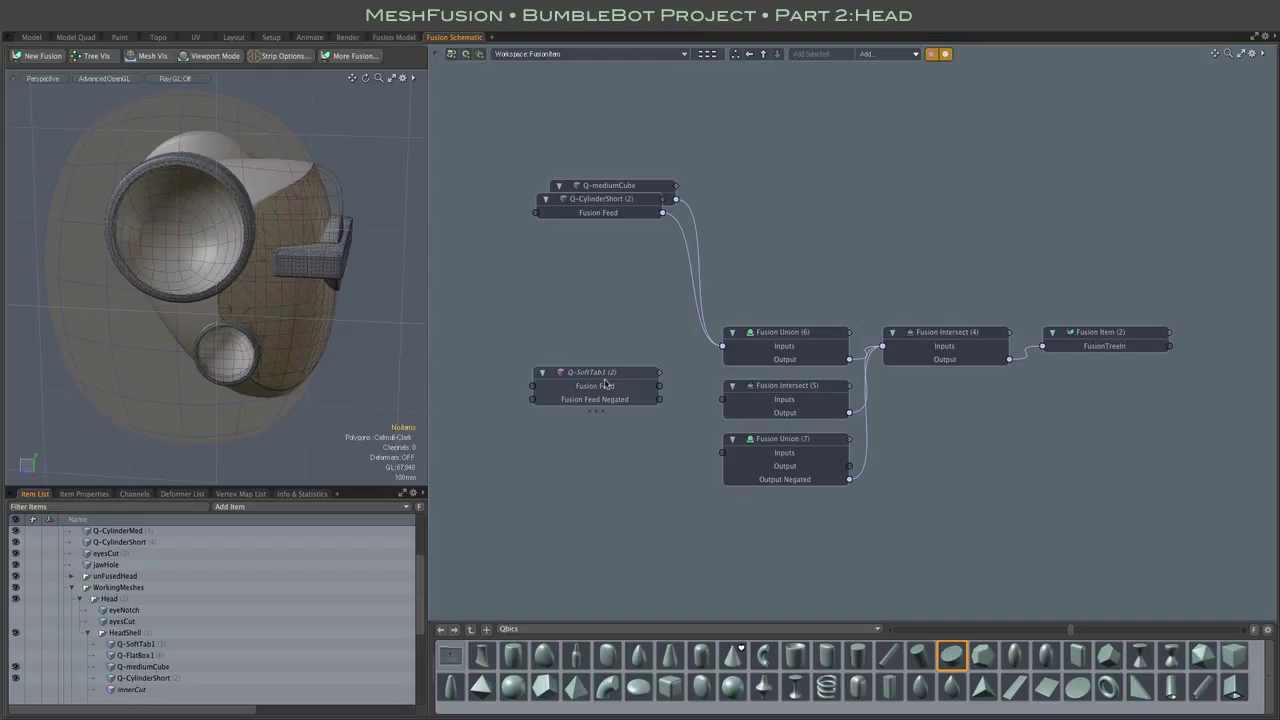
Connect the Fusion Feed Negated output of Q-SoftTab1 (2) to the inputs of Fusion Intersect (5) and inspect the trim against the head
left_click_drag(604, 383, 607, 386)
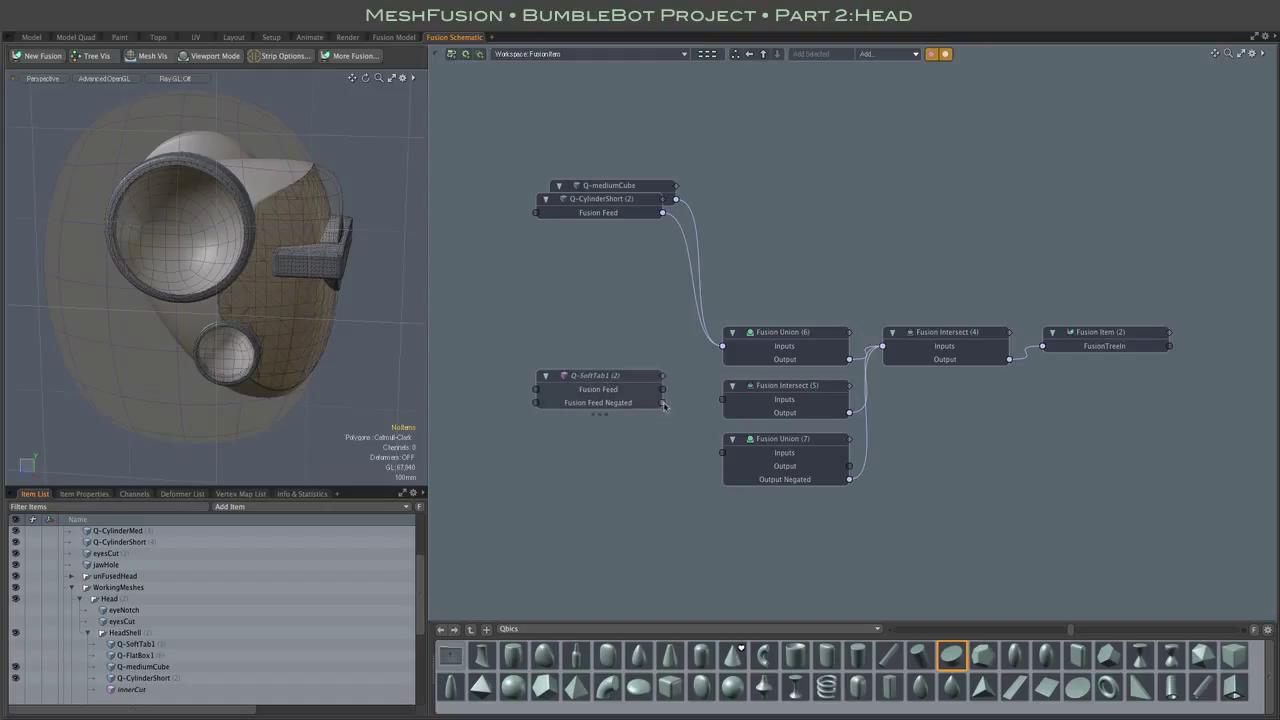
left_click_drag(663, 403, 790, 400)
scroll(330, 245, "up", 2)
scroll(330, 245, "up", 3)
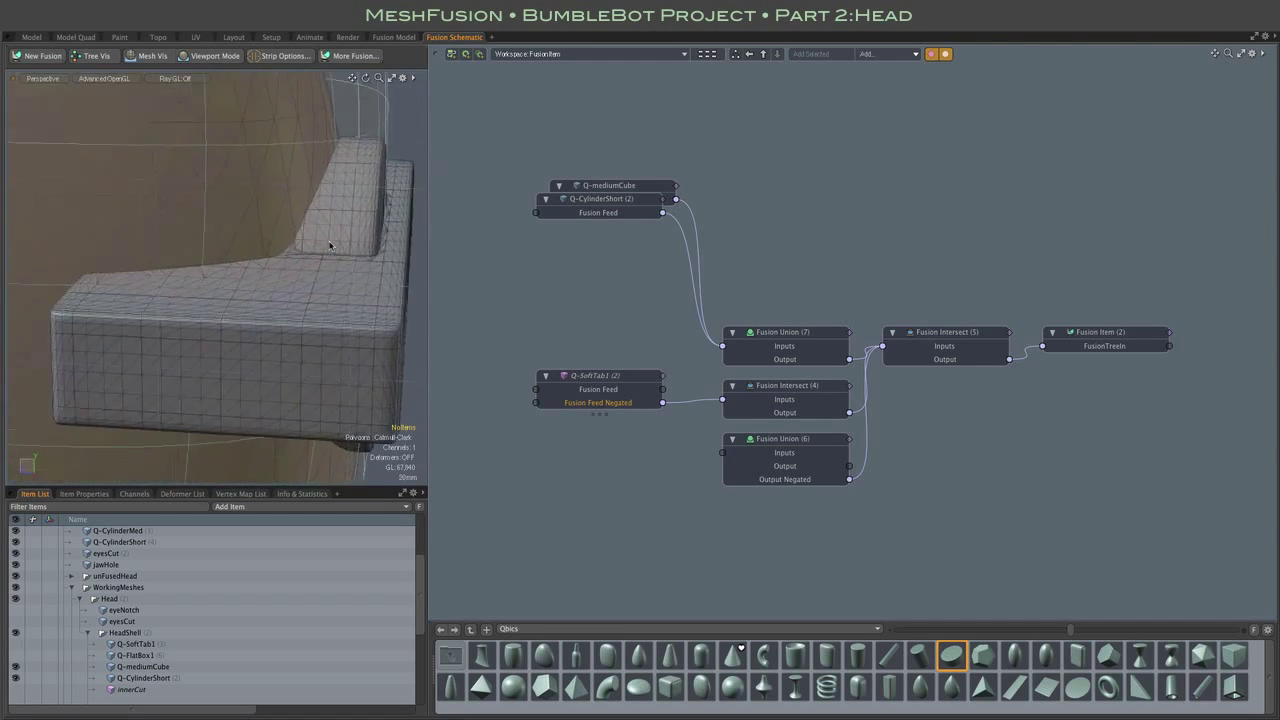
scroll(330, 245, "down", 3)
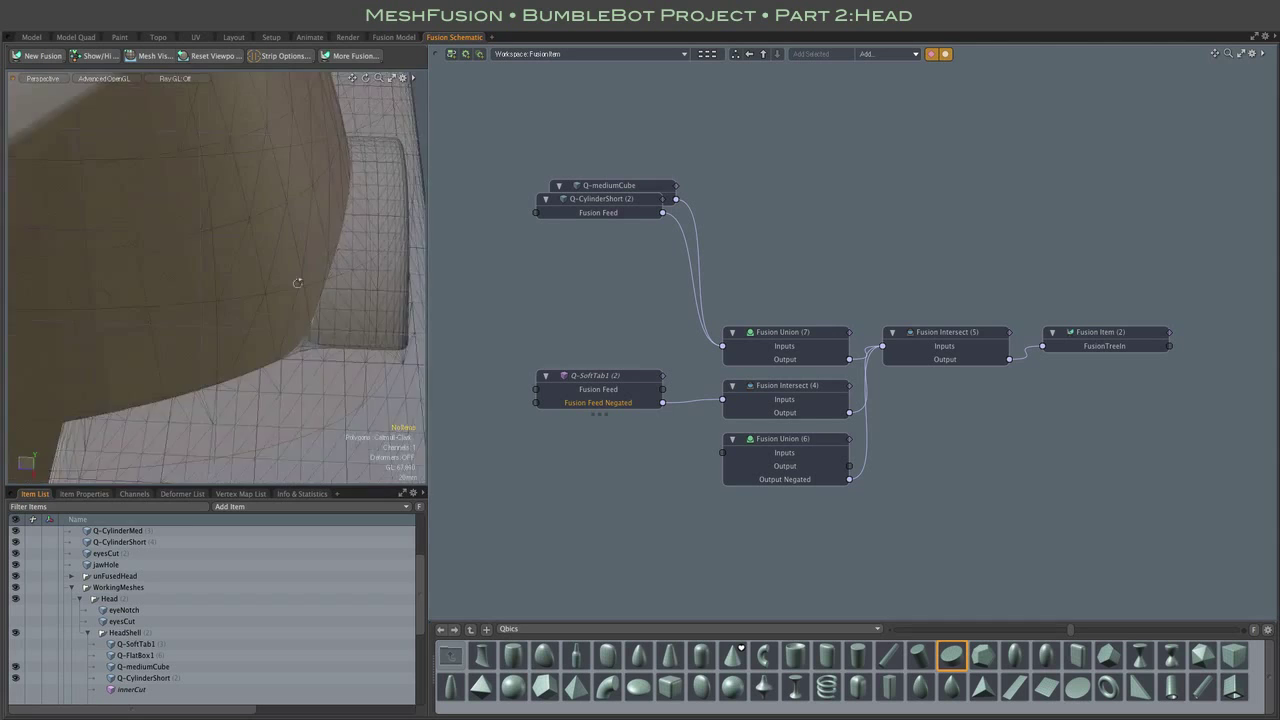
scroll(293, 309, "down", 3)
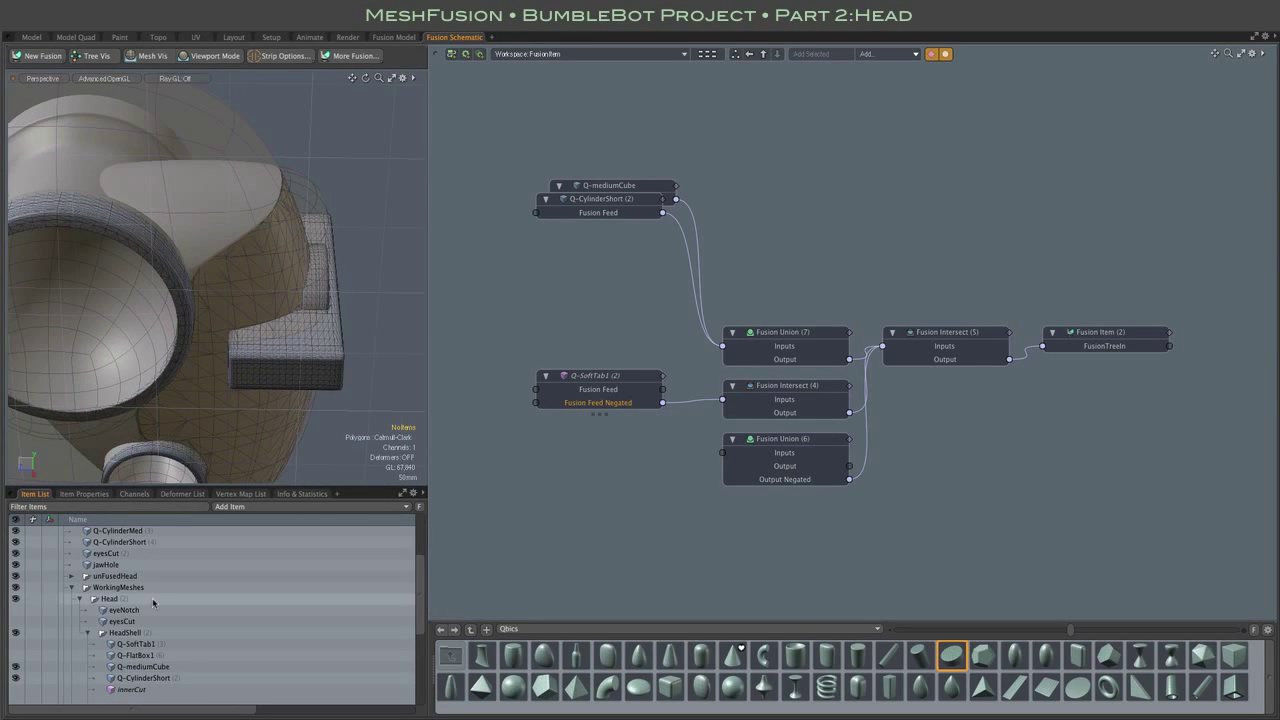
Hide the Head fusion item and view the trimmed back shell detail on its own
scroll(153, 602, "down", 4)
left_click(15, 666)
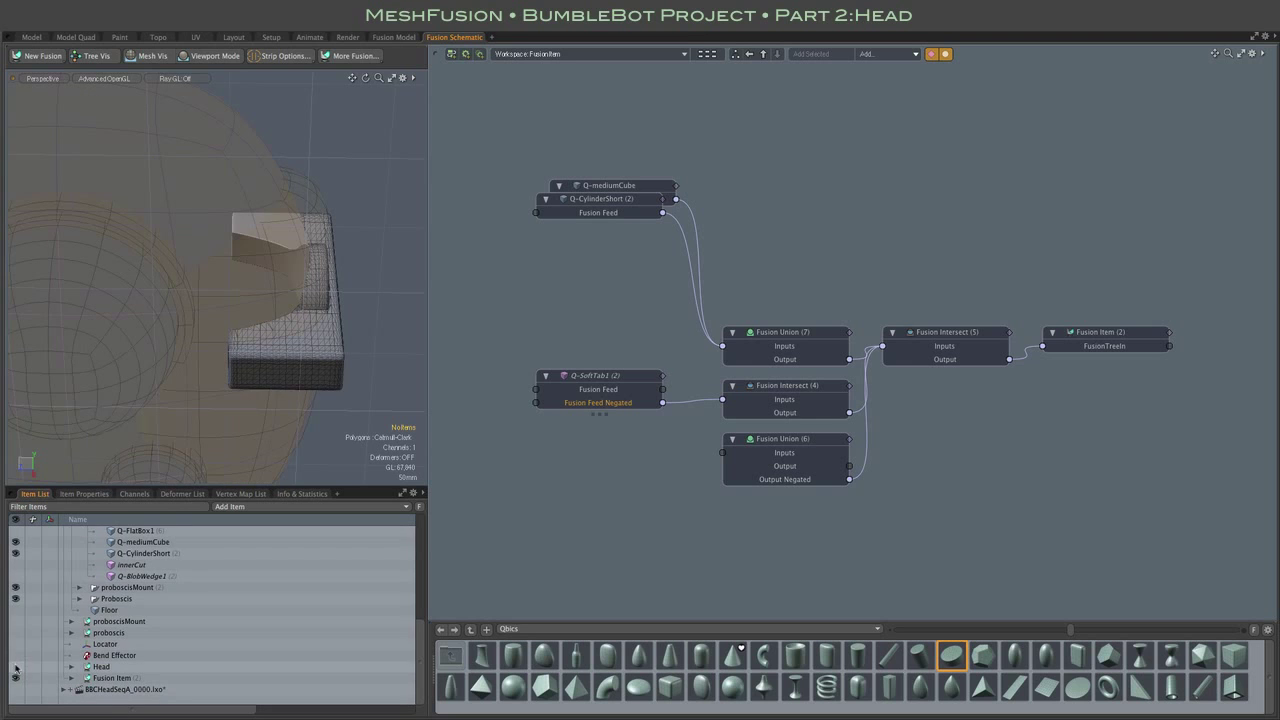
left_click_drag(310, 455, 390, 271, "alt")
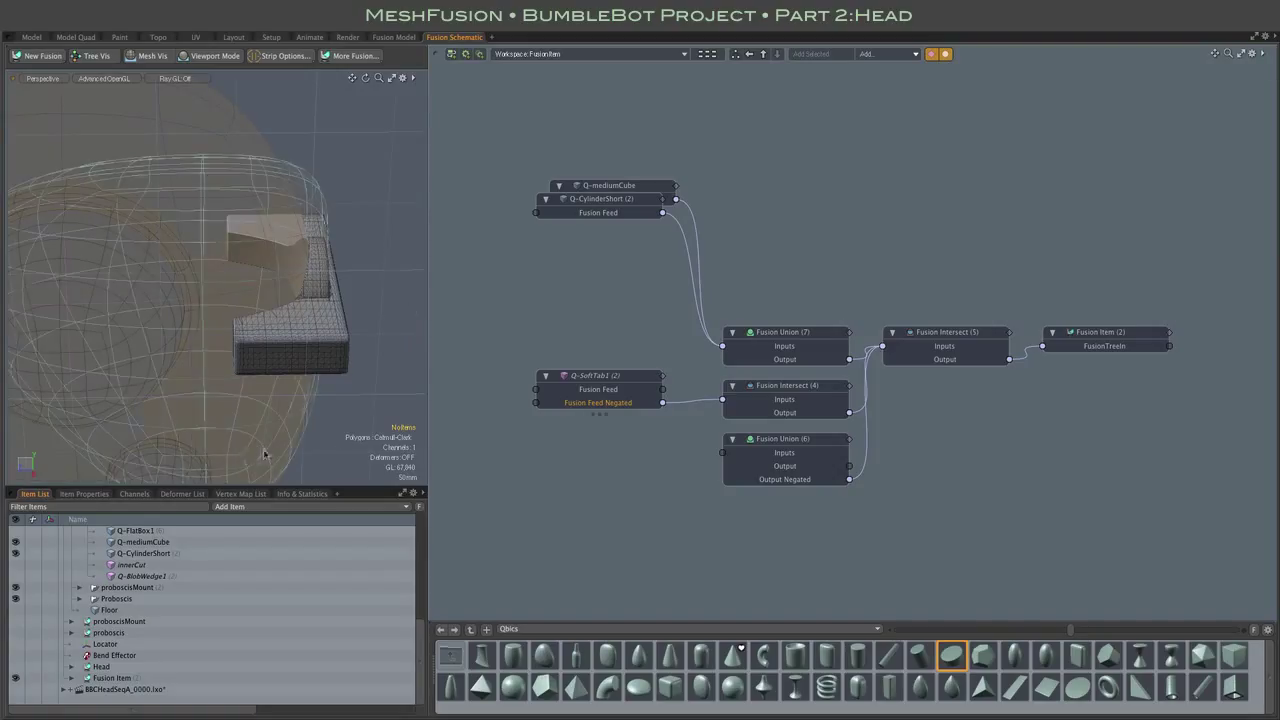
Scale the Q-SoftTab1 (2) instance to 101% in X, Y and Z
left_click(618, 377)
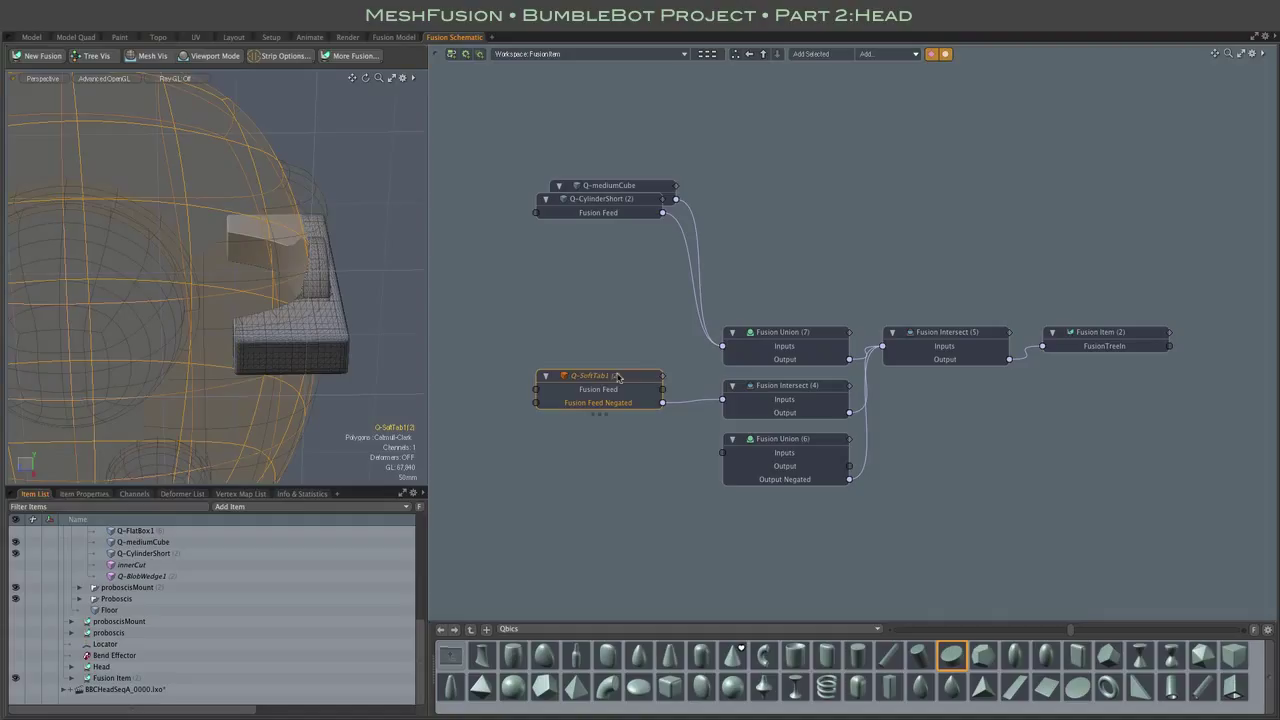
left_click(96, 494)
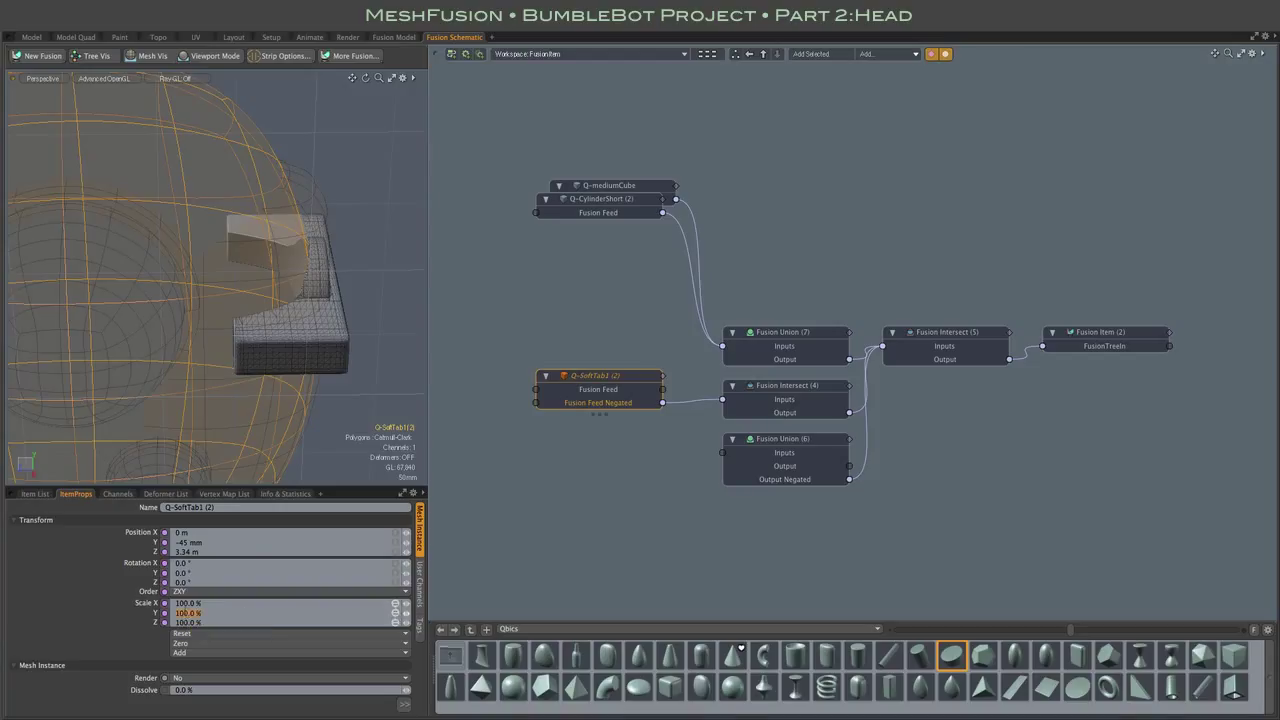
key("Return")
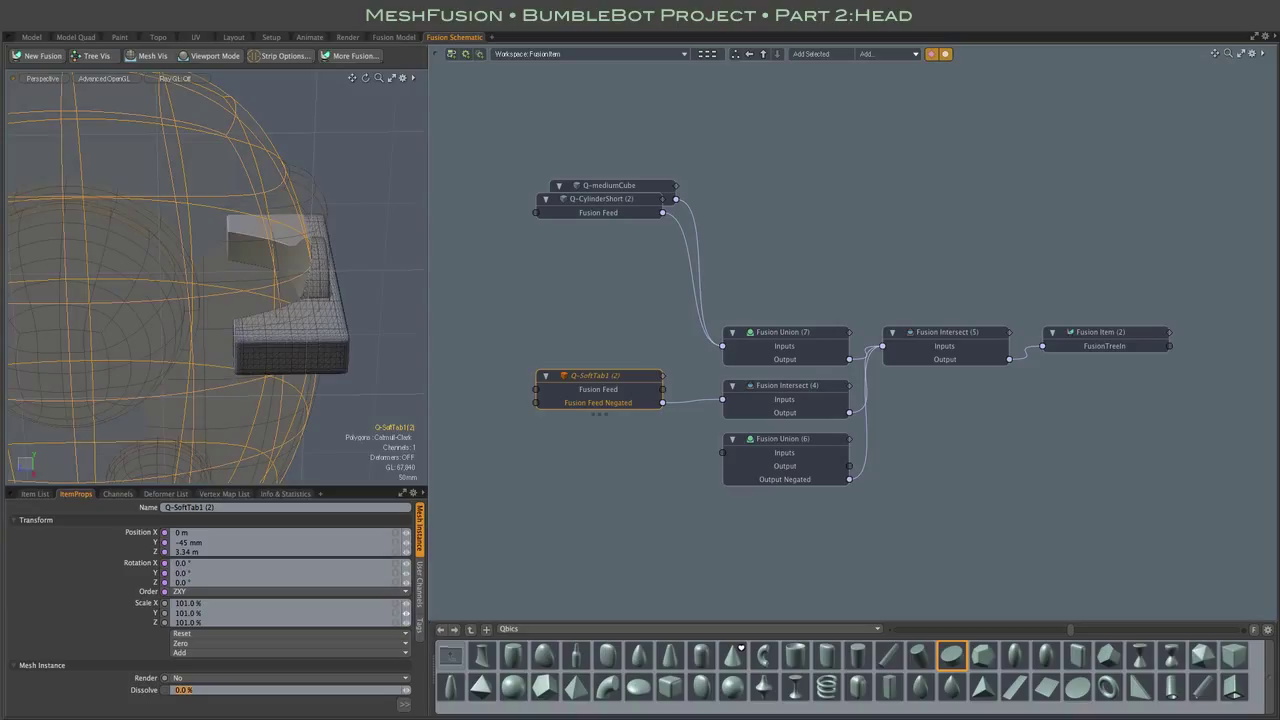
Make the Head fusion item visible again and inspect the gap between the head surface and the back shell detail
left_click(35, 493)
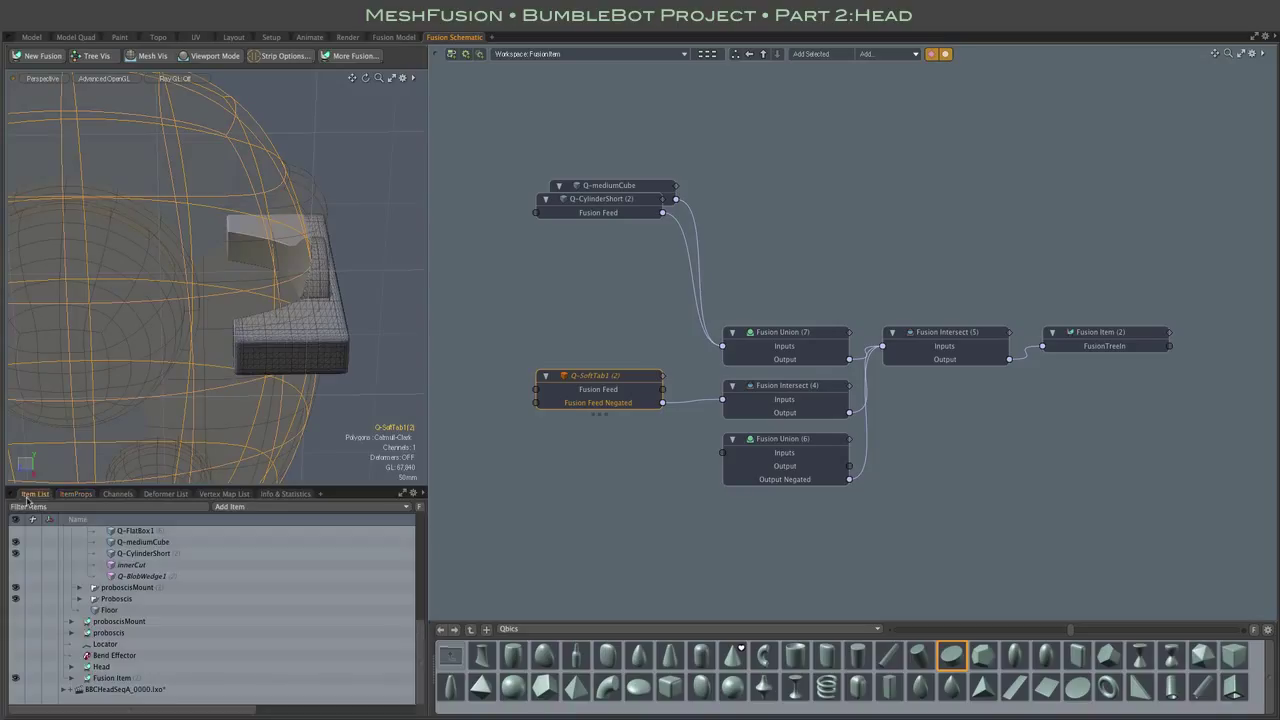
left_click(15, 666)
left_click_drag(212, 379, 308, 382, "alt")
scroll(308, 382, "up", 6)
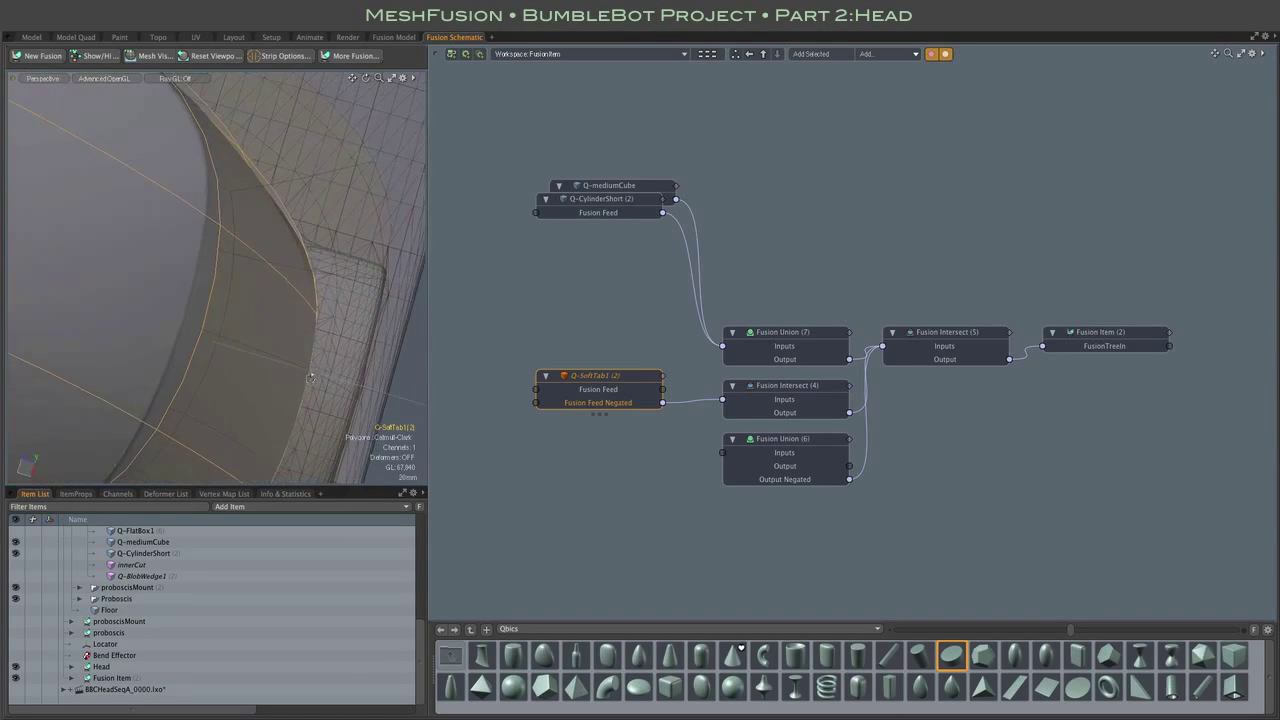
left_click_drag(344, 214, 138, 136, "alt")
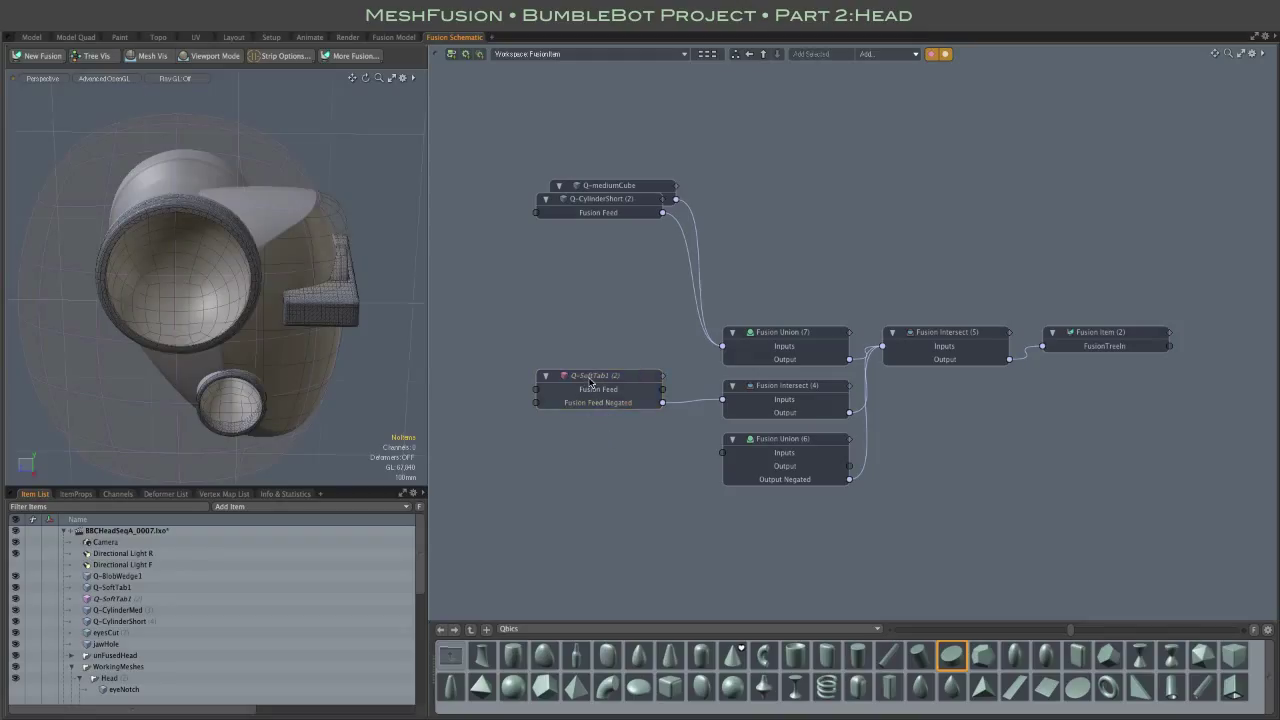
Duplicate the Q-SoftTab1 mesh as a regular copy and rename it "Q-SoftTab1 outerShell"
left_click(590, 381)
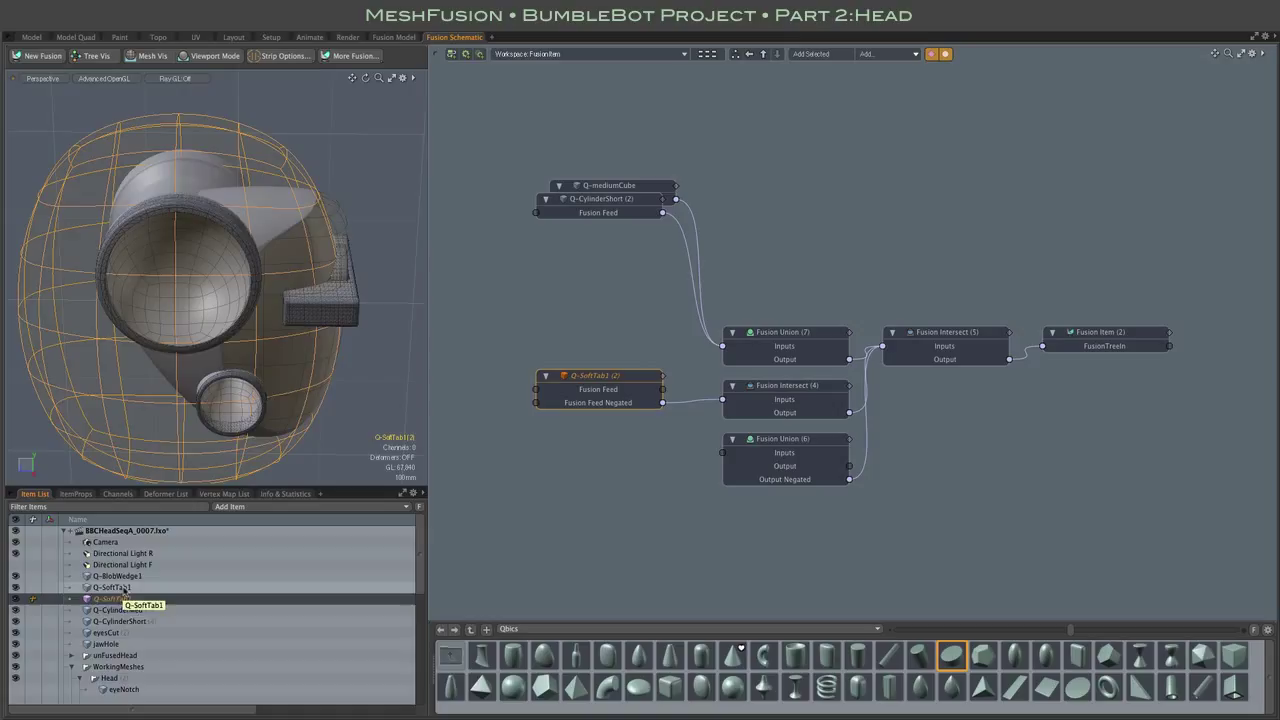
left_click(124, 588)
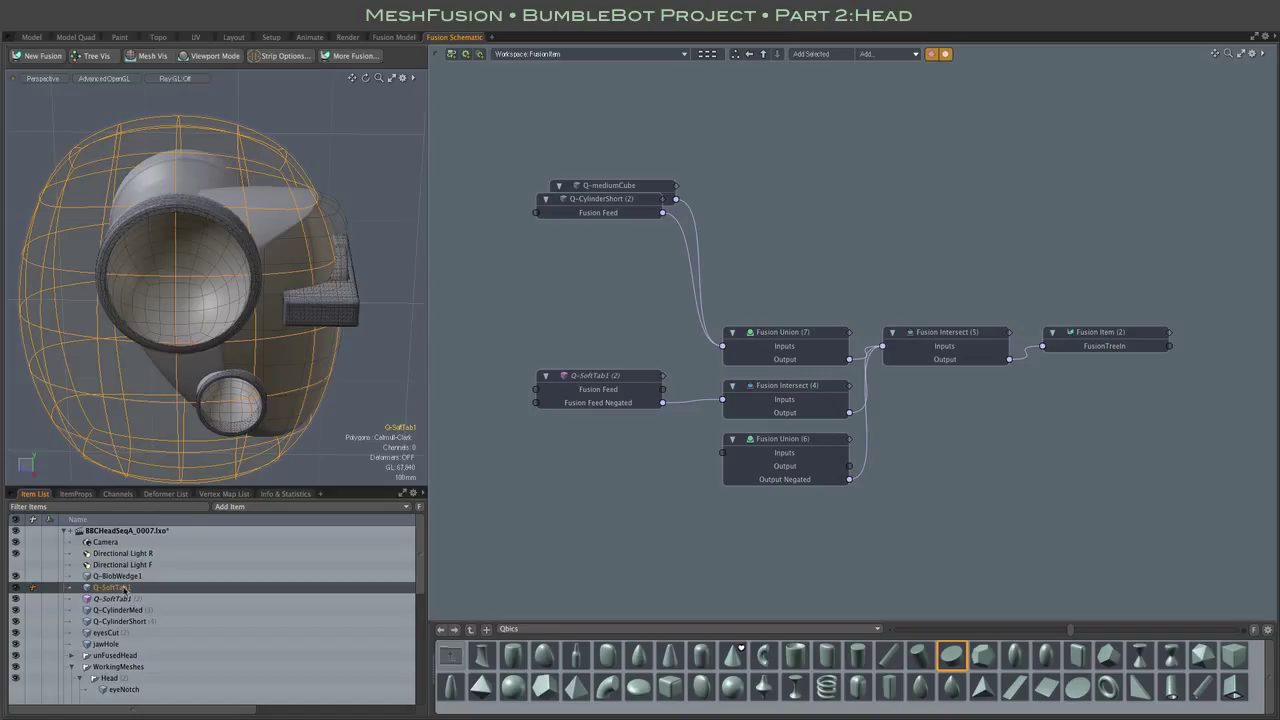
right_click(122, 587)
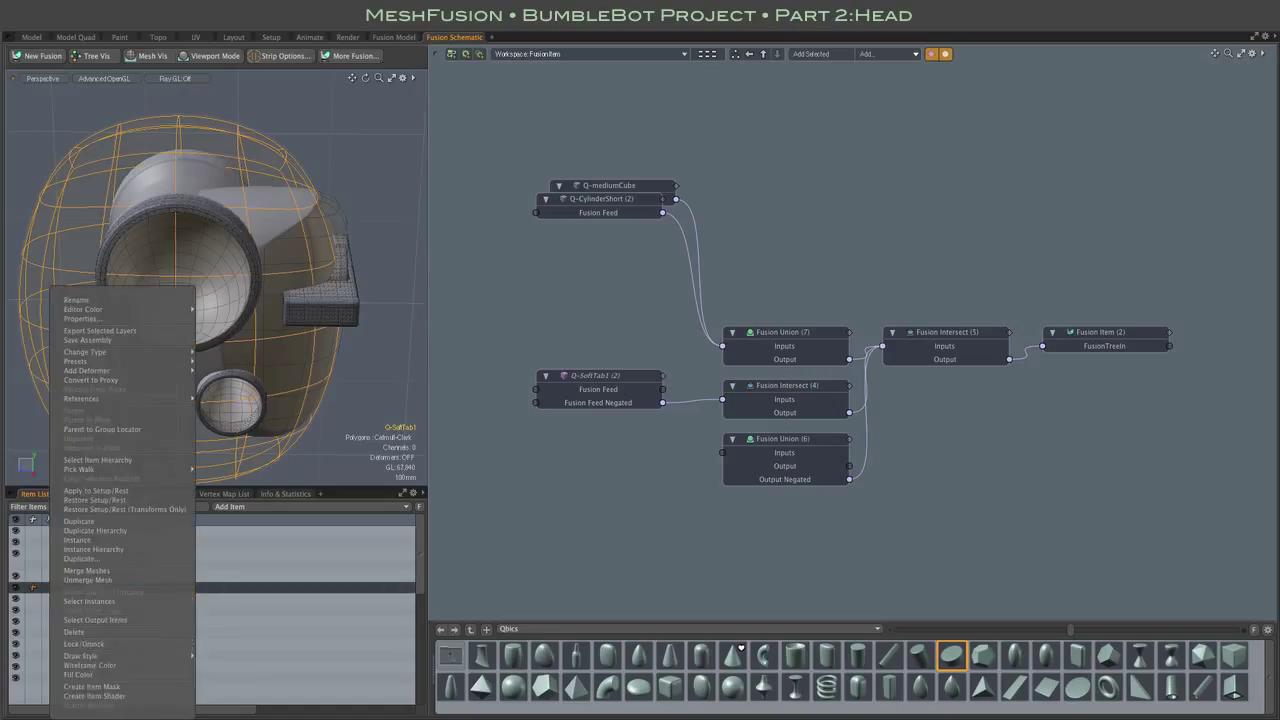
left_click(99, 561)
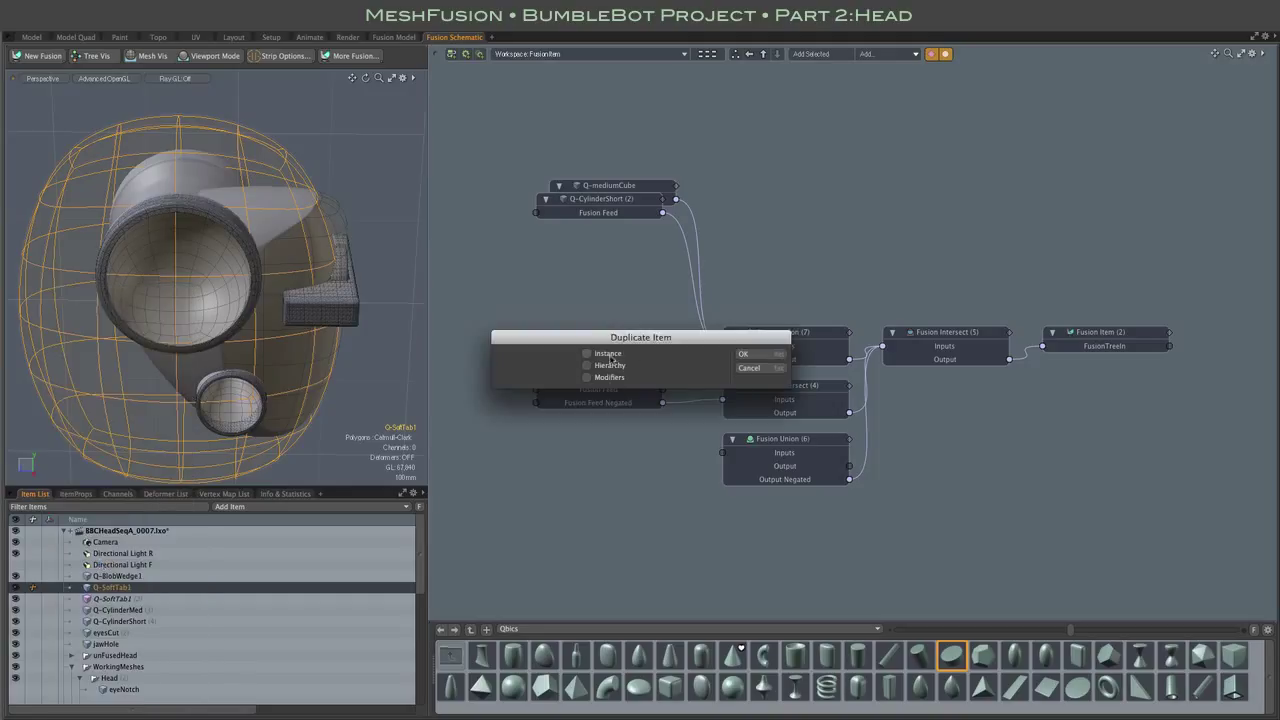
left_click(745, 355)
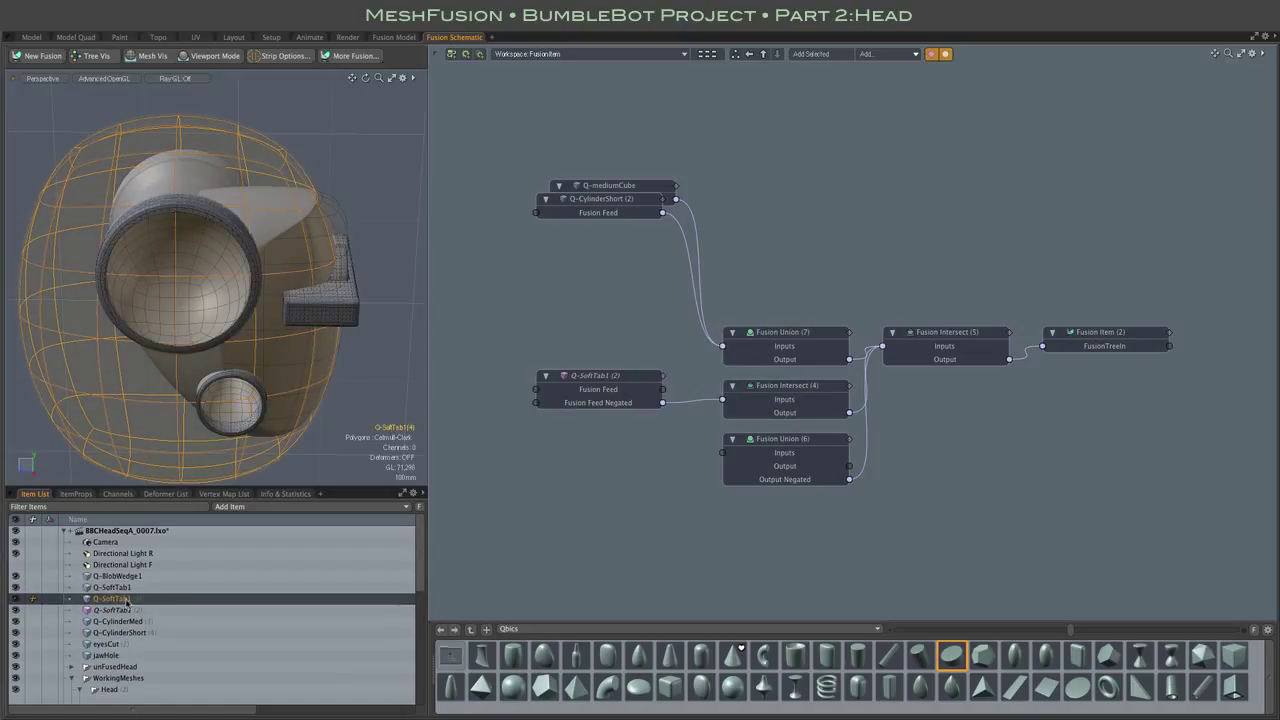
double_click(126, 599)
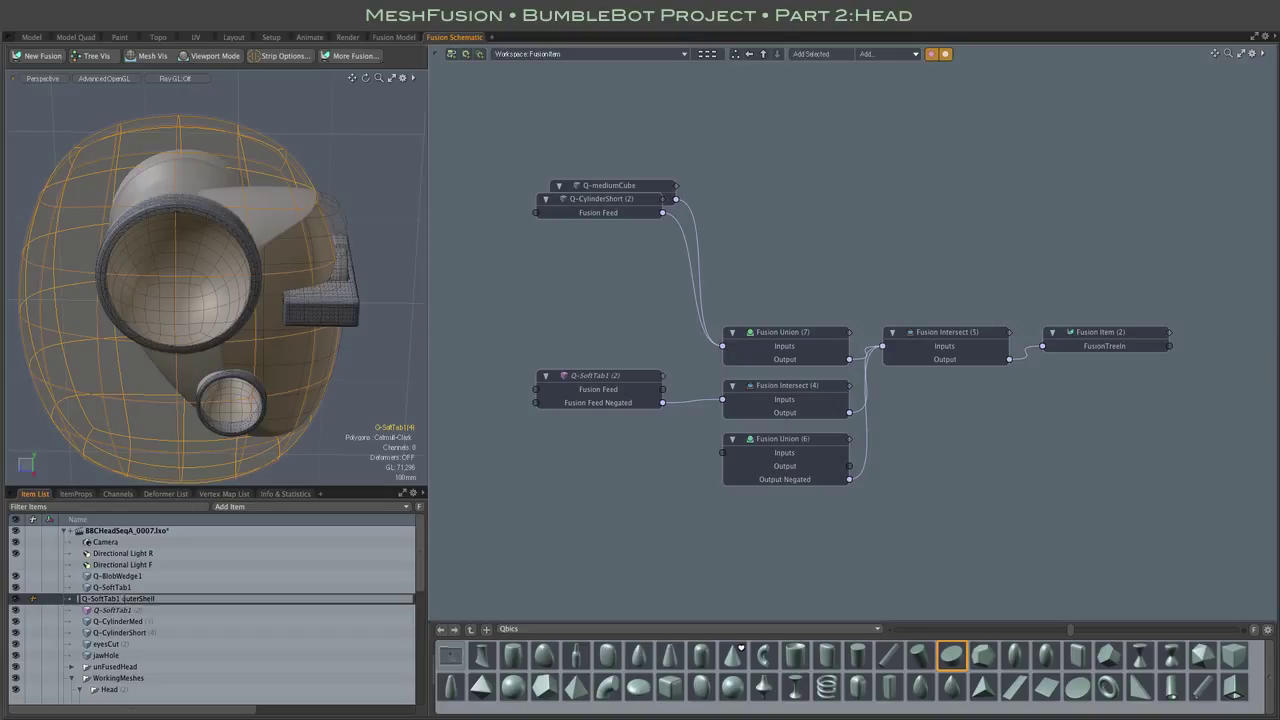
key("Return")
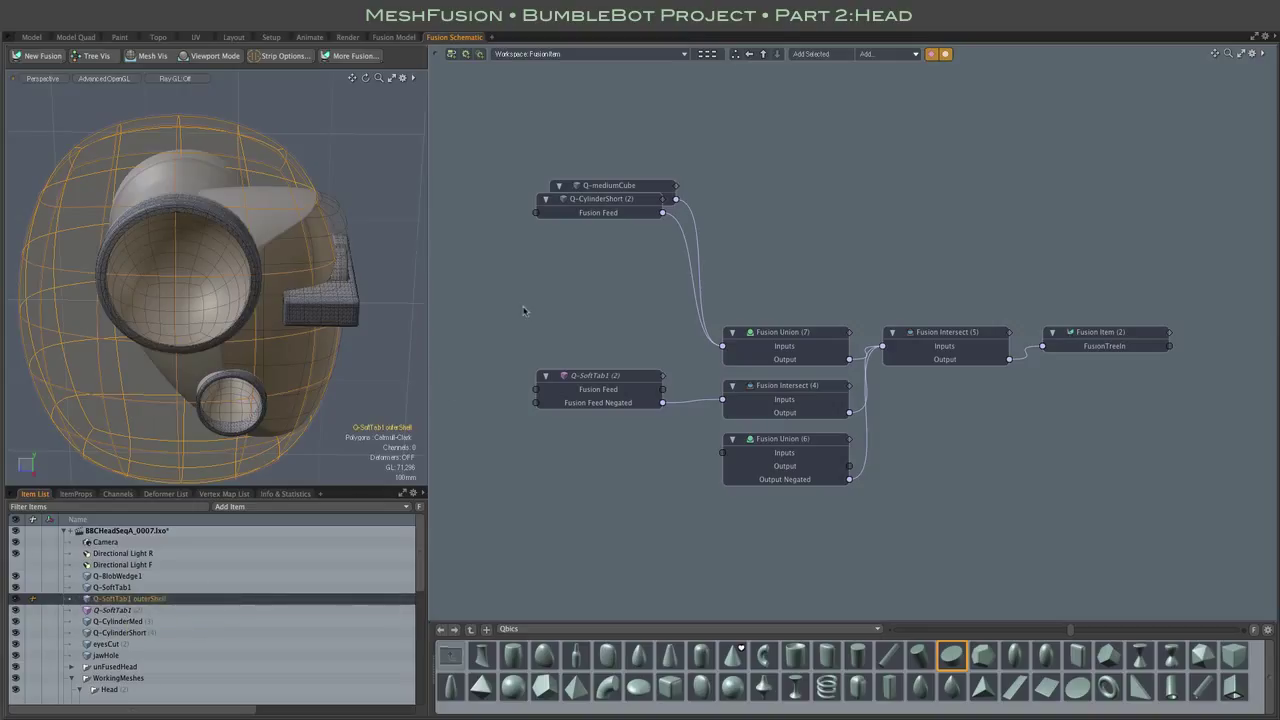
Prep and add Q-SoftTab1 outerShell to the schematic and place its node above the Q-SoftTab1 (2) node
key("shift+x")
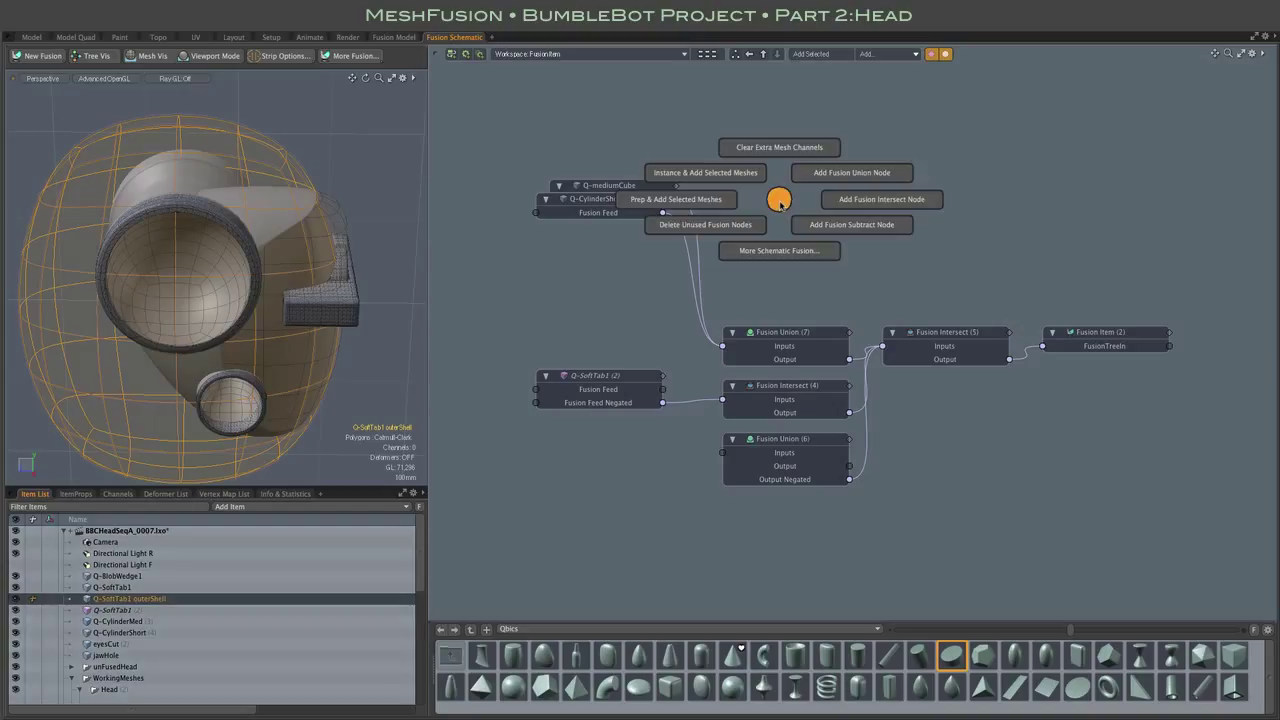
left_click(712, 205)
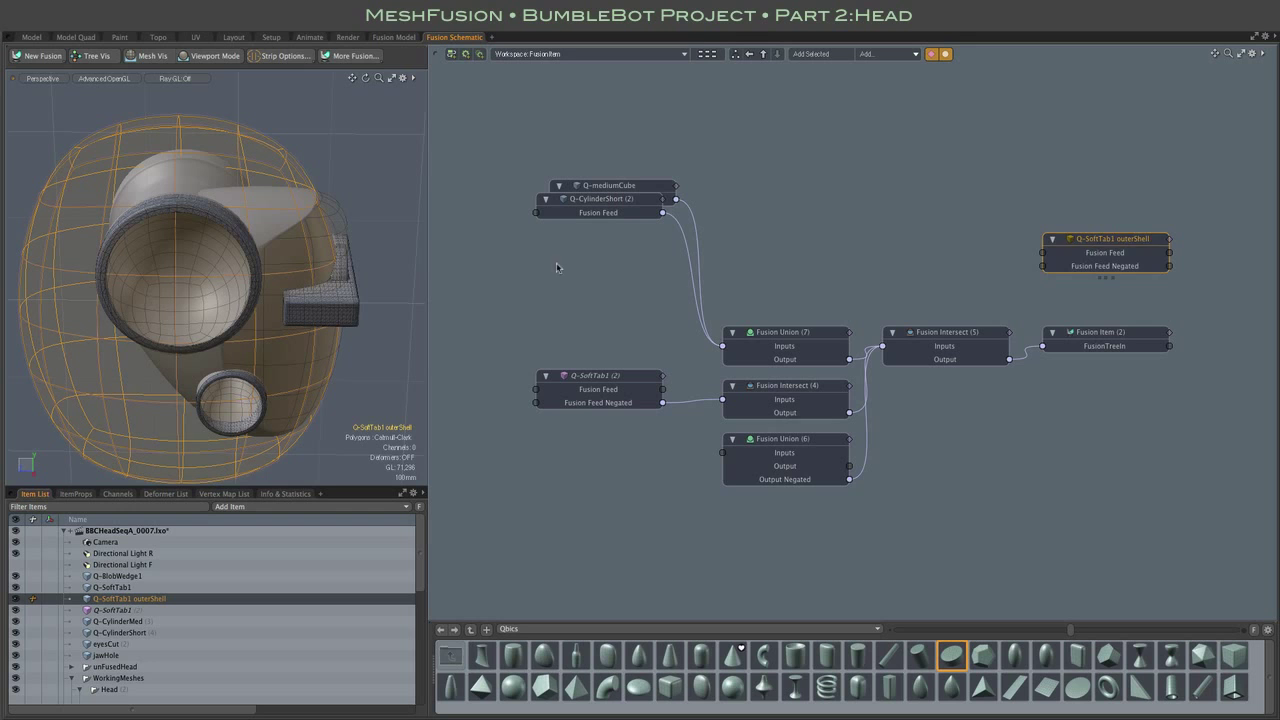
left_click_drag(1117, 242, 604, 299)
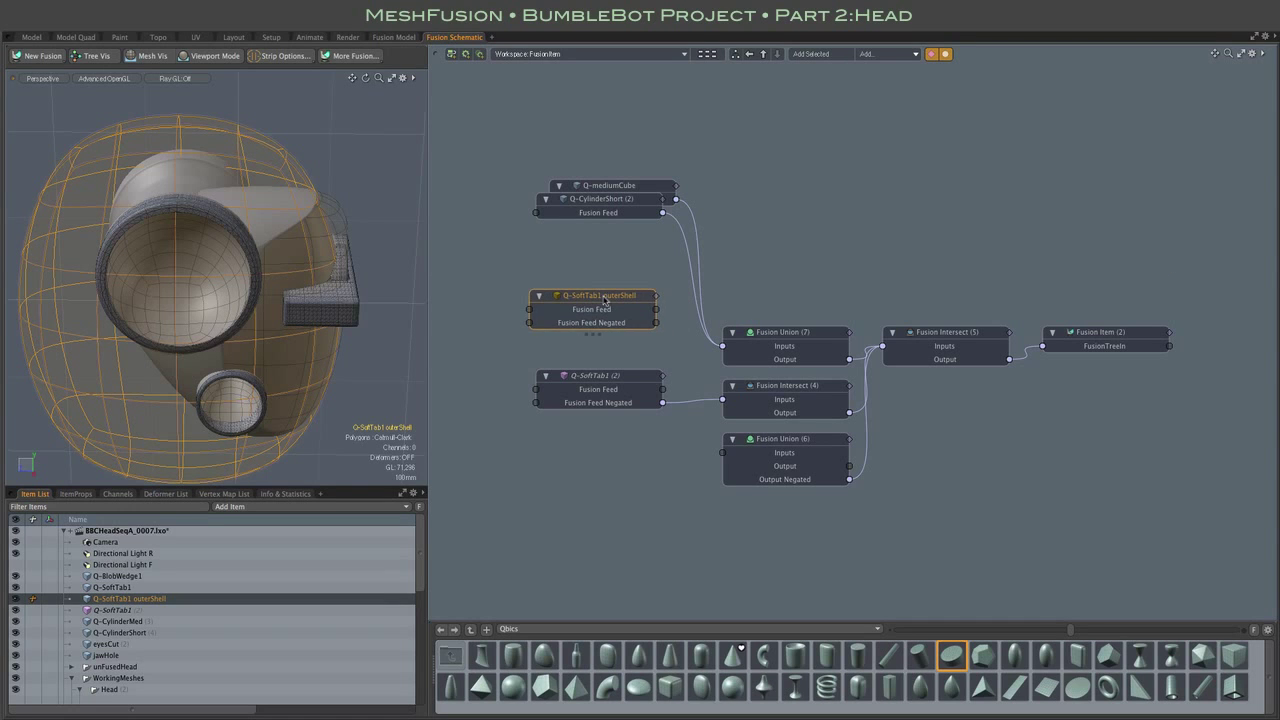
Push the Q-SoftTab1 outerShell mesh outward by 15 mm in the Fusion Model layout
left_click(393, 37)
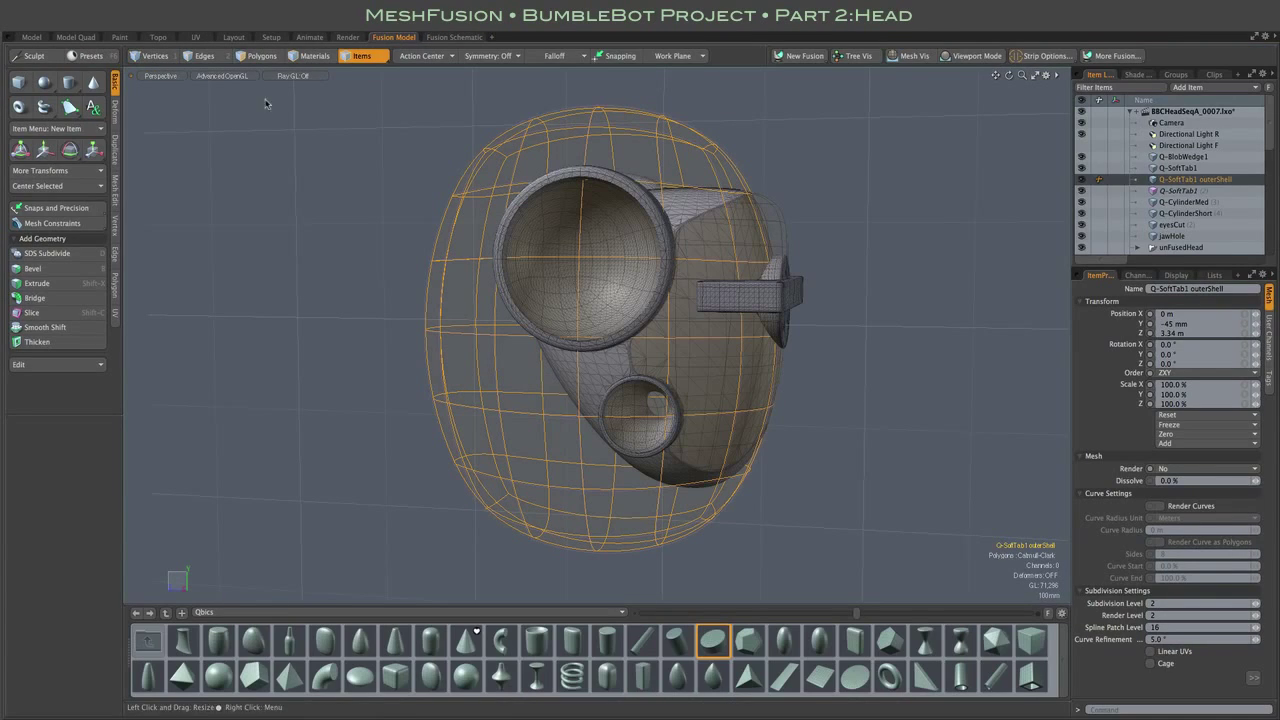
left_click(115, 113)
left_click(40, 270)
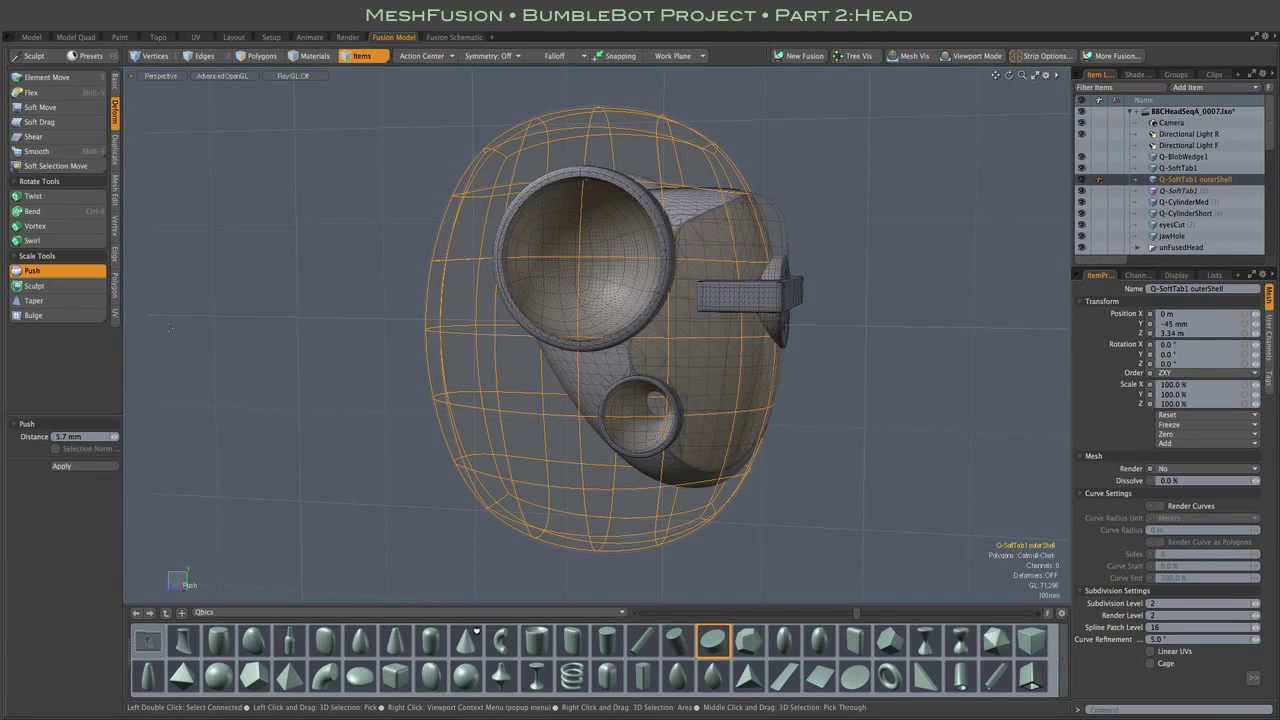
left_click_drag(205, 333, 245, 333)
left_click_drag(670, 300, 636, 300)
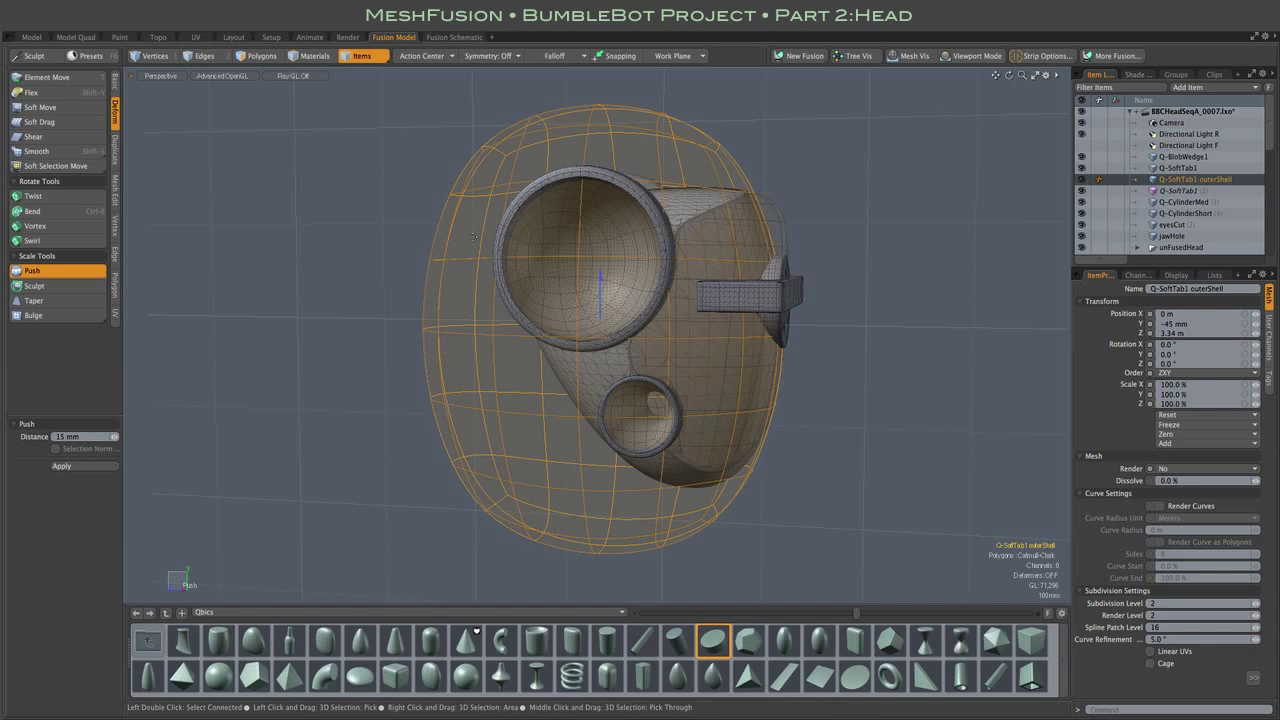
Increase the outerShell's Push distance to 18.4 mm while checking its clearance at the back shell detail
scroll(755, 239, "up", 8)
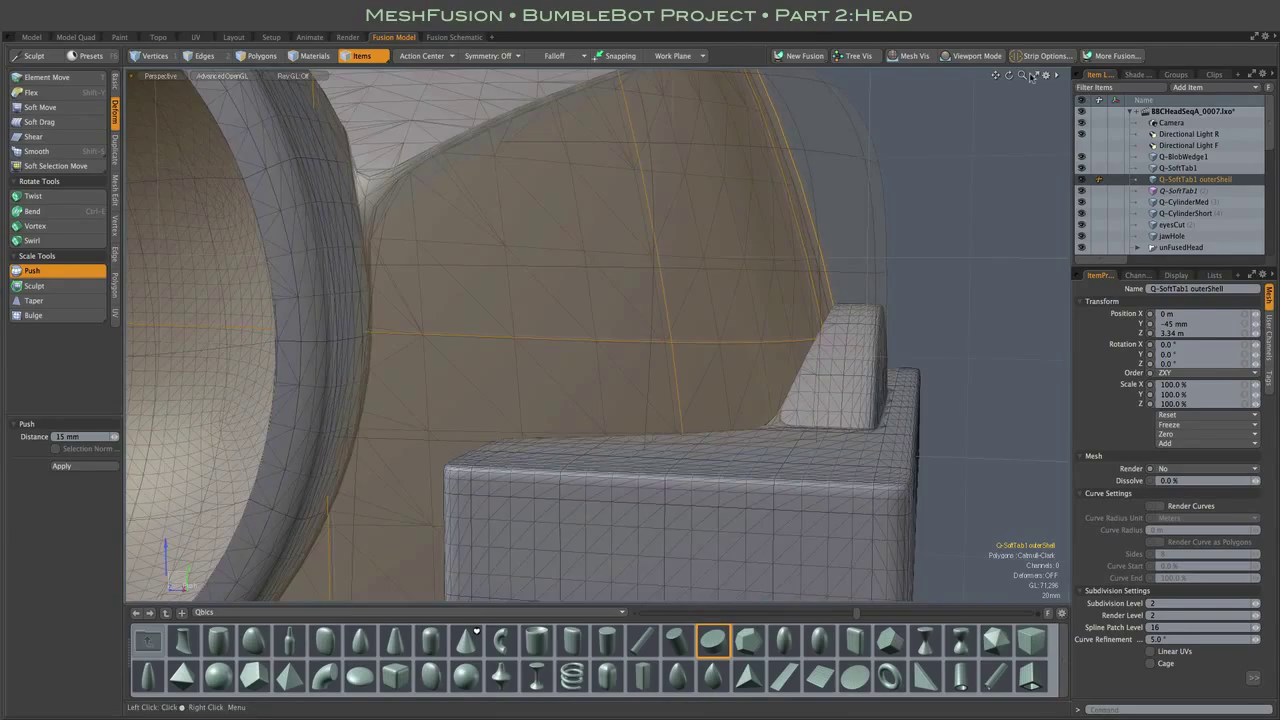
left_click_drag(1008, 75, 980, 92)
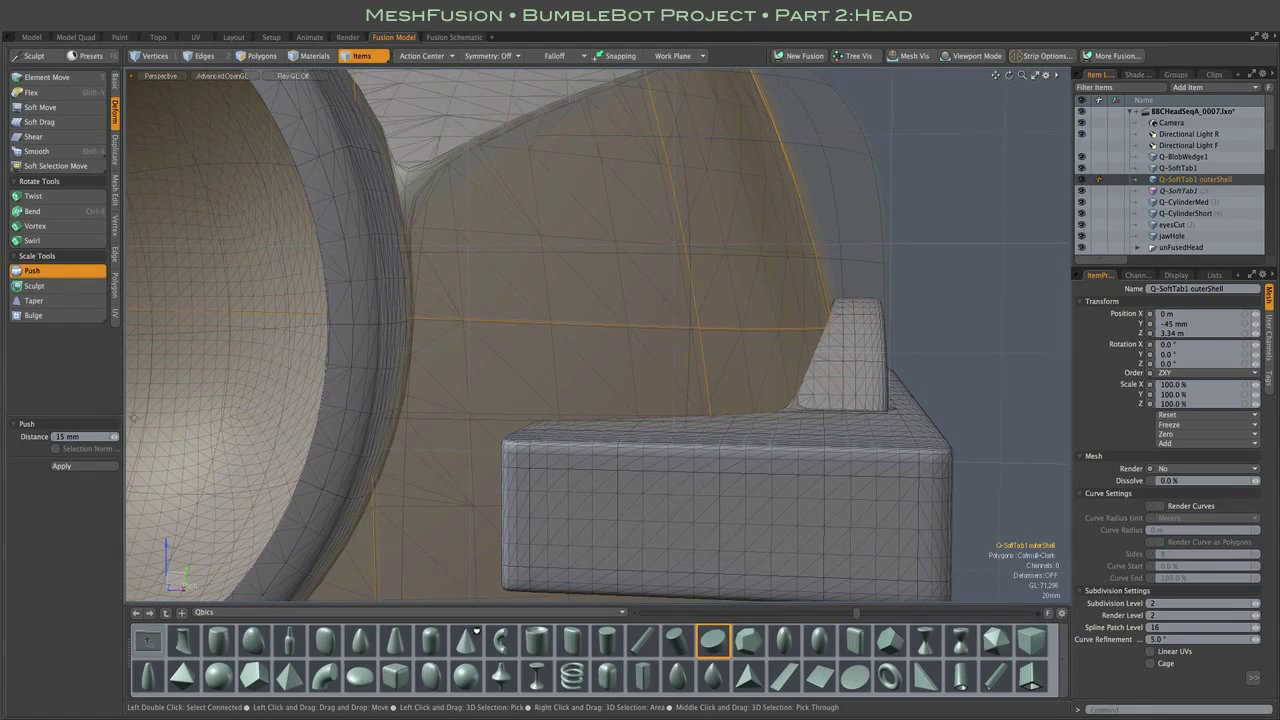
mouse_move(114, 437)
left_mouse_down()
mouse_move(80, 437)
mouse_move(100, 437)
left_mouse_up()
left_click_drag(985, 150, 1025, 150)
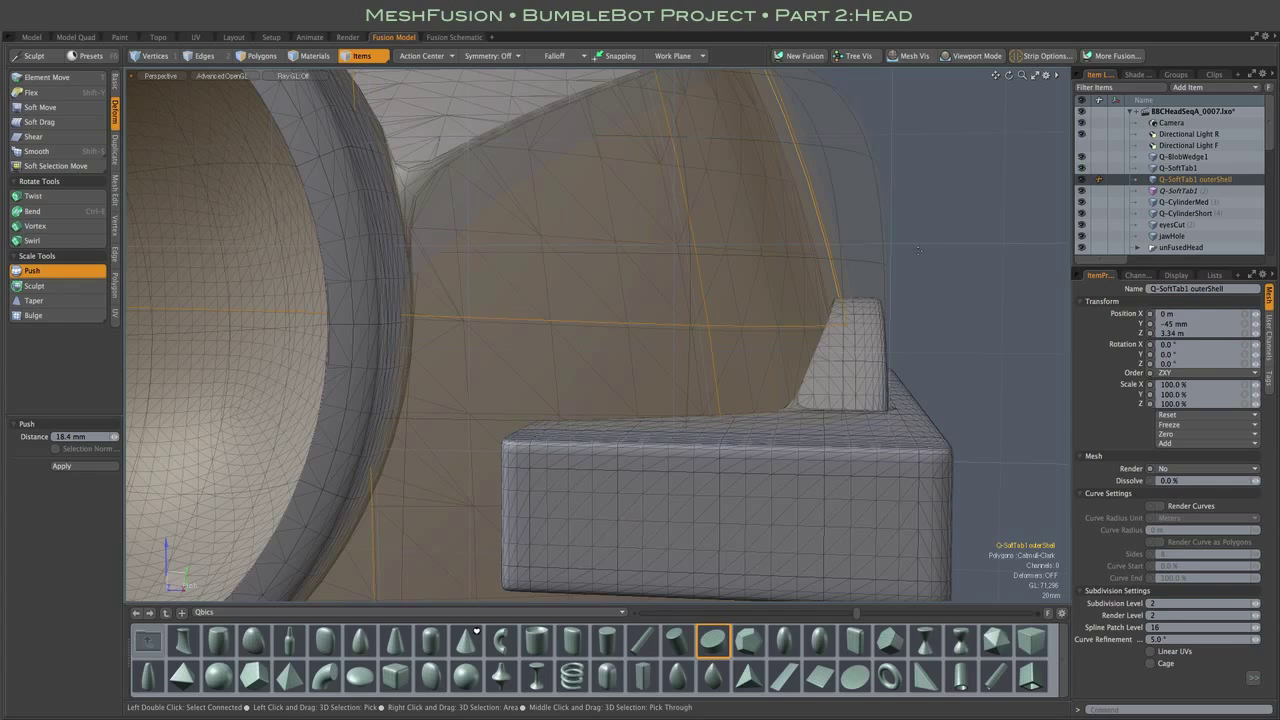
left_click_drag(918, 249, 990, 252, "alt")
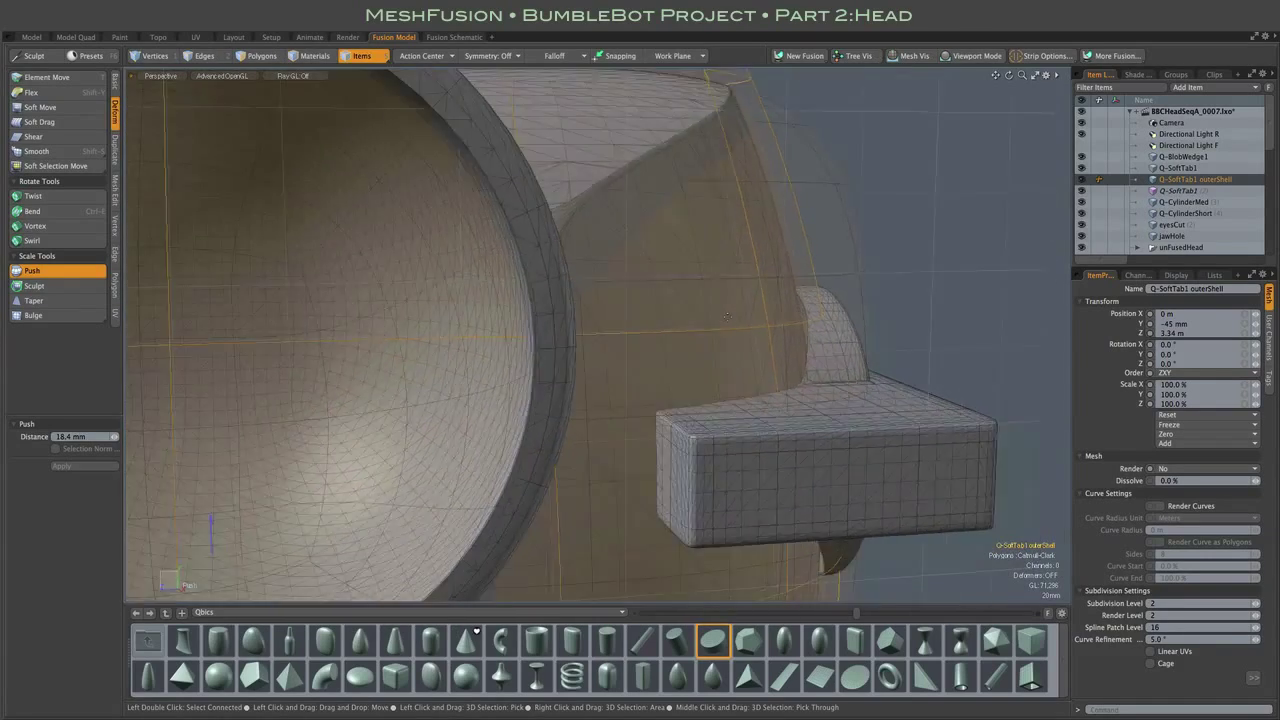
scroll(727, 316, "down", 5)
scroll(726, 316, "down", 2)
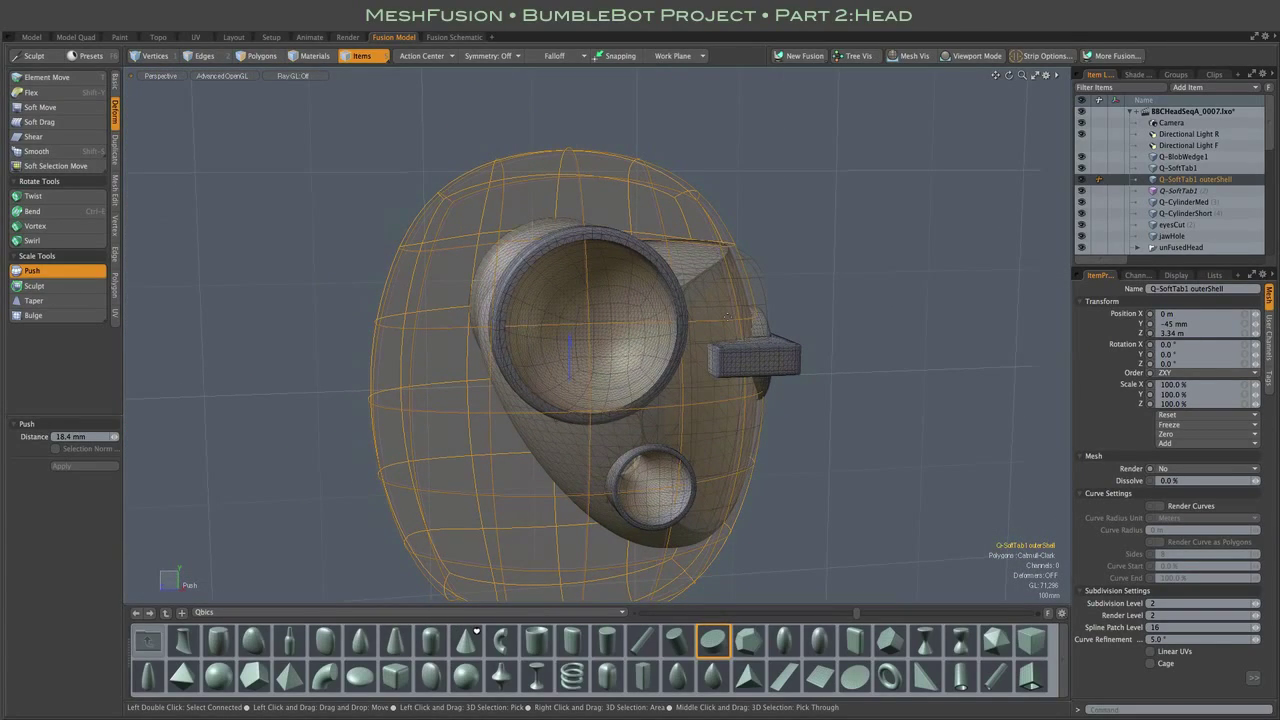
Connect the Fusion Feed output of Q-SoftTab1 outerShell to the inputs of Fusion Intersect (4) and inspect the trimmed shell detail
left_click(454, 38)
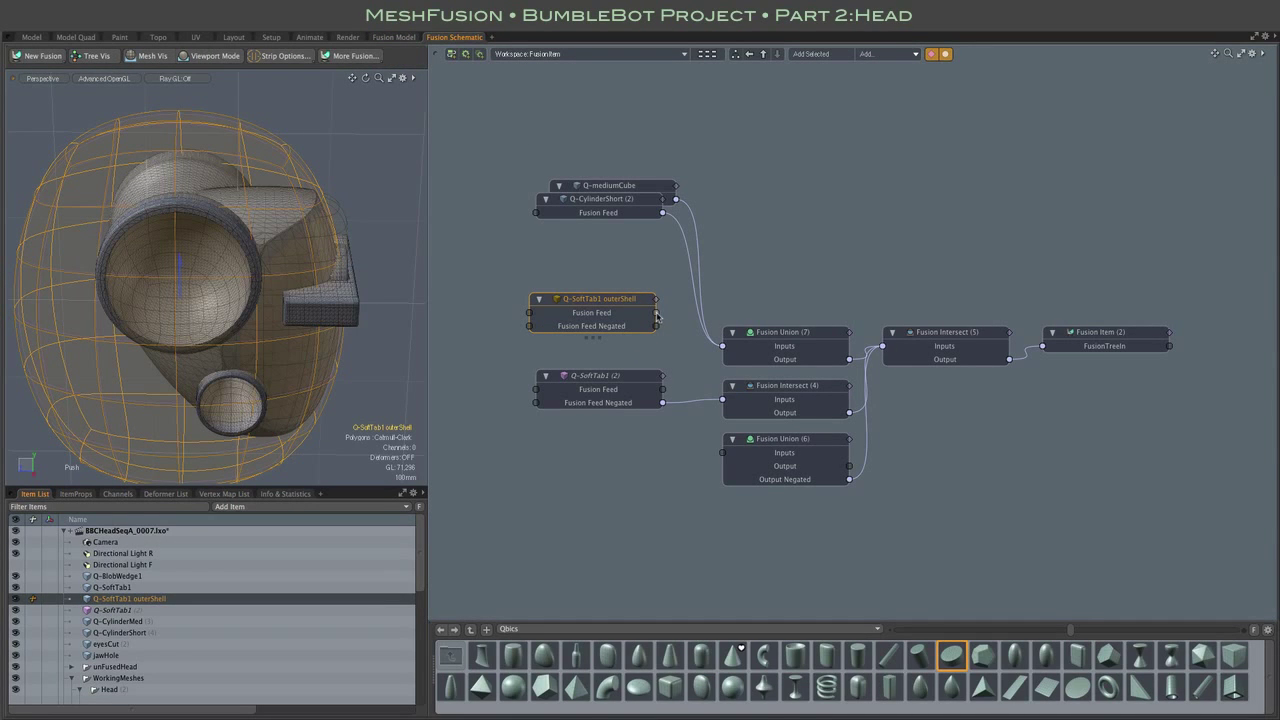
left_click_drag(657, 313, 786, 405)
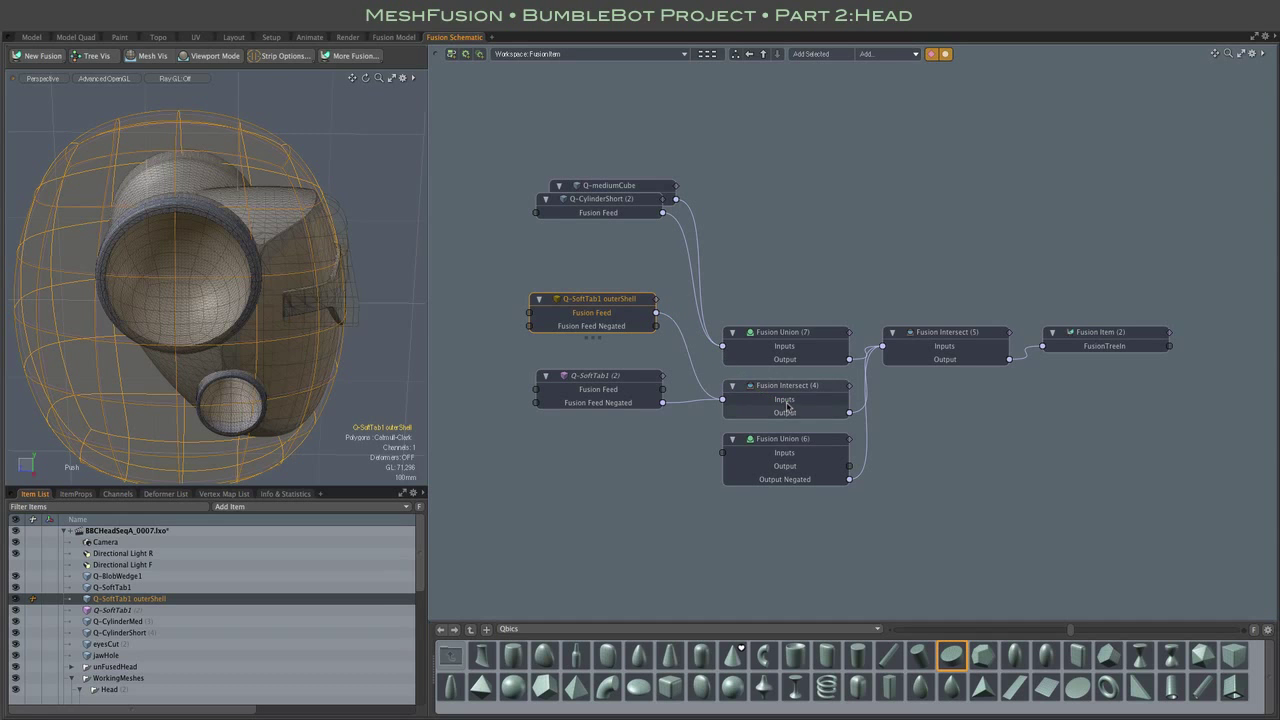
left_click_drag(335, 300, 331, 224, "alt")
scroll(303, 295, "up", 8)
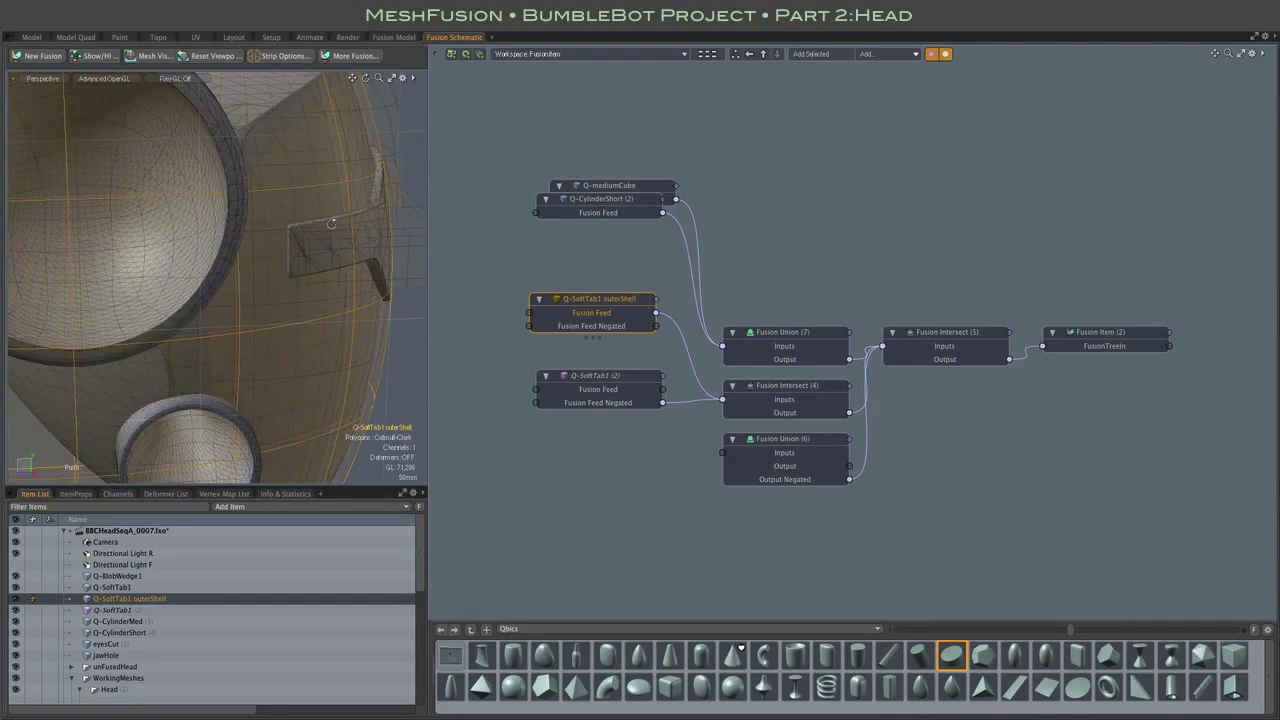
scroll(296, 271, "down", 5)
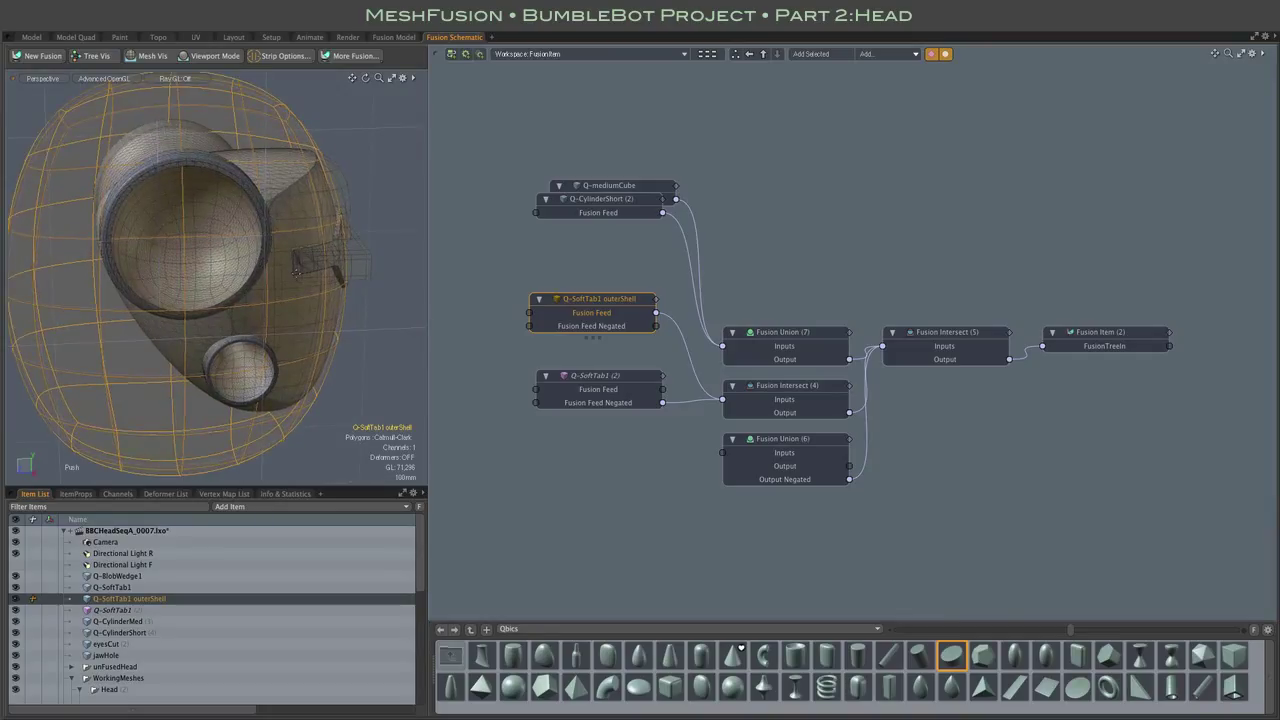
scroll(120, 615, "down", 5)
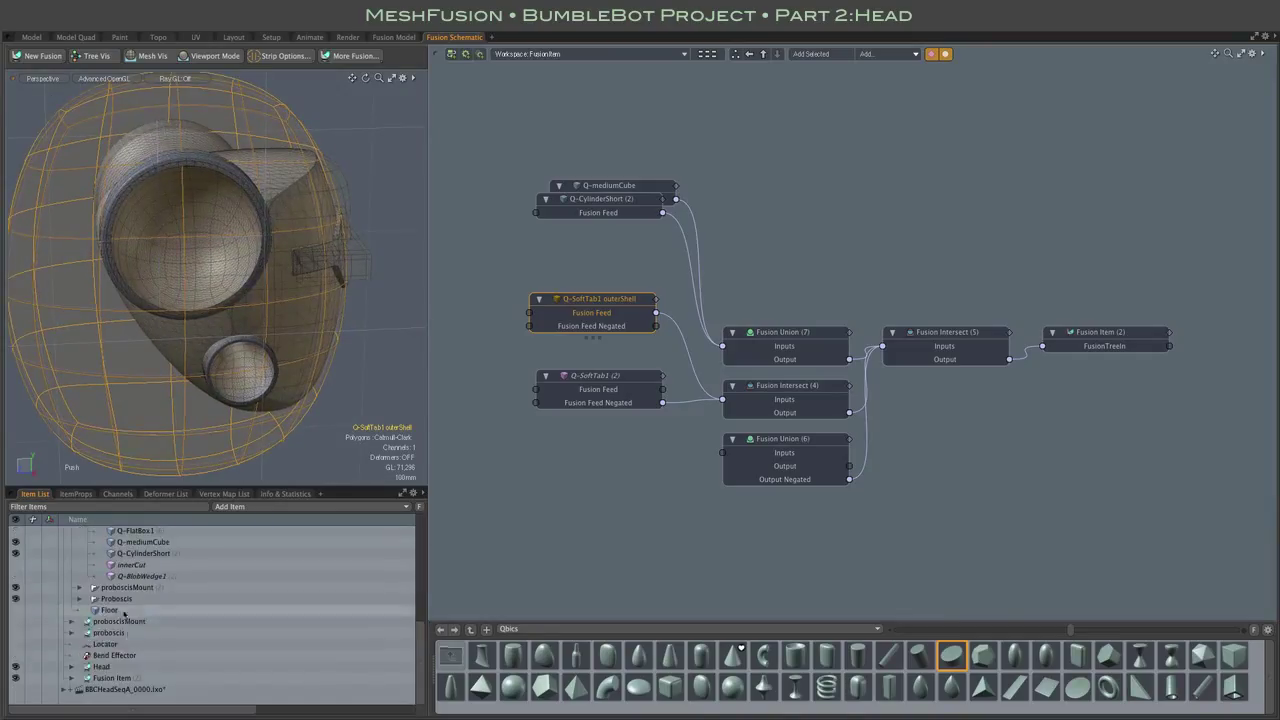
Examine the Head fusion item and the Q-SoftTab1 outerShell mesh around the back shell detail
left_click(108, 667)
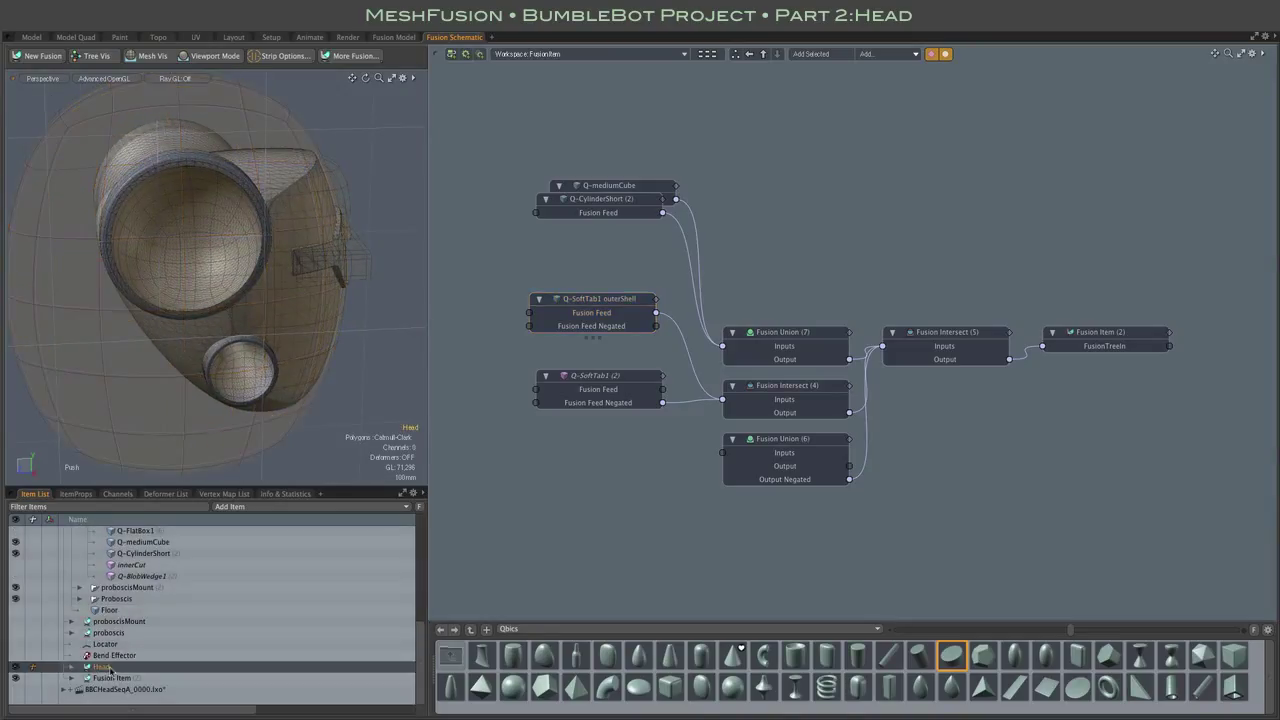
left_click(152, 57)
scroll(373, 198, "up", 3)
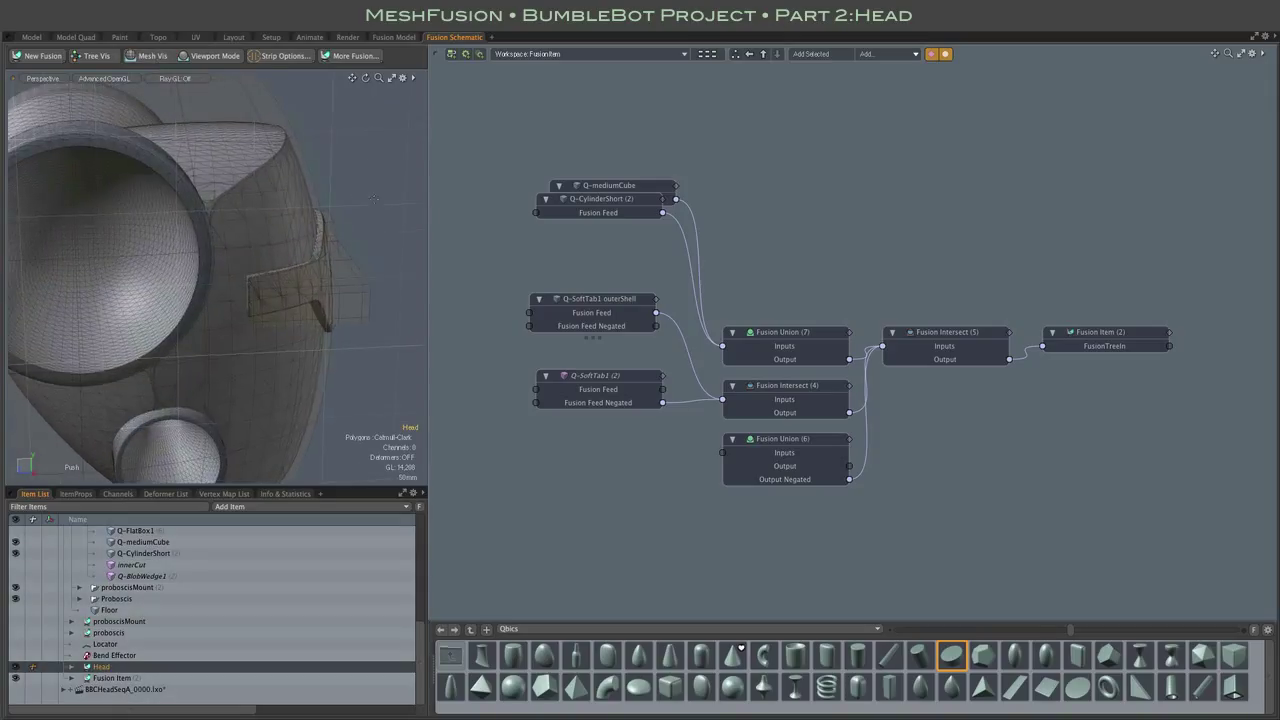
left_click(298, 152)
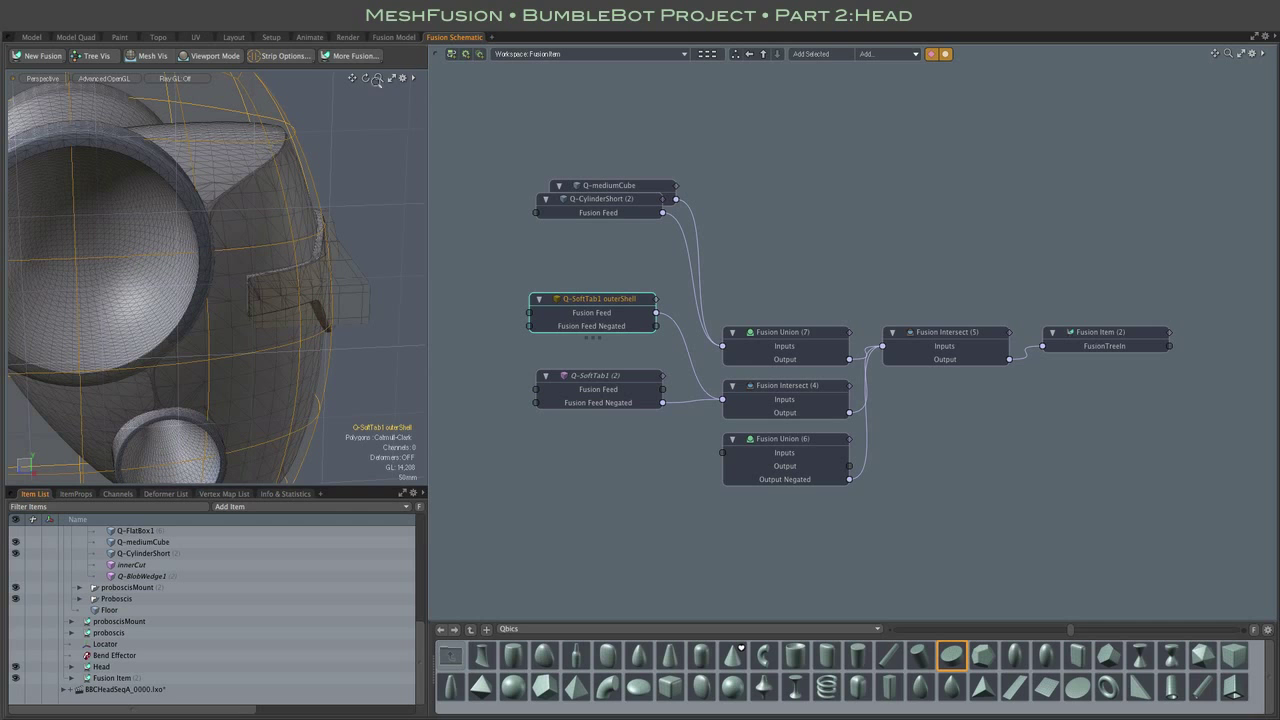
left_click_drag(371, 136, 390, 265, "alt")
key("shift+a")
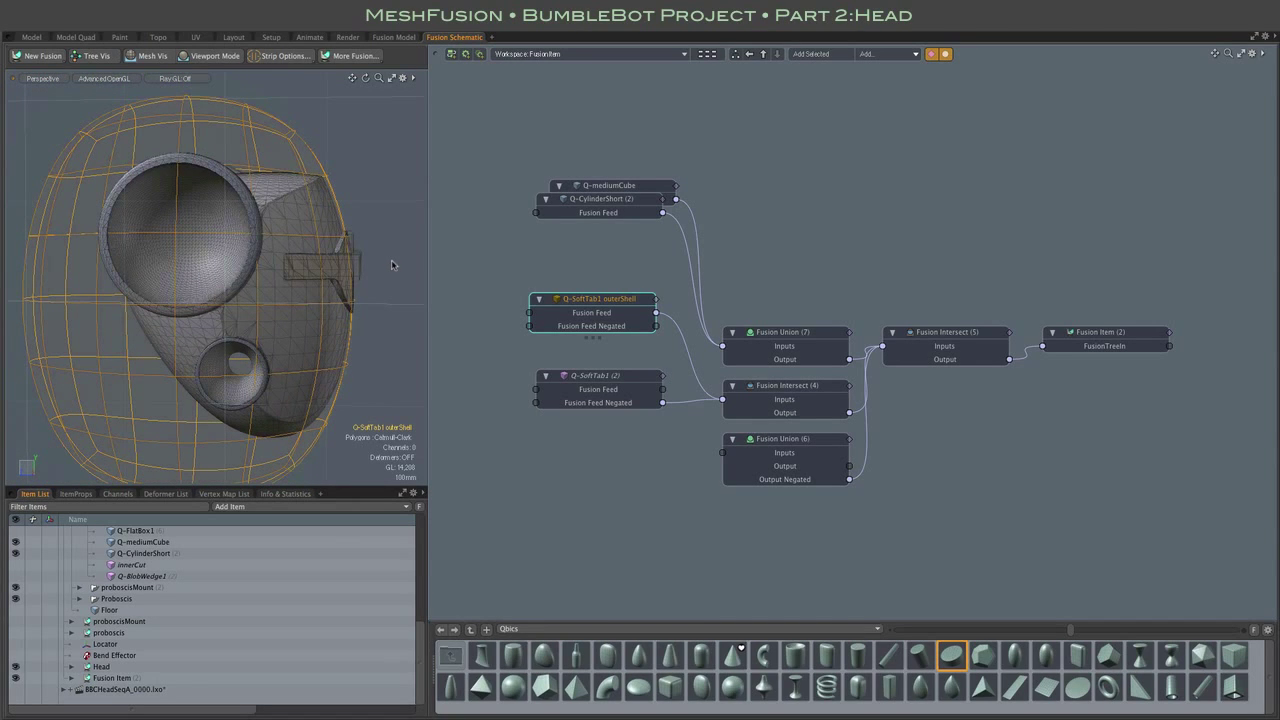
Make the Q-SoftTab1 (2) mesh visible and compare it with the outerShell, Q-CylinderShort (2) and Q-mediumCube nodes
left_click(592, 378)
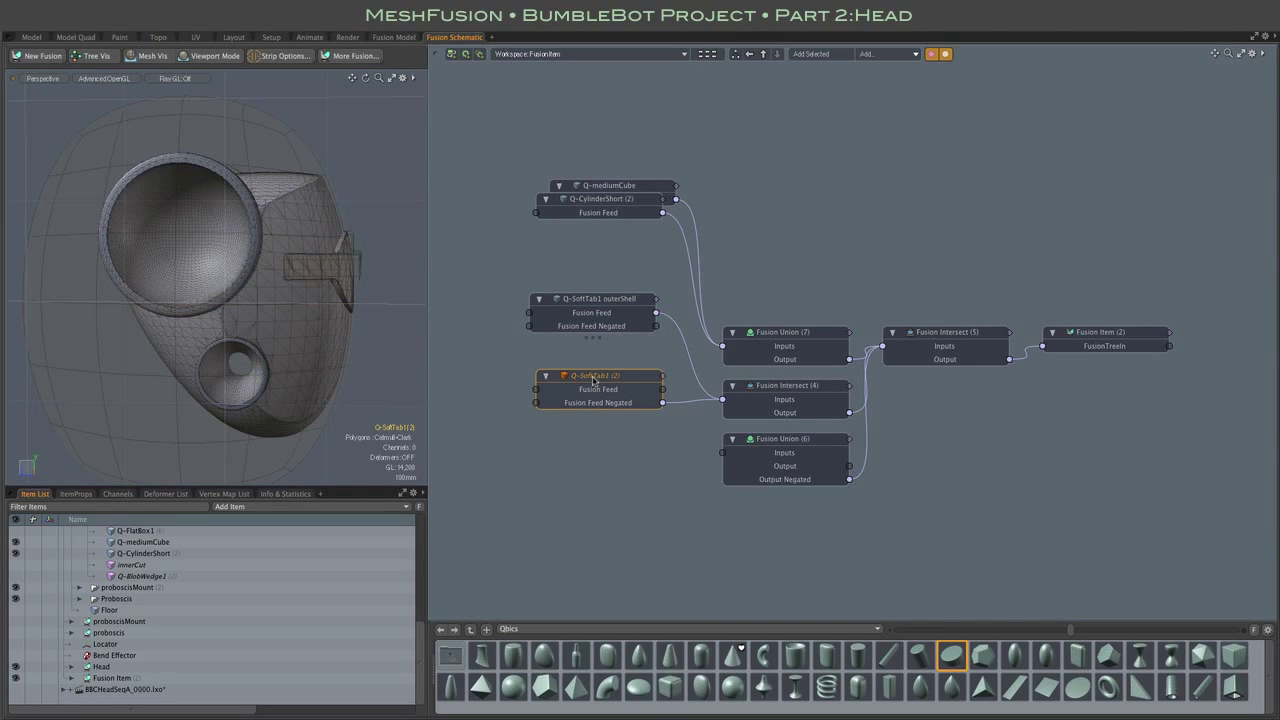
scroll(120, 570, "down", 5)
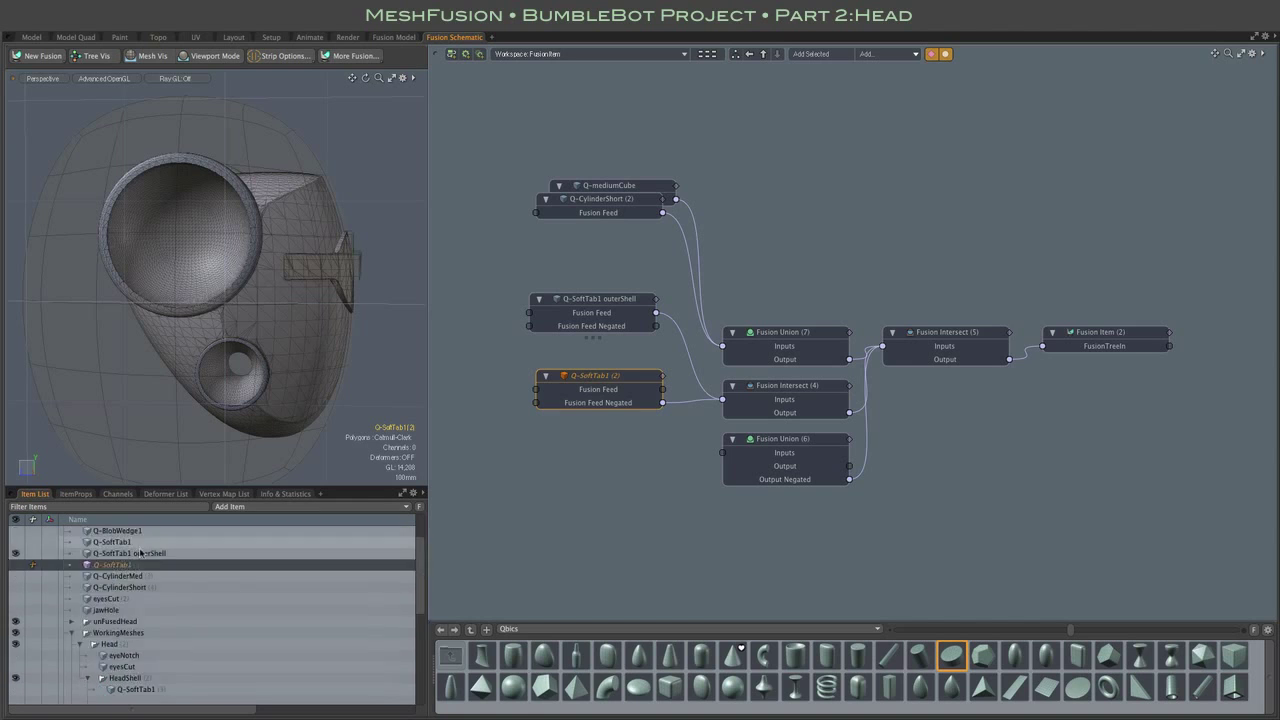
left_click(15, 576)
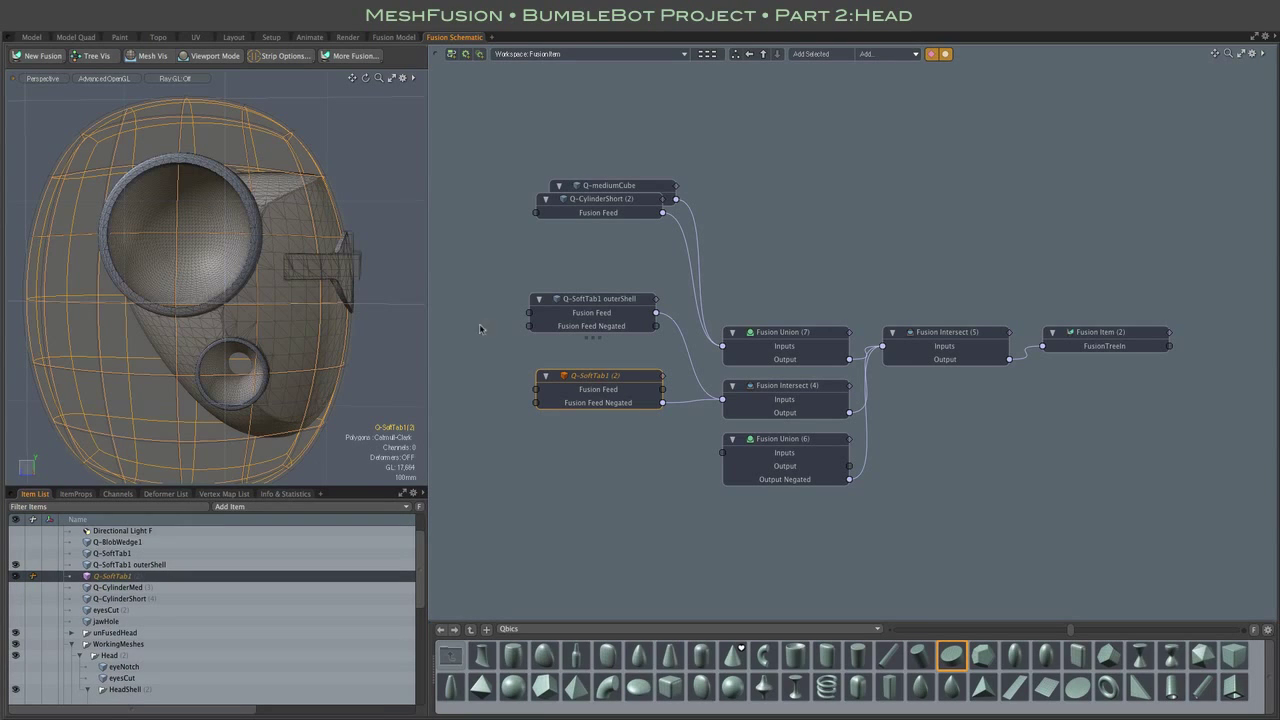
left_click(604, 302)
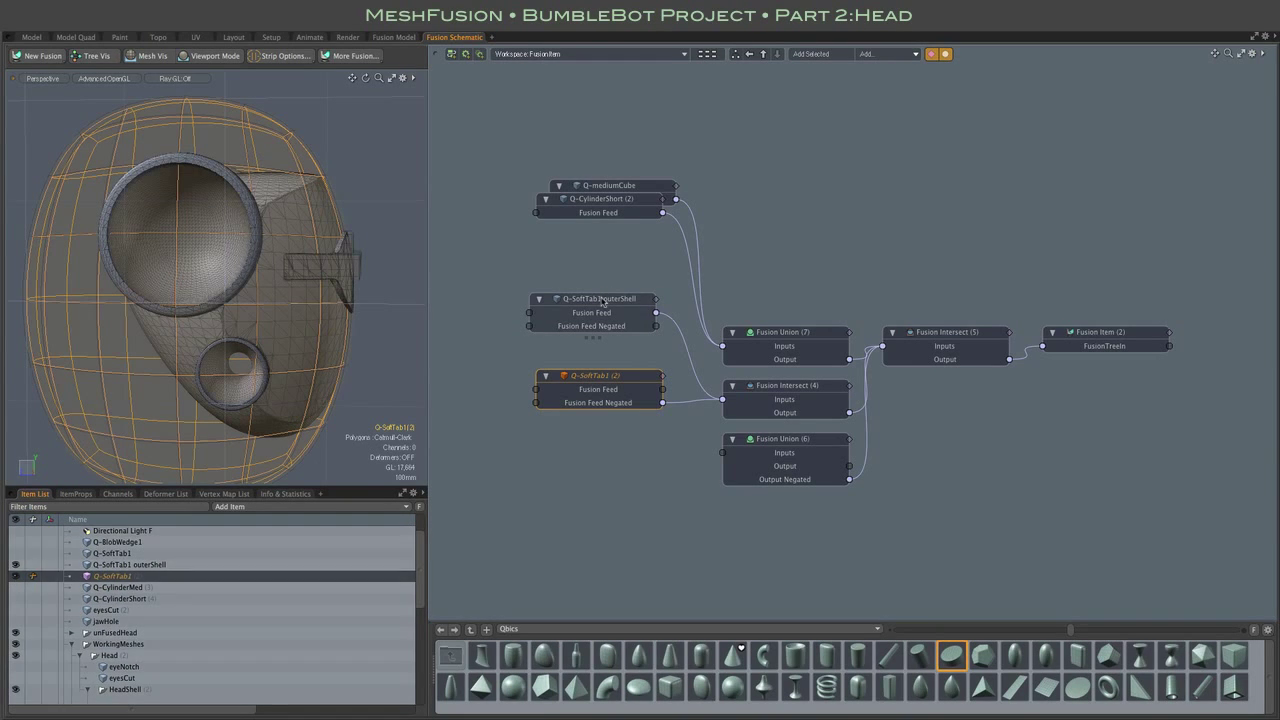
left_click(609, 373)
left_click(599, 301)
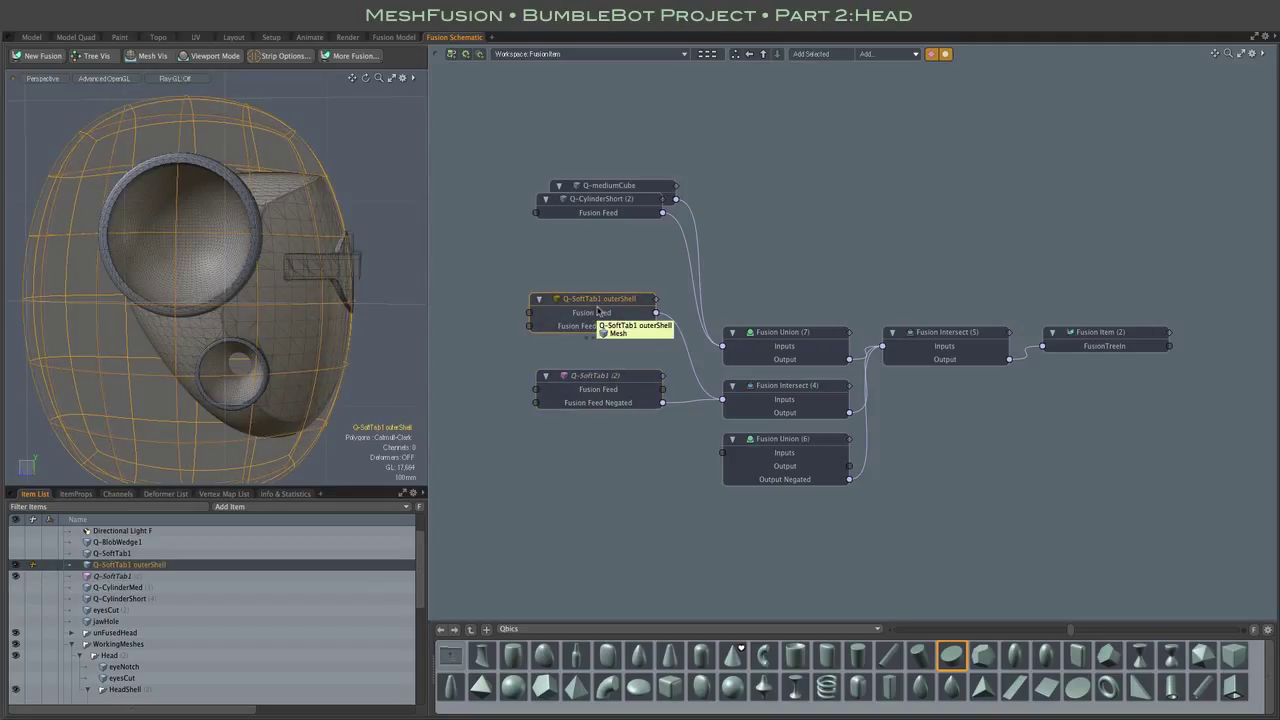
left_click(600, 199)
left_click(600, 187)
left_click(600, 244)
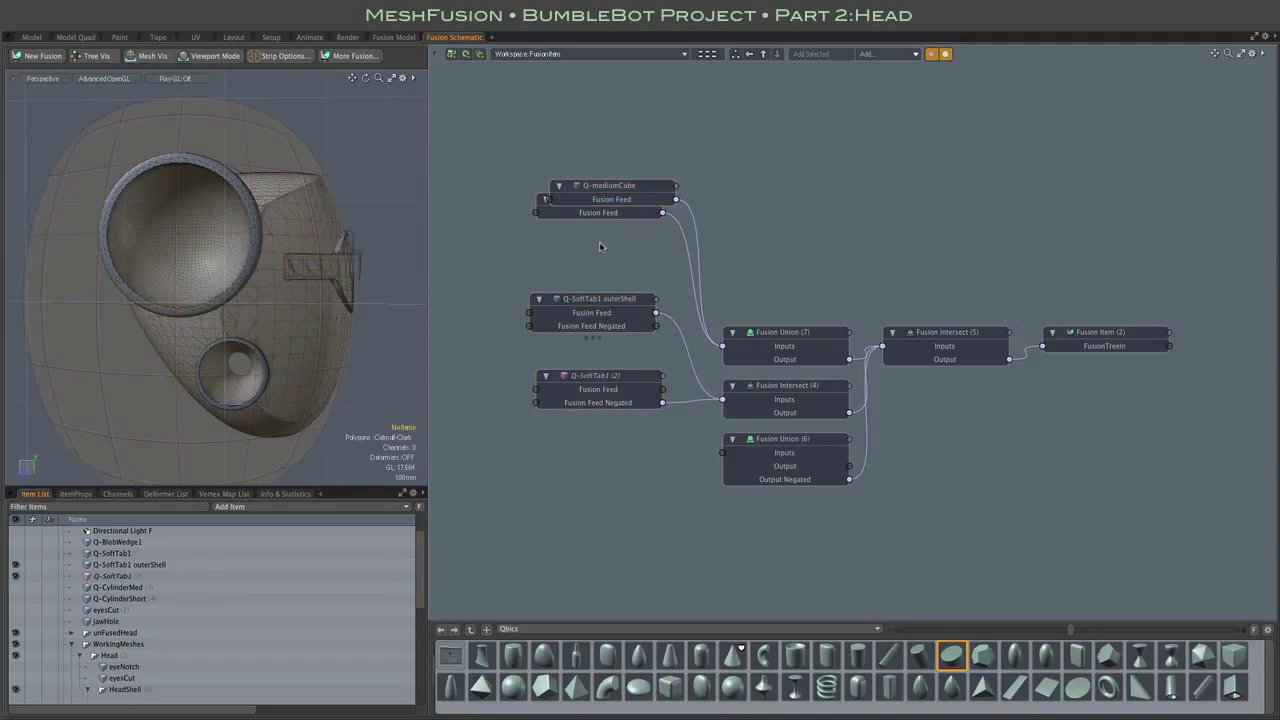
Make the Q-FlatBox1 (6) mesh in the HeadShell group visible, then prep and add it to the schematic
scroll(124, 595, "down", 5)
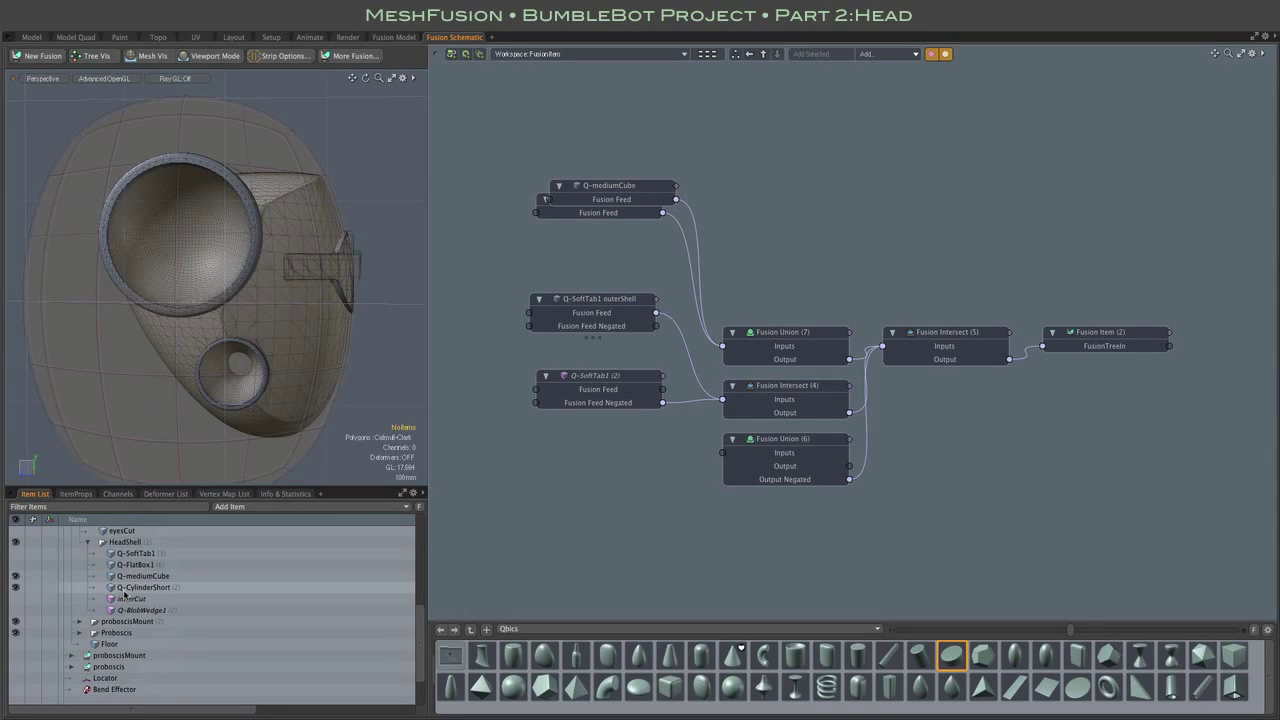
left_click(15, 565)
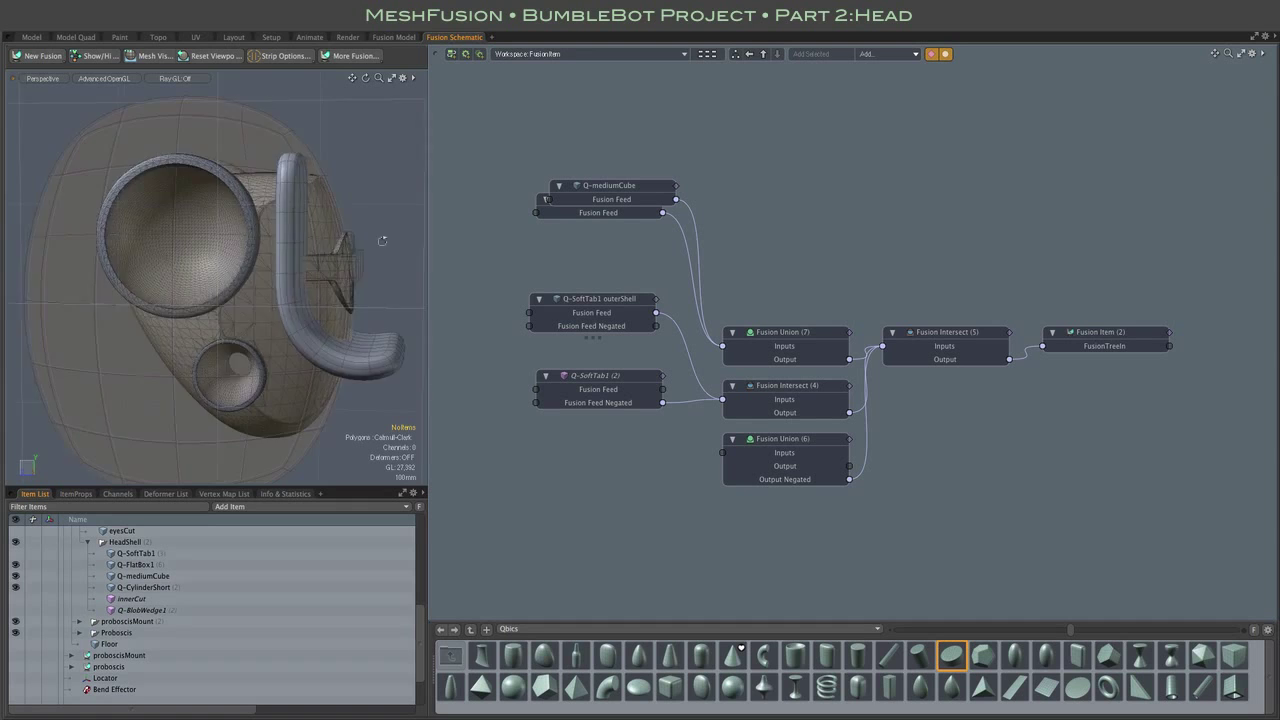
left_click_drag(376, 268, 355, 222, "alt")
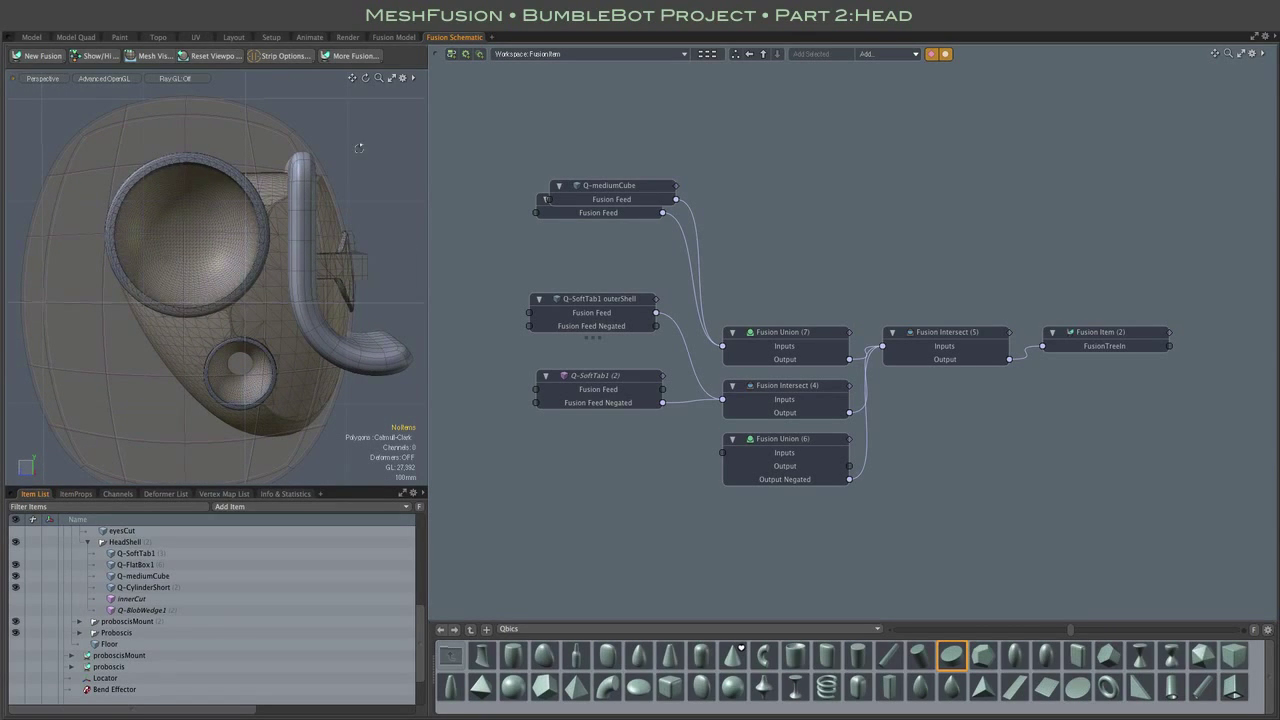
left_click(305, 175)
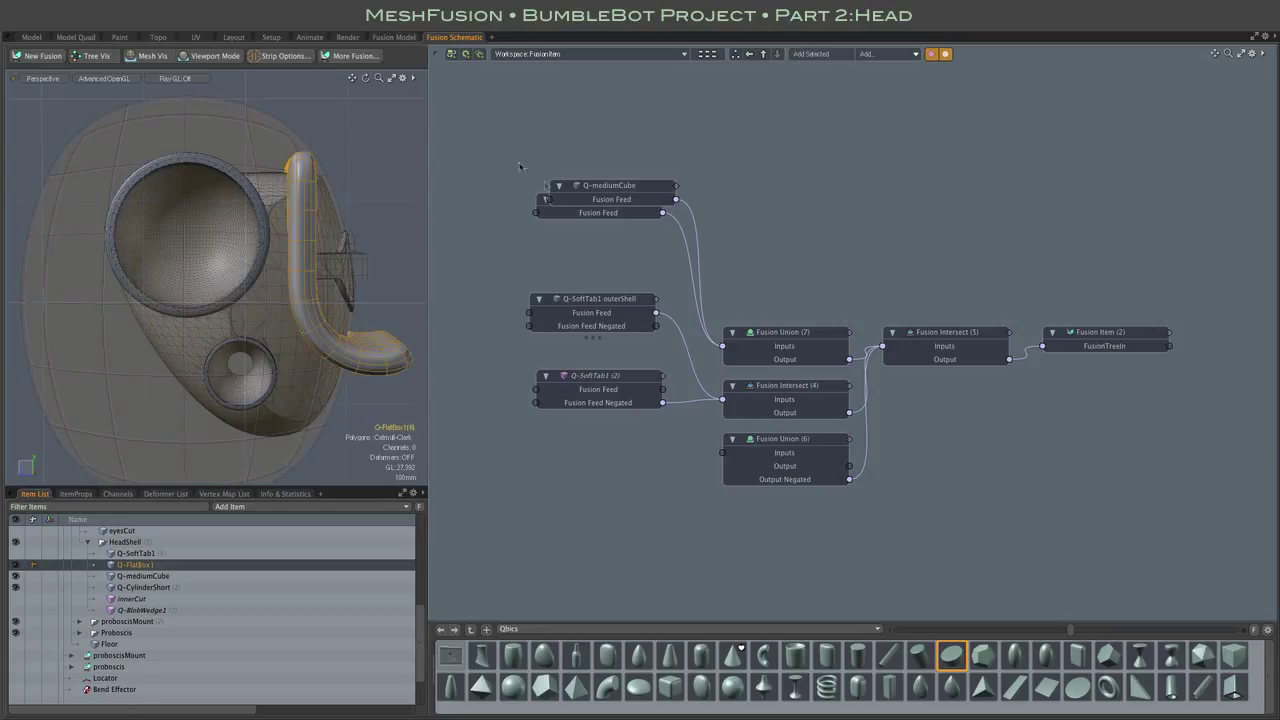
key("ctrl+space")
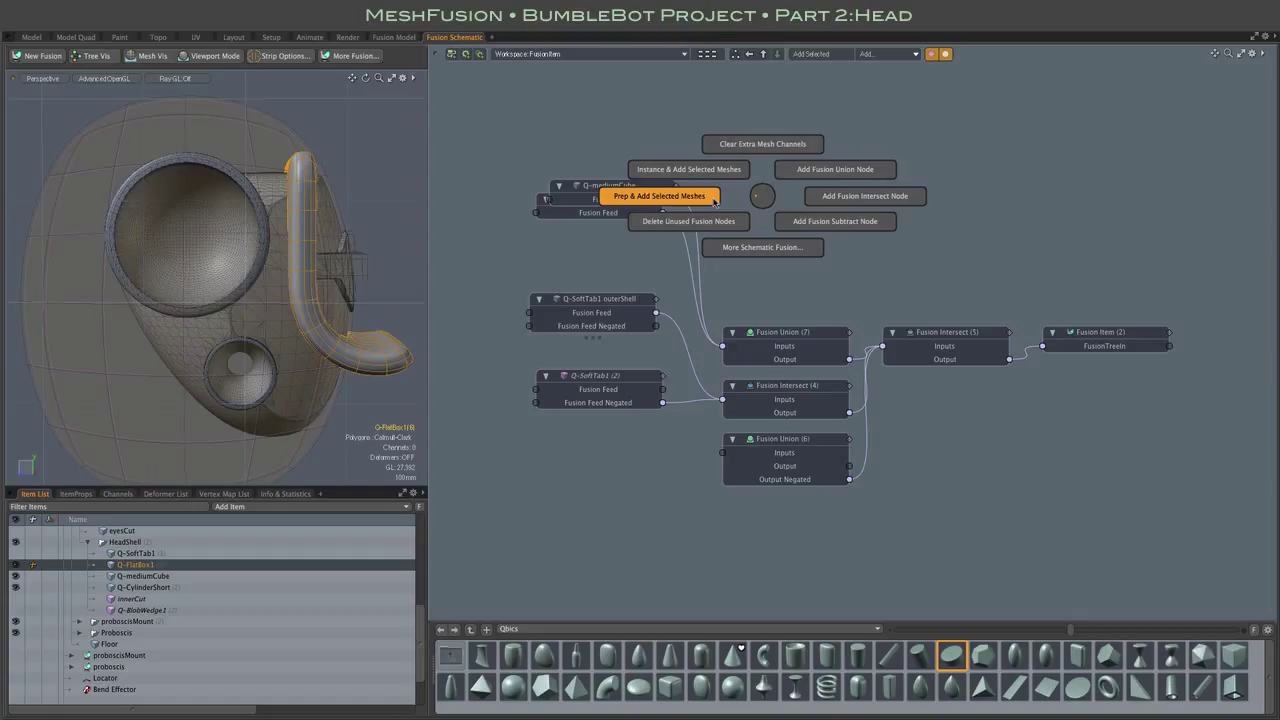
left_click(714, 197)
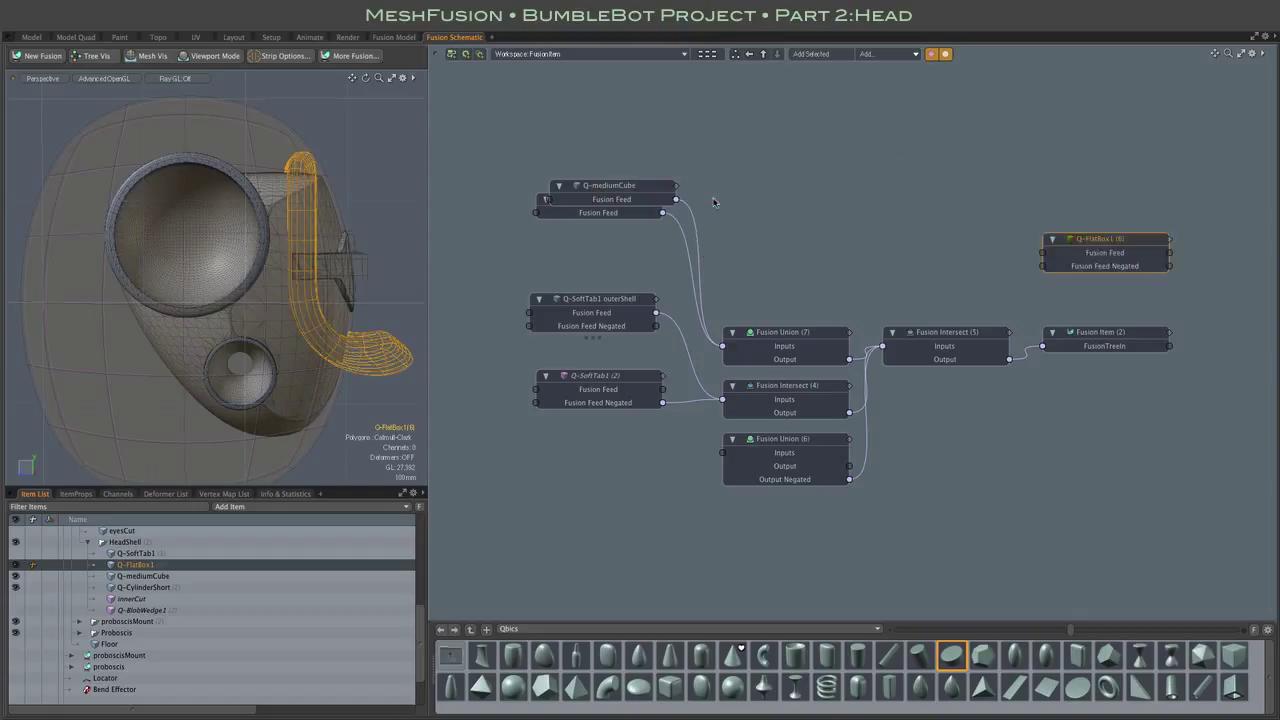
Connect the Fusion Feed of Q-FlatBox1 (6) to the inputs of Fusion Union (7) and inspect the trimmed shell detail
left_click_drag(650, 244, 784, 346)
left_click(409, 204)
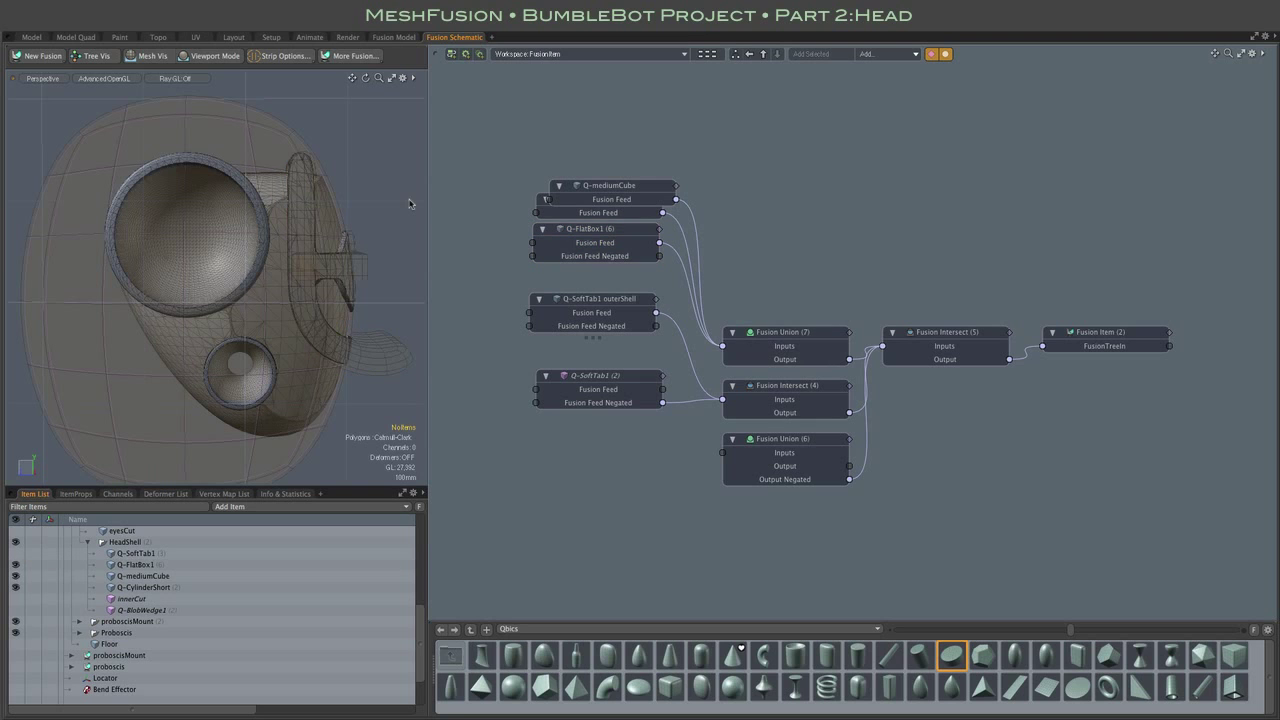
mouse_move(409, 204)
left_mouse_down("alt")
mouse_move(355, 190)
mouse_move(163, 193)
mouse_move(402, 194)
left_mouse_up("alt")
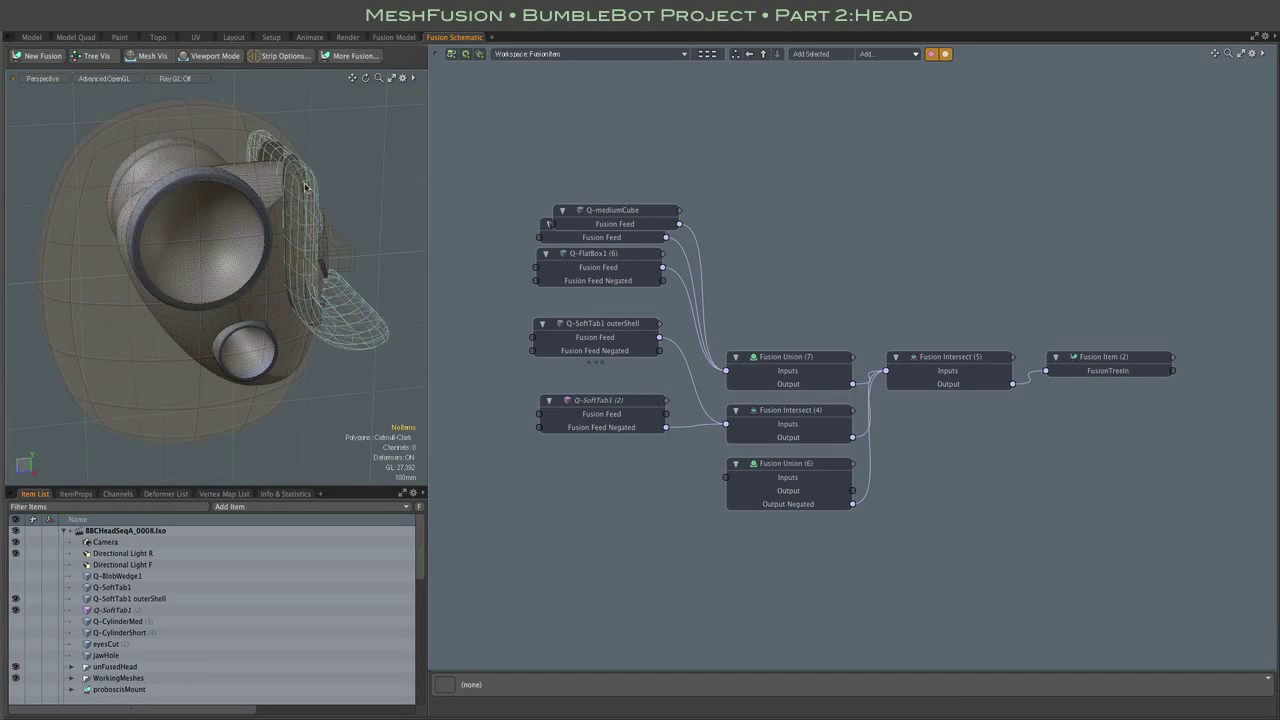
scroll(337, 158, "up", 5)
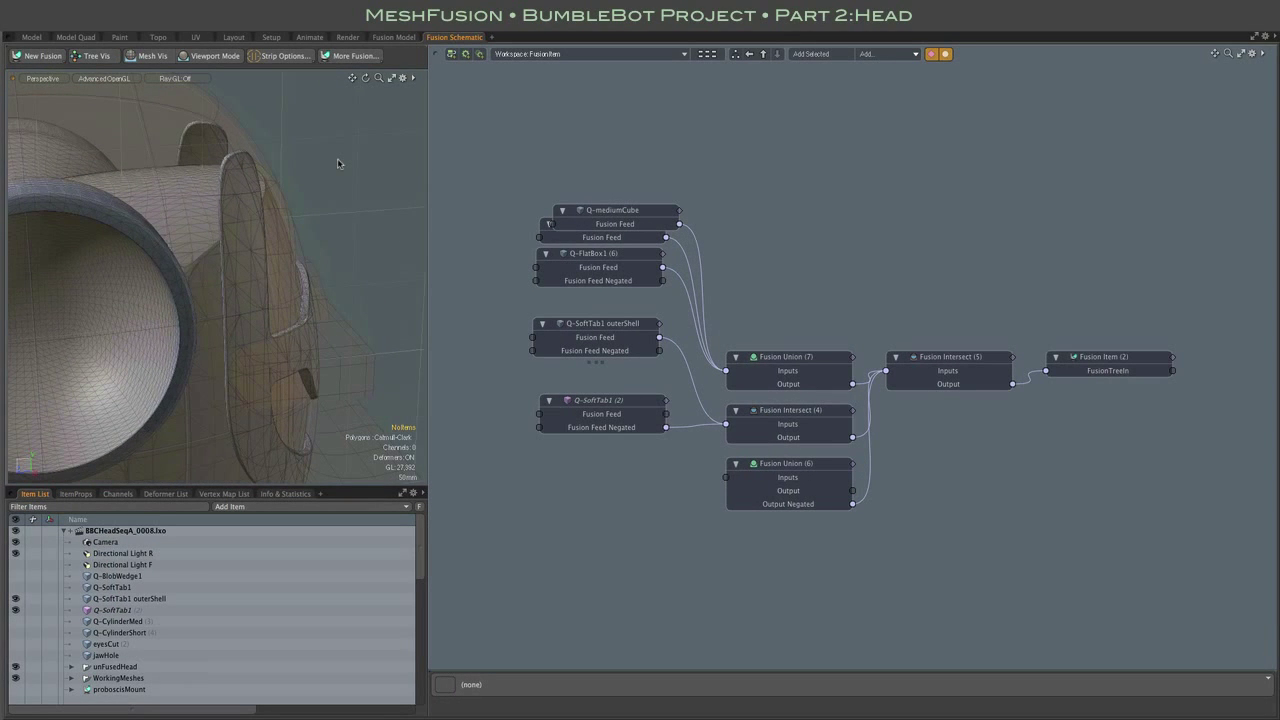
left_click_drag(337, 158, 259, 149, "alt")
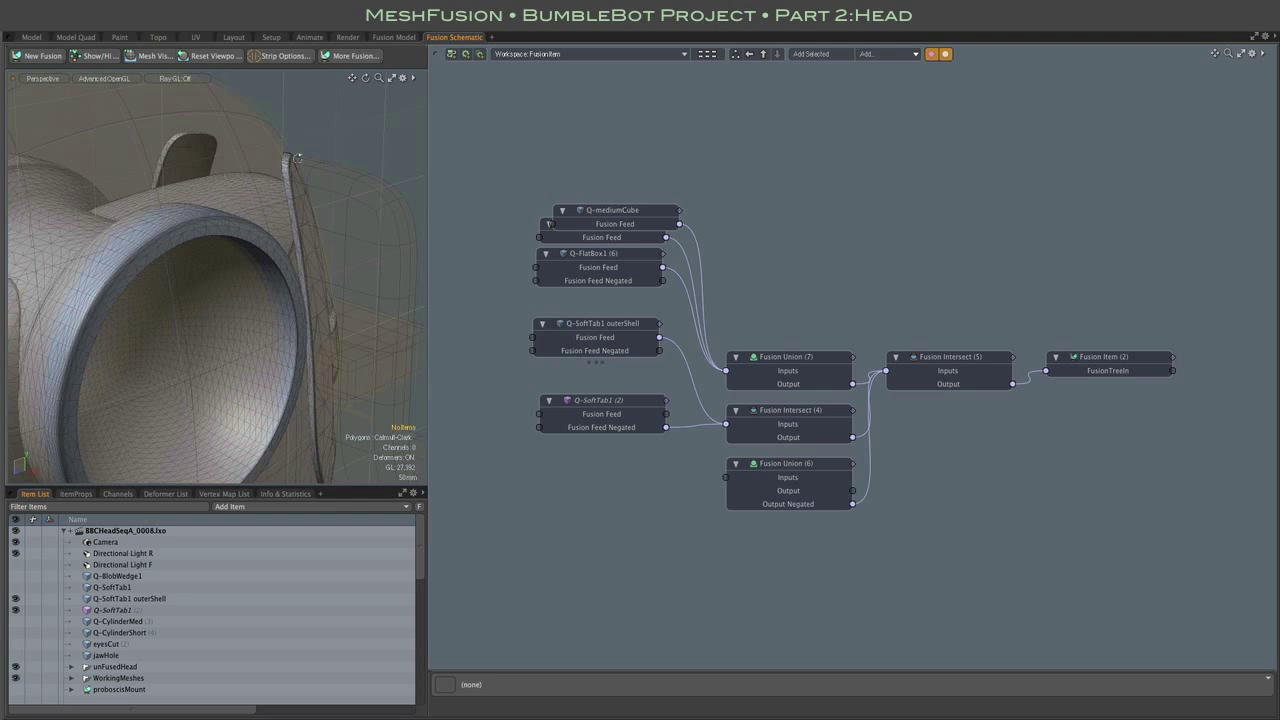
left_click_drag(367, 133, 296, 129, "alt")
scroll(305, 154, "down", 5)
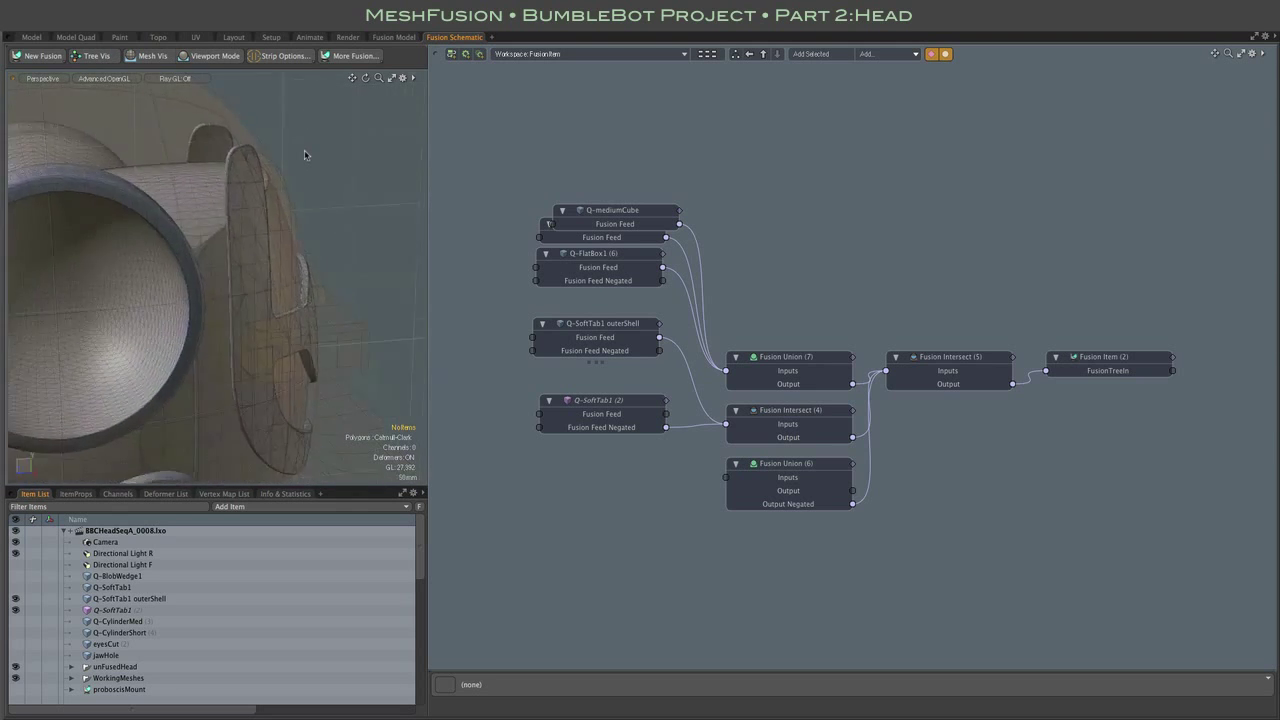
scroll(304, 150, "down", 4)
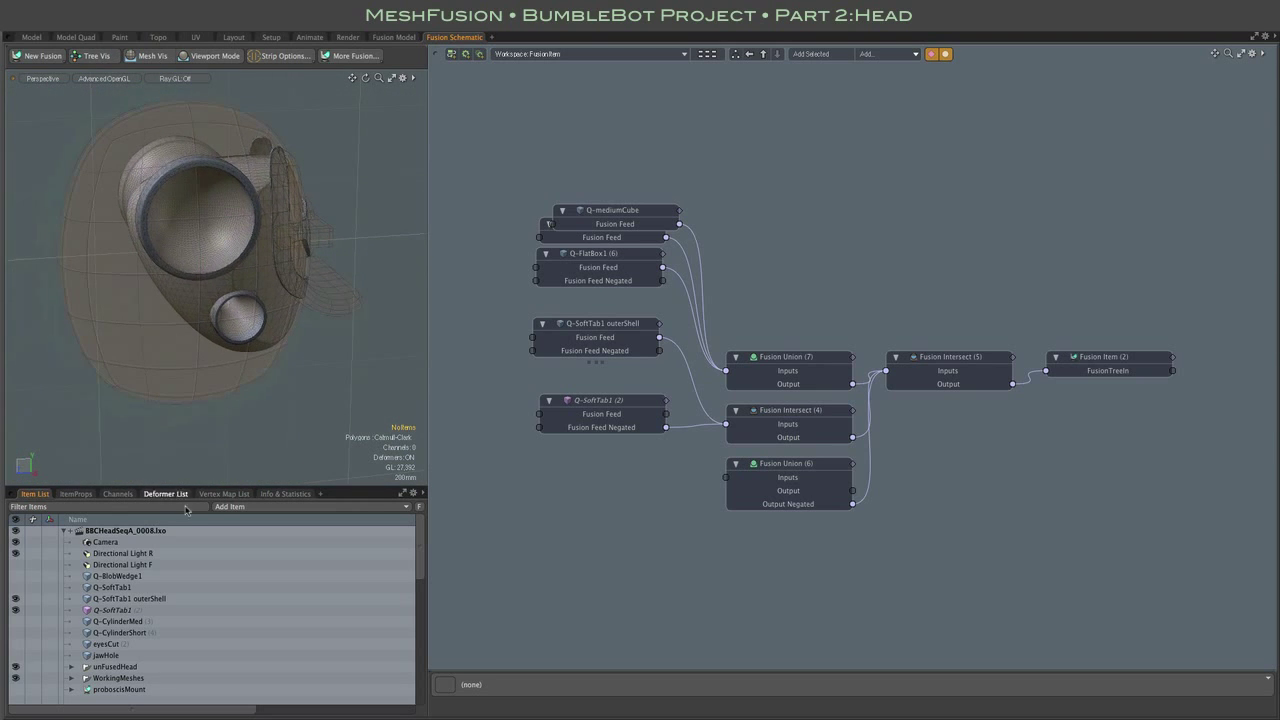
Make the Q-BlobWedge1 mesh visible and add it to the schematic below the Q-SoftTab1 (2) node
scroll(204, 608, "down", 2)
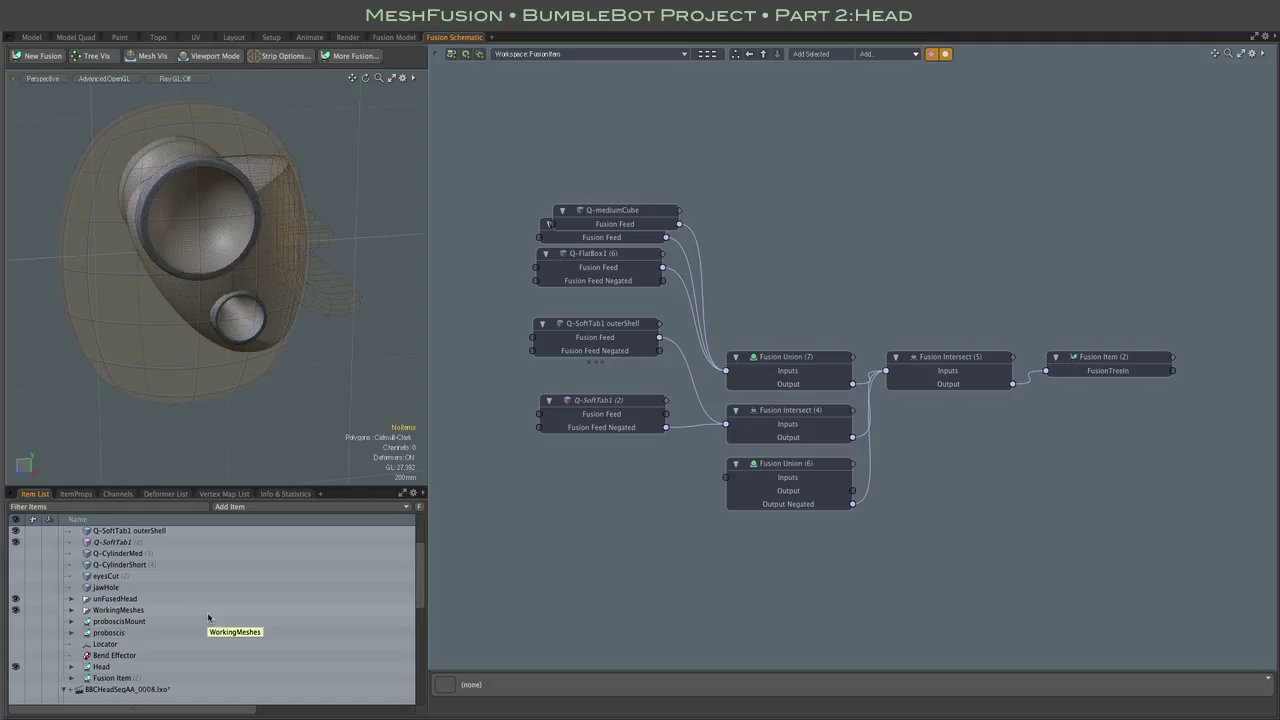
left_click(115, 542)
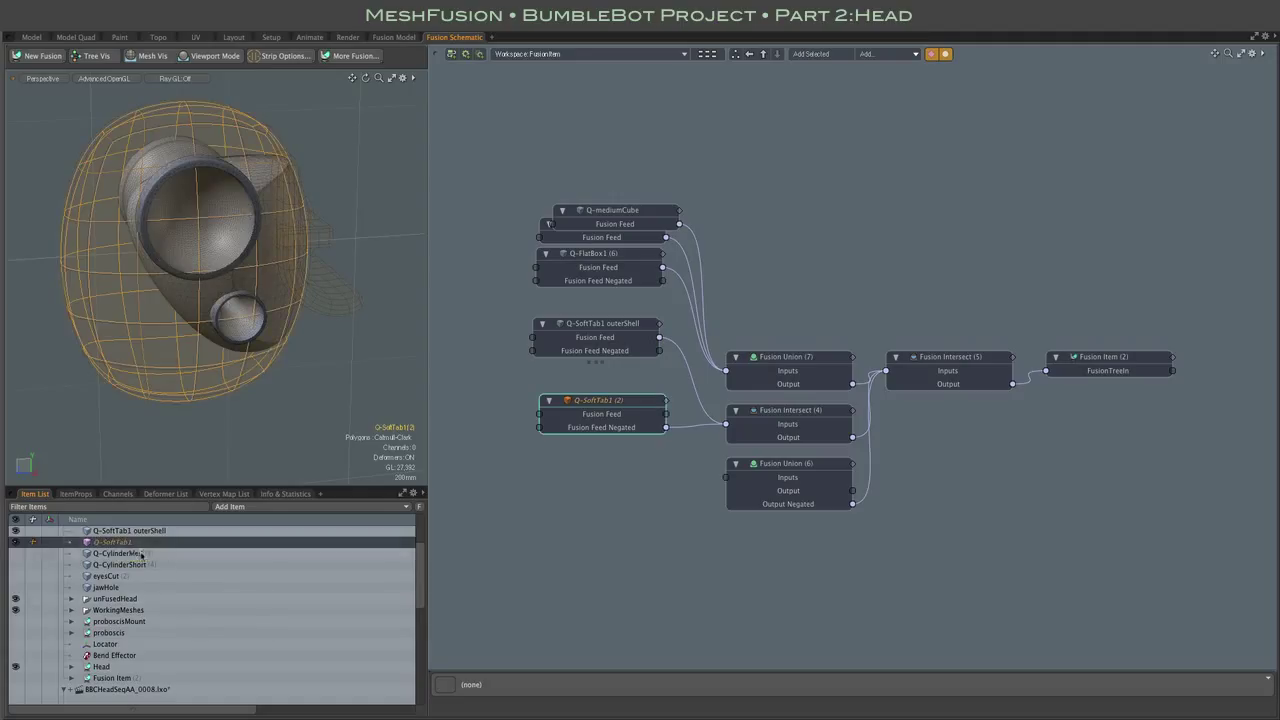
scroll(144, 572, "up", 3)
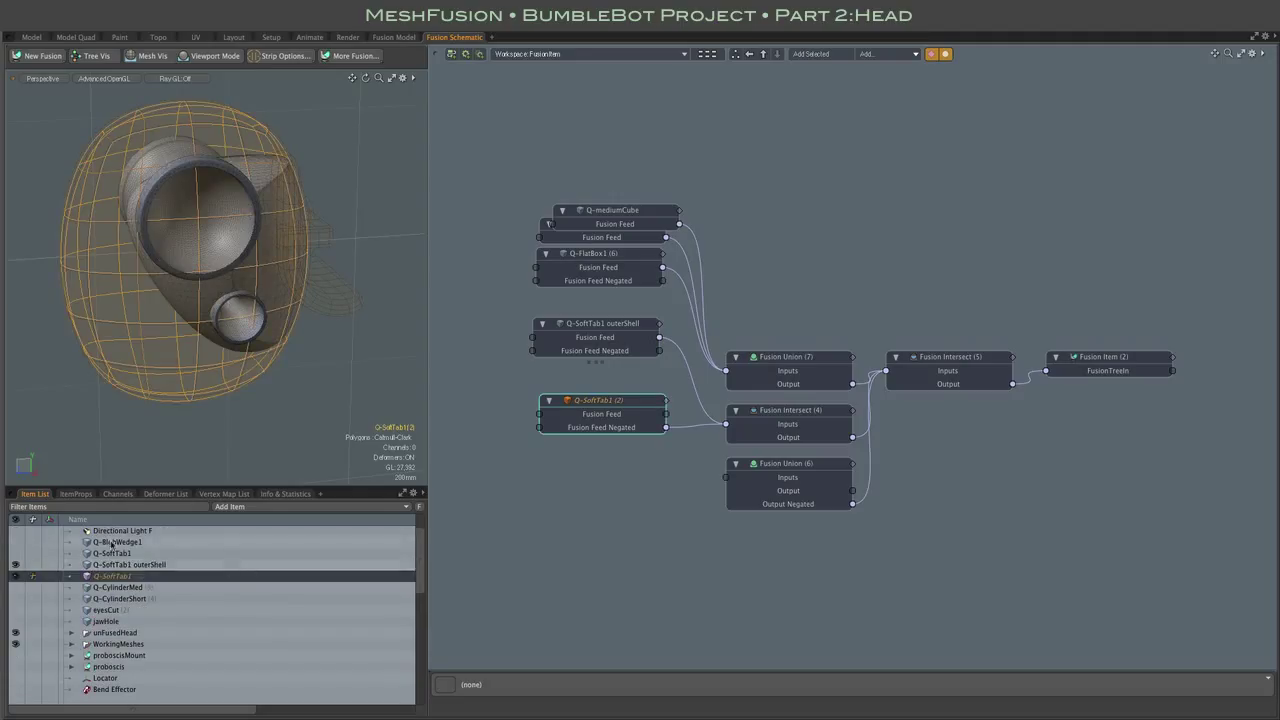
left_click(112, 542)
left_click(15, 544)
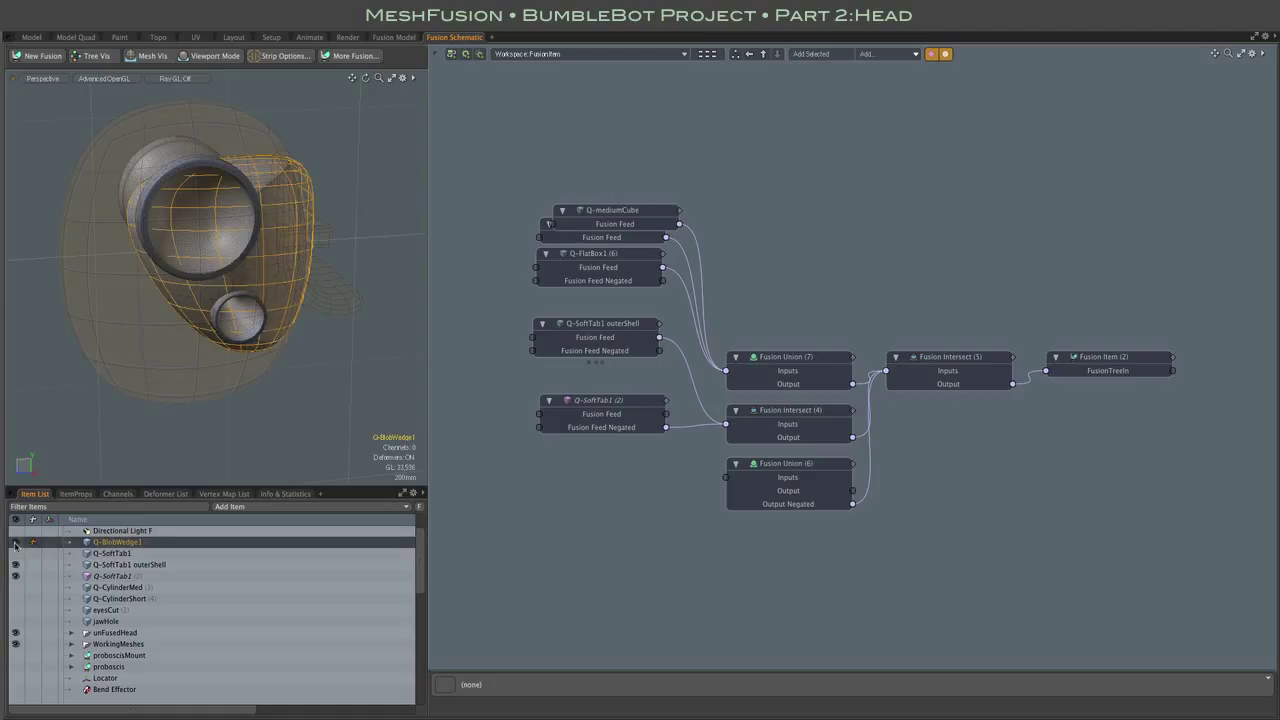
left_click_drag(88, 542, 596, 511)
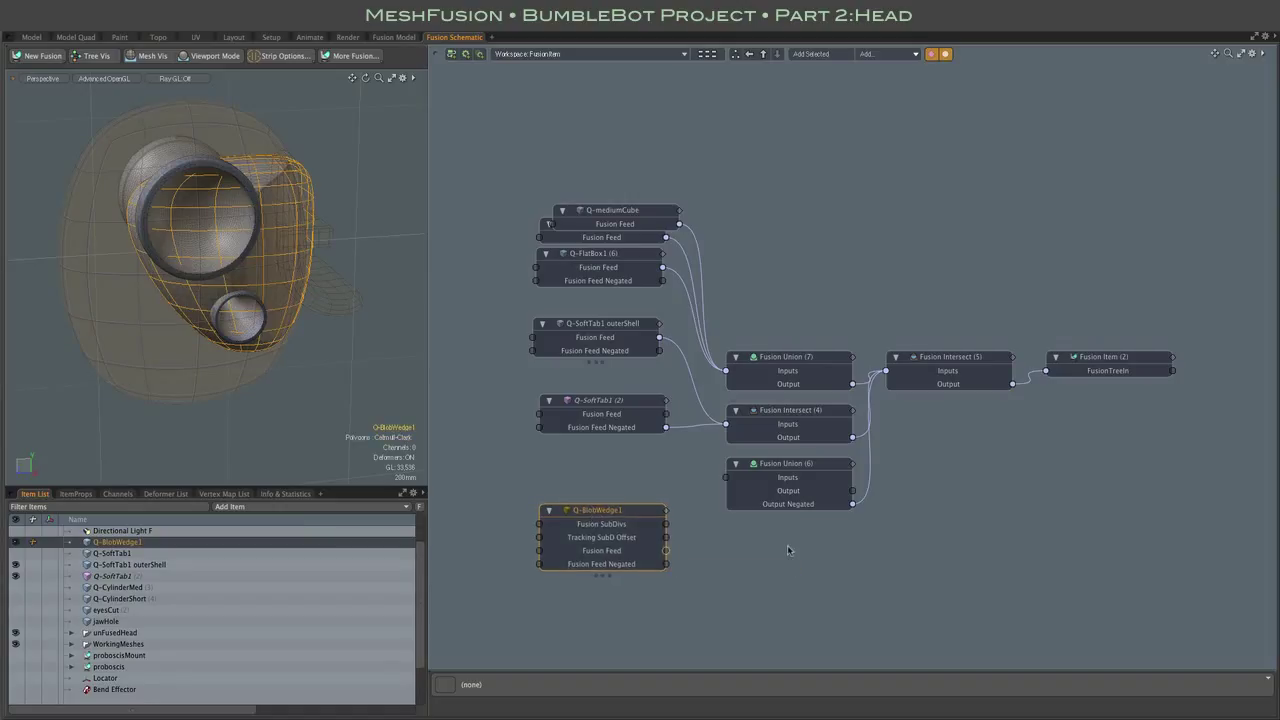
Disconnect the Fusion Feed Negated output of Q-SoftTab1 (2) from Fusion Intersect (4)
left_click(614, 402)
left_click(624, 512)
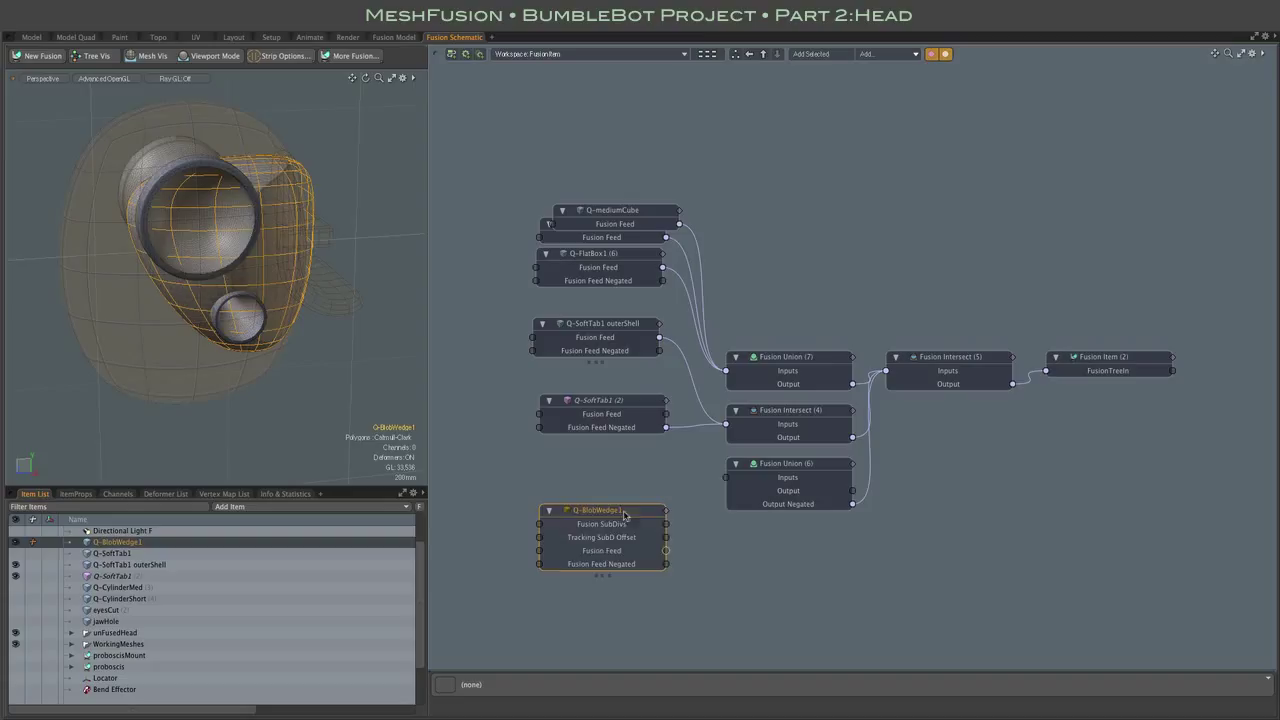
left_click(685, 428)
key("Delete")
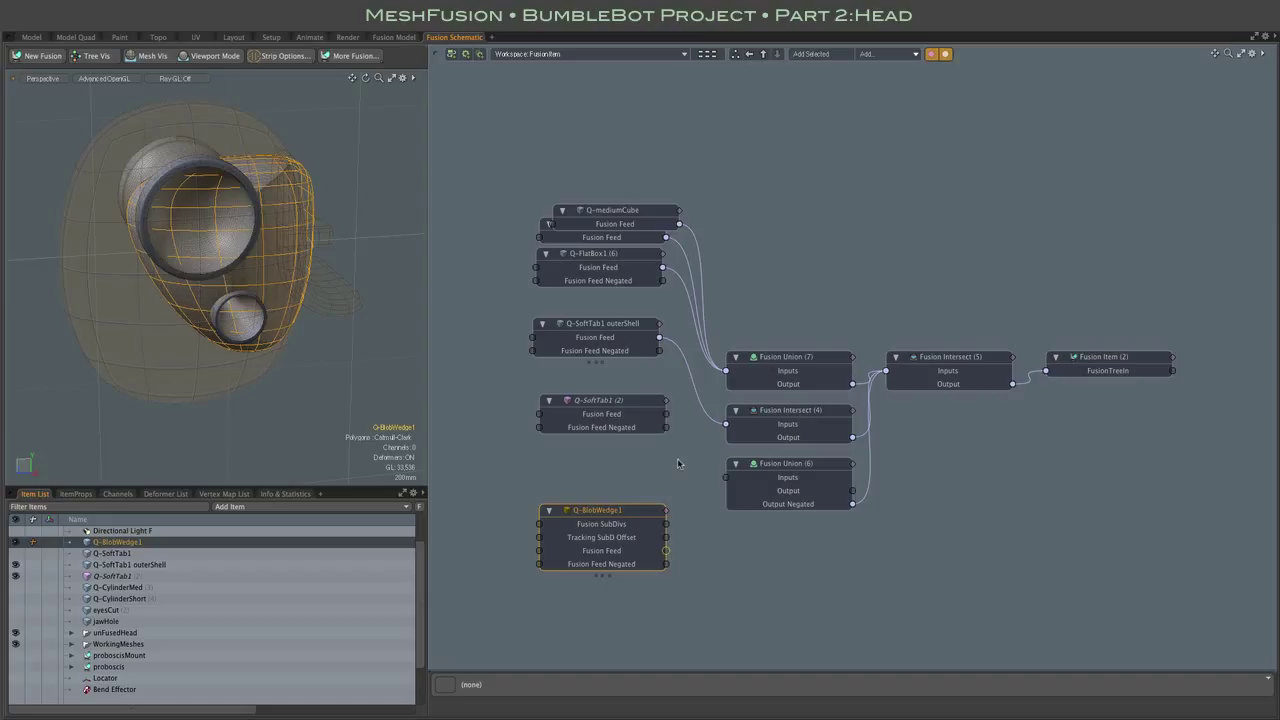
Add a Fusion Intersect node beside Q-SoftTab1 (2) and Q-BlobWedge1 and connect both meshes' Fusion Feed outputs to its inputs
right_click(677, 458)
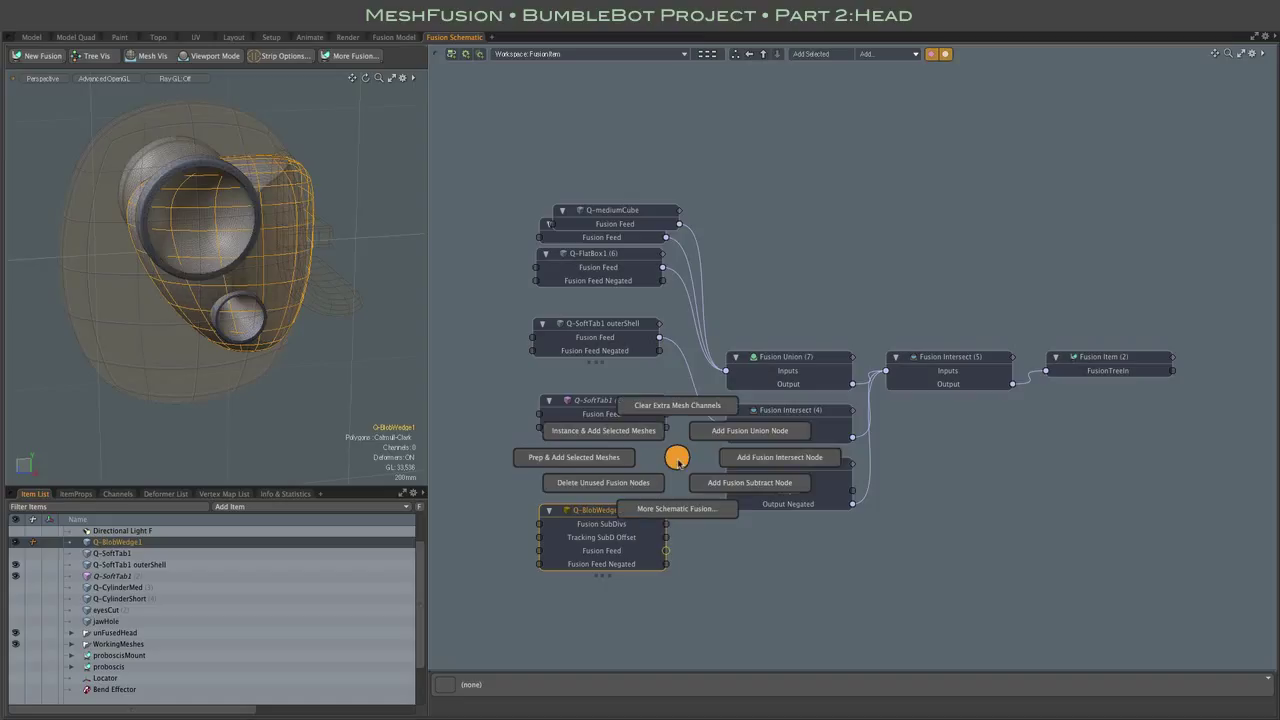
left_click(772, 457)
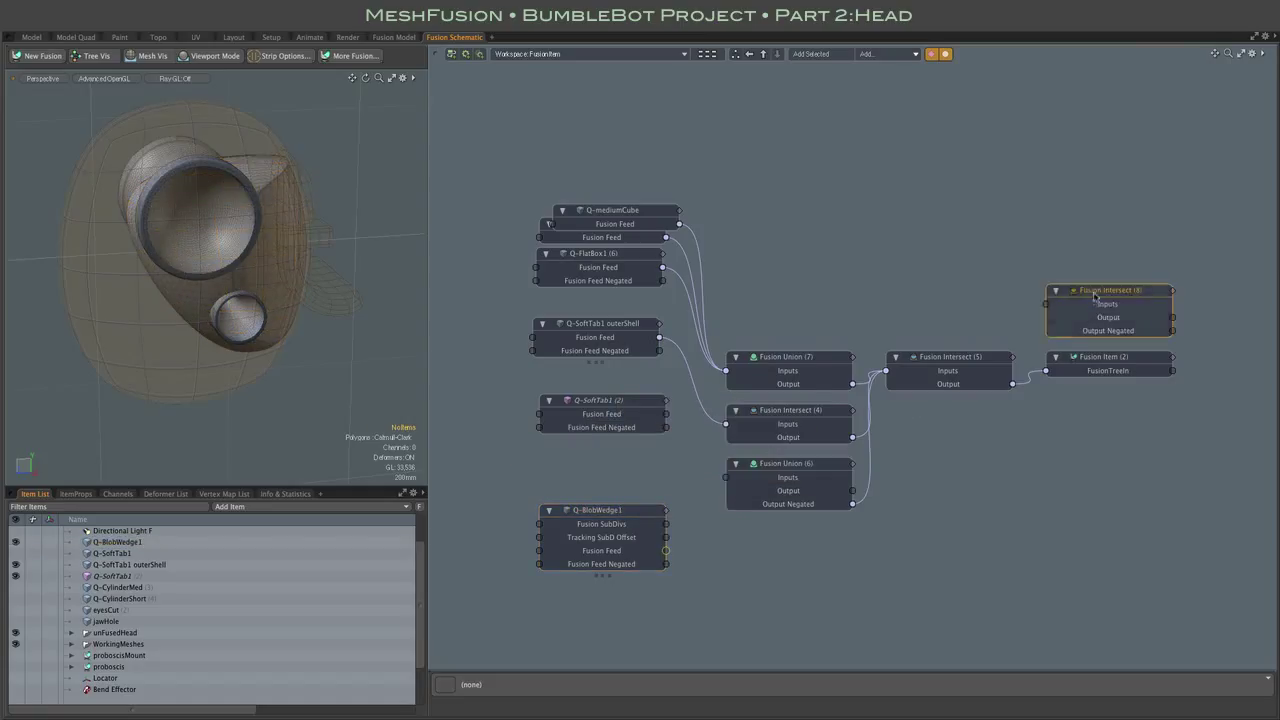
left_click_drag(587, 506, 517, 446)
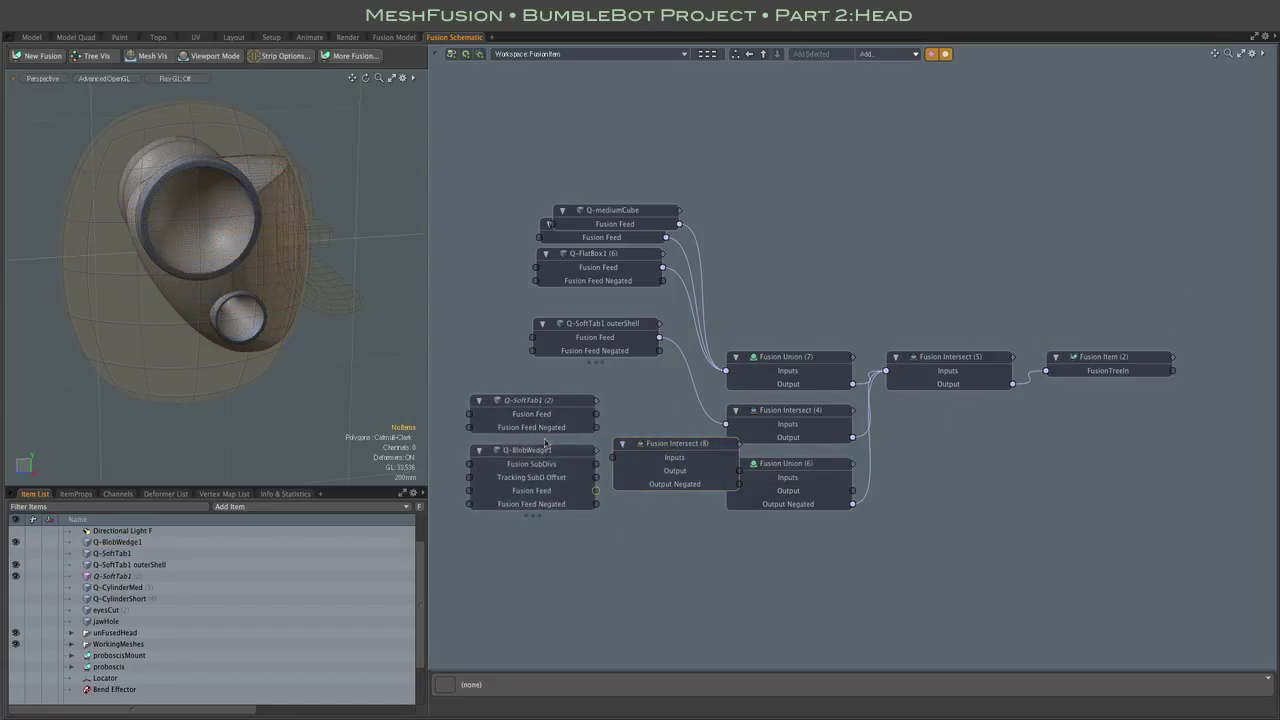
left_click_drag(596, 413, 694, 489)
Disconnect the Output Negated of Fusion Union (6) and delete that union node
left_click_drag(852, 504, 917, 470)
right_click(738, 463)
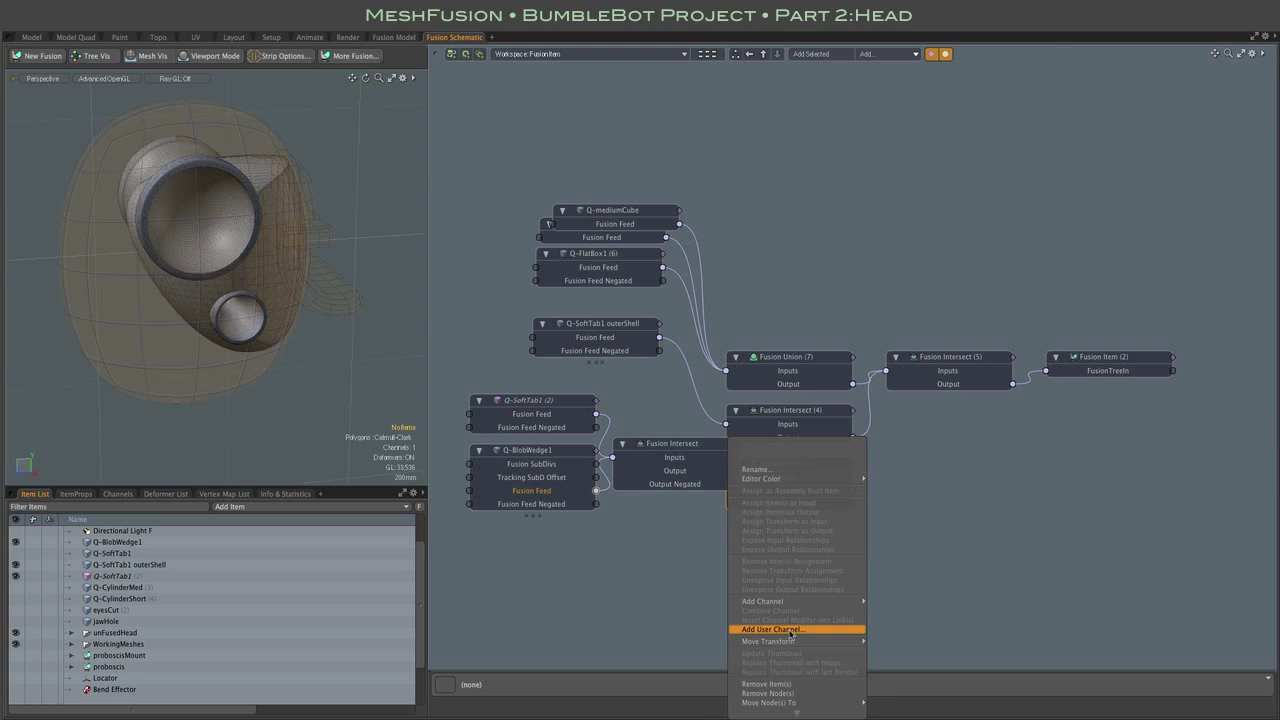
left_click(752, 705)
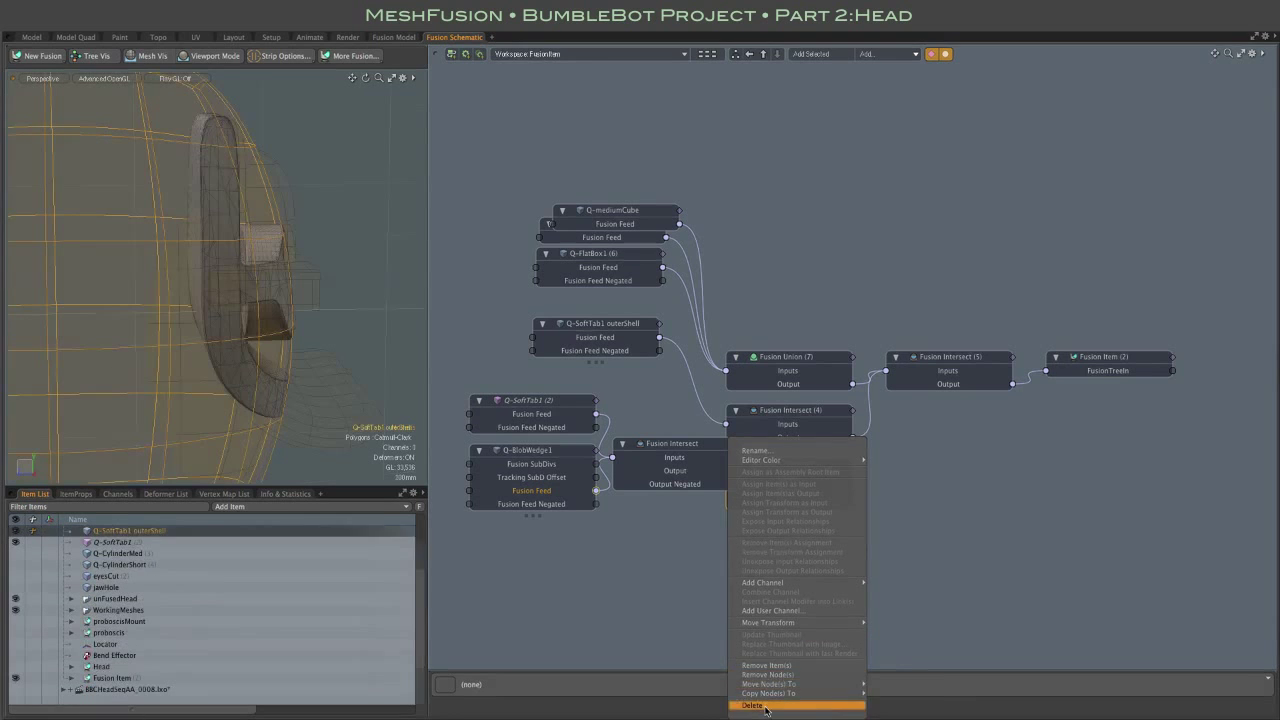
Move the Q-SoftTab1 outerShell node and the intersect node it feeds into the empty area above the final intersect node
left_click_drag(816, 415, 931, 235)
left_click_drag(600, 323, 867, 163)
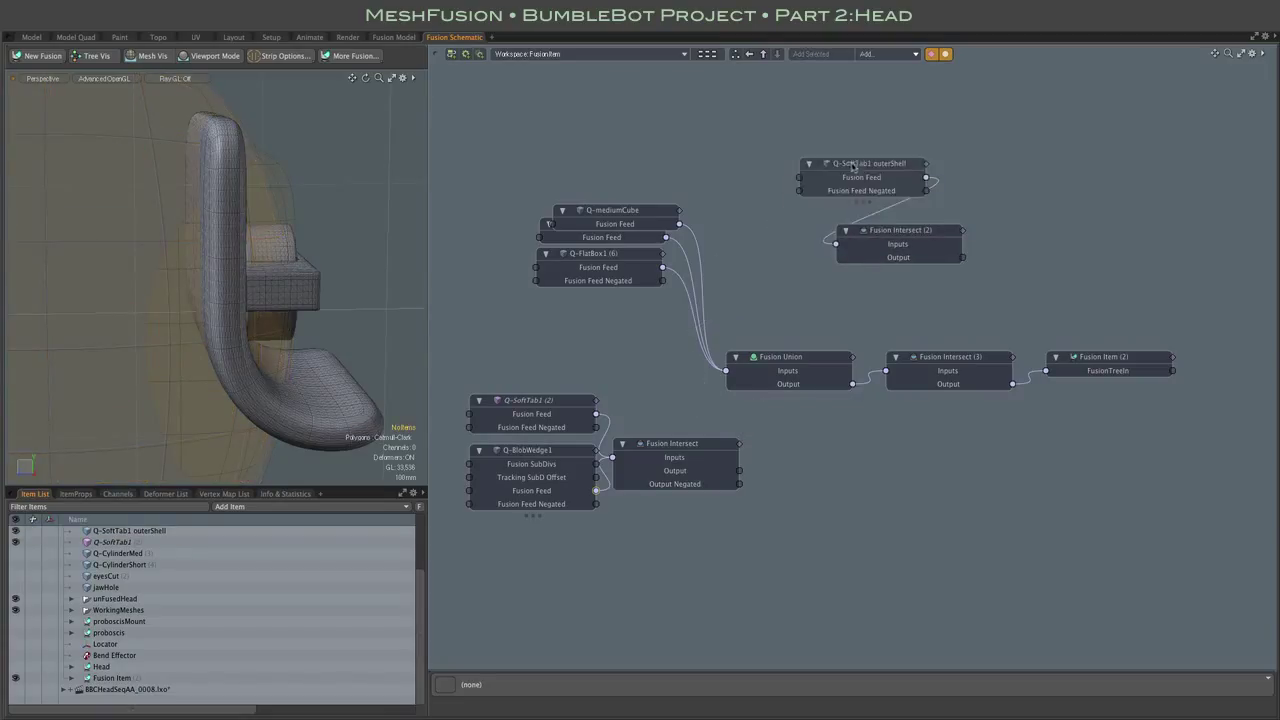
Disconnect the Q-SoftTab1 outerShell feed from Fusion Intersect (2) and move the Q-mediumCube node clear of Q-CylinderShort (2)
left_click_drag(952, 218, 950, 227)
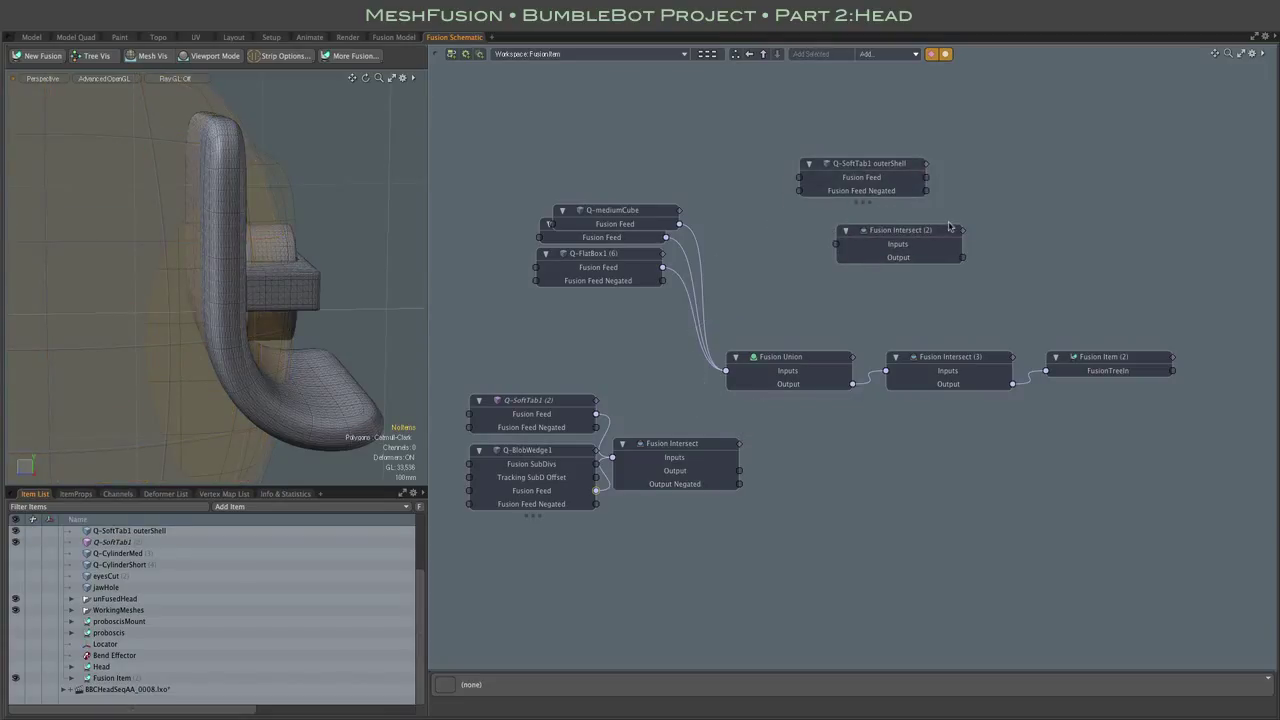
left_click_drag(358, 193, 297, 184, "alt")
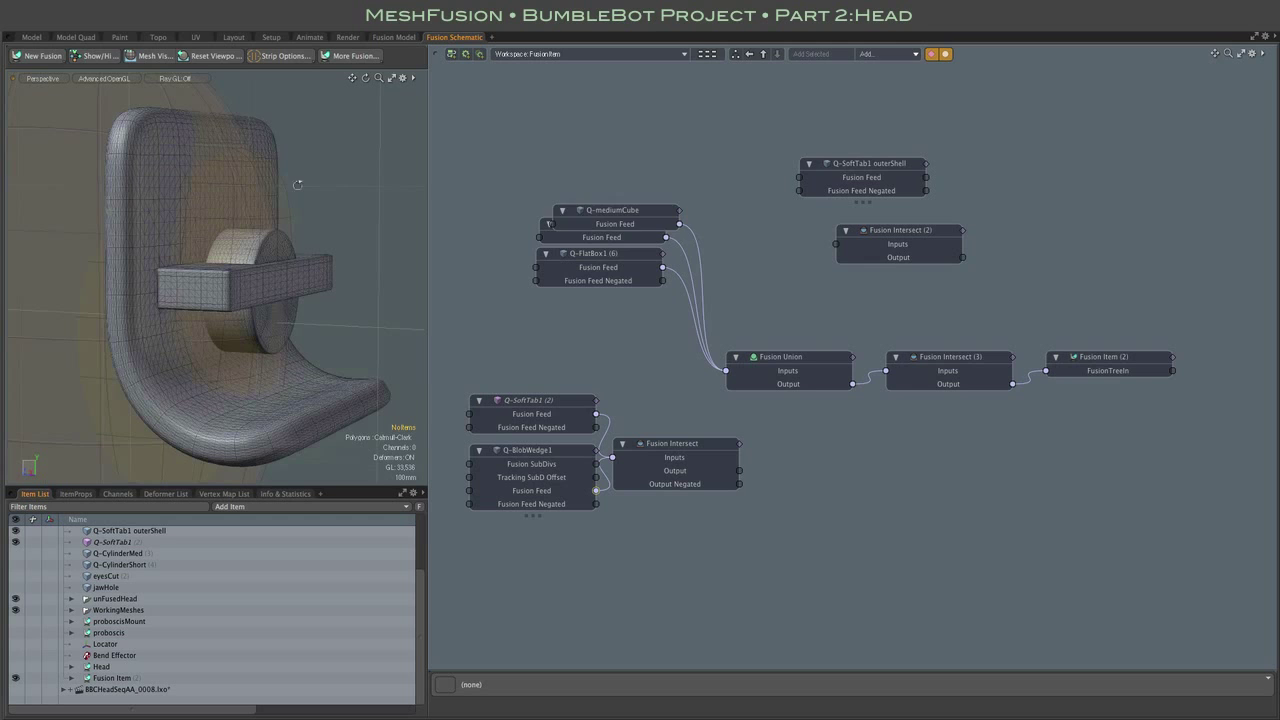
left_click_drag(609, 209, 594, 188)
left_click_drag(508, 148, 607, 355)
left_click(607, 355)
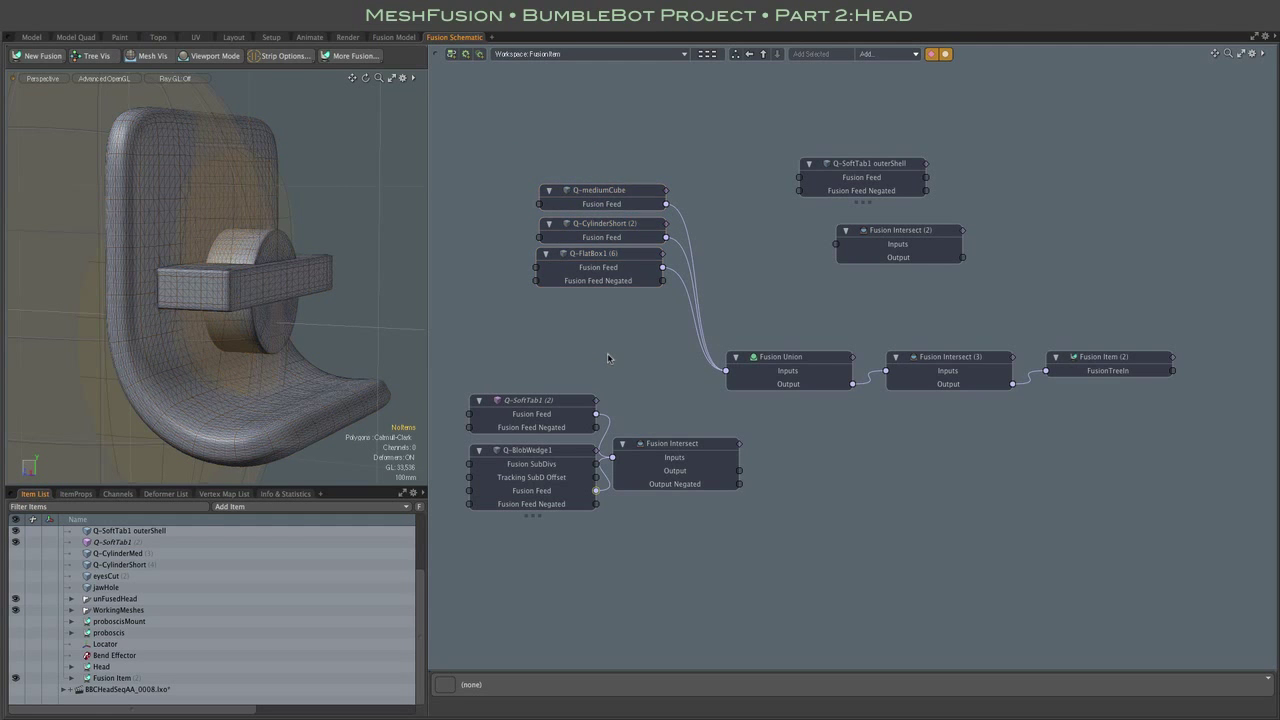
left_click_drag(330, 225, 398, 212, "alt")
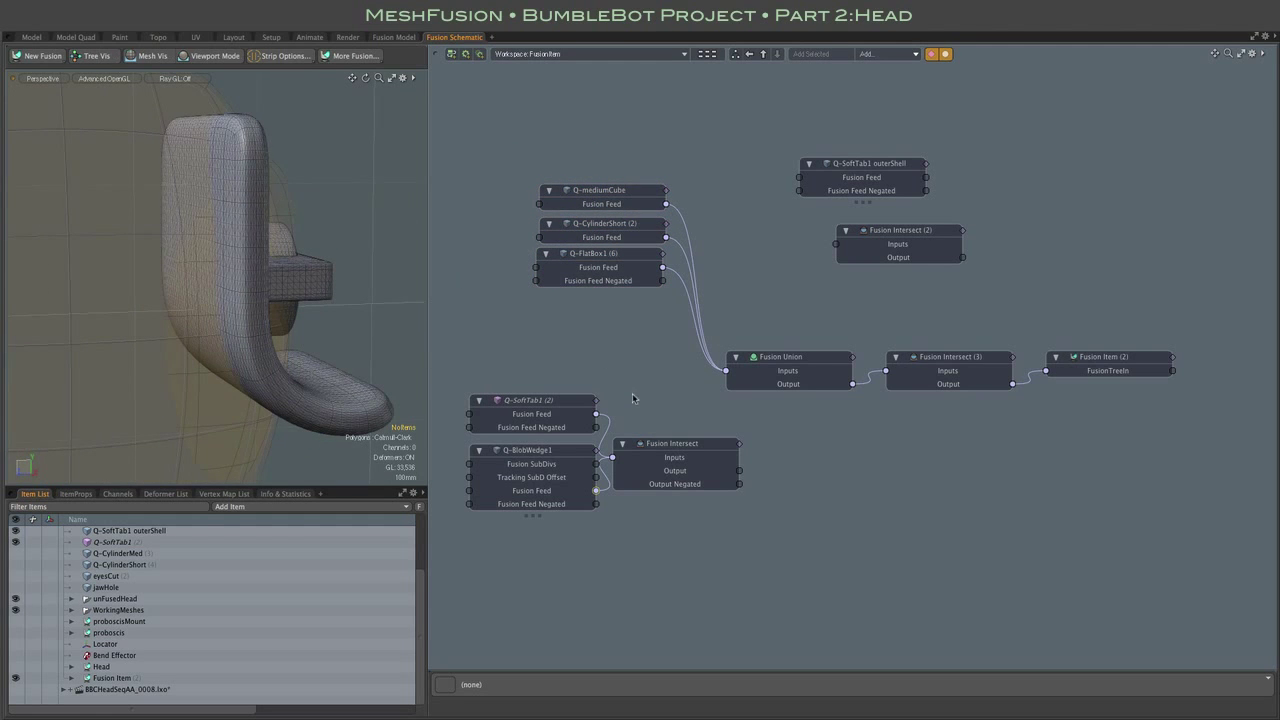
Temporarily feed the intersection of Q-SoftTab1 (2) and Q-BlobWedge1 into Fusion Item (2) to inspect its shape, and disconnect it
left_click(1029, 379)
key("Delete")
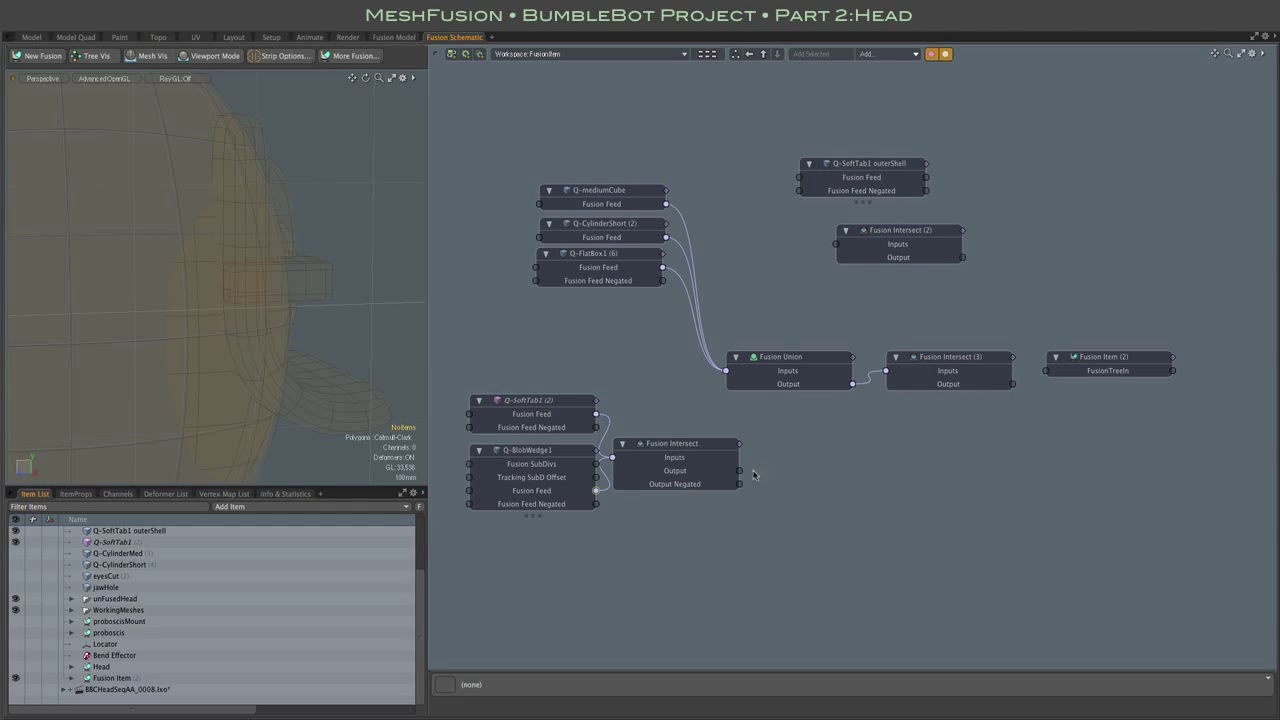
left_click_drag(739, 470, 1133, 375)
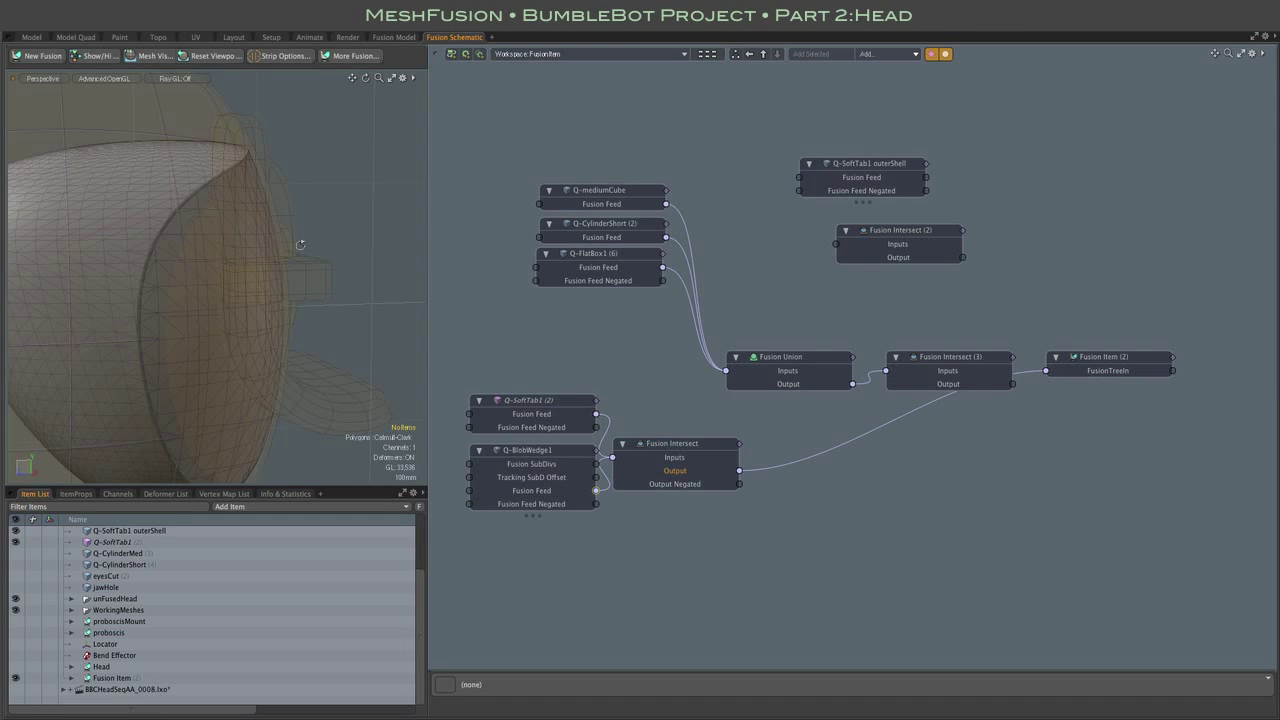
left_click_drag(300, 246, 280, 243, "alt")
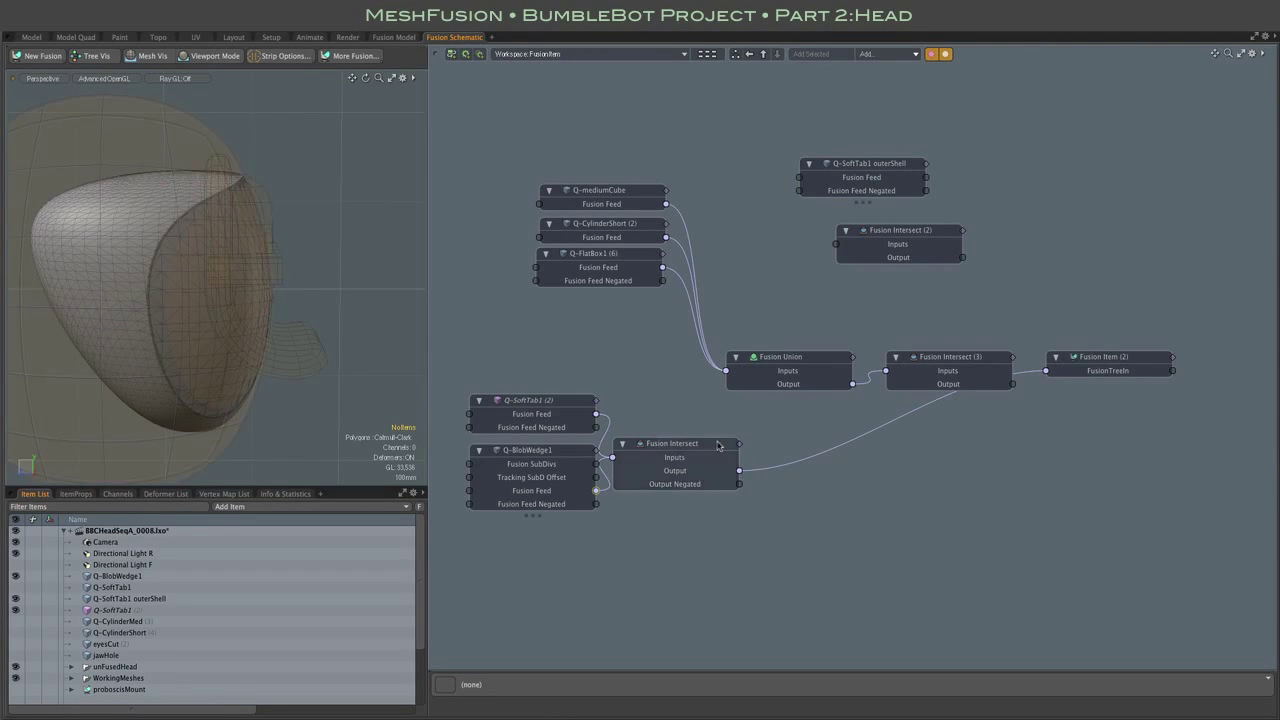
left_click_drag(911, 414, 906, 471)
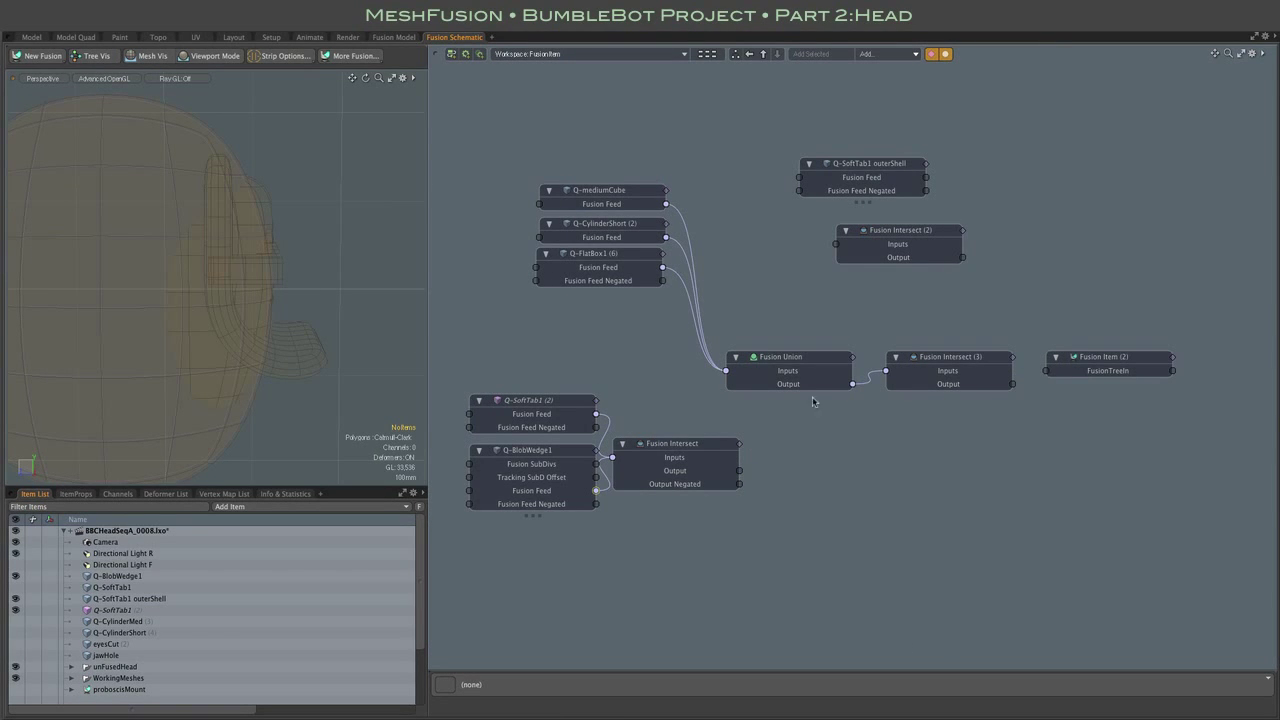
Reconnect Fusion Intersect (3) to Fusion Item (2) and feed the relocated Q-SoftTab1 outerShell into that intersect node alongside the union
left_click_drag(801, 357, 782, 311)
left_click_drag(958, 360, 1093, 379)
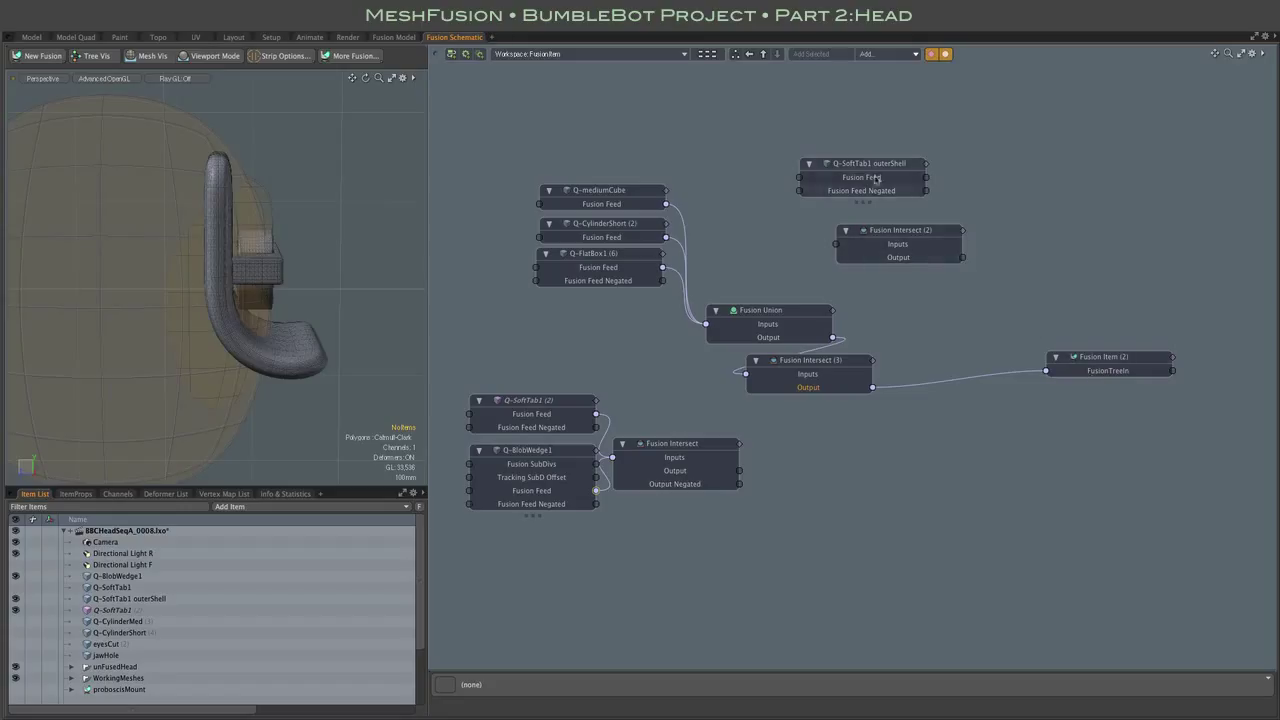
left_click_drag(866, 171, 610, 318)
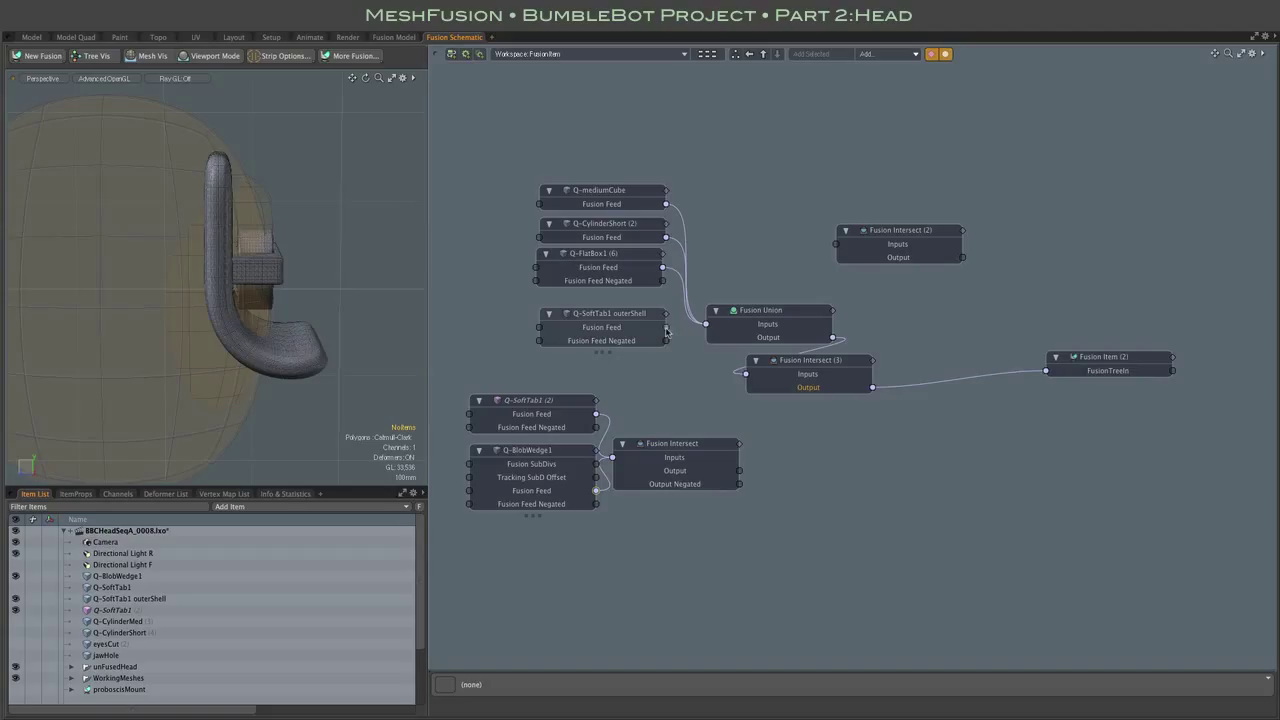
left_click_drag(666, 329, 810, 380)
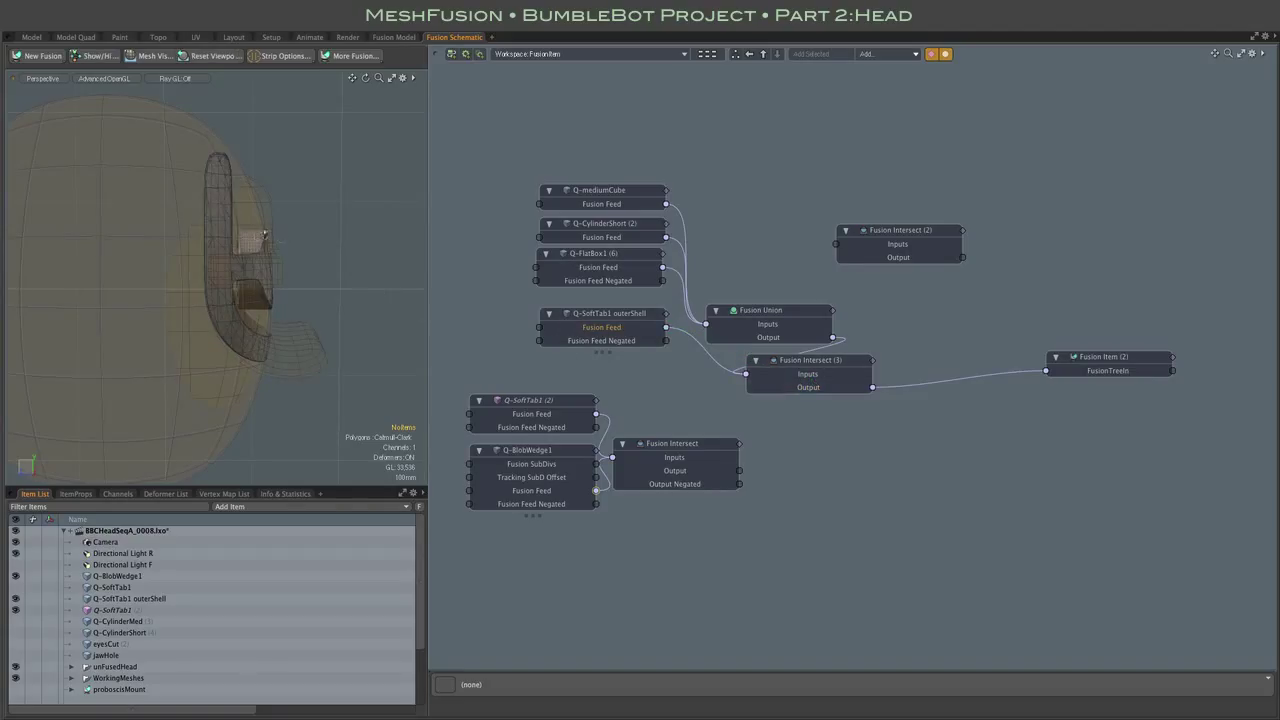
left_click_drag(349, 236, 285, 236, "alt")
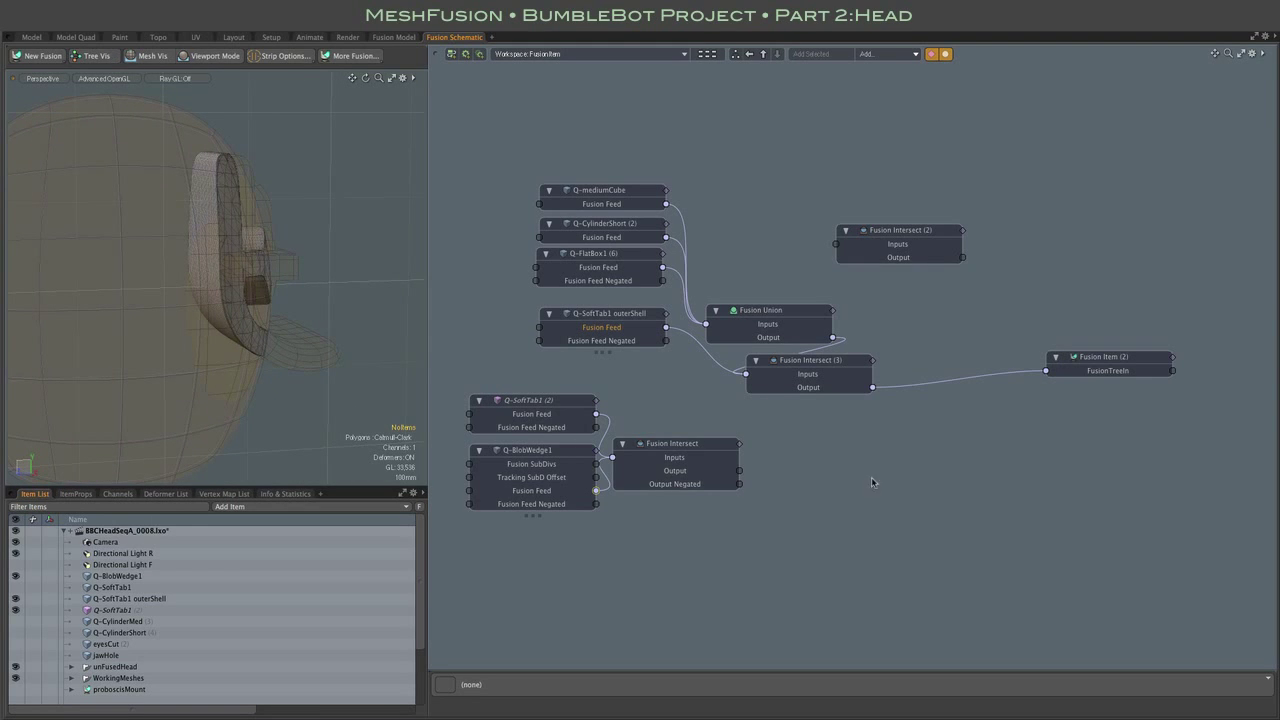
Move Fusion Intersect (2) out of the way and add a Fusion Subtract node beside the Q-SoftTab1 (2)/Q-BlobWedge1 intersect node
left_click_drag(903, 236, 843, 136)
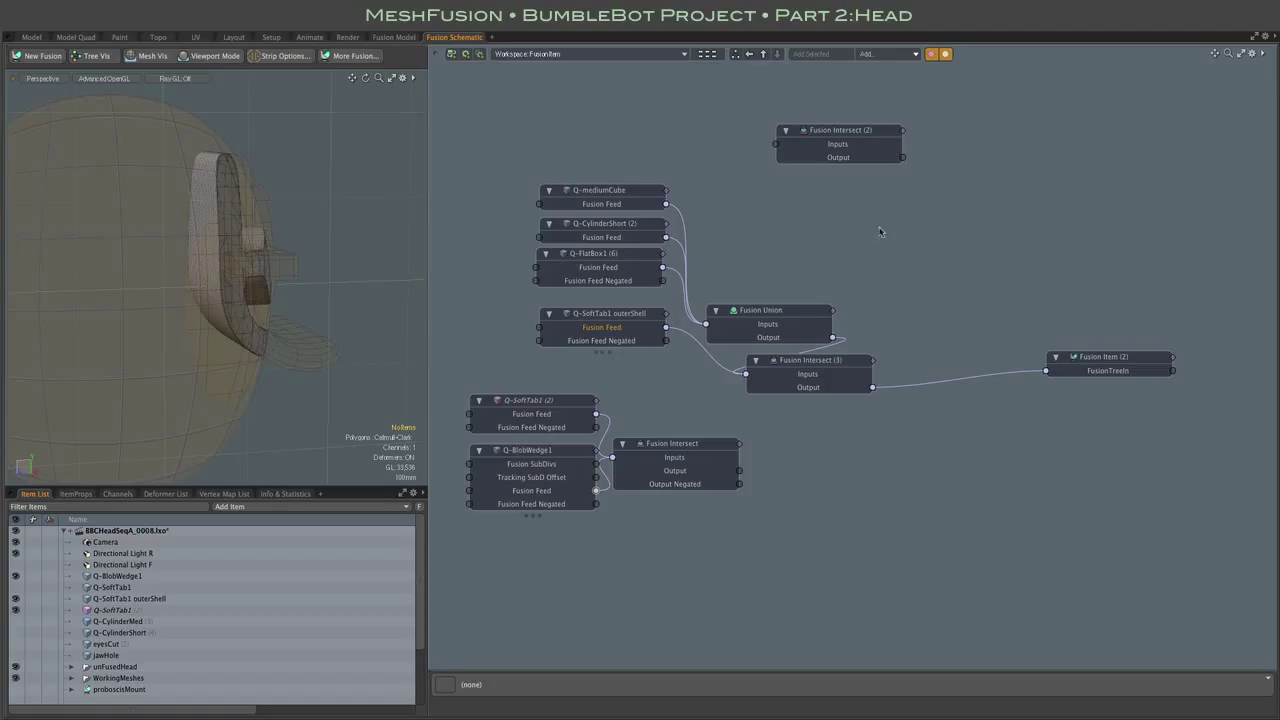
key("ctrl+space")
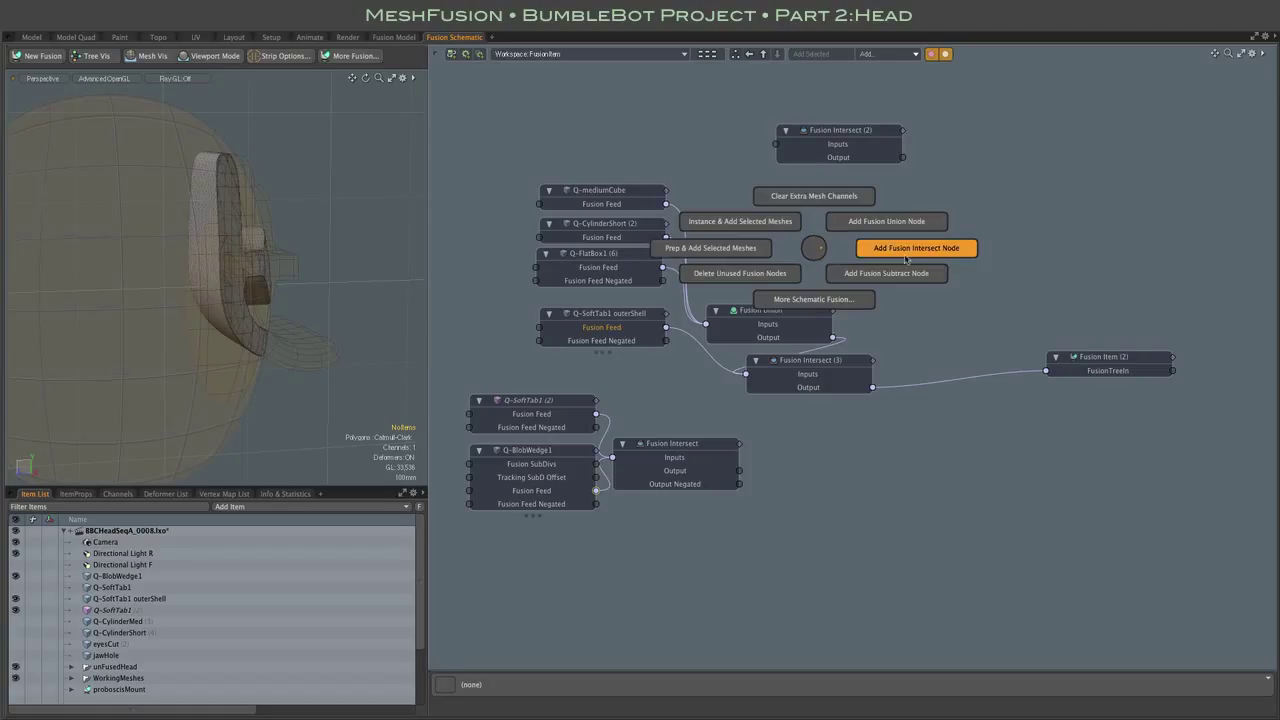
left_click(858, 280)
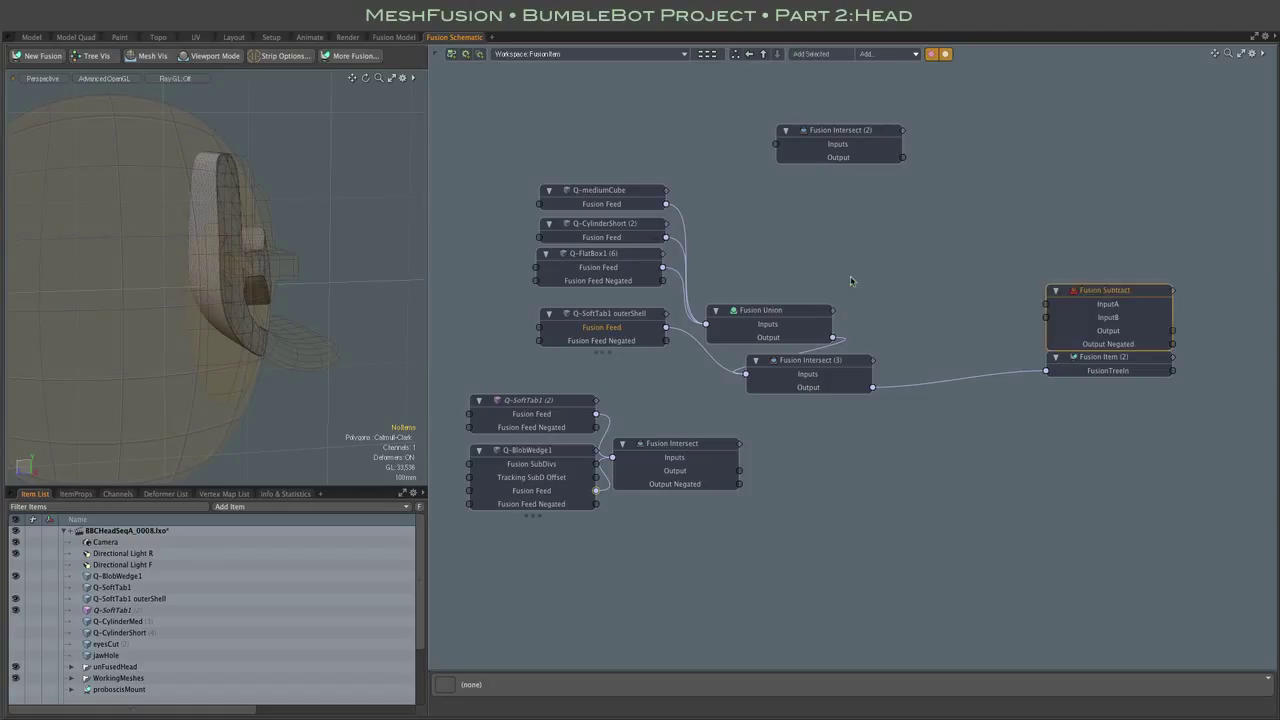
left_click_drag(1085, 292, 825, 440)
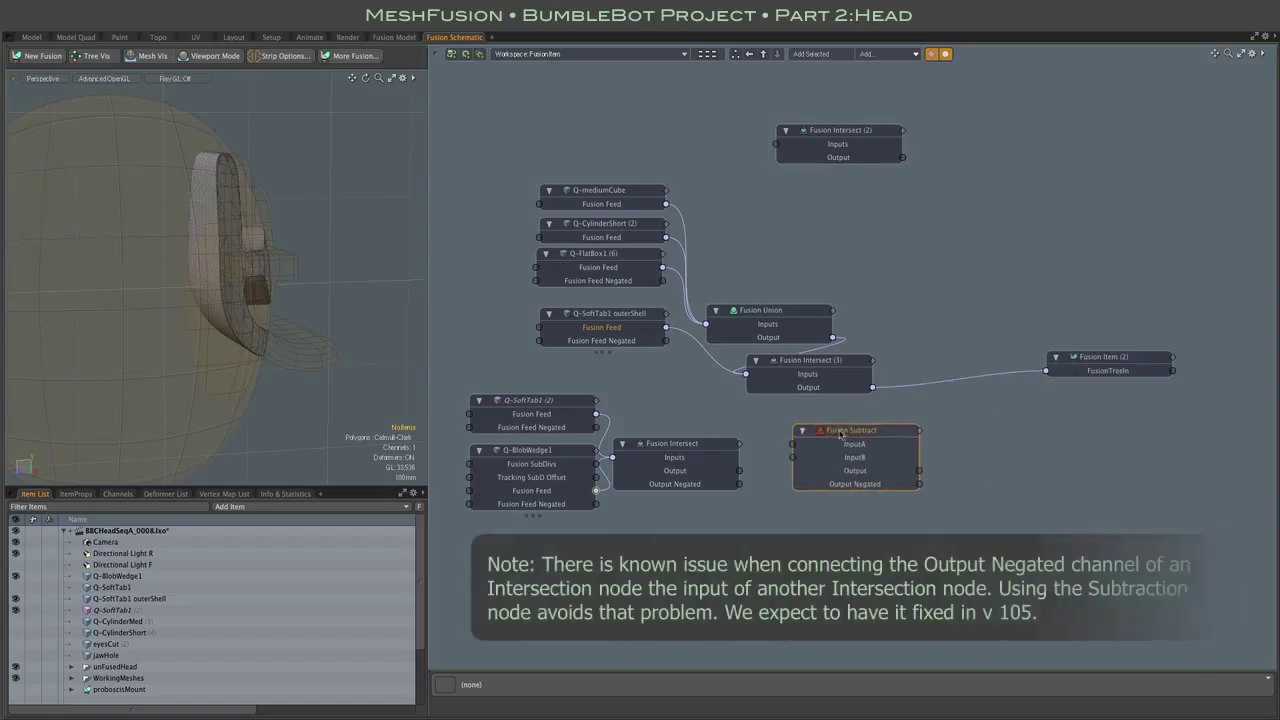
Wire the outerShell intersect into the subtract node's InputA, the Q-BlobWedge1 intersect into InputB, and the subtract Output into Fusion Item (2)
left_click_drag(1006, 383, 852, 445)
left_click_drag(919, 470, 1095, 377)
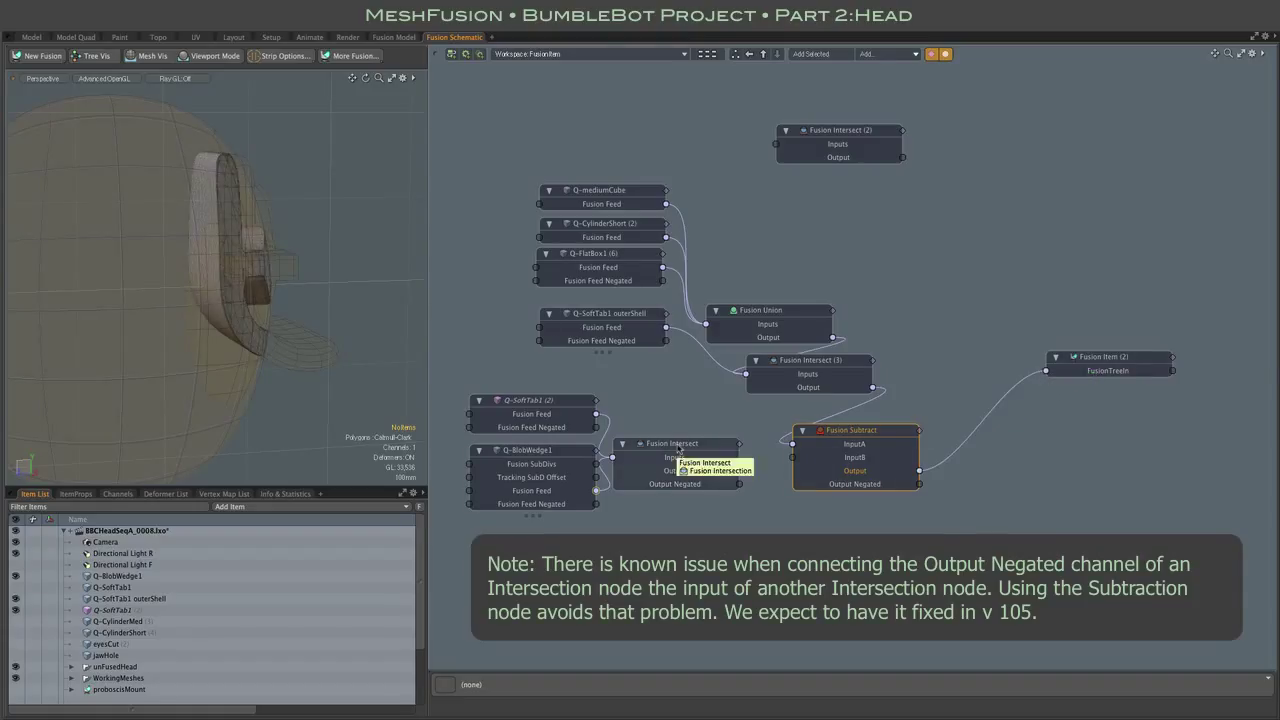
left_click_drag(739, 472, 858, 460)
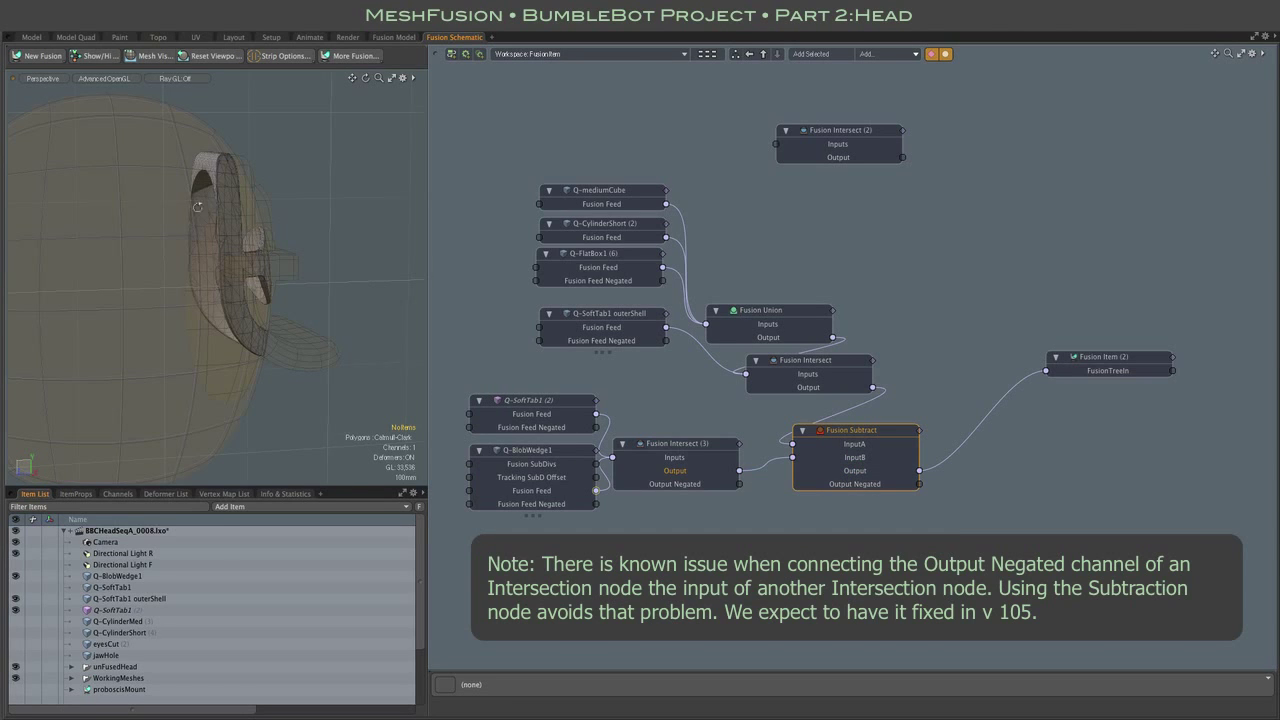
left_click_drag(268, 180, 215, 185, "alt")
scroll(196, 167, "up", 5)
scroll(246, 229, "down", 5)
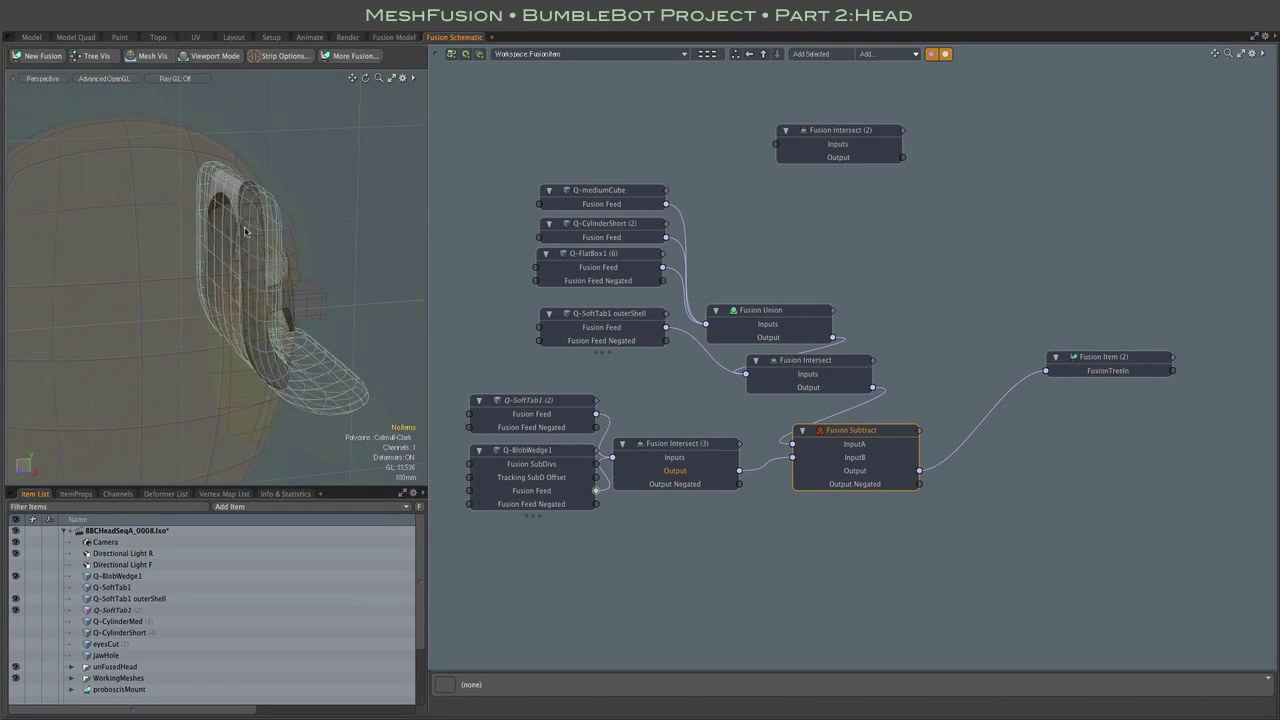
Make the Head fusion item visible and view it together with the back shell detail
scroll(138, 668, "down", 2)
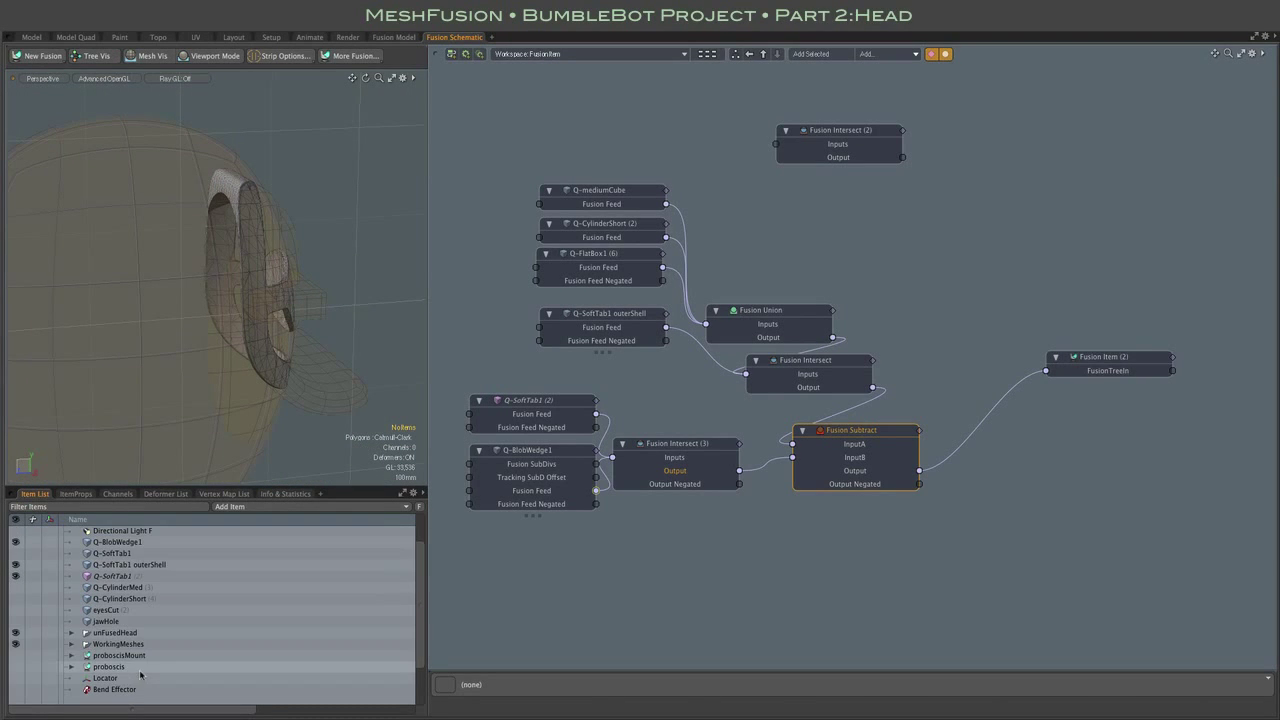
left_click(15, 677)
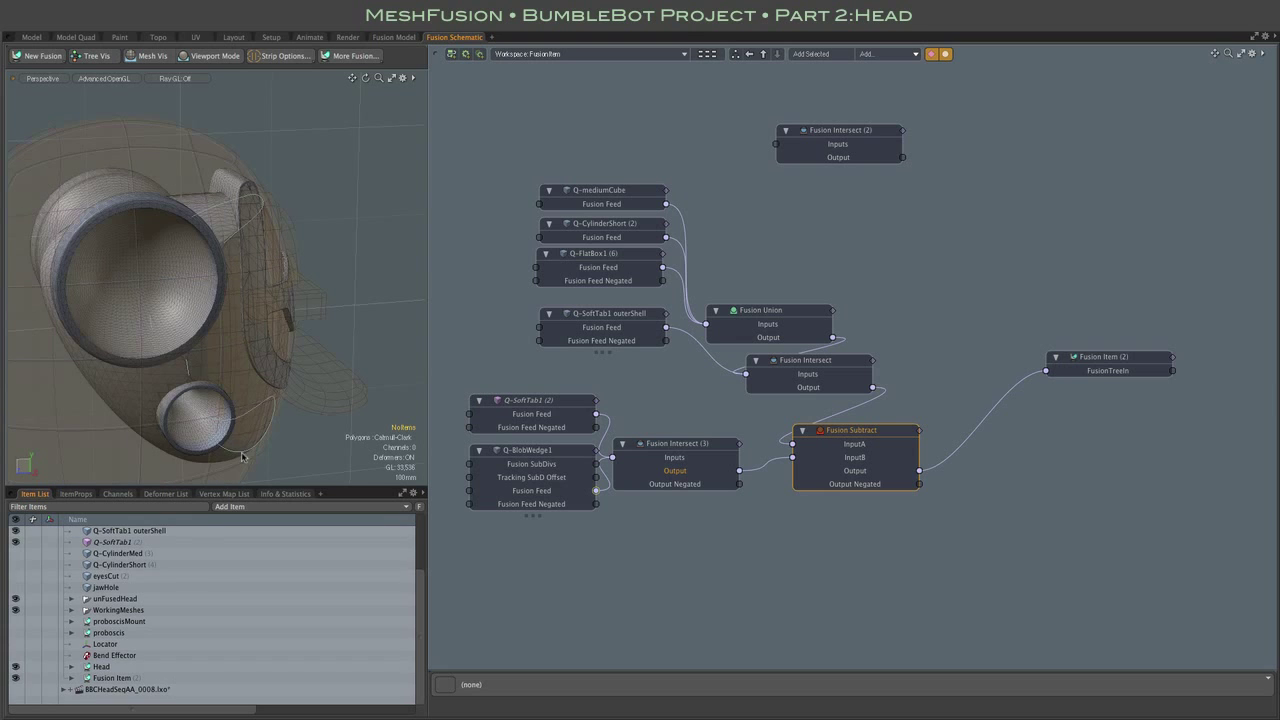
left_click_drag(160, 250, 374, 257, "alt")
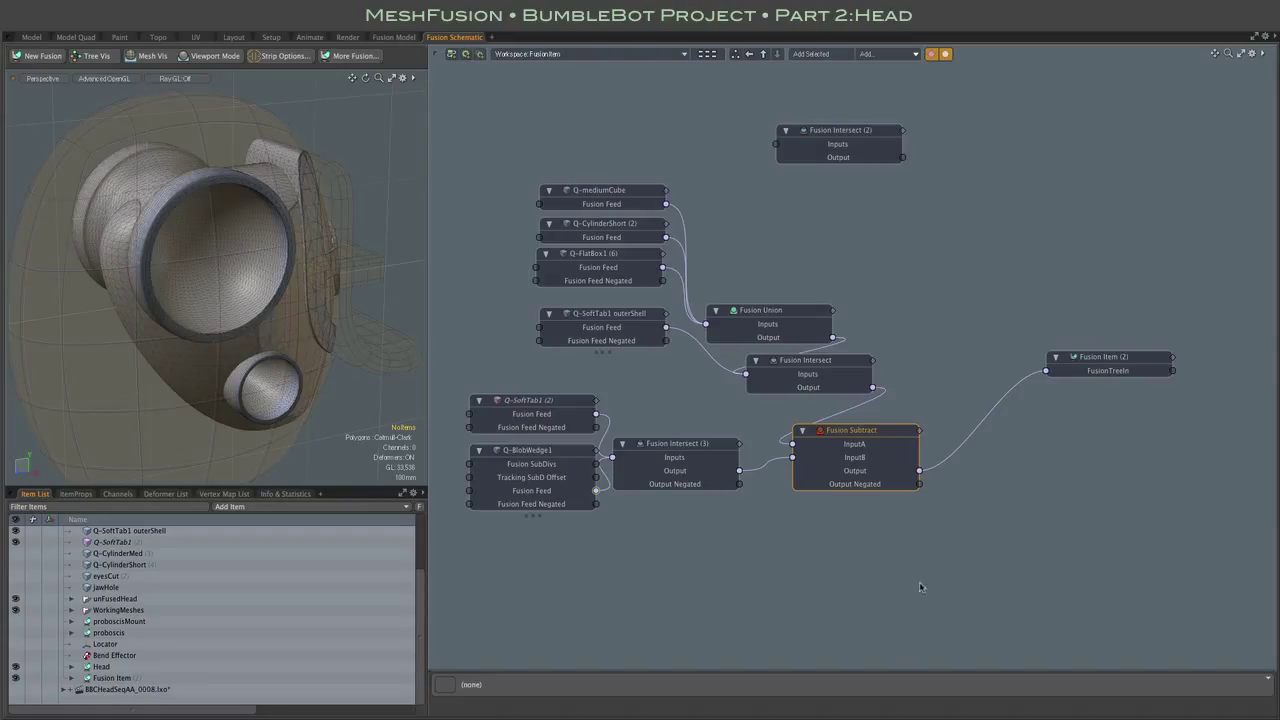
Rename Fusion Item (2) as Head Bracket
left_click(1105, 360)
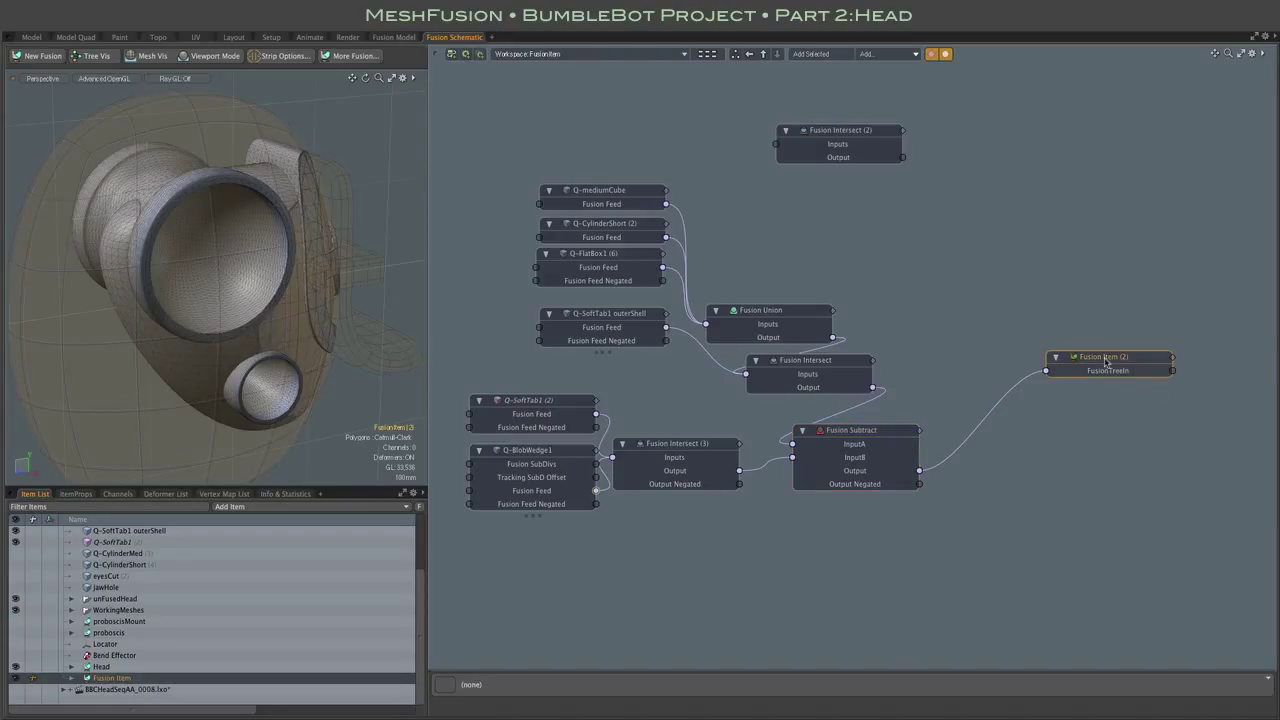
double_click(1105, 358)
type("Head Bracket")
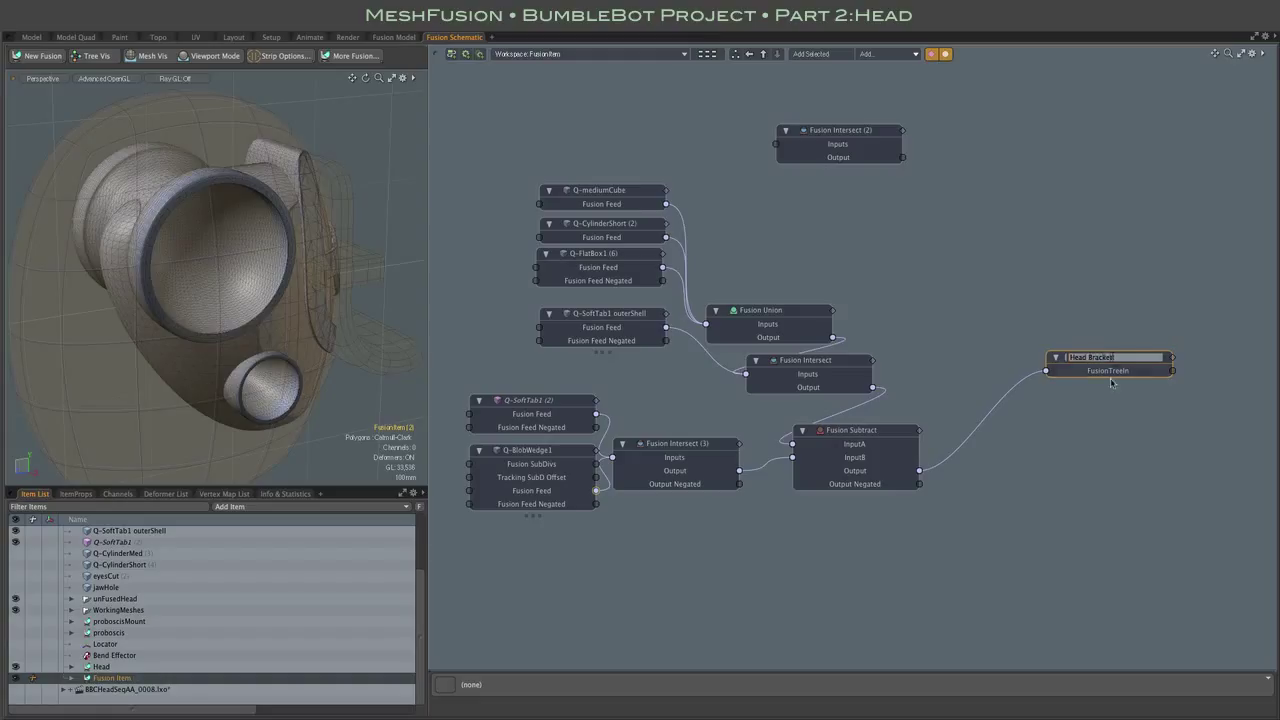
key("Return")
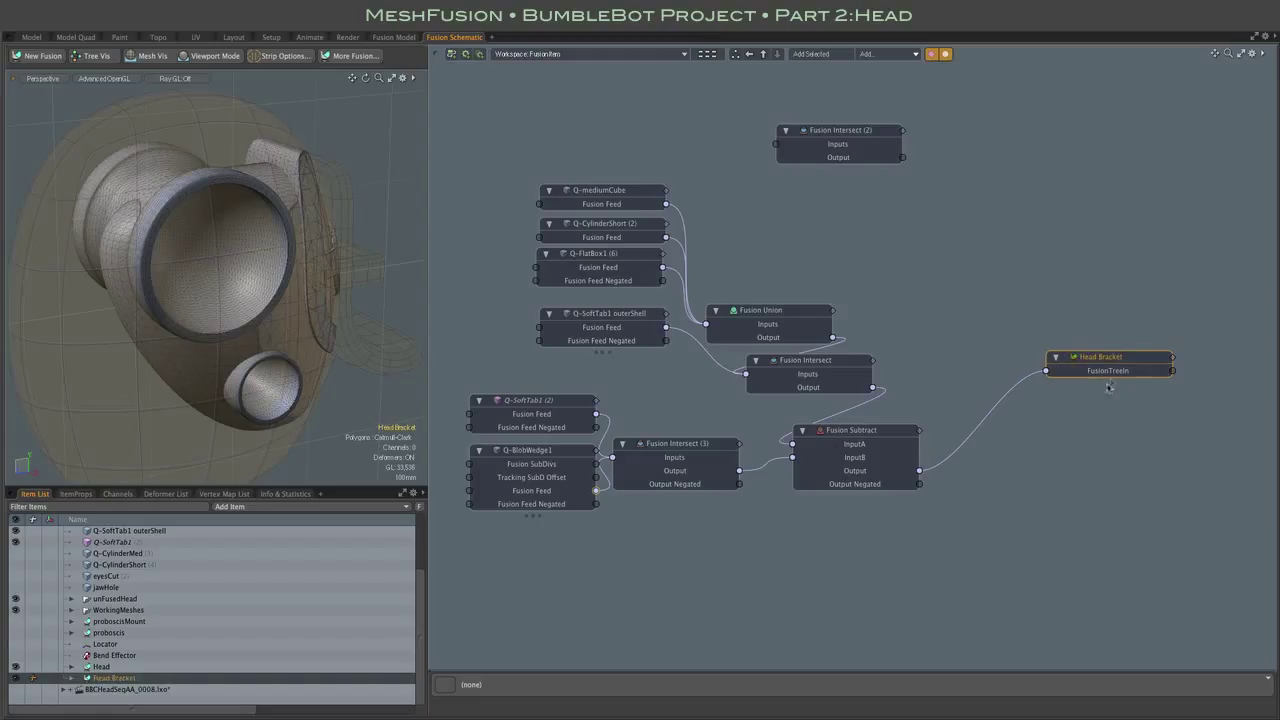
Rename the active schematic workspace as Head Bracket
right_click(556, 59)
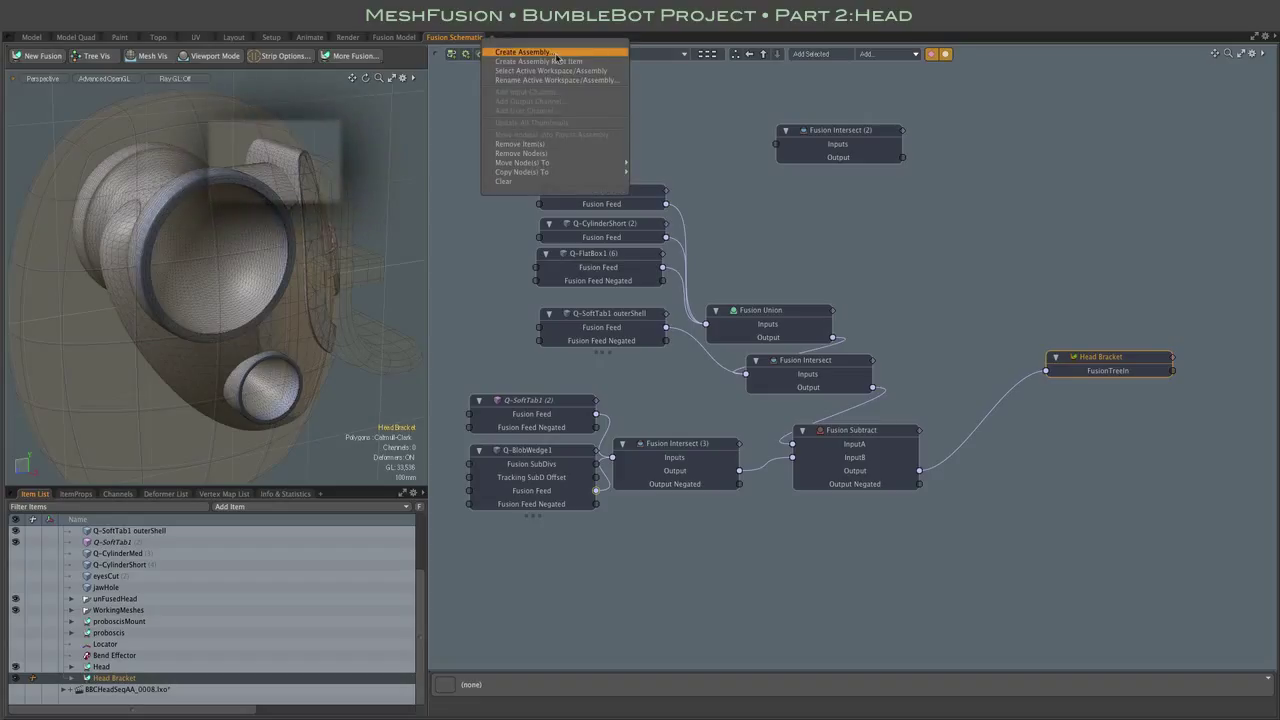
left_click(556, 80)
type("H")
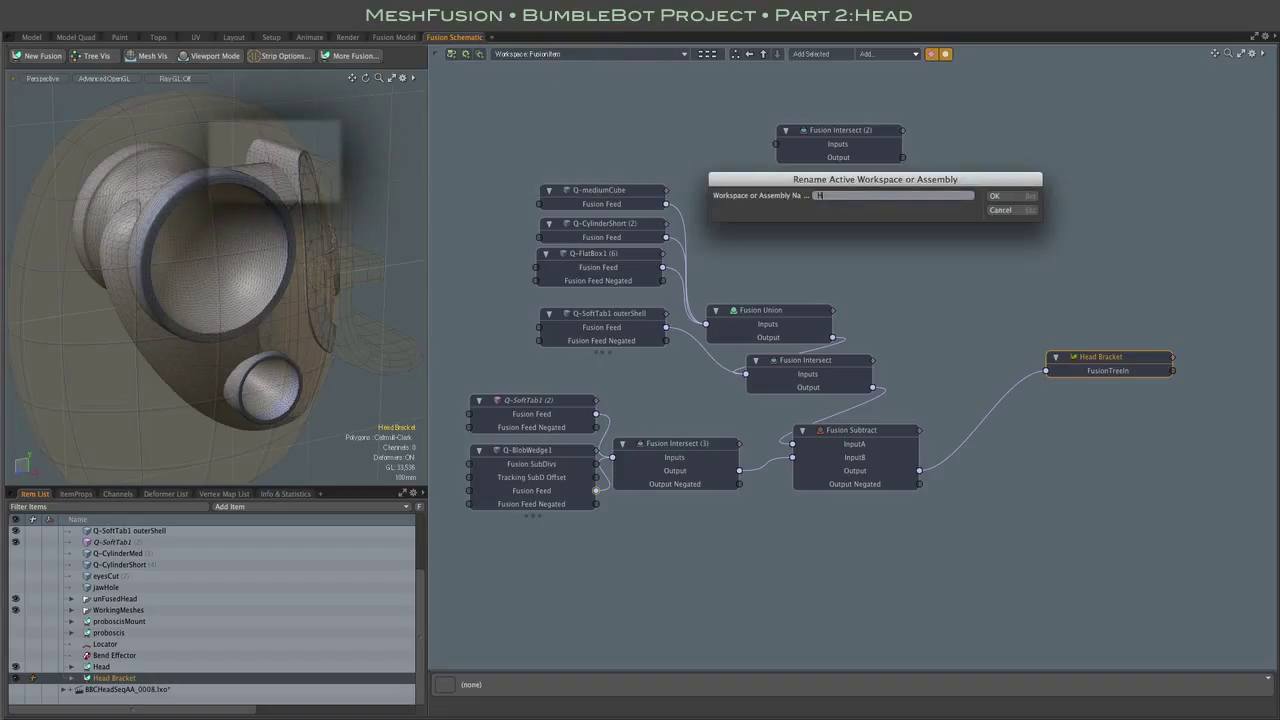
type("ead Bracket")
left_click(995, 196)
Move the Head Bracket node closer to the Fusion Subtract node and delete the unused Fusion Intersect (2) node
left_click_drag(1100, 357, 988, 352)
right_click(852, 135)
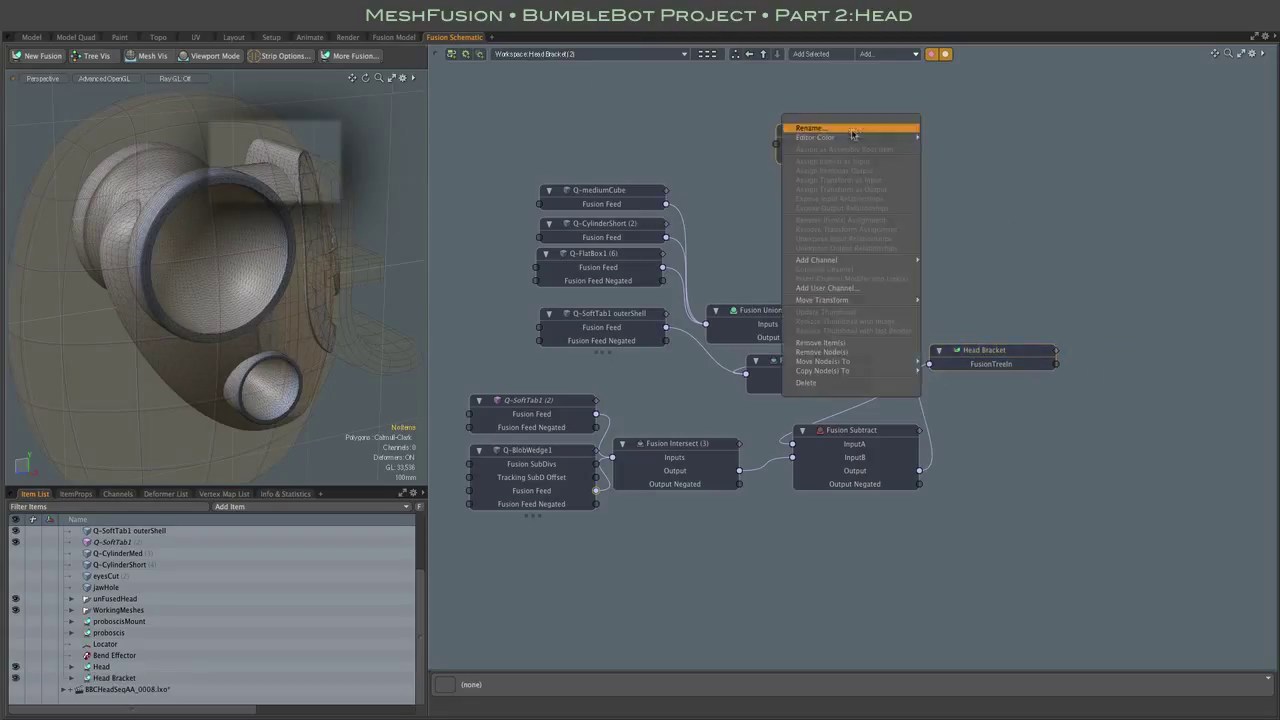
left_click(812, 384)
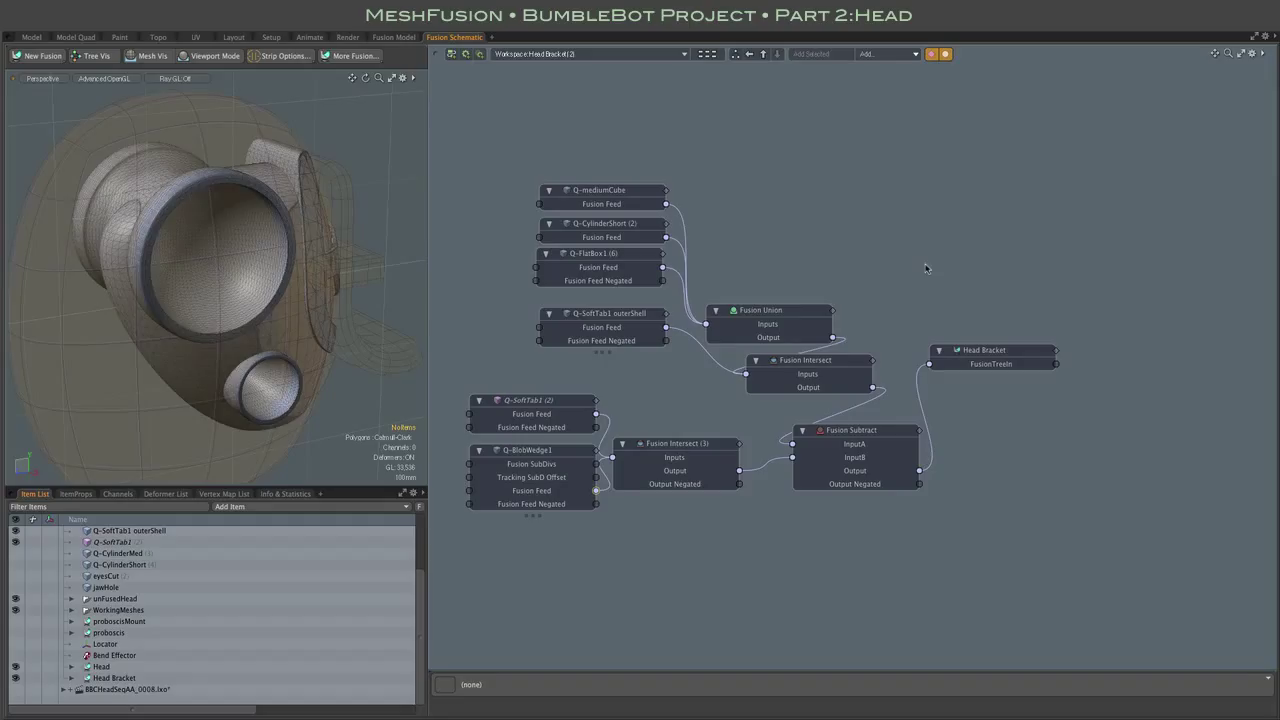
Select the union meshes, Q-SoftTab1 outerShell, Q-SoftTab1 (2) and Q-BlobWedge1 in turn to review each one's part in the Head Bracket tree
left_click_drag(521, 153, 624, 280)
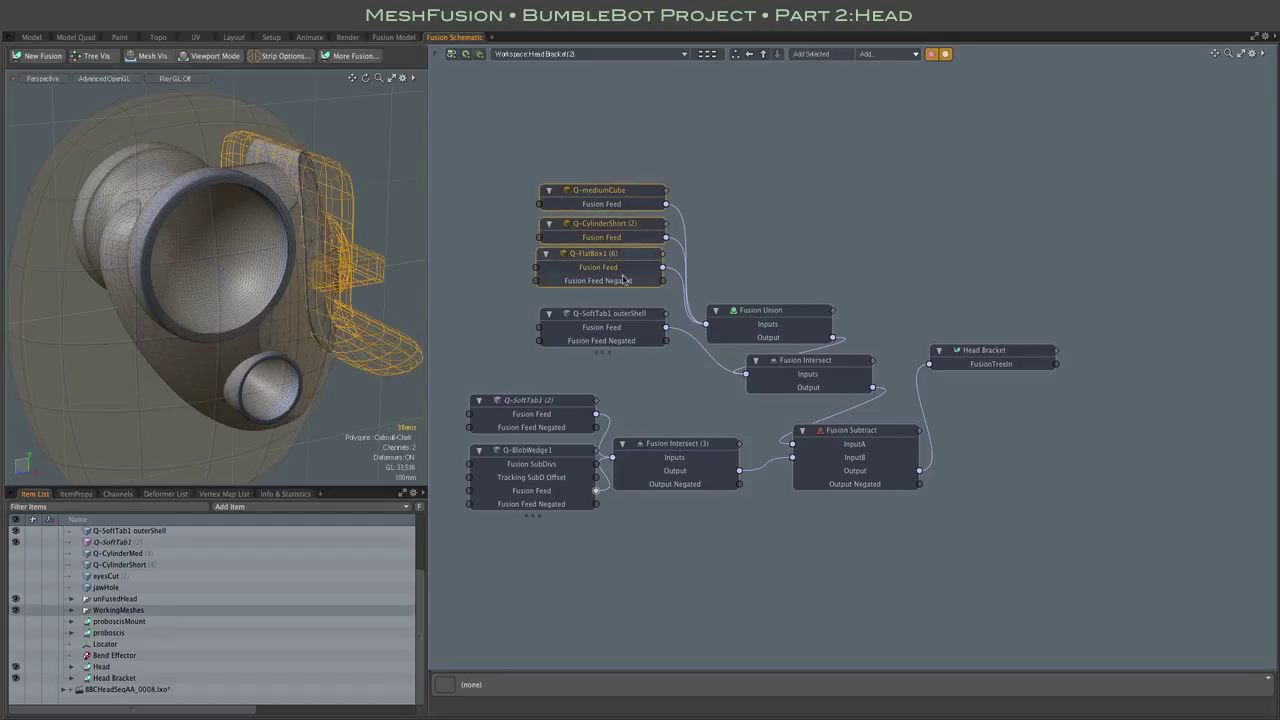
left_click(628, 296)
left_click(629, 316)
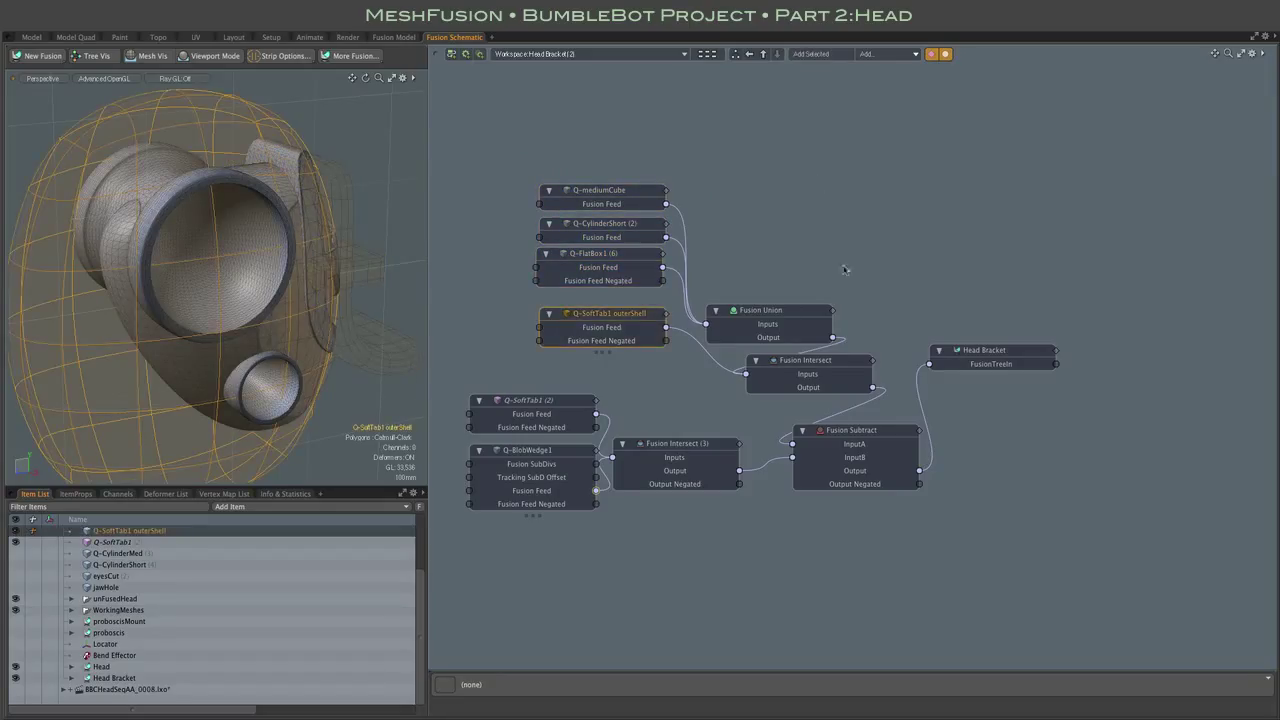
left_click_drag(499, 396, 499, 403)
left_click(521, 467, "shift")
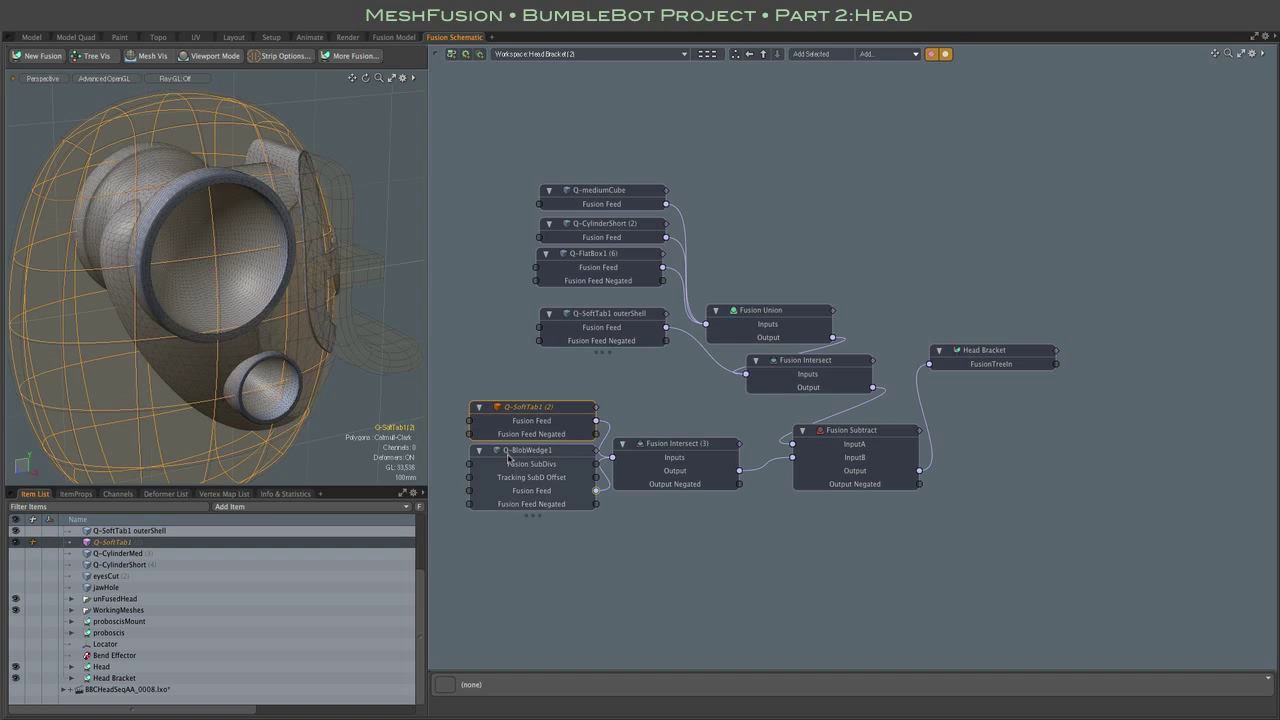